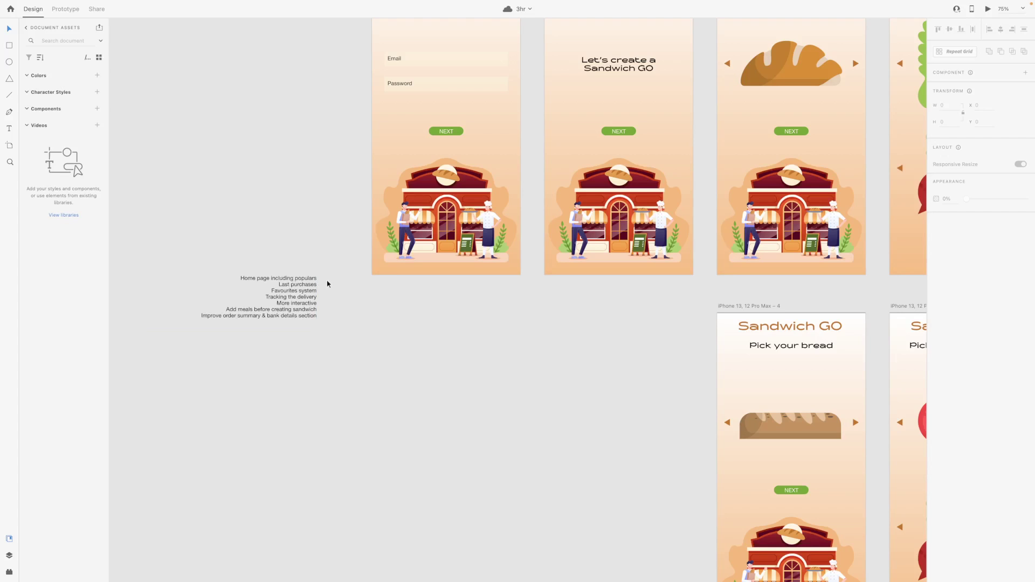
- Move the left orange square to artboard 13's bottom edge and flatten it into a thin bar
{"action": "scroll", "coordinate": [323, 292], "scroll_direction": "left", "scroll_amount": 1}
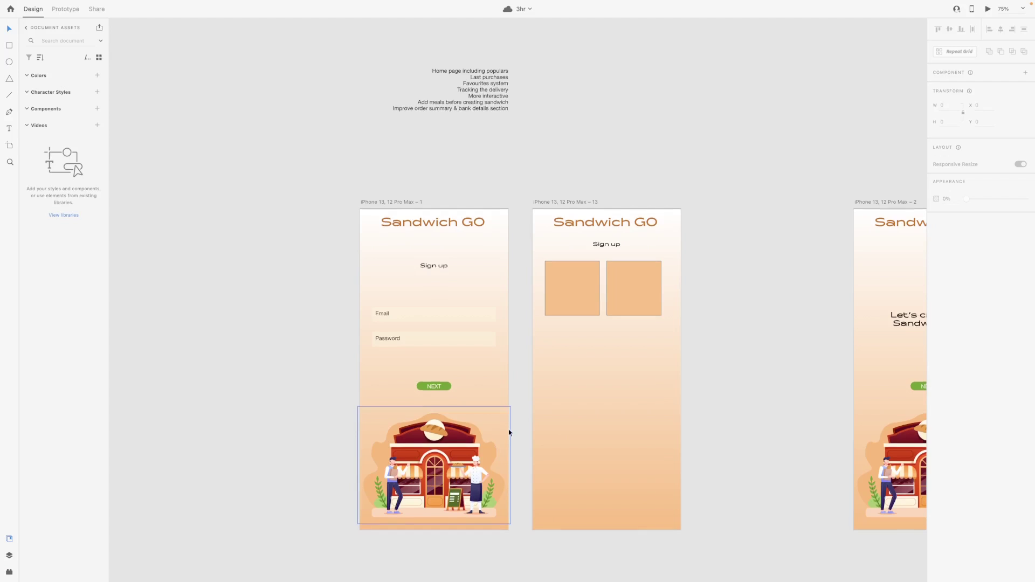
{"action": "scroll", "coordinate": [504, 429], "scroll_direction": "right", "scroll_amount": 3}
{"action": "scroll", "coordinate": [504, 431], "scroll_direction": "right", "scroll_amount": 2}
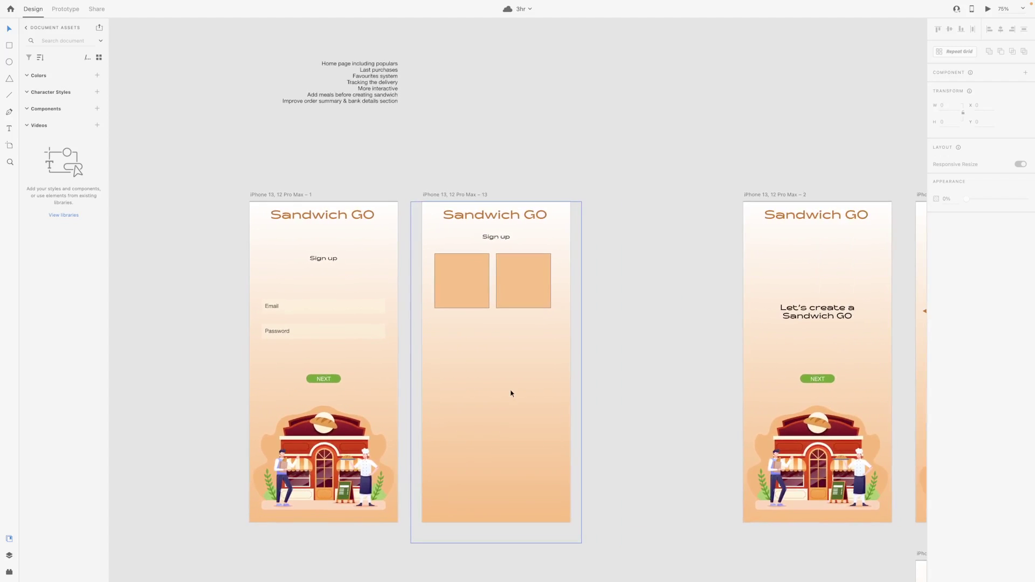
{"action": "left_click", "coordinate": [474, 289]}
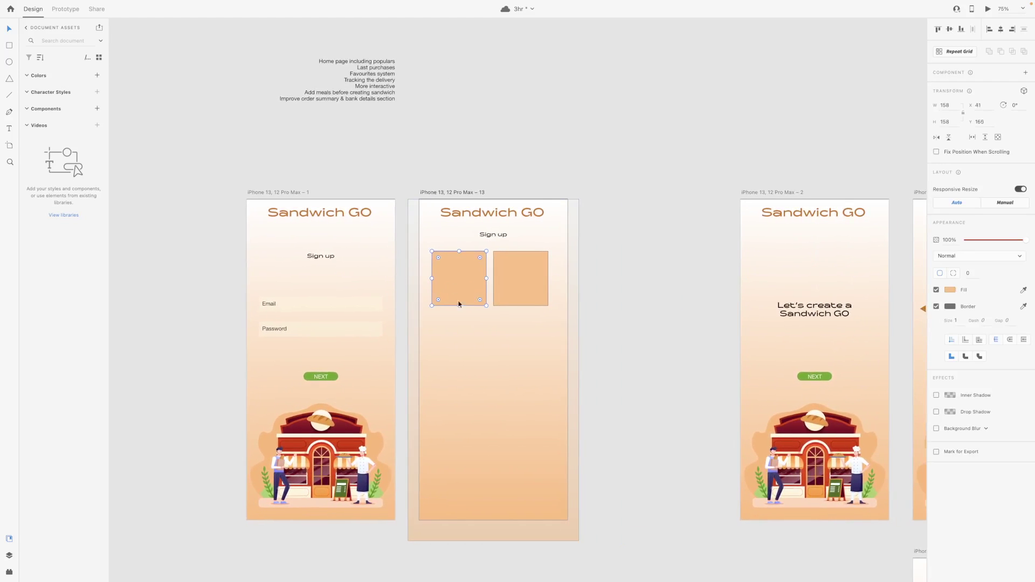
{"action": "left_click_drag", "start_coordinate": [459, 304], "coordinate": [574, 491]}
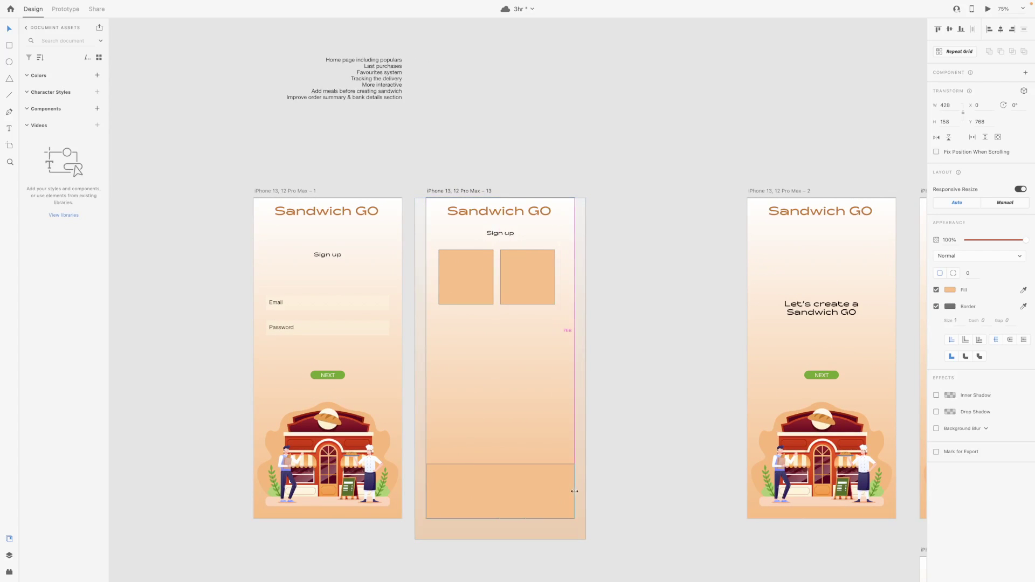
{"action": "left_click_drag", "start_coordinate": [500, 464], "coordinate": [500, 494]}
- Fade artboard 13's gradient background to 50% opacity
{"action": "left_click", "coordinate": [502, 469]}
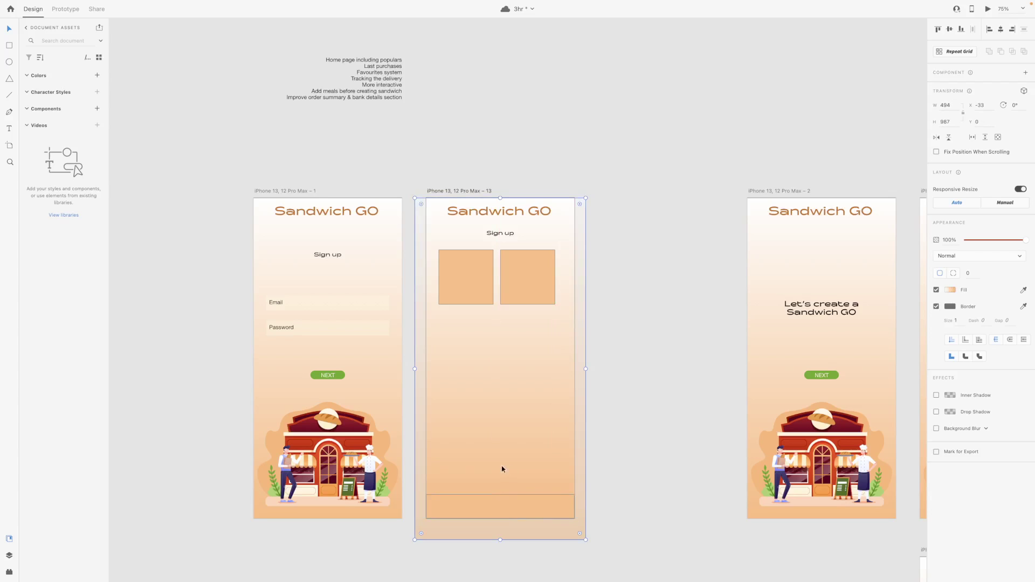
{"action": "left_click", "coordinate": [948, 291]}
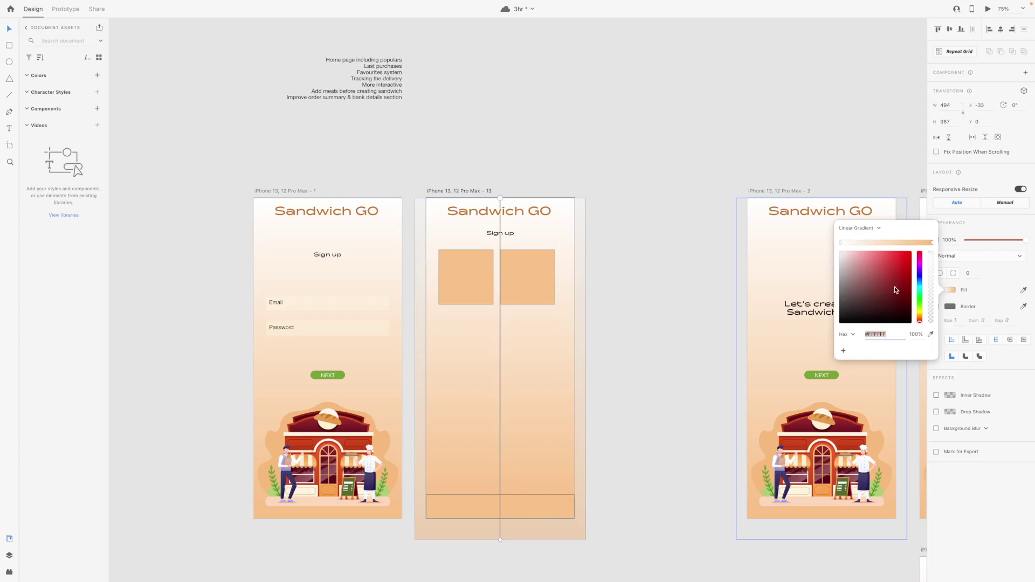
{"action": "left_click", "coordinate": [996, 291]}
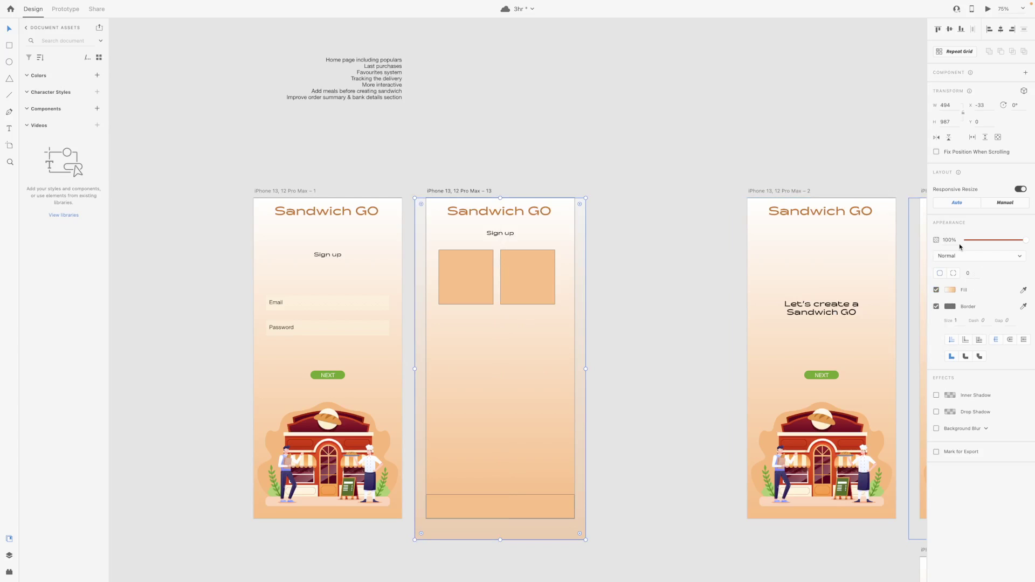
{"action": "left_click_drag", "start_coordinate": [1014, 240], "coordinate": [995, 242]}
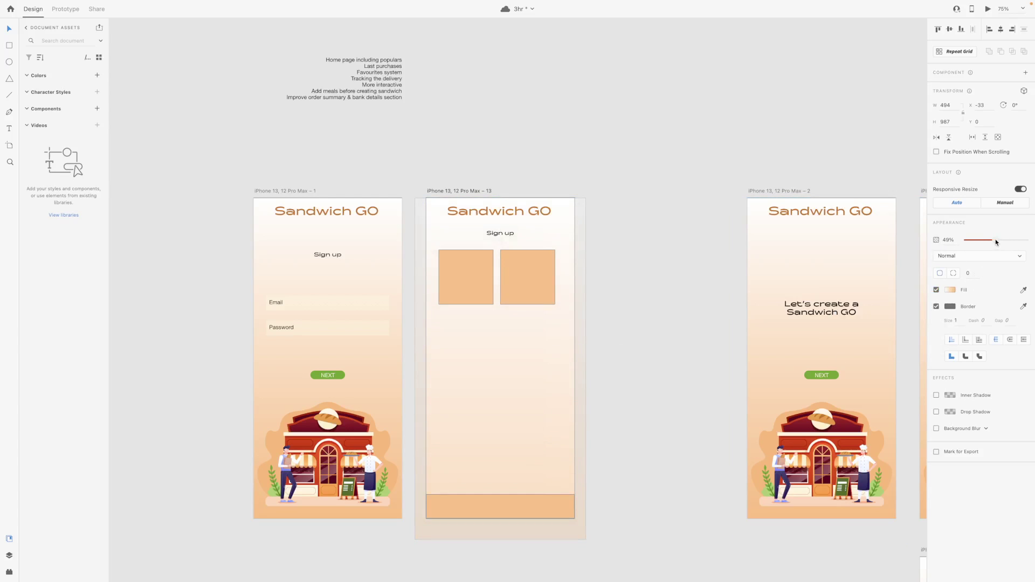
{"action": "left_click", "coordinate": [668, 380]}
{"action": "scroll", "coordinate": [656, 383], "scroll_direction": "right", "scroll_amount": 2}
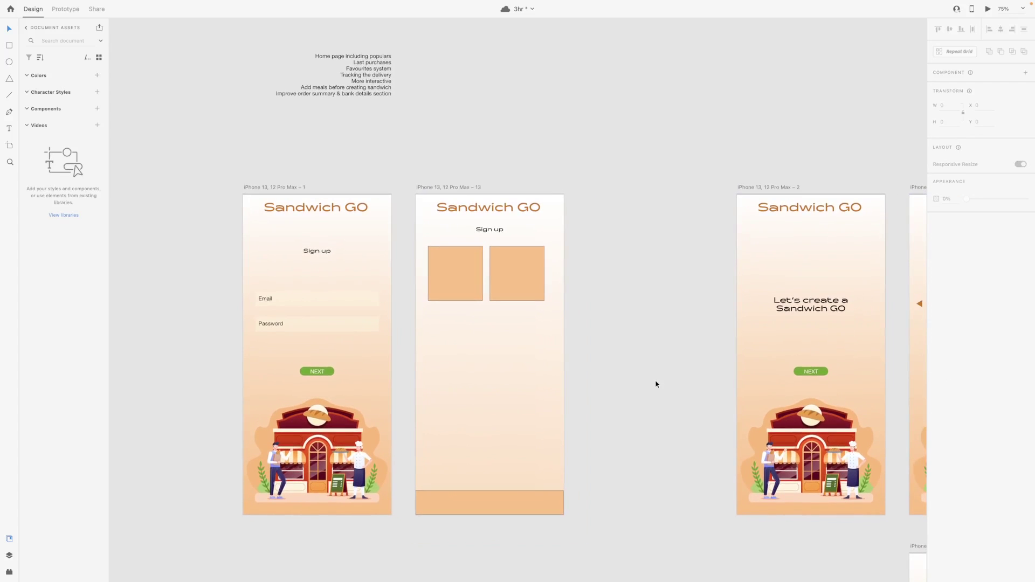
- Give the bottom bar a purple-grey colour sampled from the shop illustration
{"action": "left_click", "coordinate": [495, 514]}
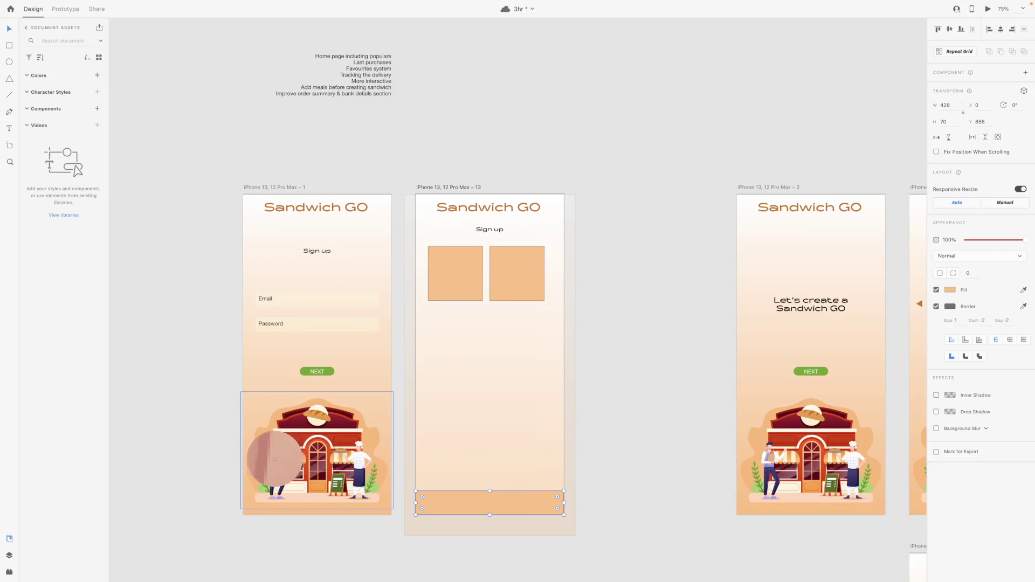
{"action": "left_click", "coordinate": [275, 453]}
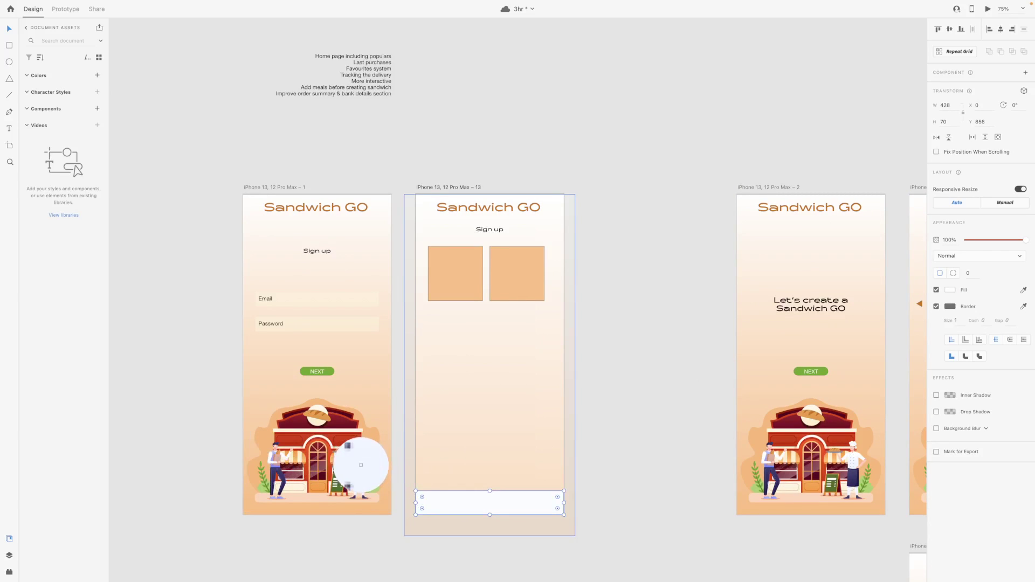
{"action": "left_click", "coordinate": [359, 463]}
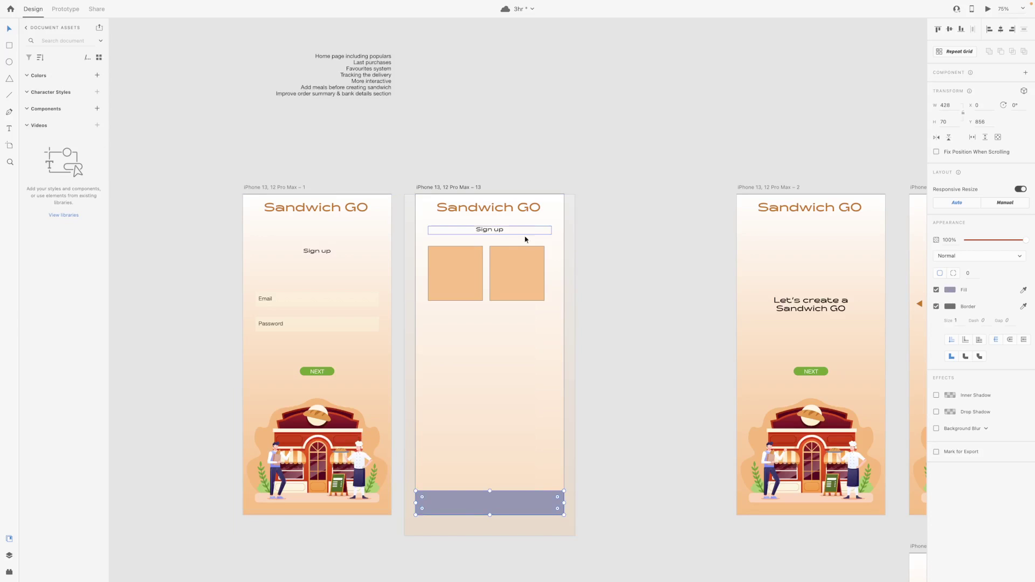
{"action": "left_click", "coordinate": [322, 444]}
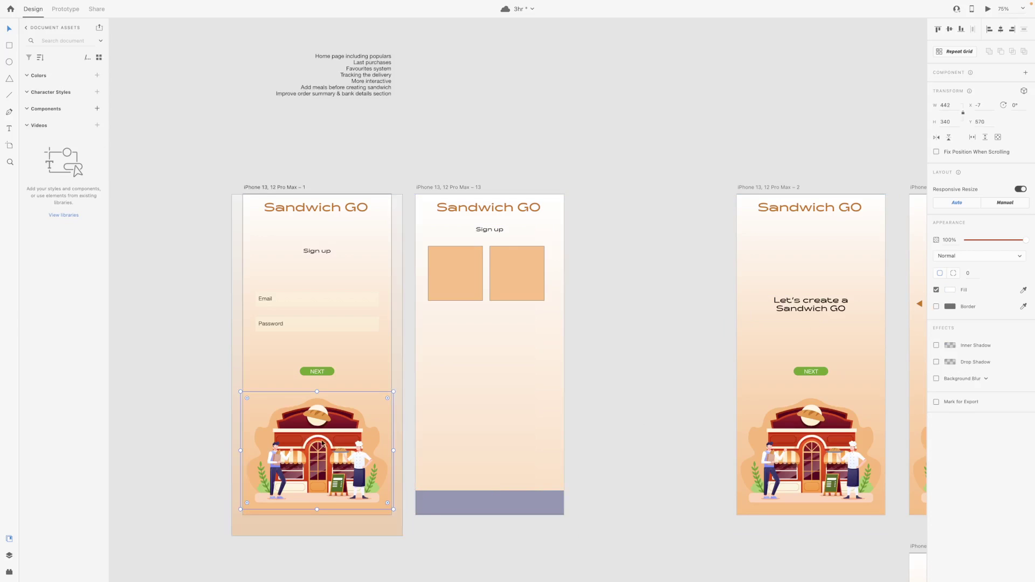
{"action": "left_click", "coordinate": [527, 502]}
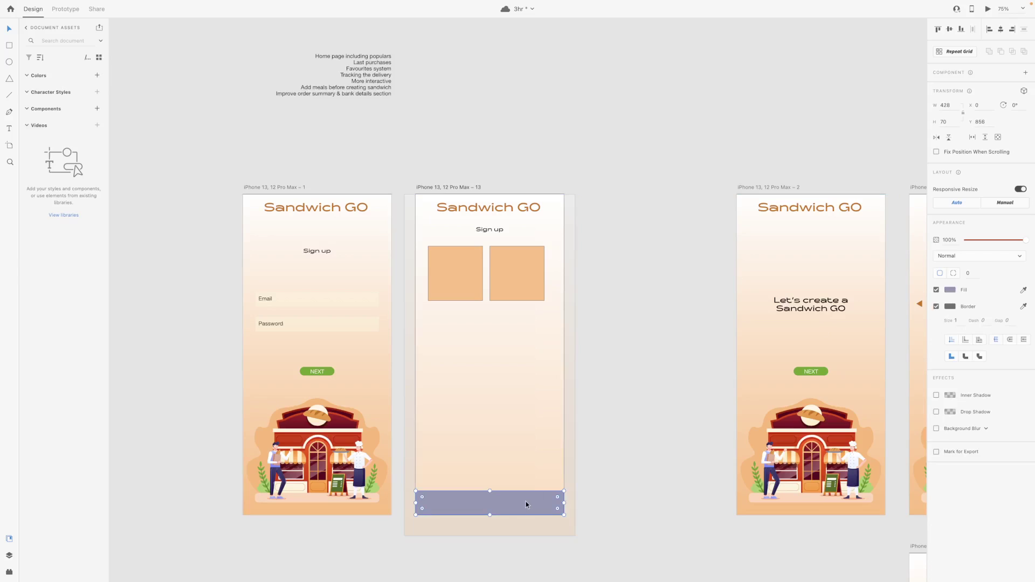
- Remove the bar's border, raise it to height 92 and fill it near-white #F8F8FF
{"action": "left_click", "coordinate": [936, 306]}
{"action": "left_click", "coordinate": [951, 291]}
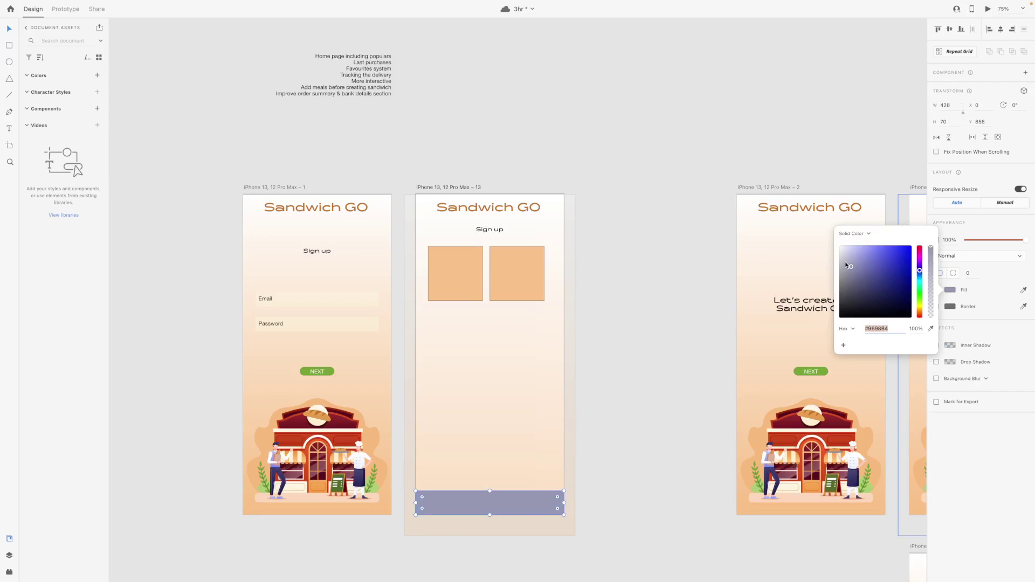
{"action": "left_click_drag", "start_coordinate": [849, 266], "coordinate": [840, 260]}
{"action": "left_click_drag", "start_coordinate": [493, 491], "coordinate": [493, 482]}
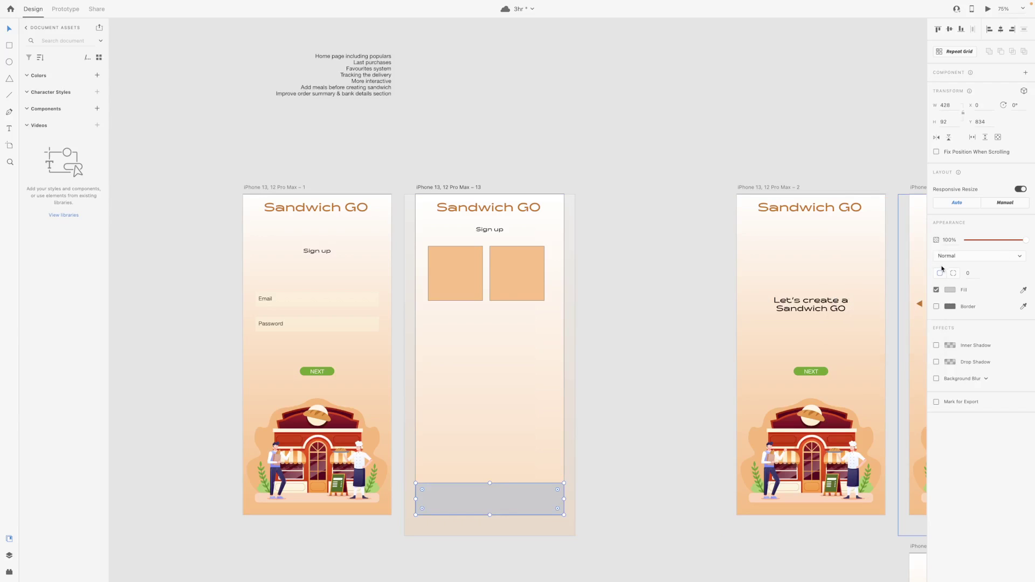
{"action": "left_click", "coordinate": [949, 290]}
{"action": "left_click_drag", "start_coordinate": [842, 260], "coordinate": [840, 252]}
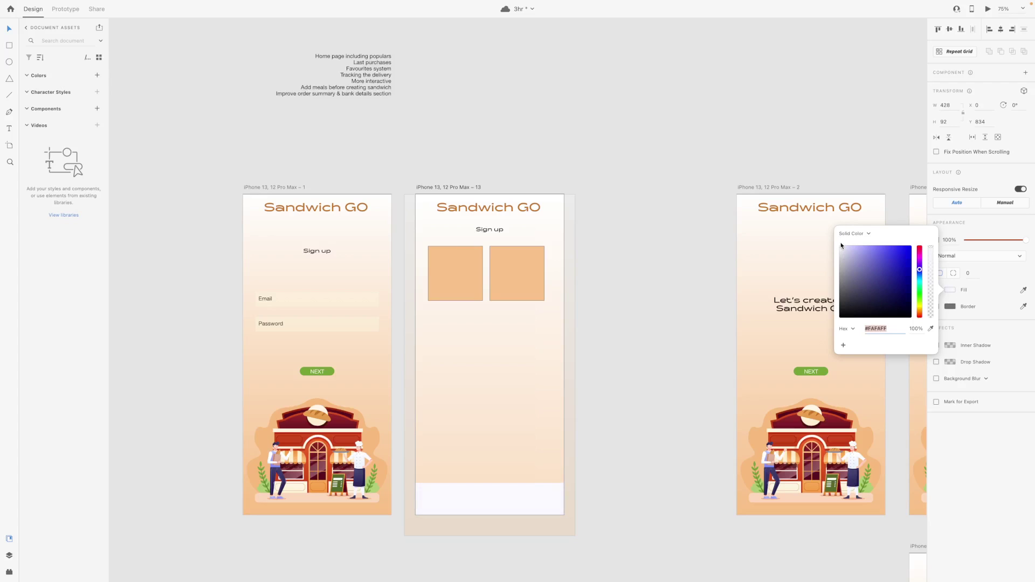
{"action": "left_click", "coordinate": [615, 254]}
{"action": "left_click", "coordinate": [502, 260]}
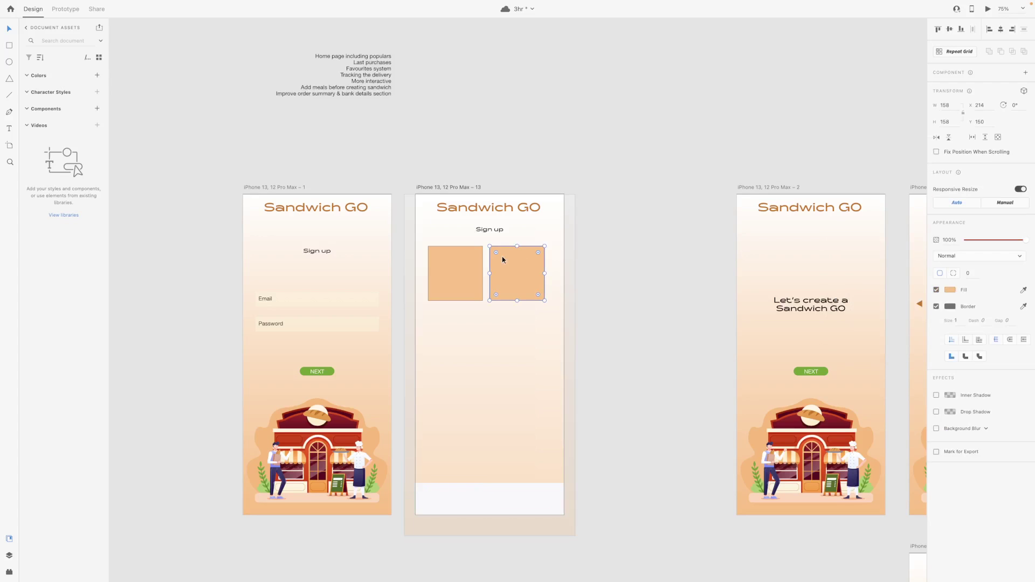
- Change the Sign up heading to 'Features' and left-align it
{"action": "key", "text": "Tab"}
{"action": "double_click", "coordinate": [496, 237]}
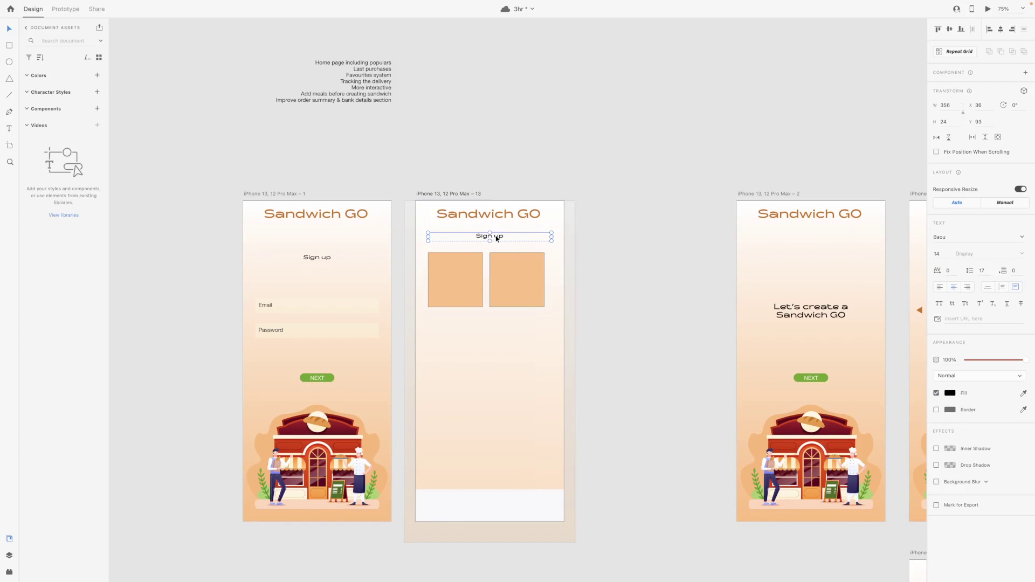
{"action": "type", "text": "F"}
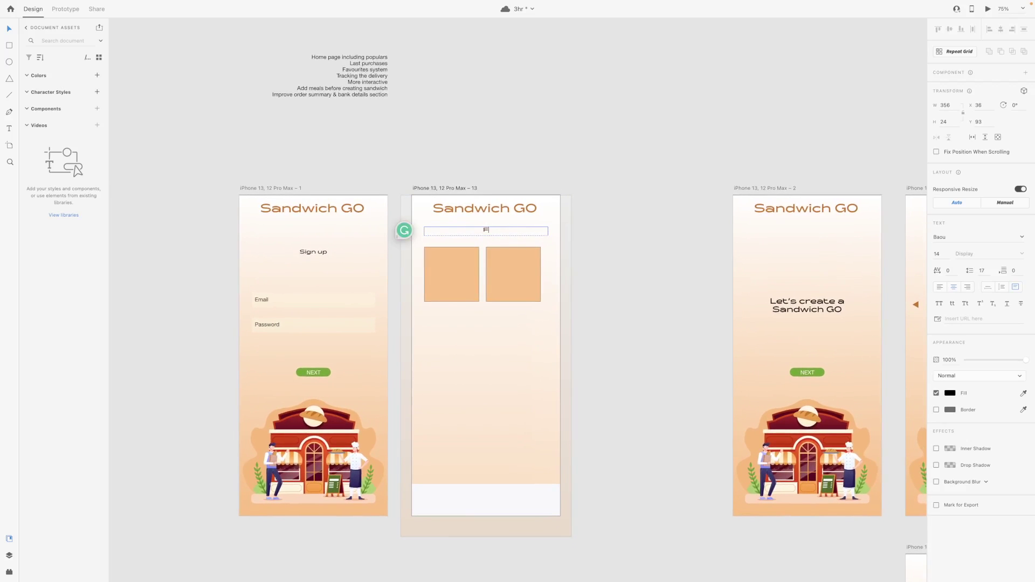
{"action": "type", "text": "eatures"}
{"action": "key", "text": "Escape"}
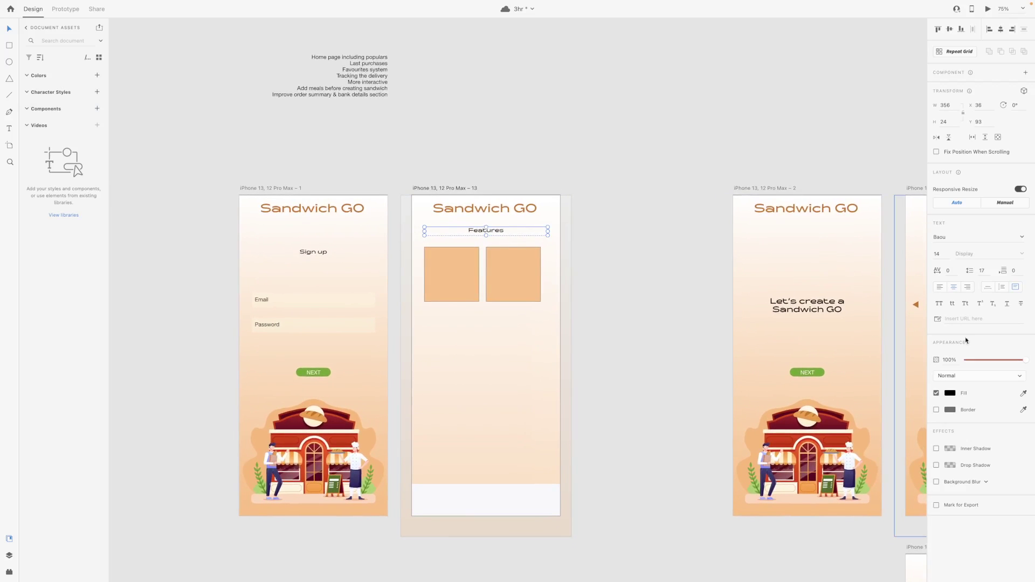
{"action": "left_click", "coordinate": [939, 287]}
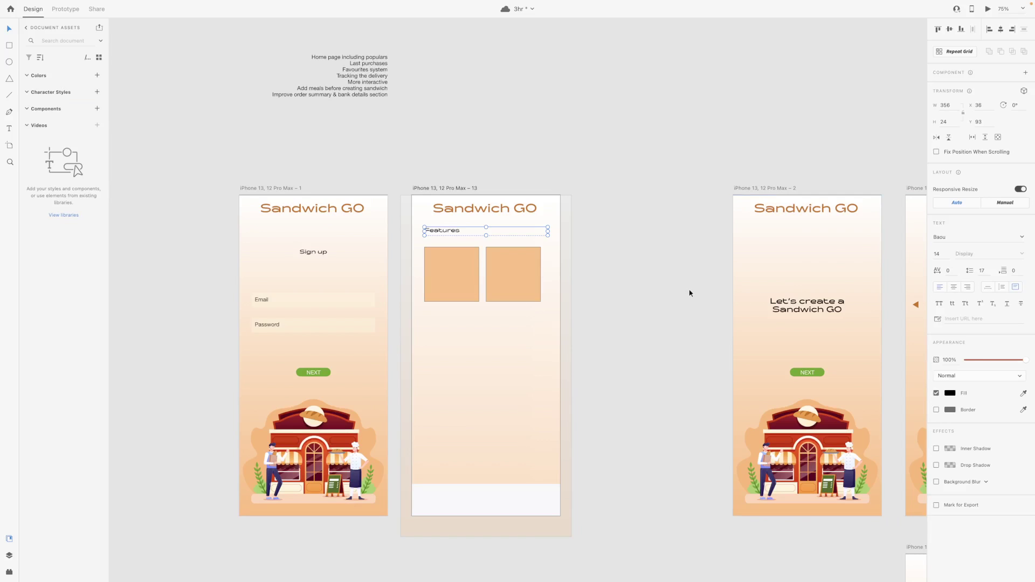
- Nudge the right orange square slightly right, then bring up the installed plugins list
{"action": "left_click", "coordinate": [495, 271]}
{"action": "left_click_drag", "start_coordinate": [501, 277], "coordinate": [506, 277]}
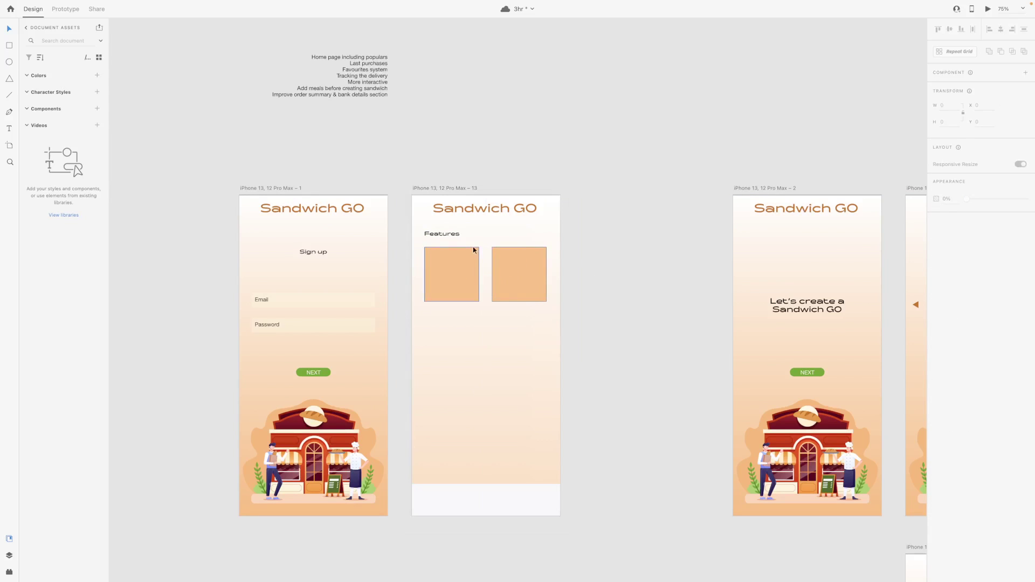
{"action": "key", "text": "Escape"}
{"action": "left_click", "coordinate": [121, 5]}
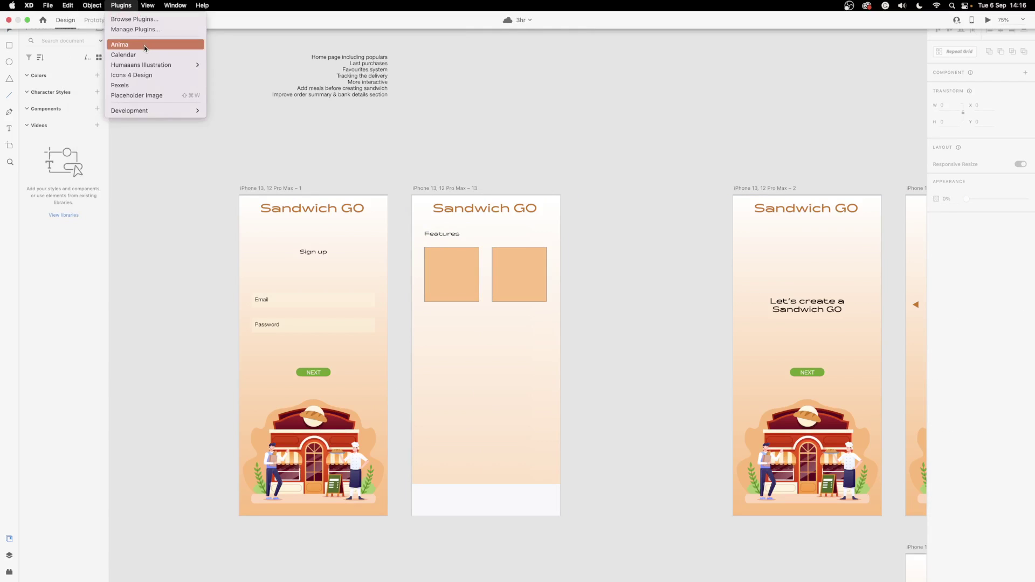
- Vertically centre the arrow icon with the Features heading
{"action": "left_click", "coordinate": [167, 76]}
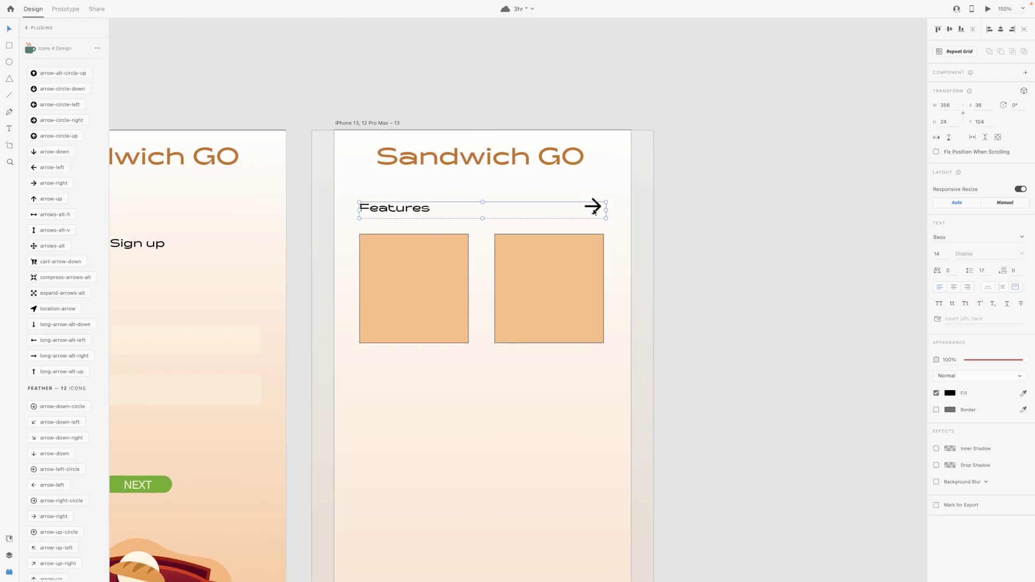
{"action": "left_click", "coordinate": [594, 212], "text": "shift"}
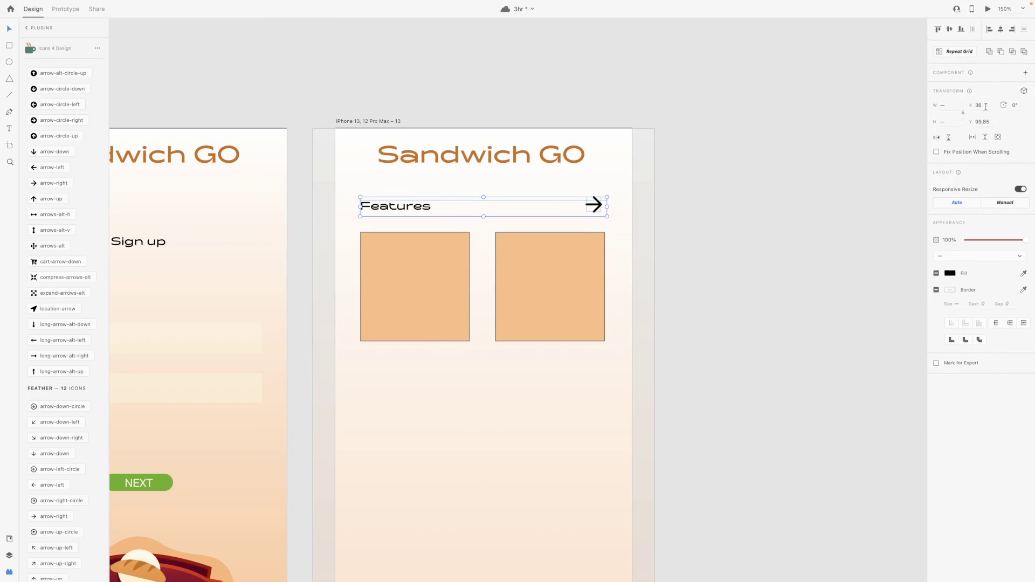
{"action": "left_click", "coordinate": [950, 30]}
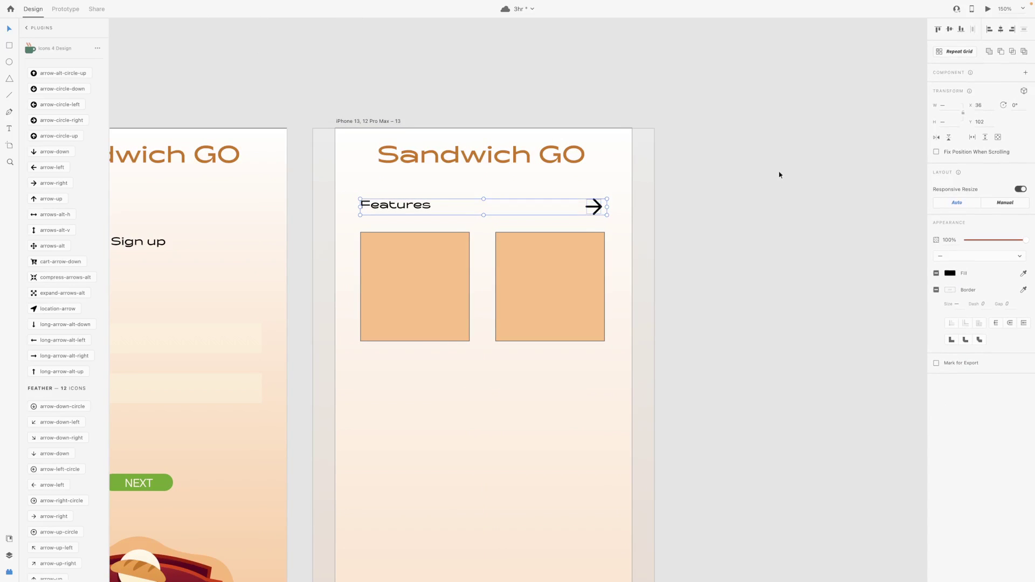
{"action": "left_click", "coordinate": [791, 159]}
- Right-align the arrow with the right-hand orange card's edge
{"action": "left_click", "coordinate": [596, 208]}
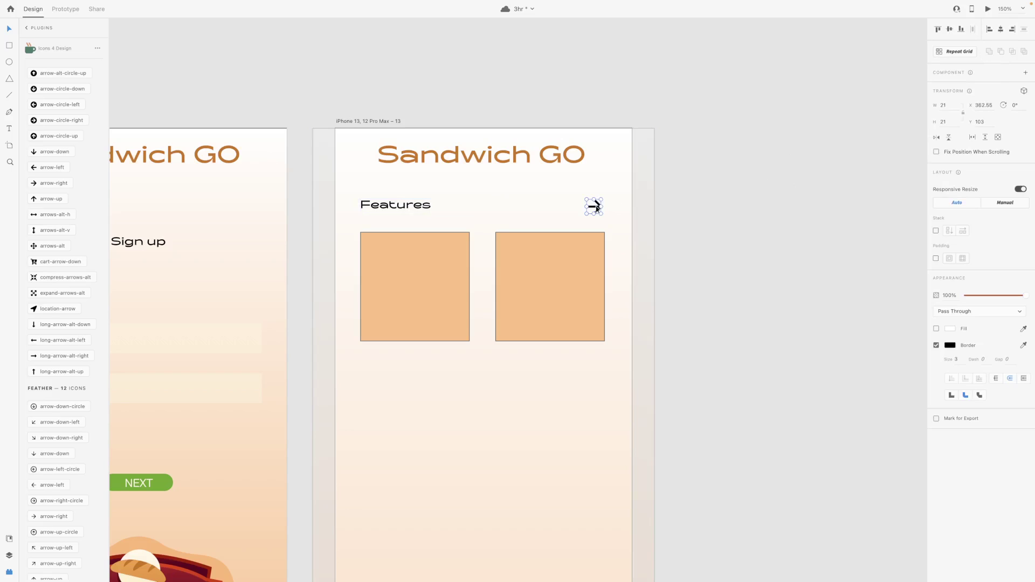
{"action": "left_click", "coordinate": [600, 256], "text": "shift"}
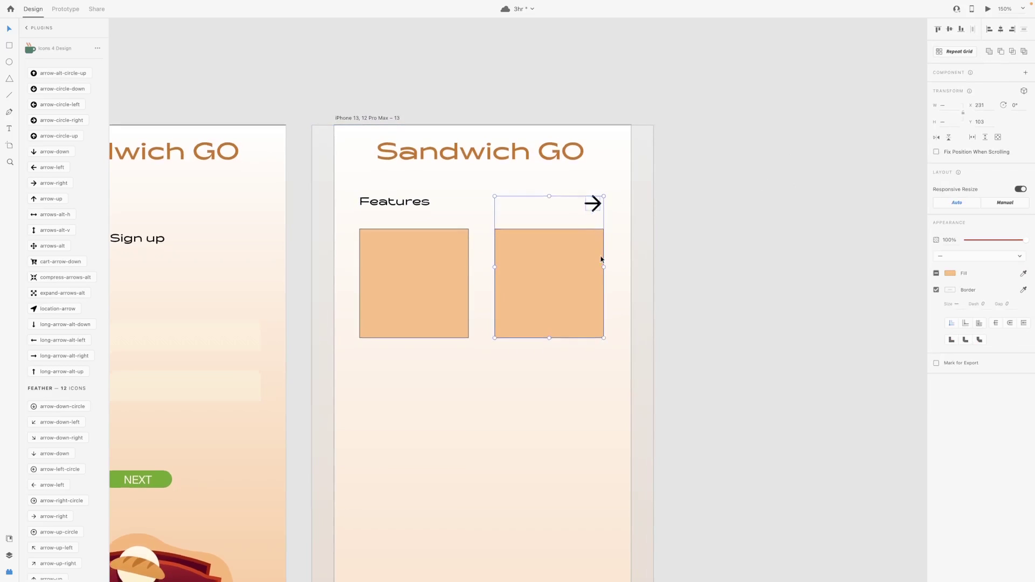
{"action": "left_click", "coordinate": [1015, 30]}
{"action": "left_click", "coordinate": [792, 176]}
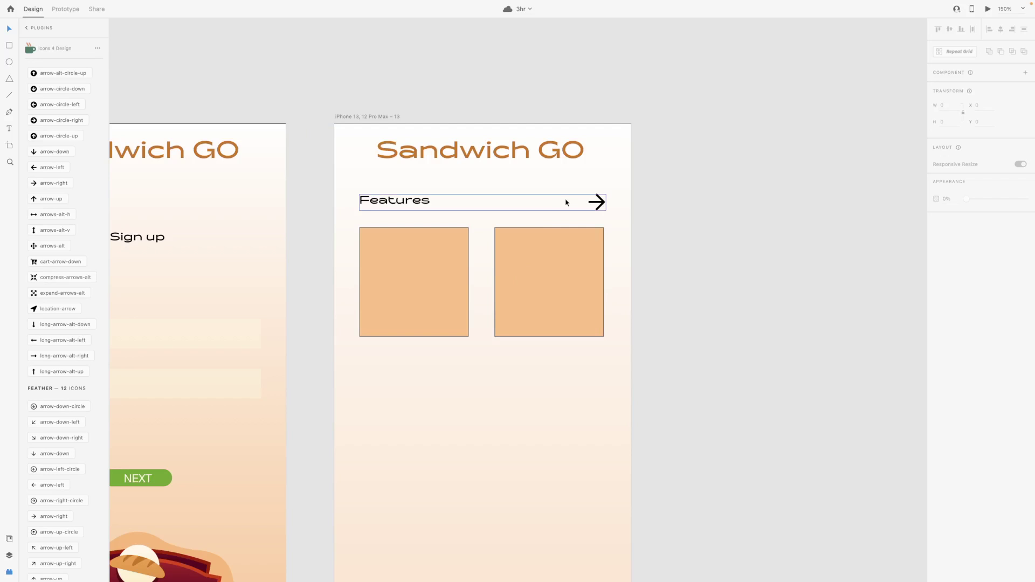
- Move the Features heading, arrow and both cards further down the screen
{"action": "left_click", "coordinate": [374, 207]}
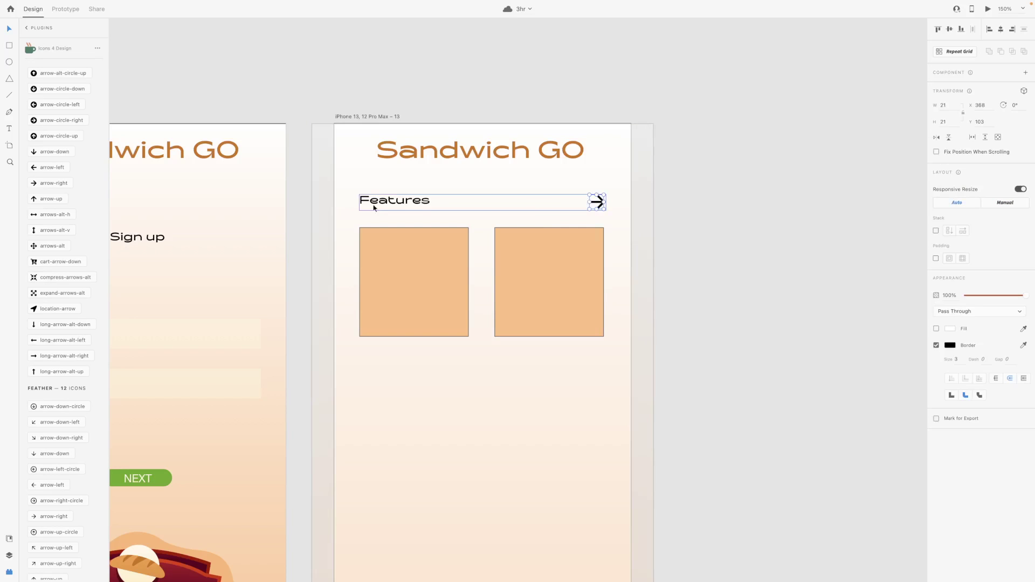
{"action": "left_click", "coordinate": [528, 265], "text": "shift"}
{"action": "left_click_drag", "start_coordinate": [531, 264], "coordinate": [531, 378]}
{"action": "left_click", "coordinate": [344, 182]}
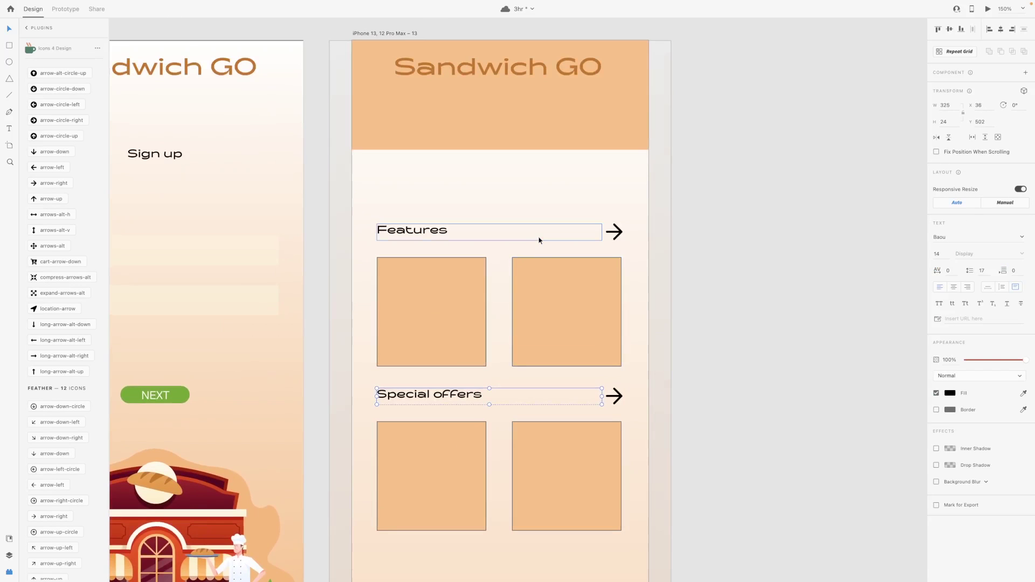
- Capitalise the second heading to 'Special Offers'
{"action": "scroll", "coordinate": [457, 373], "scroll_direction": "up", "scroll_amount": 2}
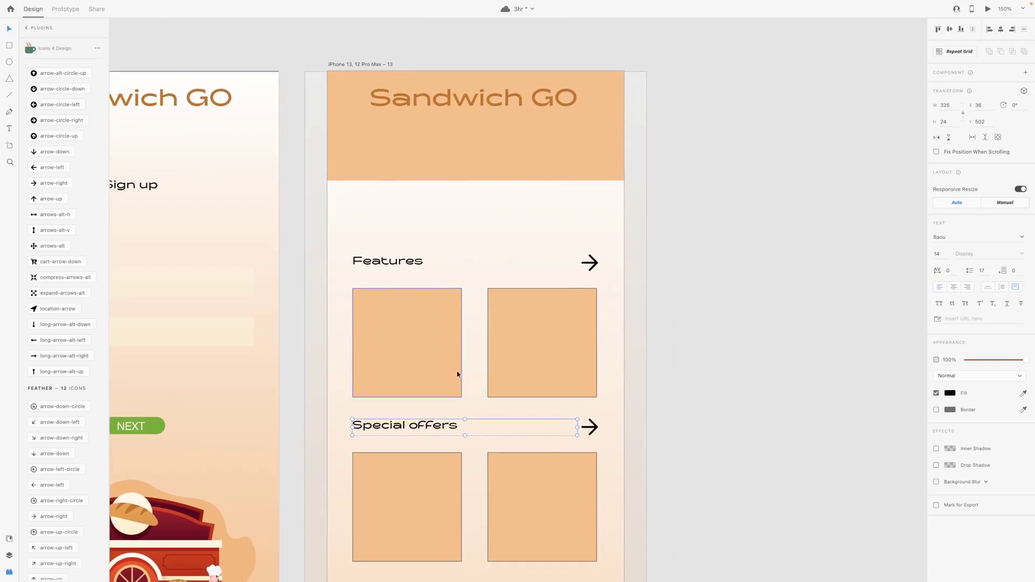
{"action": "scroll", "coordinate": [434, 404], "scroll_direction": "up", "scroll_amount": 1}
{"action": "double_click", "coordinate": [413, 433]}
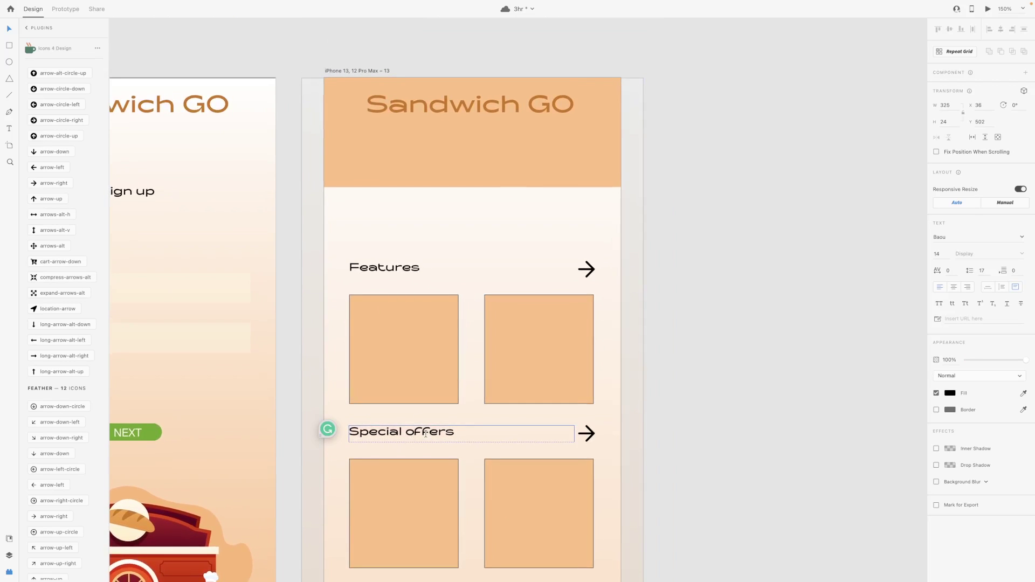
{"action": "key", "text": "BackSpace"}
{"action": "type", "text": "O"}
{"action": "left_click", "coordinate": [7, 29]}
{"action": "left_click", "coordinate": [725, 296]}
{"action": "scroll", "coordinate": [725, 296], "scroll_direction": "down", "scroll_amount": 5}
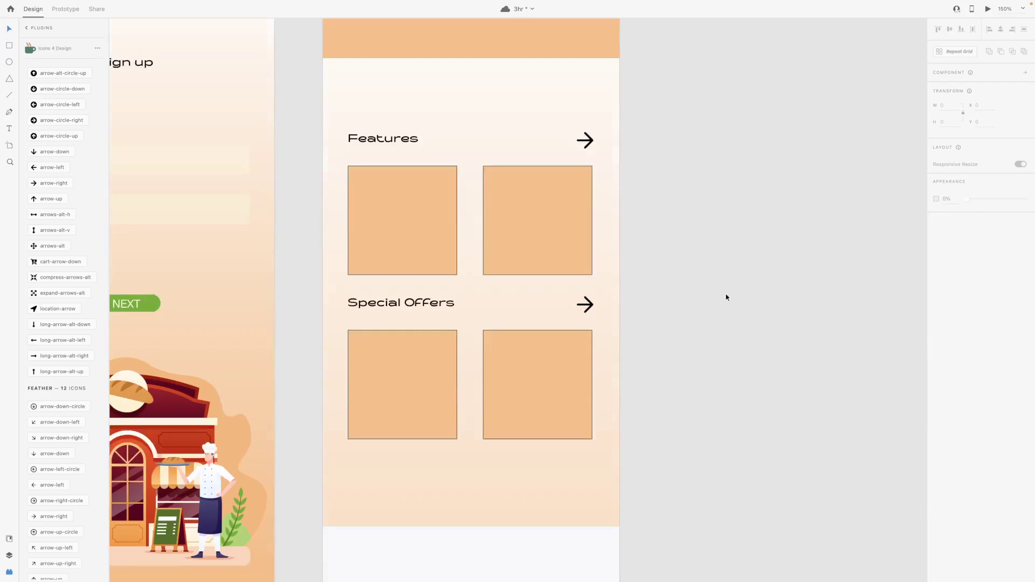
{"action": "key", "text": "ctrl+minus"}
{"action": "scroll", "coordinate": [636, 292], "scroll_direction": "up", "scroll_amount": 1}
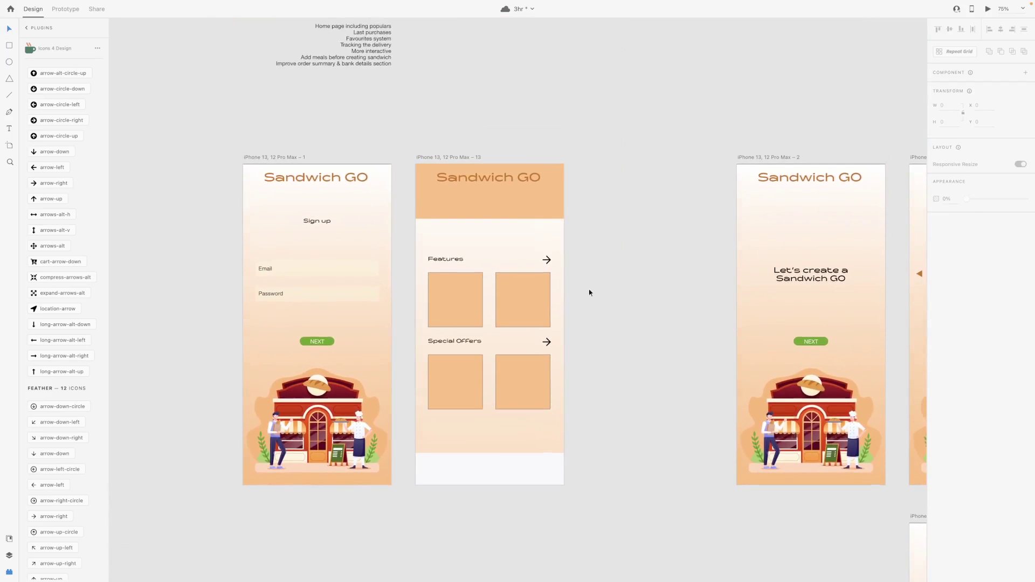
{"action": "key", "text": "ctrl+plus"}
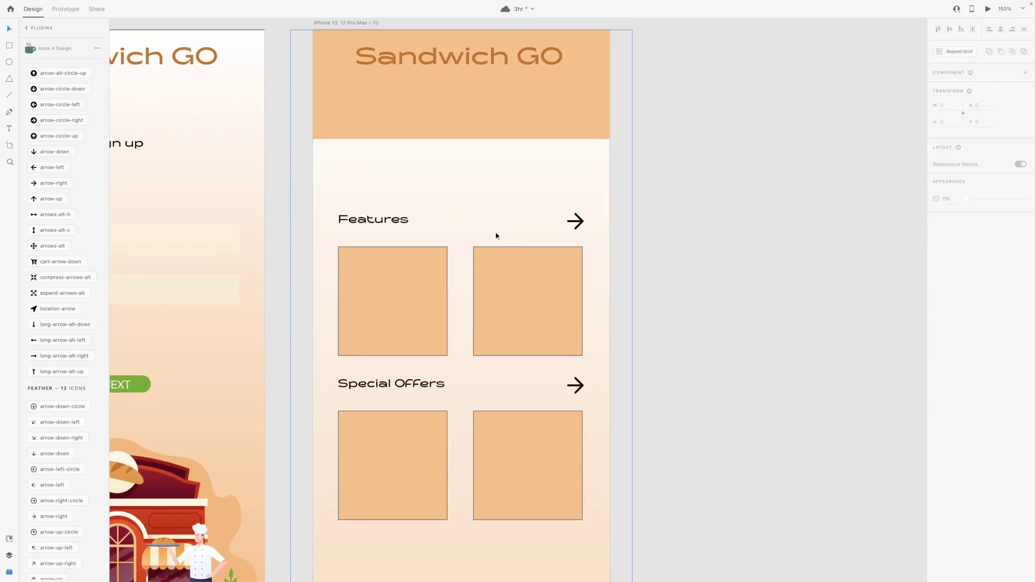
- Shrink the orange header rectangle into a thin search bar with corner radius 9
{"action": "scroll", "coordinate": [496, 233], "scroll_direction": "up", "scroll_amount": 2}
{"action": "left_click", "coordinate": [463, 226]}
{"action": "left_click_drag", "start_coordinate": [460, 268], "coordinate": [529, 224]}
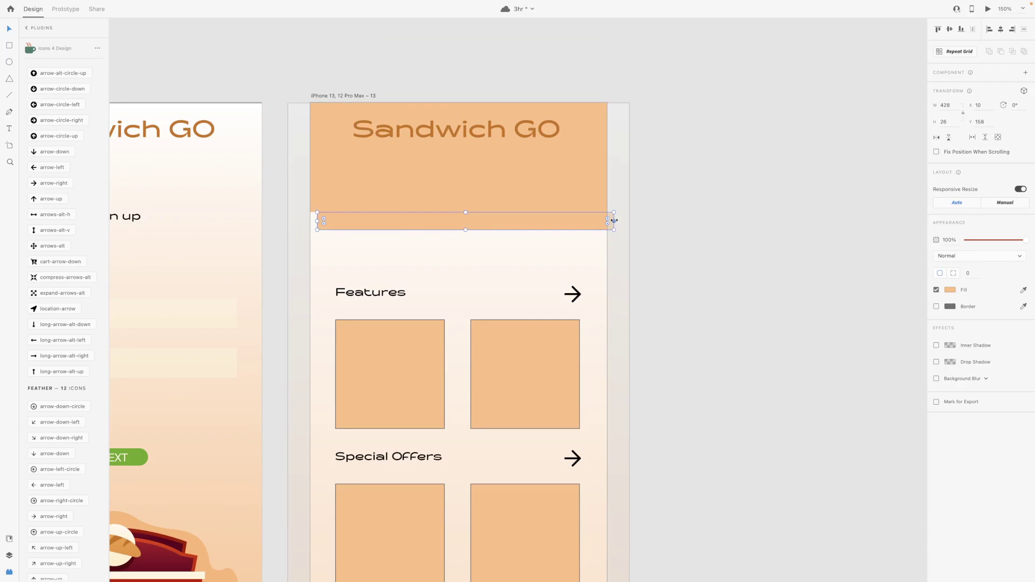
{"action": "left_click_drag", "start_coordinate": [612, 220], "coordinate": [572, 219]}
{"action": "scroll", "coordinate": [572, 219], "scroll_direction": "down", "scroll_amount": 4}
{"action": "scroll", "coordinate": [423, 503], "scroll_direction": "up", "scroll_amount": 4}
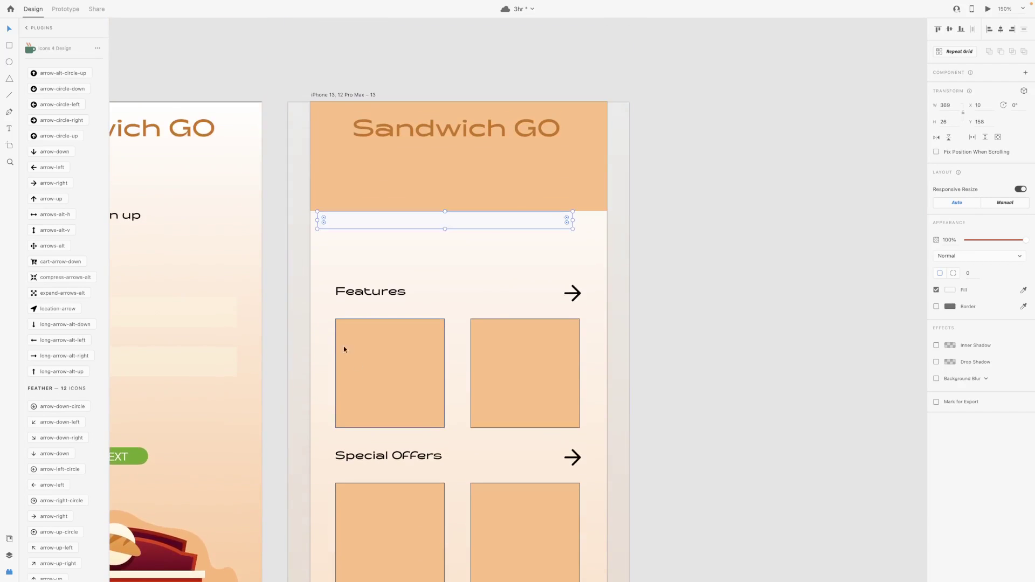
{"action": "key", "text": "ctrl+z"}
{"action": "left_click_drag", "start_coordinate": [342, 154], "coordinate": [336, 153]}
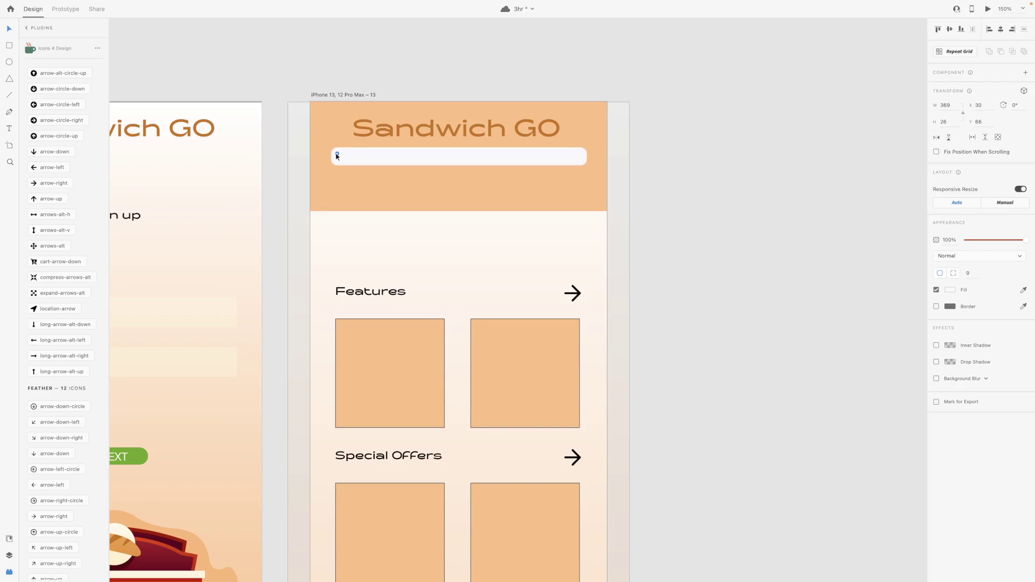
- Select the Email placeholder text on the sign-up screen
{"action": "scroll", "coordinate": [219, 265], "scroll_direction": "left", "scroll_amount": 2}
{"action": "left_click", "coordinate": [219, 266]}
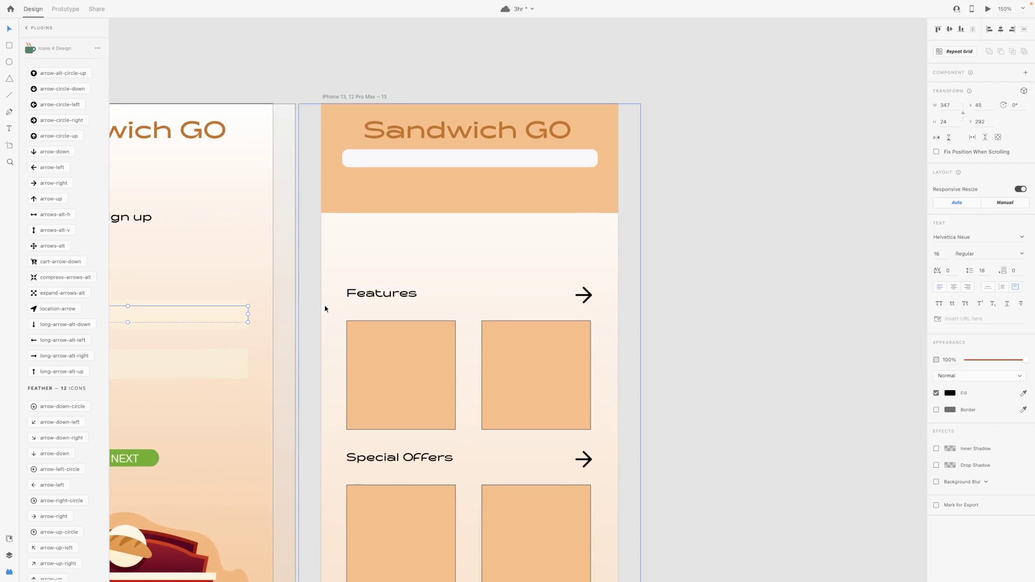
{"action": "scroll", "coordinate": [323, 305], "scroll_direction": "left", "scroll_amount": 5}
{"action": "scroll", "coordinate": [325, 309], "scroll_direction": "down", "scroll_amount": 1}
- Place a copy of the Email placeholder text inside the header search bar
{"action": "scroll", "coordinate": [325, 308], "scroll_direction": "down", "scroll_amount": 1}
{"action": "scroll", "coordinate": [325, 309], "scroll_direction": "left", "scroll_amount": 1}
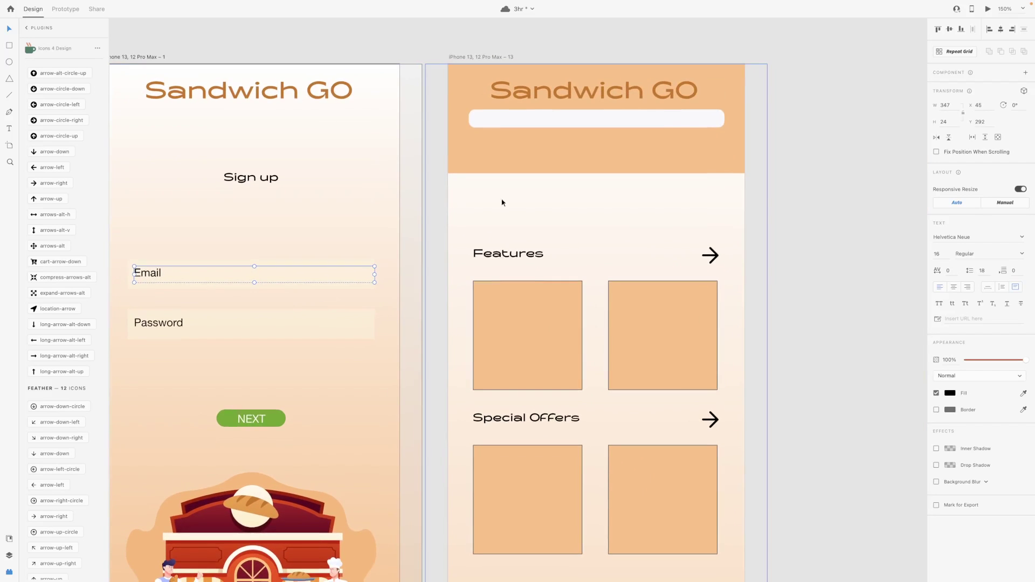
{"action": "left_click_drag", "start_coordinate": [143, 270], "coordinate": [511, 120]}
{"action": "left_click", "coordinate": [535, 169]}
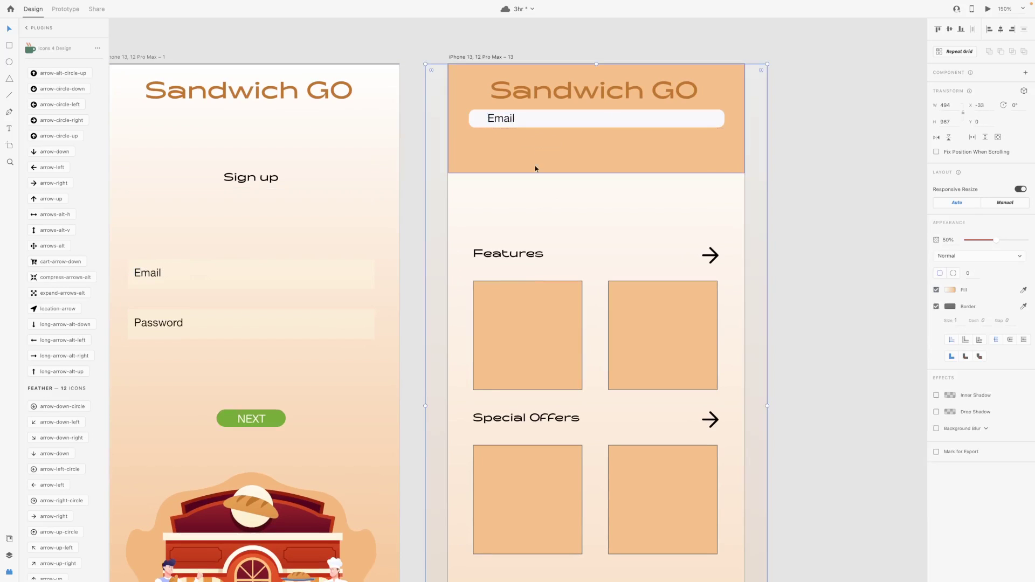
{"action": "left_click", "coordinate": [476, 117]}
- Eyedrop the search bar's white onto the sign-up Email and Password fields
{"action": "left_click", "coordinate": [315, 282]}
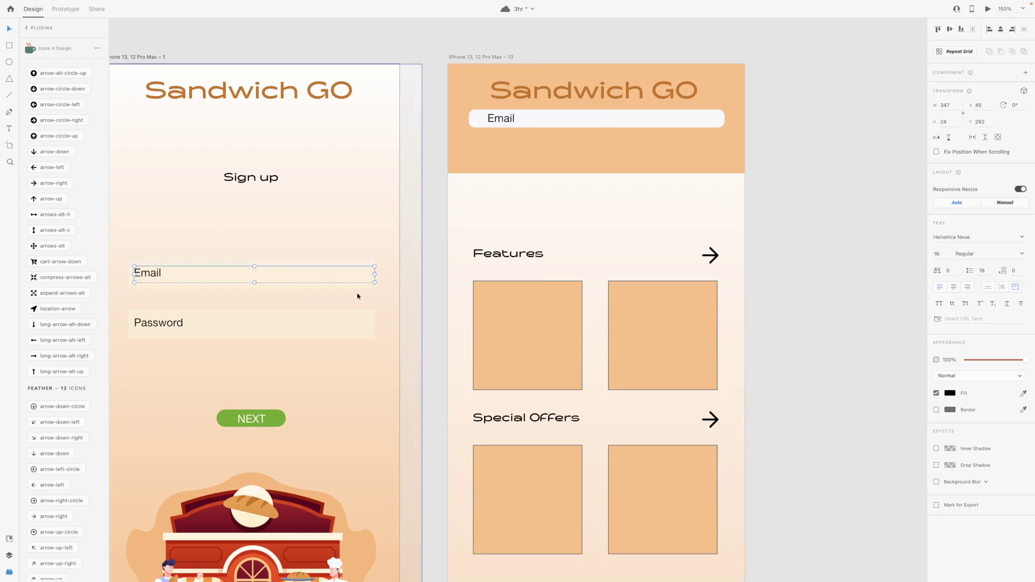
{"action": "left_click", "coordinate": [355, 317], "text": "shift"}
{"action": "key", "text": "i"}
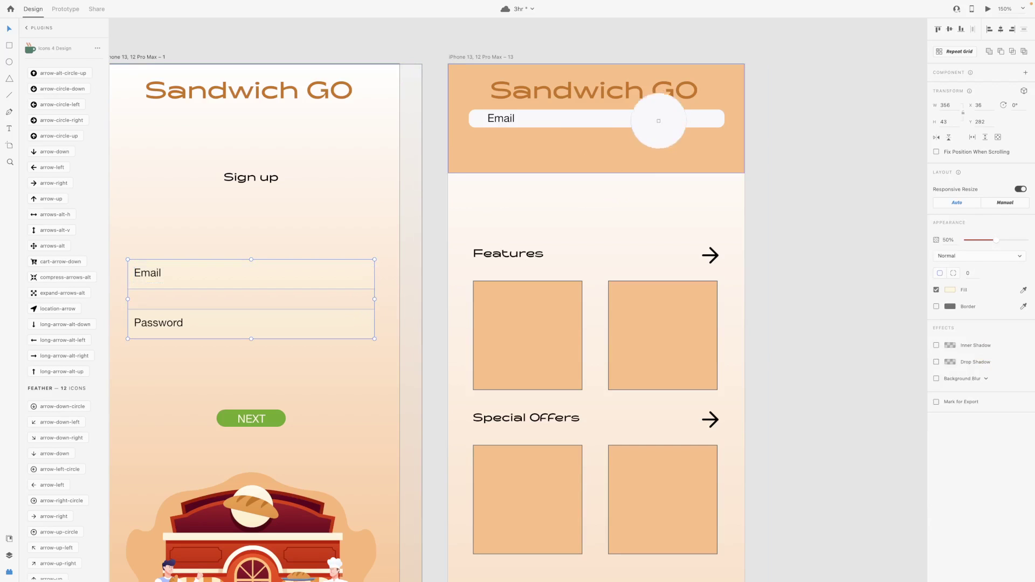
{"action": "left_click", "coordinate": [674, 115]}
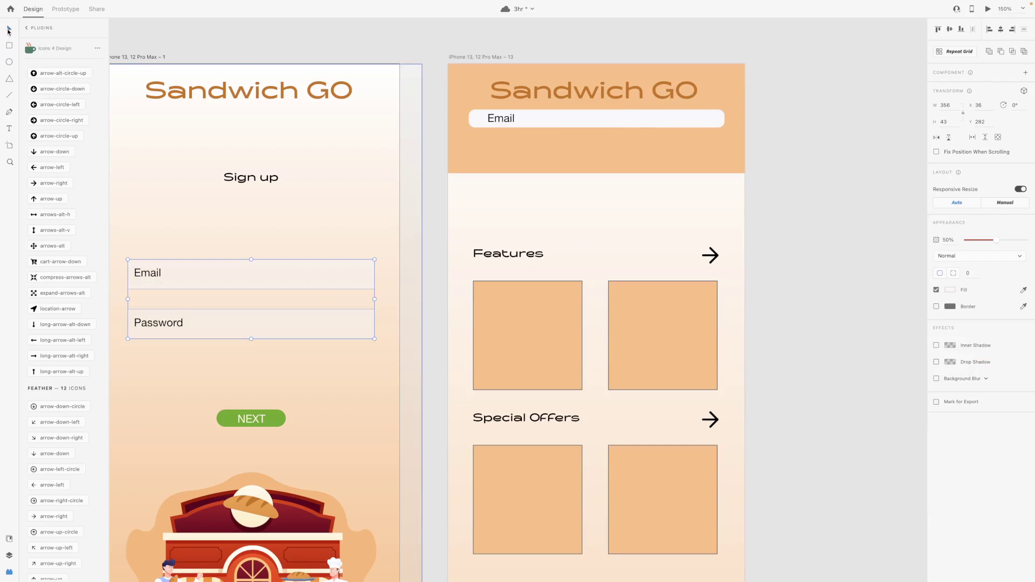
{"action": "left_click", "coordinate": [536, 225]}
{"action": "scroll", "coordinate": [537, 224], "scroll_direction": "up", "scroll_amount": 2}
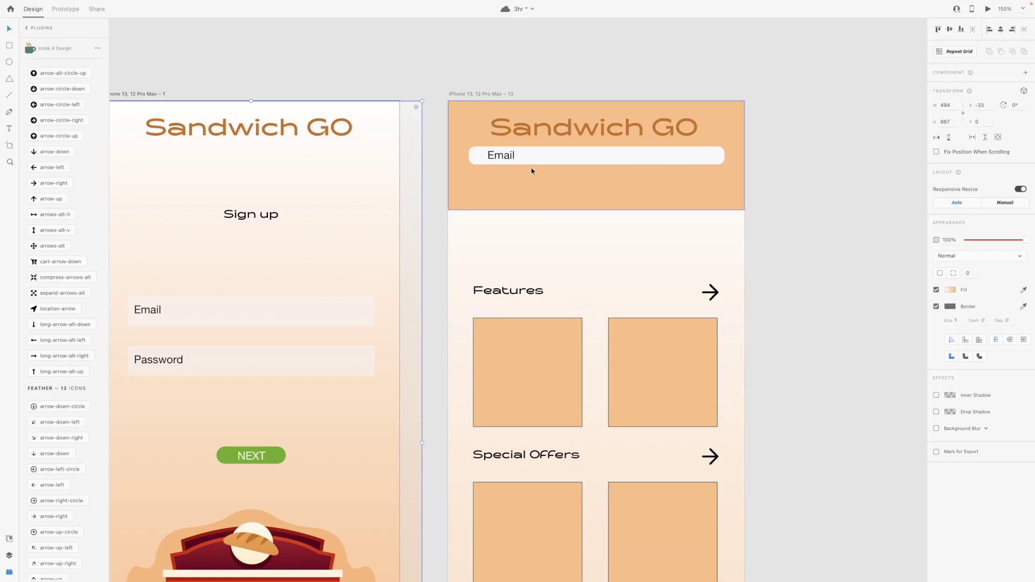
{"action": "double_click", "coordinate": [507, 156]}
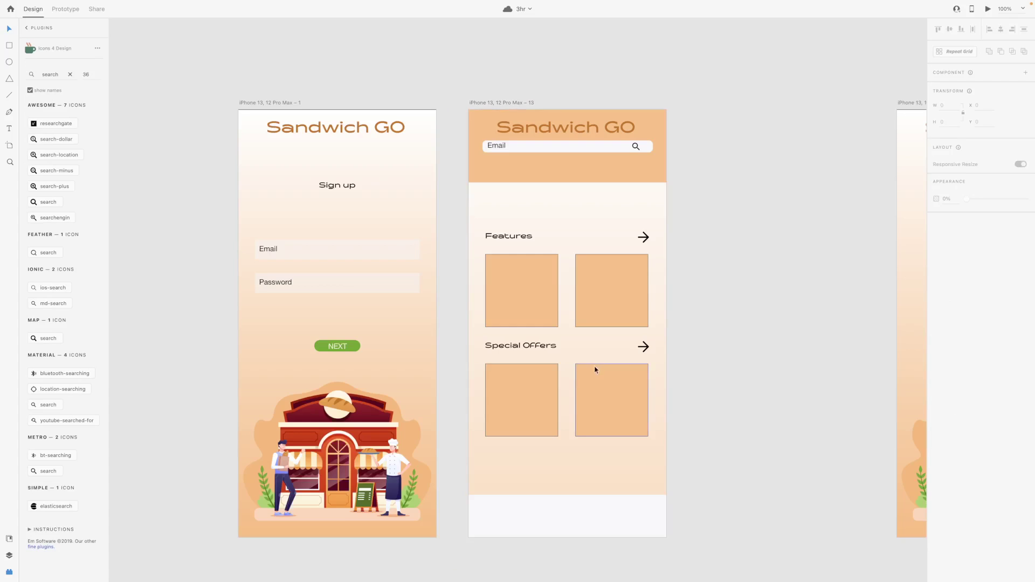
- Move both card sections down and reshape the orange rectangle into a banner under the search bar
{"action": "left_click", "coordinate": [599, 384]}
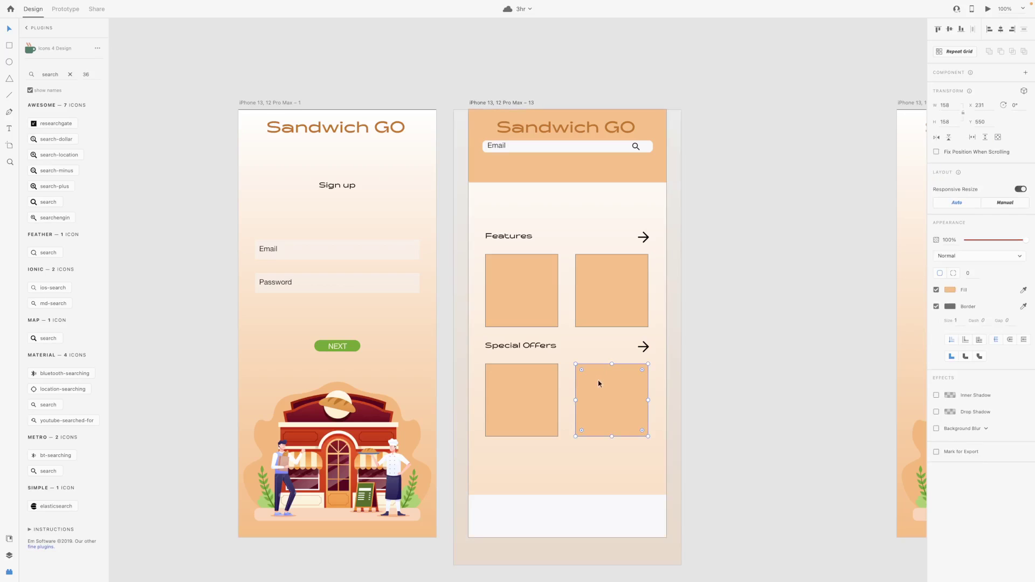
{"action": "left_click", "coordinate": [507, 394], "text": "shift"}
{"action": "left_click", "coordinate": [521, 345], "text": "shift"}
{"action": "left_click", "coordinate": [643, 348], "text": "shift"}
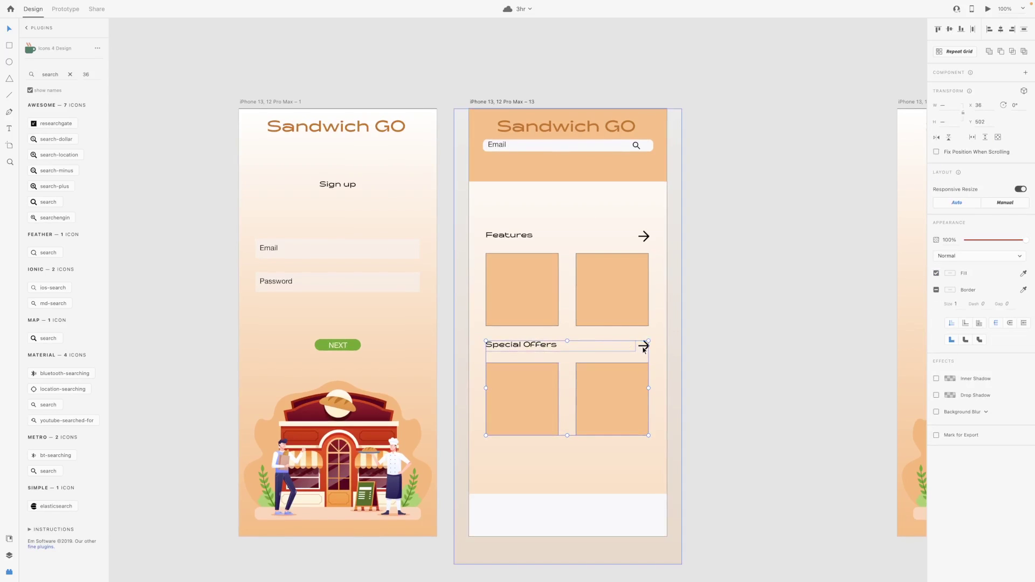
{"action": "left_click", "coordinate": [619, 289], "text": "shift"}
{"action": "left_click", "coordinate": [550, 279], "text": "shift"}
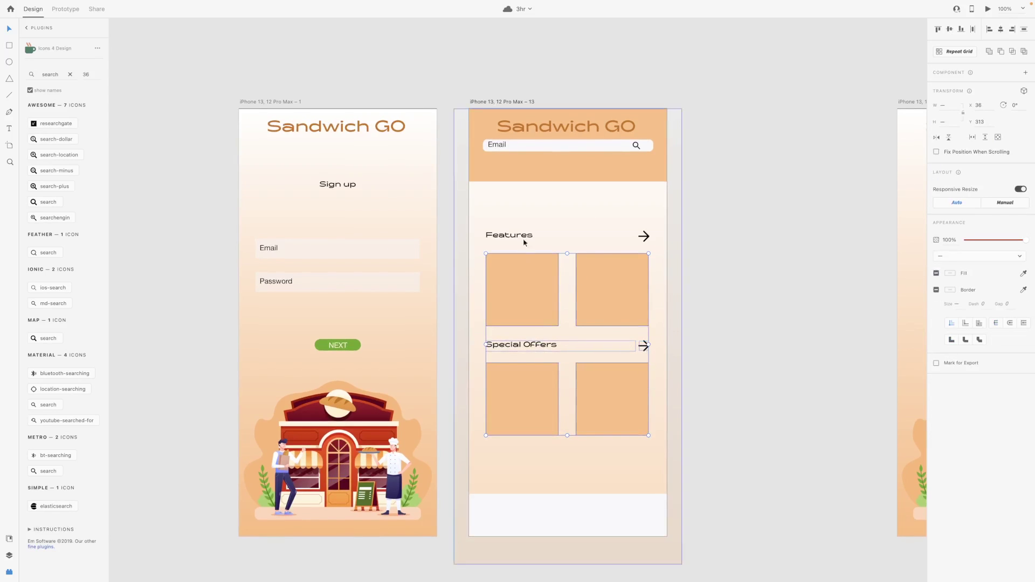
{"action": "left_click", "coordinate": [524, 243], "text": "shift"}
{"action": "left_click", "coordinate": [643, 237], "text": "shift"}
{"action": "left_click_drag", "start_coordinate": [518, 239], "coordinate": [518, 287]}
{"action": "left_click", "coordinate": [547, 172]}
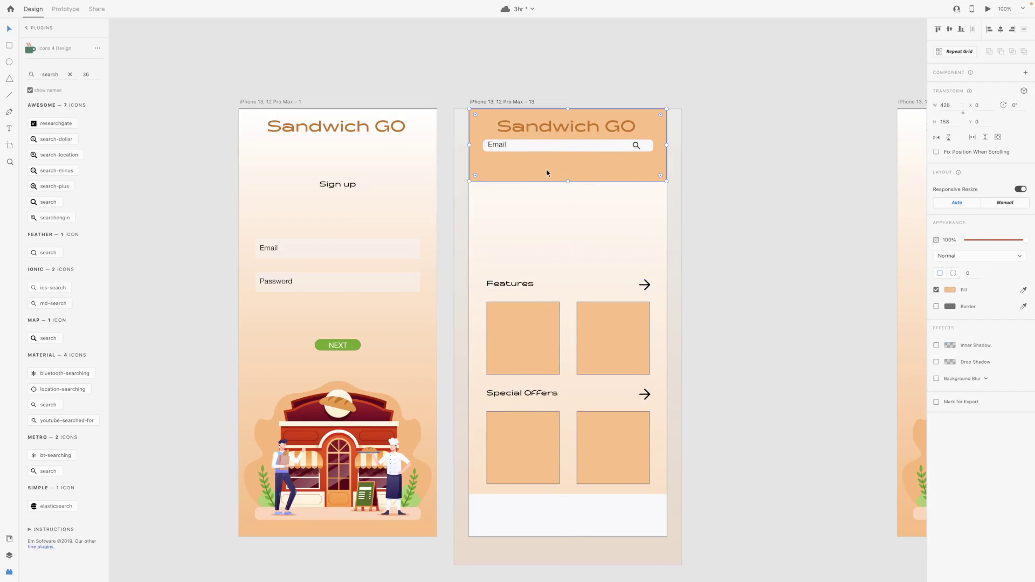
{"action": "left_click_drag", "start_coordinate": [675, 214], "coordinate": [646, 229]}
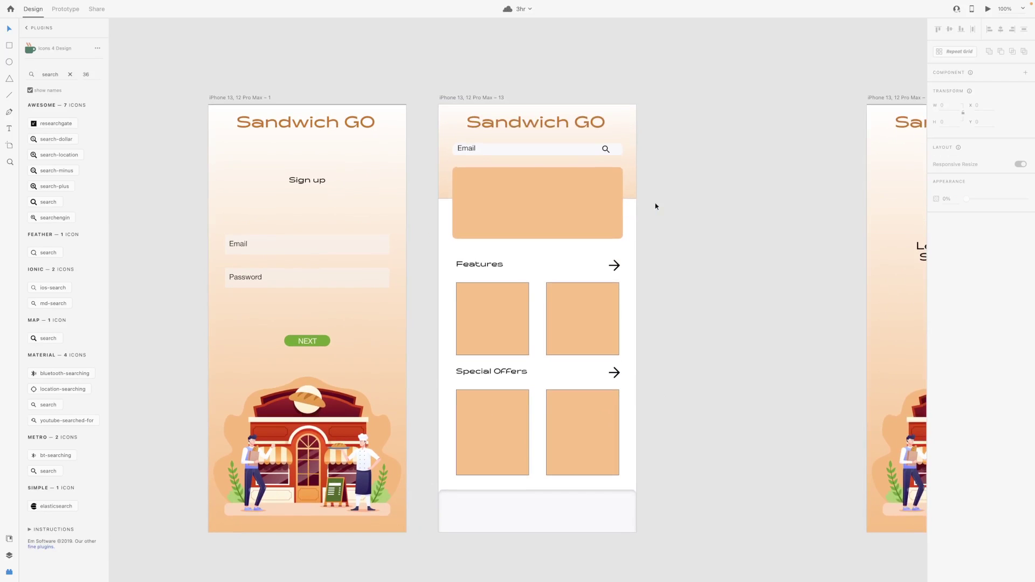
- Round the corners of all four card rectangles to radius 9
{"action": "left_click", "coordinate": [583, 307]}
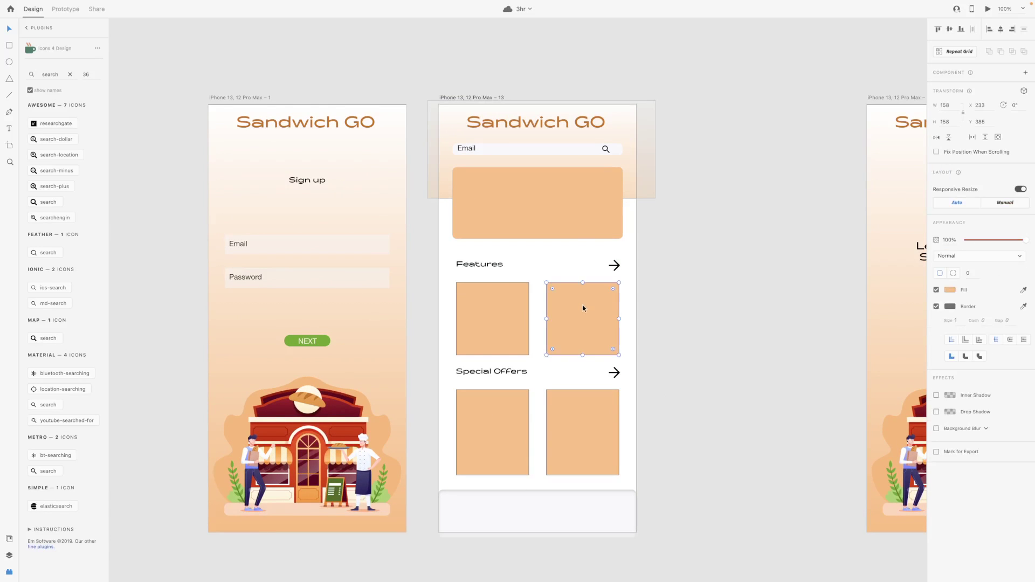
{"action": "left_click_drag", "start_coordinate": [518, 301], "coordinate": [616, 432]}
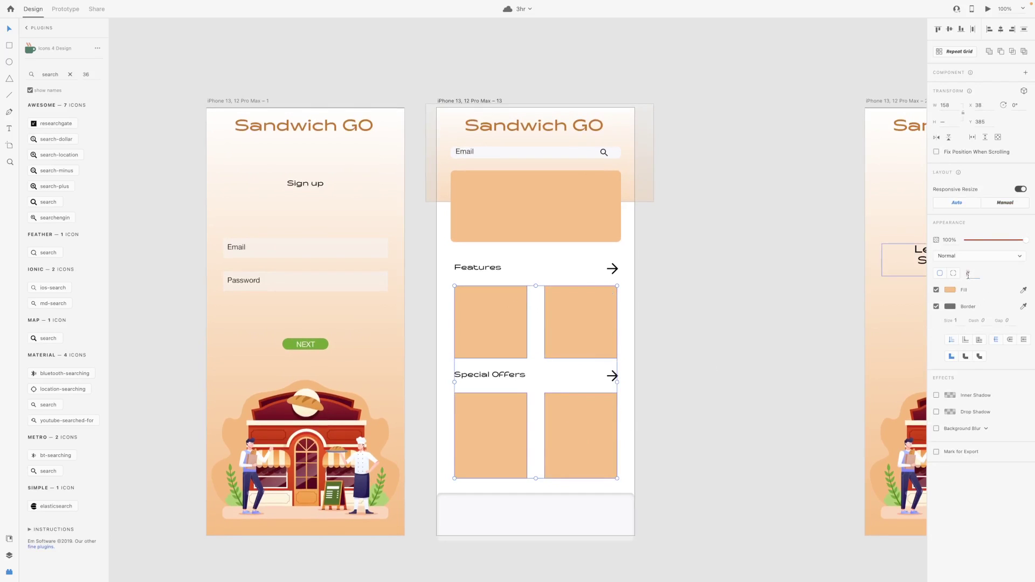
{"action": "key", "text": "Return"}
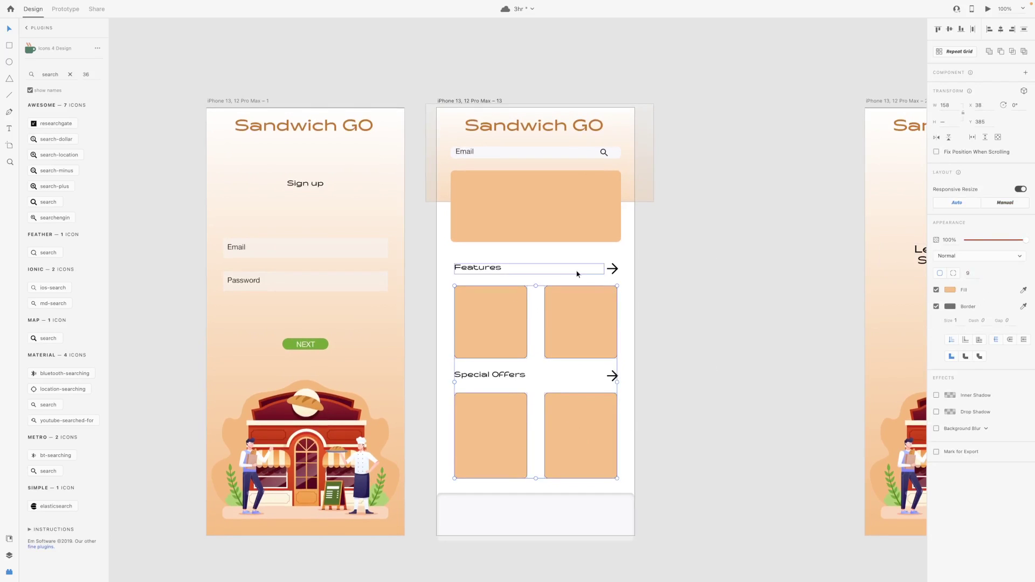
{"action": "left_click", "coordinate": [626, 260]}
- Select the banner, then the Features and Special Offers card rectangles
{"action": "scroll", "coordinate": [527, 167], "scroll_direction": "down", "scroll_amount": 2}
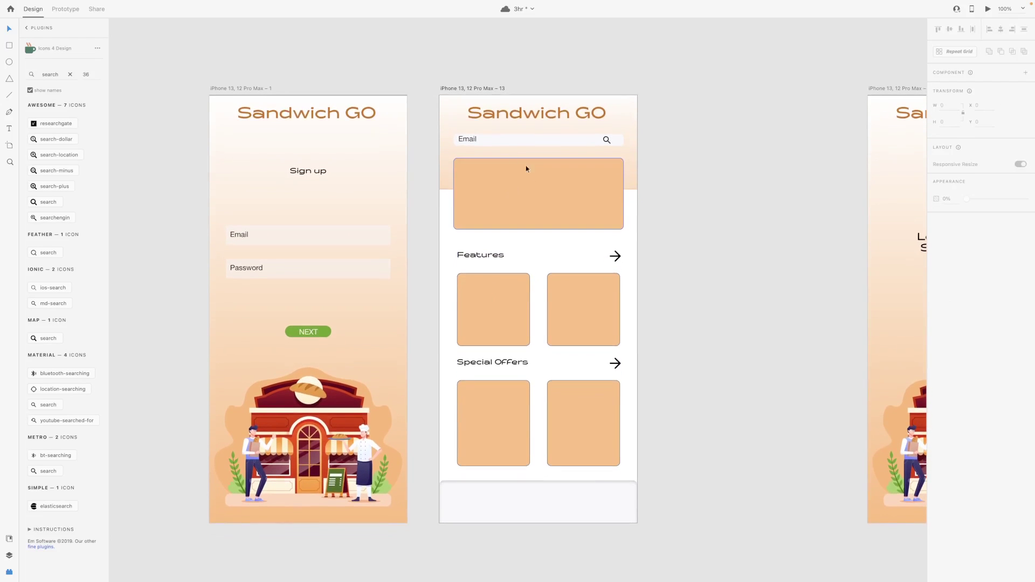
{"action": "scroll", "coordinate": [442, 138], "scroll_direction": "right", "scroll_amount": 2}
{"action": "left_click", "coordinate": [537, 195]}
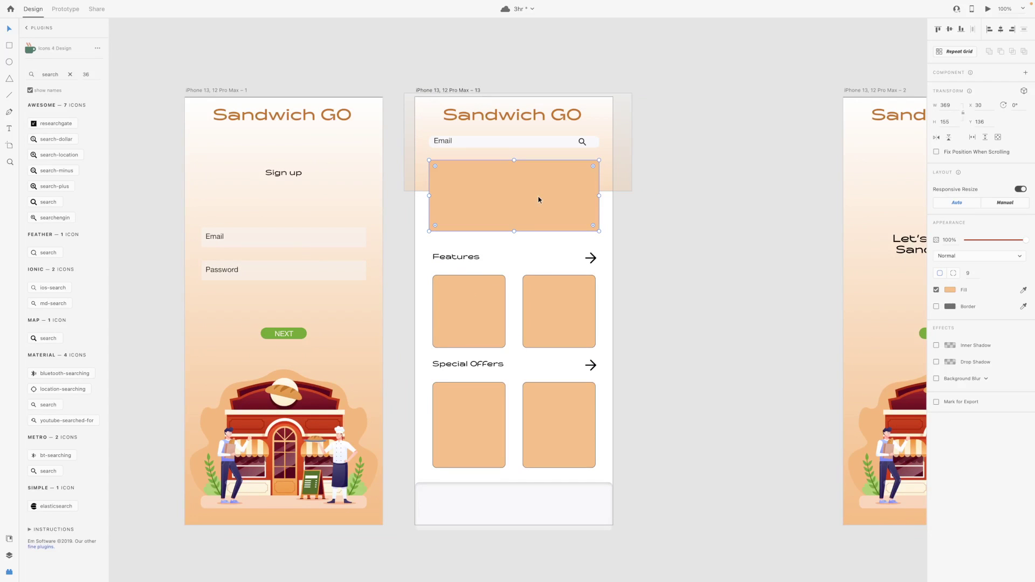
{"action": "left_click", "coordinate": [427, 282]}
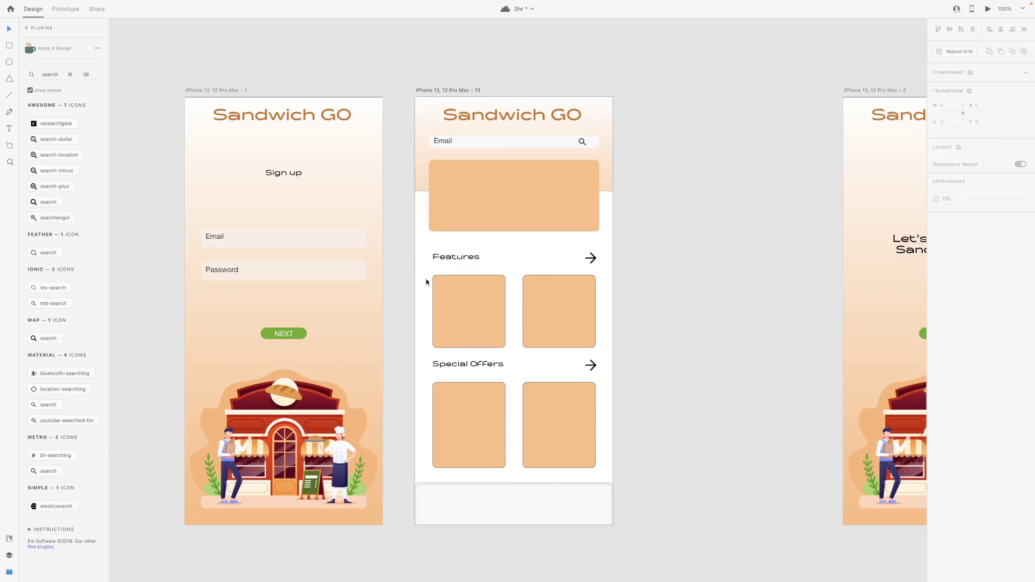
{"action": "left_click_drag", "start_coordinate": [432, 299], "coordinate": [596, 310]}
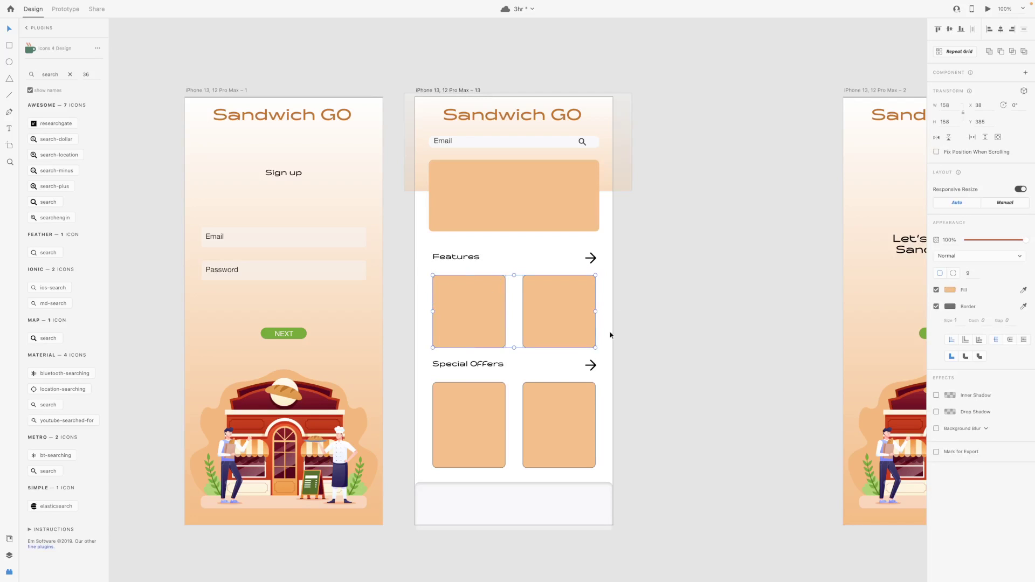
{"action": "left_click_drag", "start_coordinate": [427, 413], "coordinate": [606, 429]}
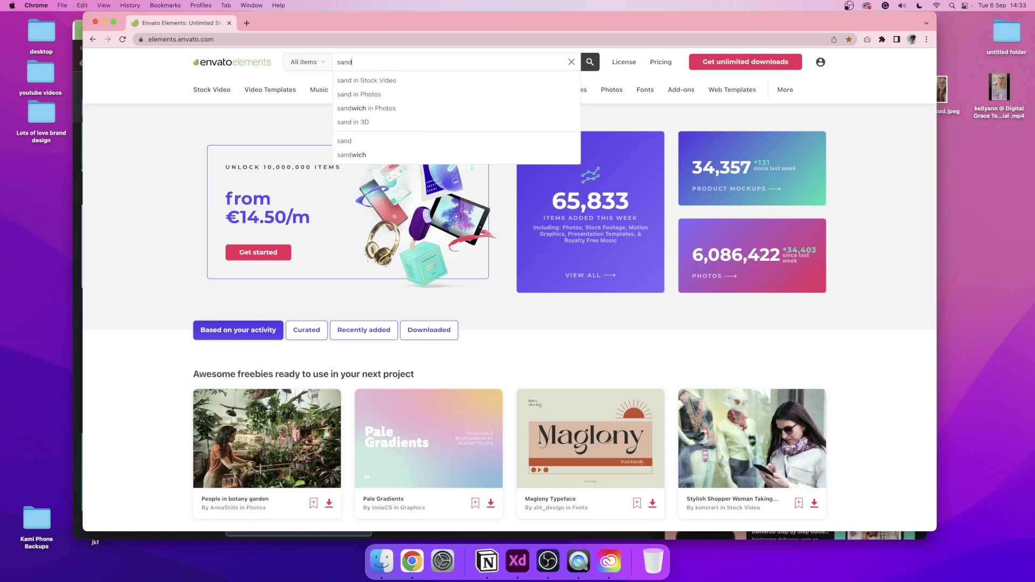
- Search Envato Elements for sandwich and filter the results to photos
{"action": "key", "text": "Return"}
{"action": "scroll", "coordinate": [640, 213], "scroll_direction": "down", "scroll_amount": 4}
{"action": "scroll", "coordinate": [640, 213], "scroll_direction": "up", "scroll_amount": 3}
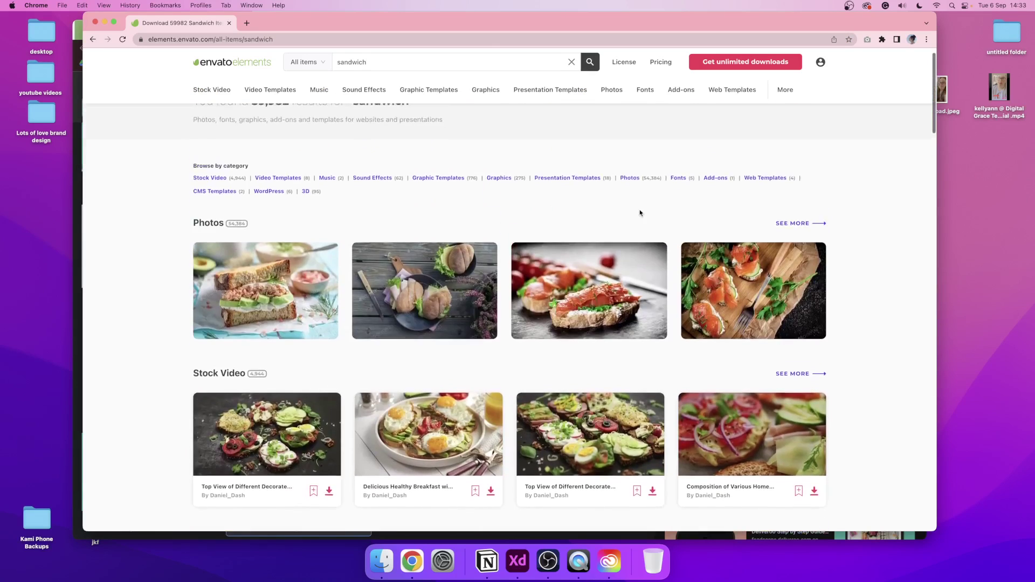
{"action": "scroll", "coordinate": [640, 213], "scroll_direction": "down", "scroll_amount": 5}
{"action": "scroll", "coordinate": [640, 213], "scroll_direction": "up", "scroll_amount": 5}
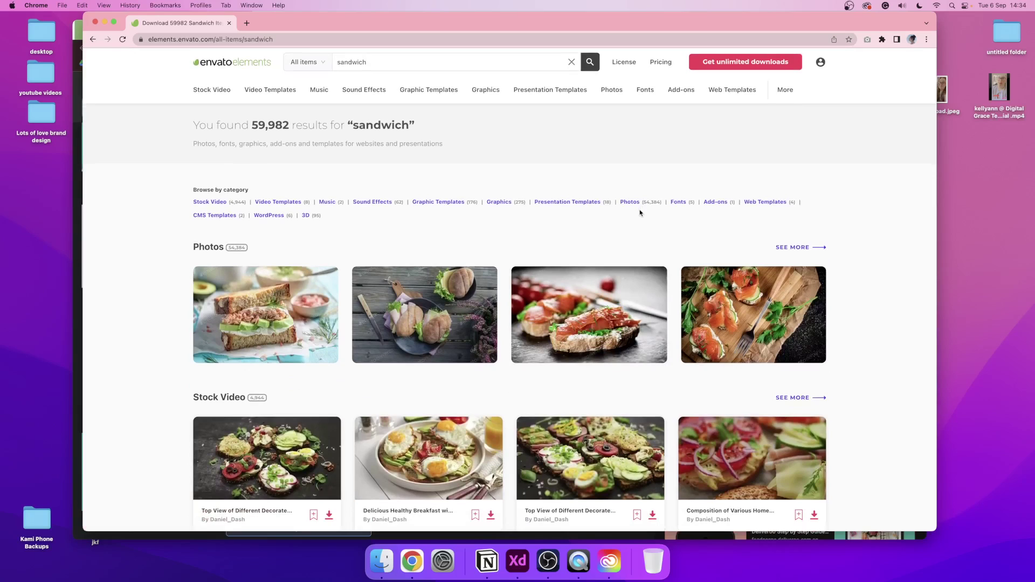
{"action": "scroll", "coordinate": [640, 213], "scroll_direction": "down", "scroll_amount": 10}
{"action": "scroll", "coordinate": [640, 213], "scroll_direction": "up", "scroll_amount": 10}
{"action": "left_click", "coordinate": [630, 201]}
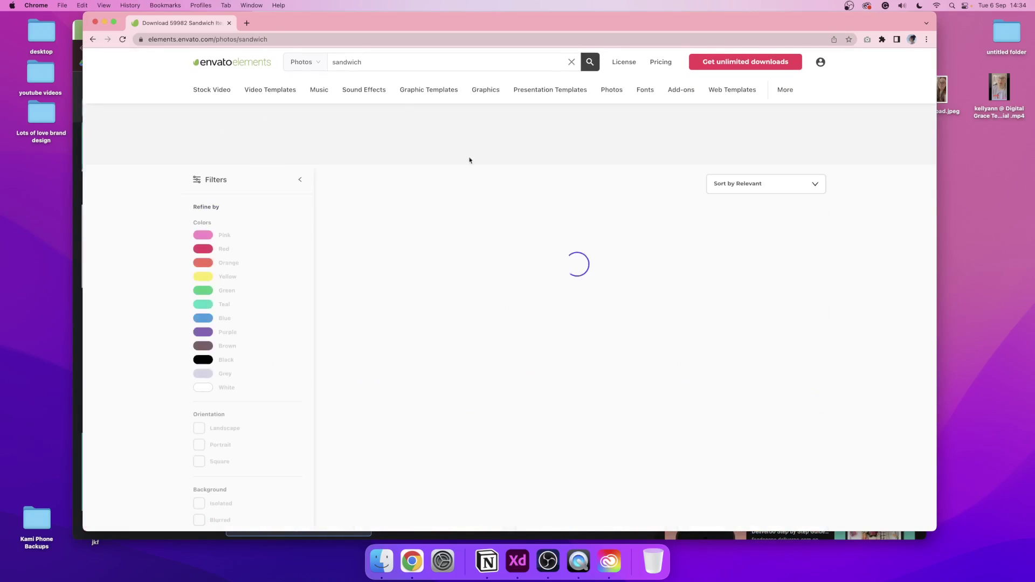
{"action": "left_click", "coordinate": [763, 242]}
{"action": "left_click", "coordinate": [92, 88]}
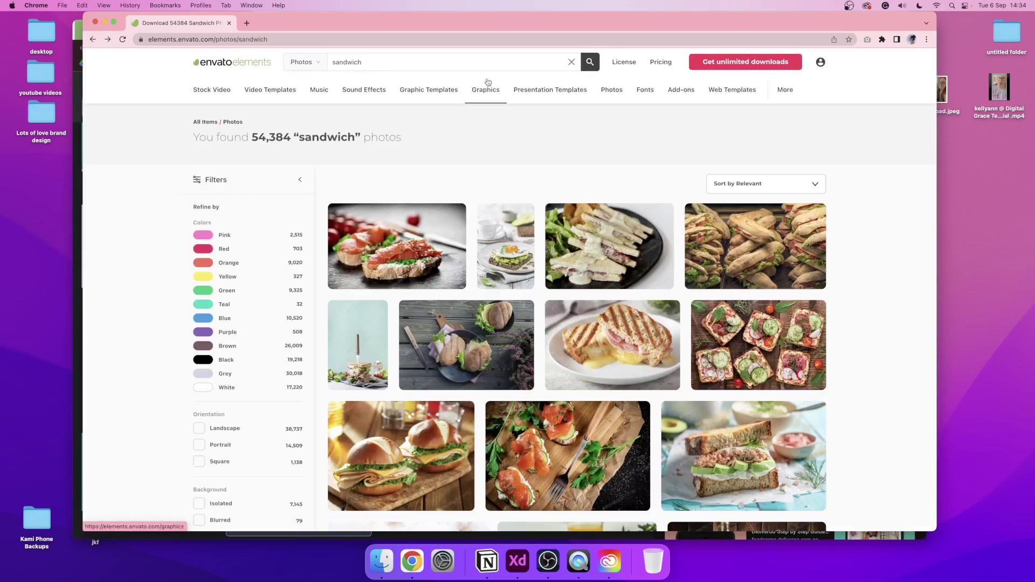
- Search for 'subway sandwich' and download a white-background sandwich photo
{"action": "double_click", "coordinate": [347, 62]}
{"action": "type", "text": "subway sandwich"}
{"action": "key", "text": "Return"}
{"action": "scroll", "coordinate": [420, 367], "scroll_direction": "down", "scroll_amount": 5}
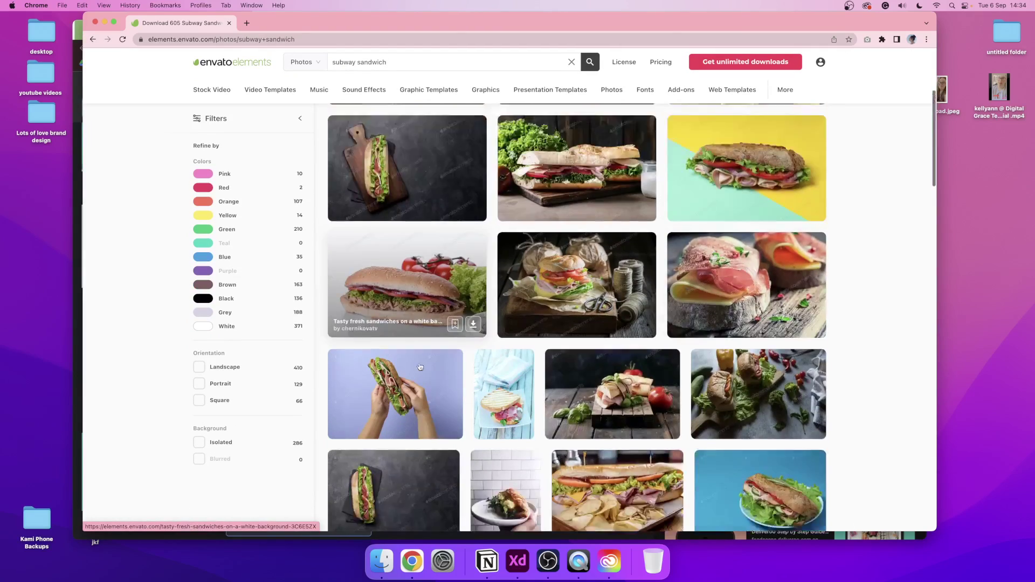
{"action": "scroll", "coordinate": [419, 367], "scroll_direction": "down", "scroll_amount": 5}
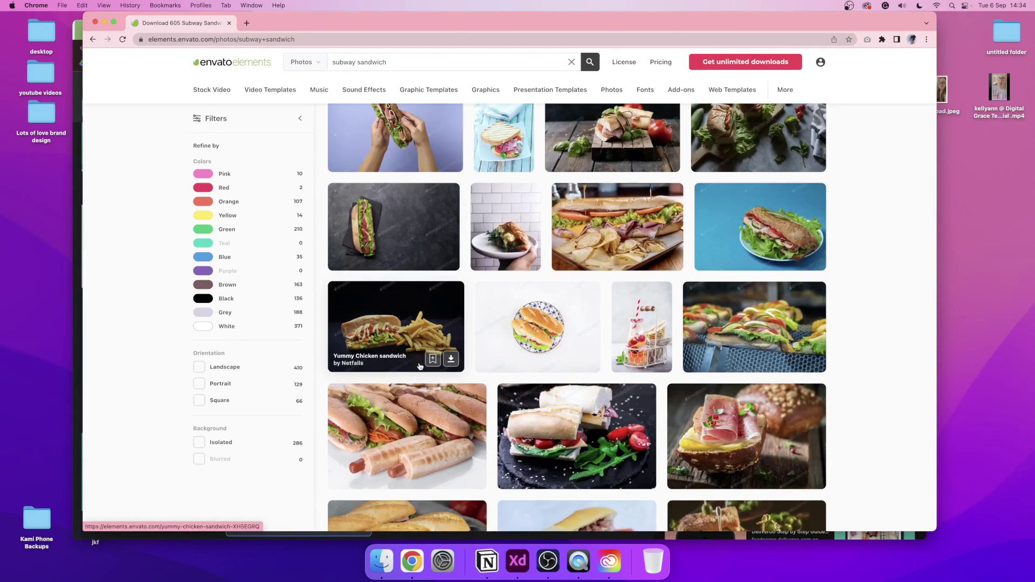
{"action": "scroll", "coordinate": [420, 368], "scroll_direction": "down", "scroll_amount": 10}
{"action": "left_click", "coordinate": [393, 358]}
{"action": "scroll", "coordinate": [469, 329], "scroll_direction": "down", "scroll_amount": 5}
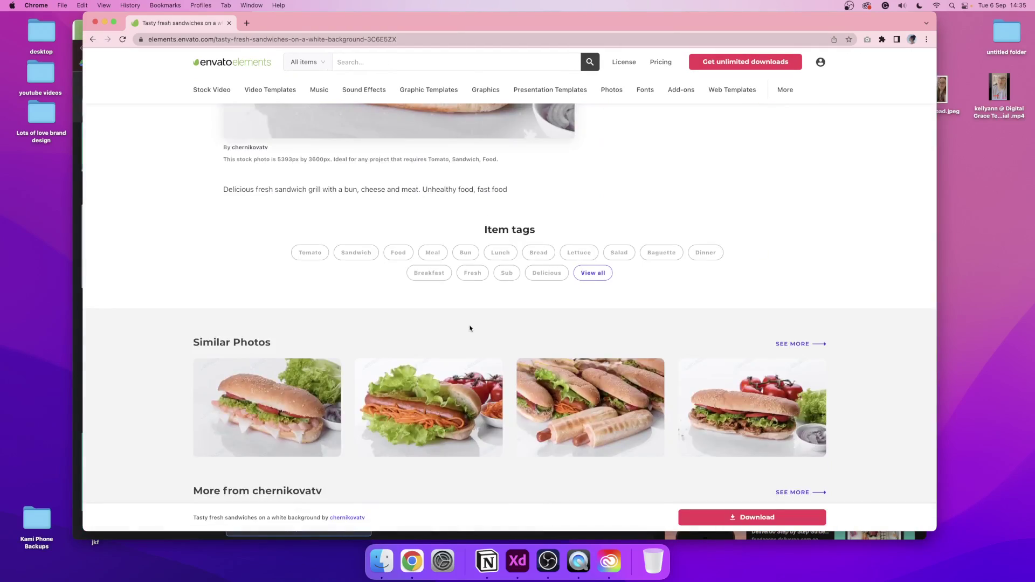
{"action": "scroll", "coordinate": [470, 328], "scroll_direction": "up", "scroll_amount": 5}
{"action": "left_click", "coordinate": [701, 246]}
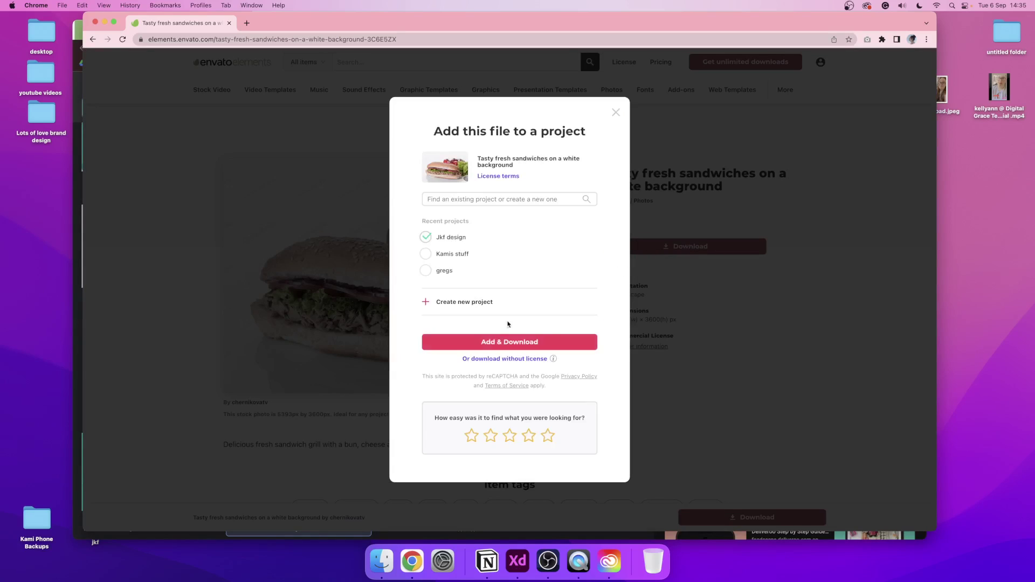
{"action": "left_click", "coordinate": [507, 341]}
- Download a second, neighbouring sandwich photo
{"action": "scroll", "coordinate": [507, 341], "scroll_direction": "down", "scroll_amount": 10}
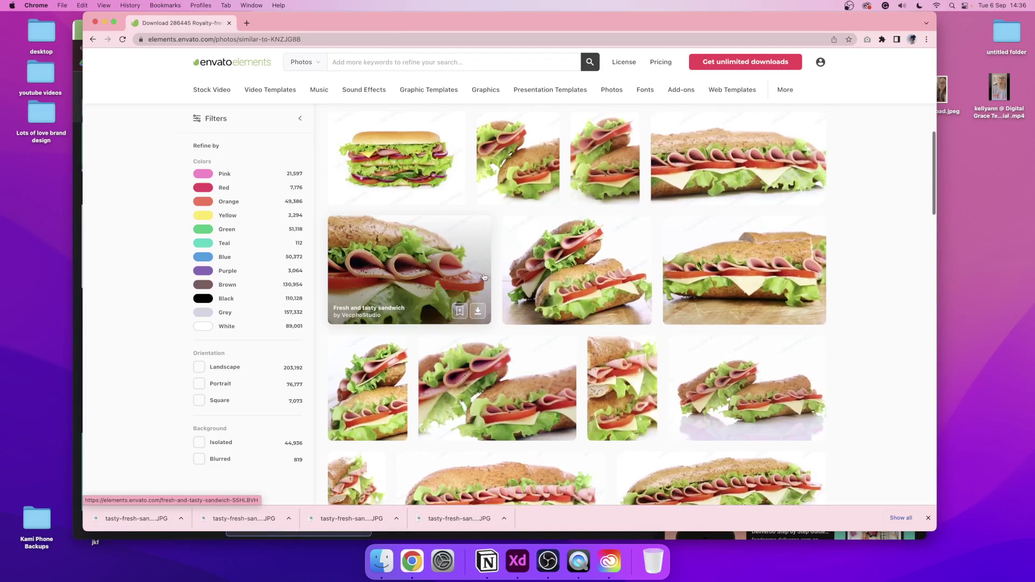
{"action": "scroll", "coordinate": [464, 240], "scroll_direction": "down", "scroll_amount": 8}
{"action": "scroll", "coordinate": [685, 295], "scroll_direction": "down", "scroll_amount": 15}
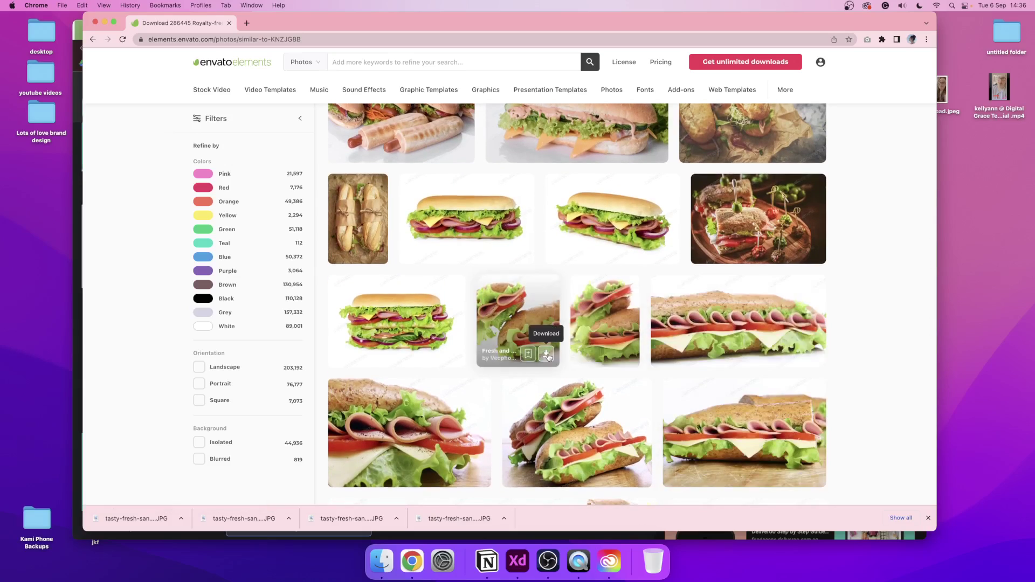
{"action": "left_click", "coordinate": [549, 354]}
{"action": "left_click", "coordinate": [476, 231]}
- Rerun a shortened search, open another photo and drop a sandwich image into a Features card
{"action": "scroll", "coordinate": [680, 331], "scroll_direction": "down", "scroll_amount": 3}
{"action": "scroll", "coordinate": [680, 331], "scroll_direction": "down", "scroll_amount": 6}
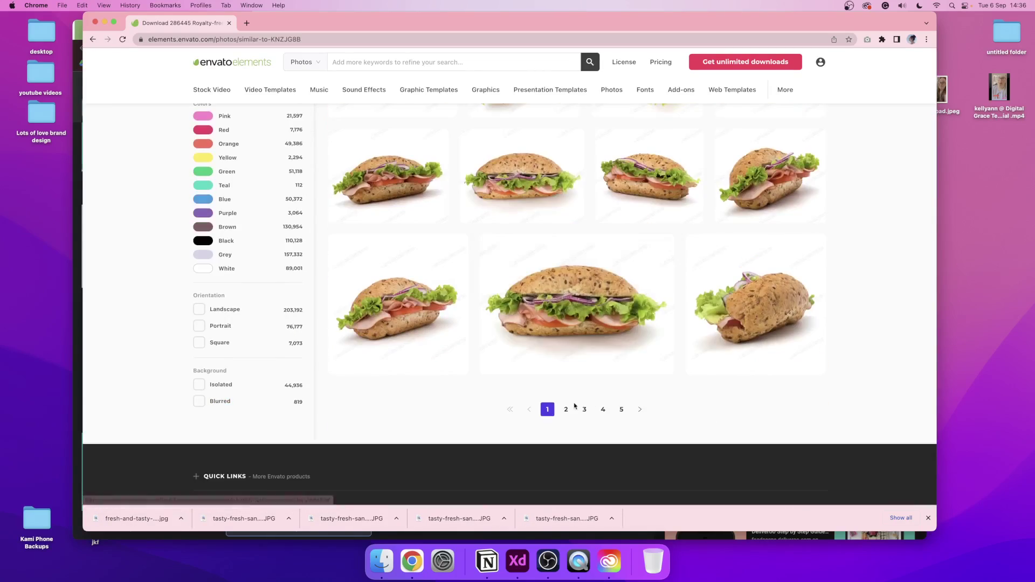
{"action": "left_click", "coordinate": [564, 408]}
{"action": "scroll", "coordinate": [452, 251], "scroll_direction": "down", "scroll_amount": 5}
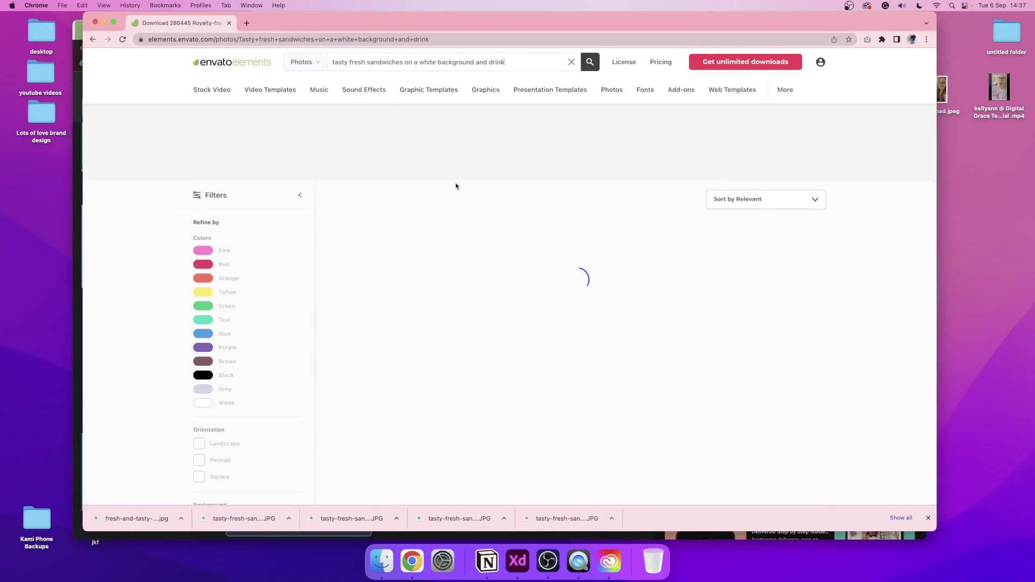
{"action": "key", "text": "alt+BackSpace"}
{"action": "key", "text": "alt+BackSpace"}
{"action": "key", "text": "alt+BackSpace"}
{"action": "key", "text": "alt+BackSpace"}
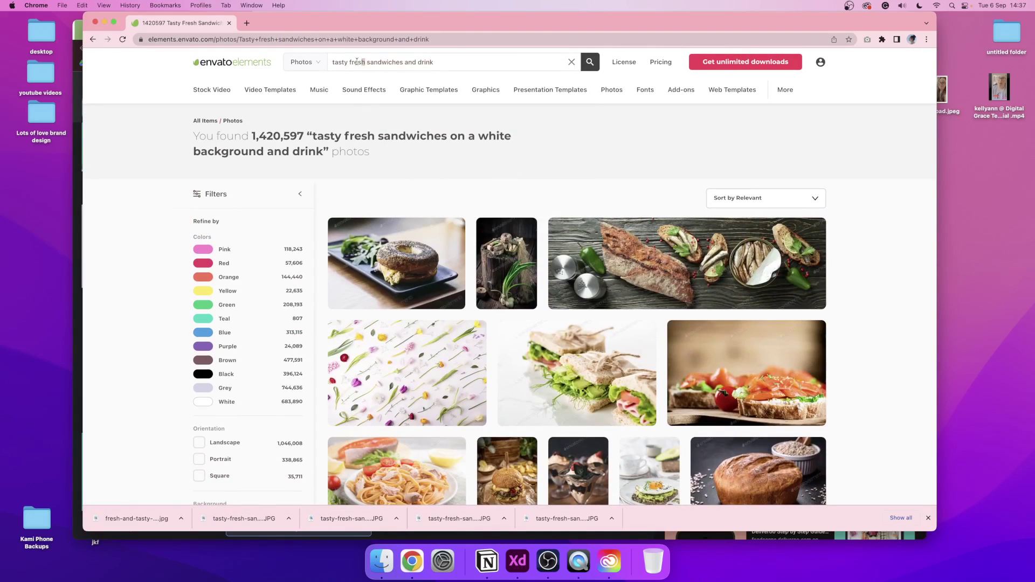
{"action": "key", "text": "alt+BackSpace"}
{"action": "key", "text": "alt+BackSpace"}
{"action": "key", "text": "Return"}
{"action": "scroll", "coordinate": [456, 350], "scroll_direction": "down", "scroll_amount": 5}
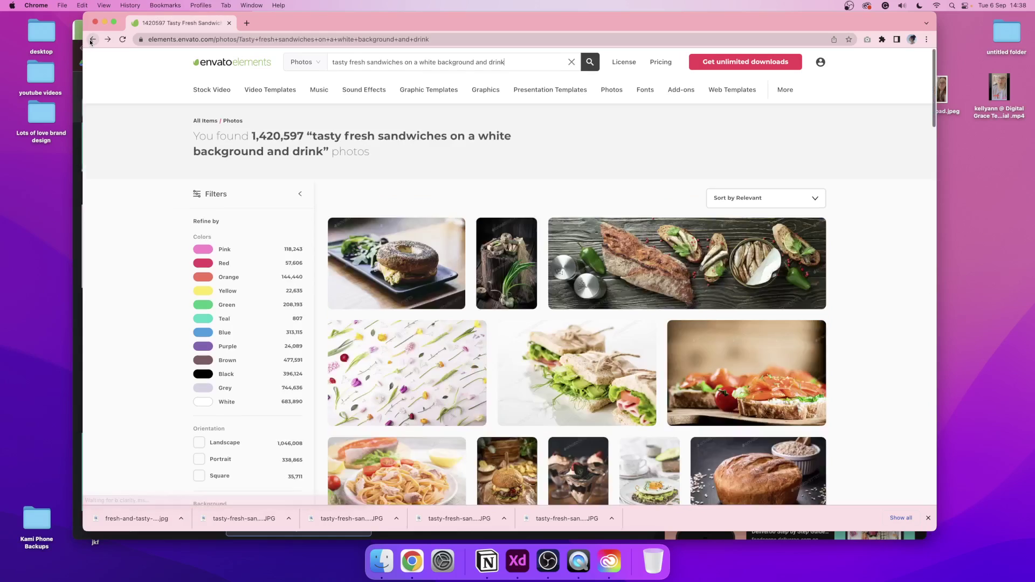
{"action": "left_click", "coordinate": [383, 274]}
{"action": "scroll", "coordinate": [384, 274], "scroll_direction": "down", "scroll_amount": 10}
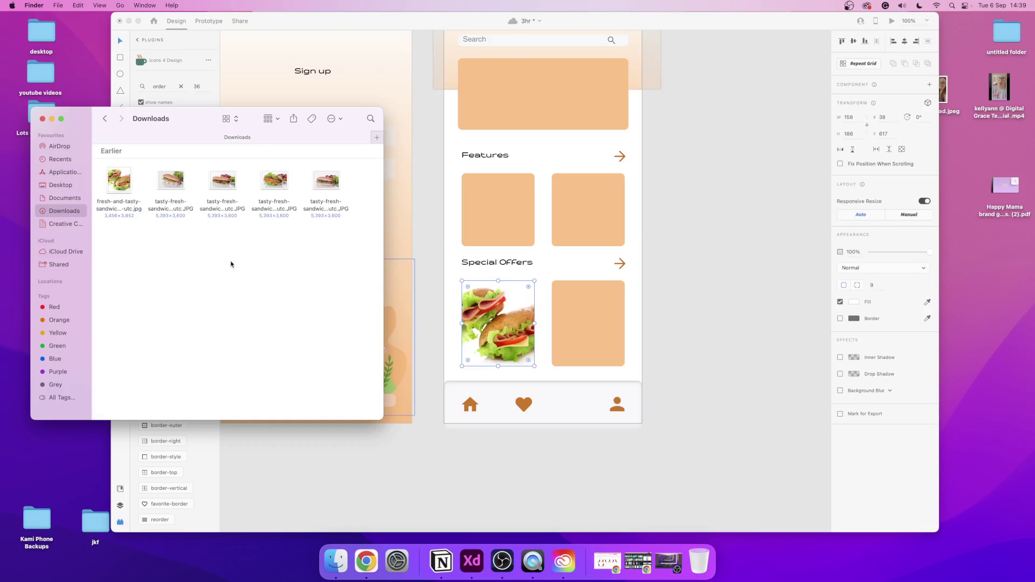
{"action": "left_click_drag", "start_coordinate": [222, 180], "coordinate": [497, 209]}
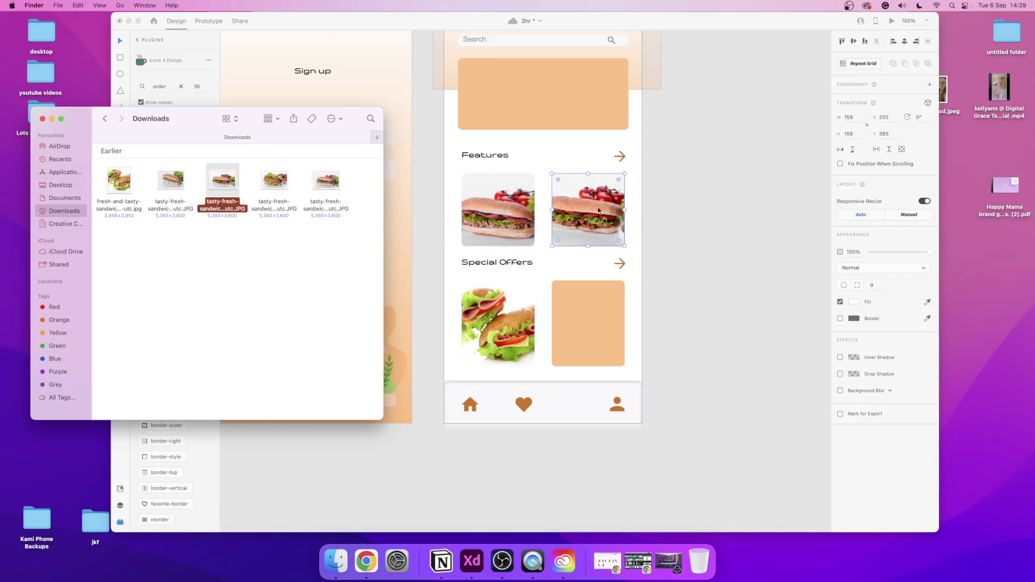
- Drop the remaining downloaded sandwich photos into the Features and Special Offers cards
{"action": "left_click_drag", "start_coordinate": [274, 181], "coordinate": [587, 323]}
{"action": "left_click", "coordinate": [690, 289]}
{"action": "scroll", "coordinate": [689, 289], "scroll_direction": "up", "scroll_amount": 5}
{"action": "left_click", "coordinate": [65, 124]}
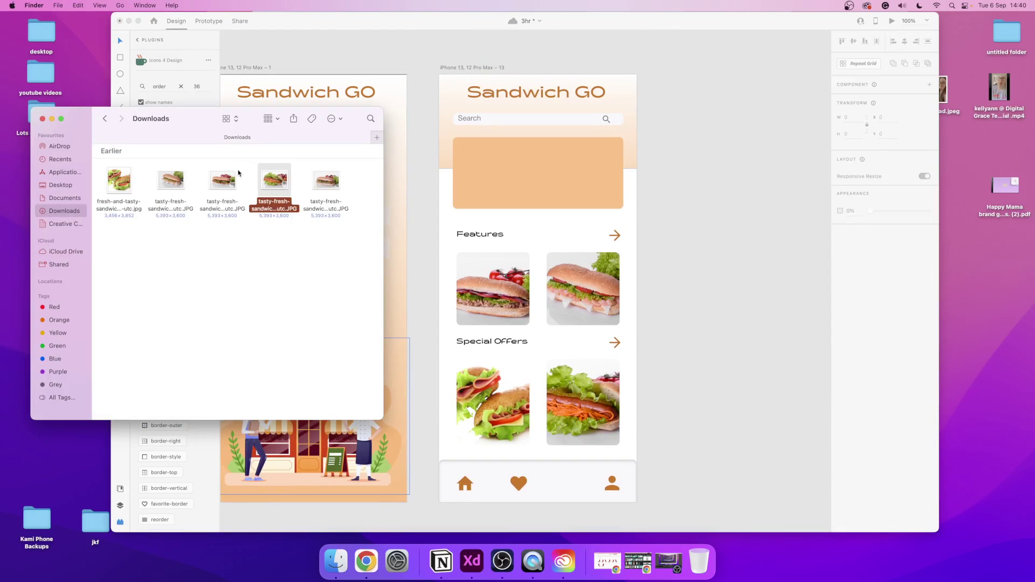
{"action": "left_click_drag", "start_coordinate": [223, 180], "coordinate": [538, 275]}
- Crop the banner photo and scale the sandwich over the orange background
{"action": "left_click_drag", "start_coordinate": [664, 76], "coordinate": [708, 302]}
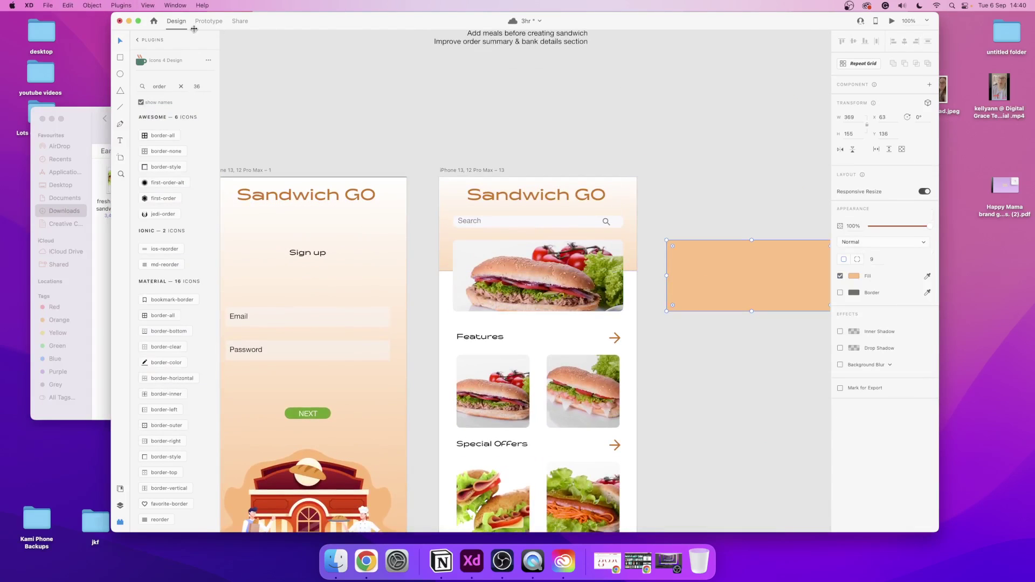
{"action": "key", "text": "ctrl+super+f"}
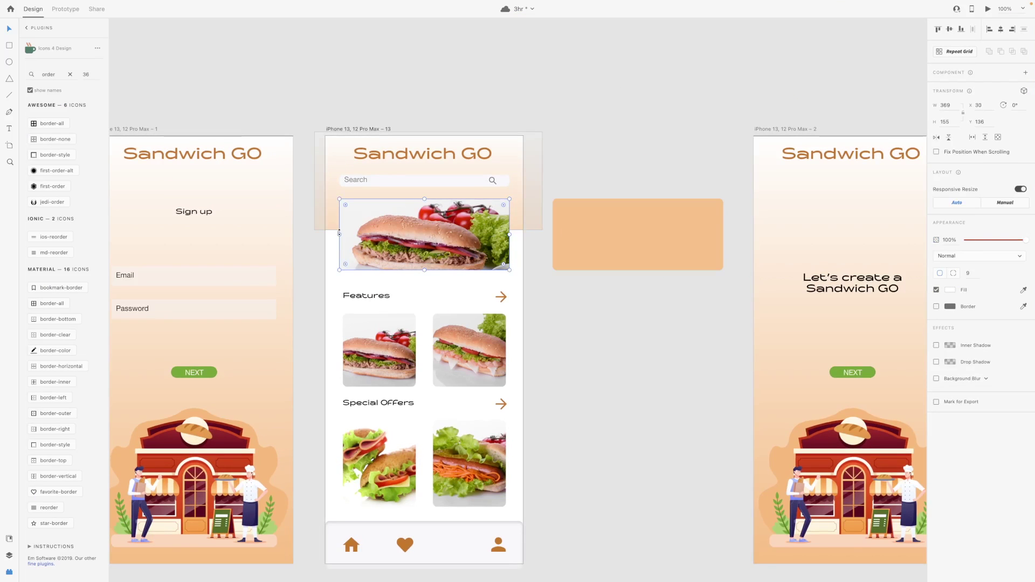
{"action": "left_click_drag", "start_coordinate": [341, 234], "coordinate": [439, 234]}
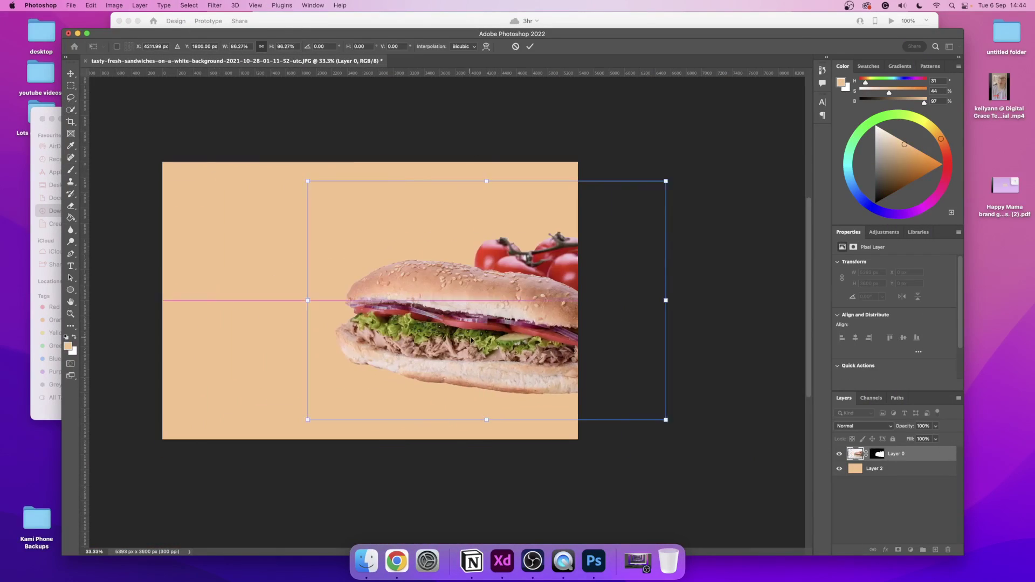
{"action": "left_click_drag", "start_coordinate": [695, 181], "coordinate": [704, 221]}
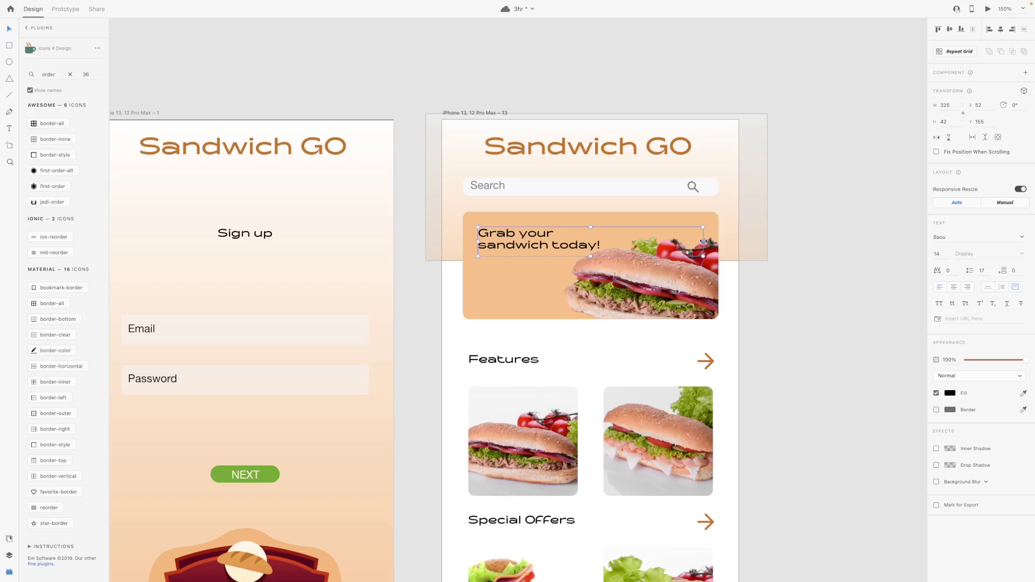
- Nudge the banner text left and break 'today!' onto its own line in a taller box
{"action": "key", "text": "Left"}
{"action": "key", "text": "Left"}
{"action": "key", "text": "Left"}
{"action": "key", "text": "Left"}
{"action": "key", "text": "Escape"}
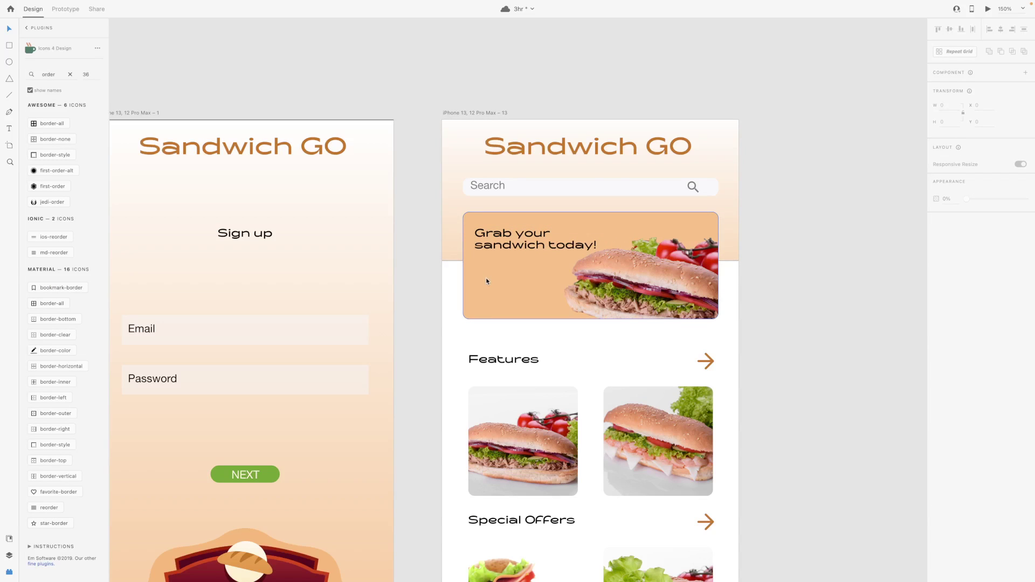
{"action": "scroll", "coordinate": [487, 281], "scroll_direction": "down", "scroll_amount": 1}
{"action": "double_click", "coordinate": [555, 231]}
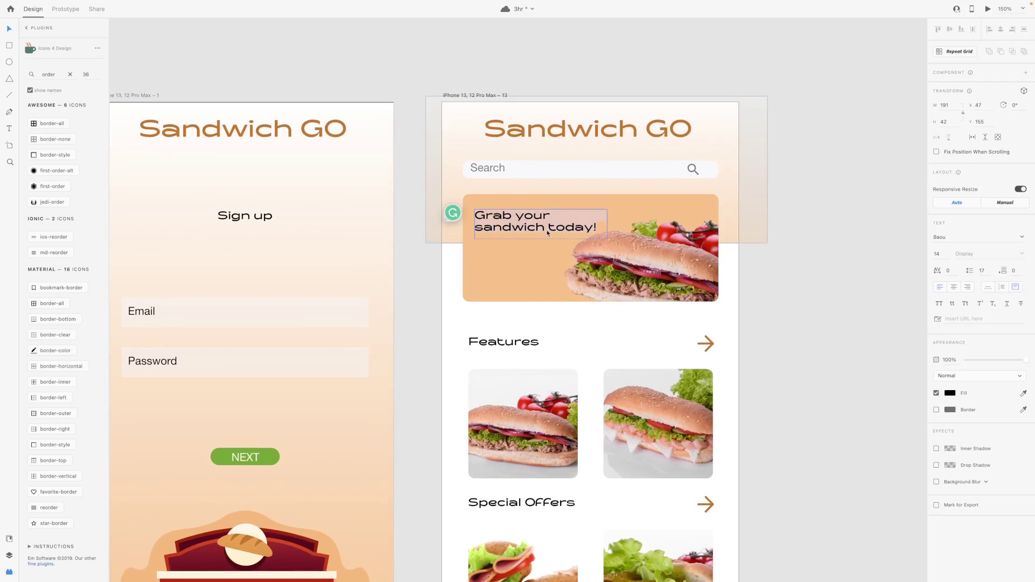
{"action": "key", "text": "Return"}
{"action": "key", "text": "Escape"}
{"action": "left_click_drag", "start_coordinate": [541, 239], "coordinate": [541, 268]}
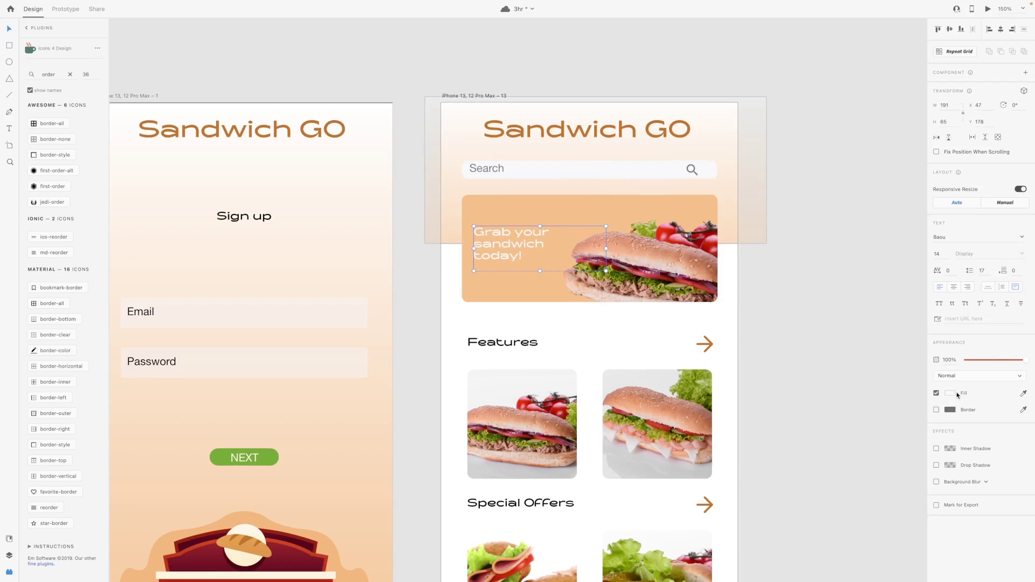
- Undo the accidental white colour and set the banner text to font size 26
{"action": "left_click", "coordinate": [950, 394]}
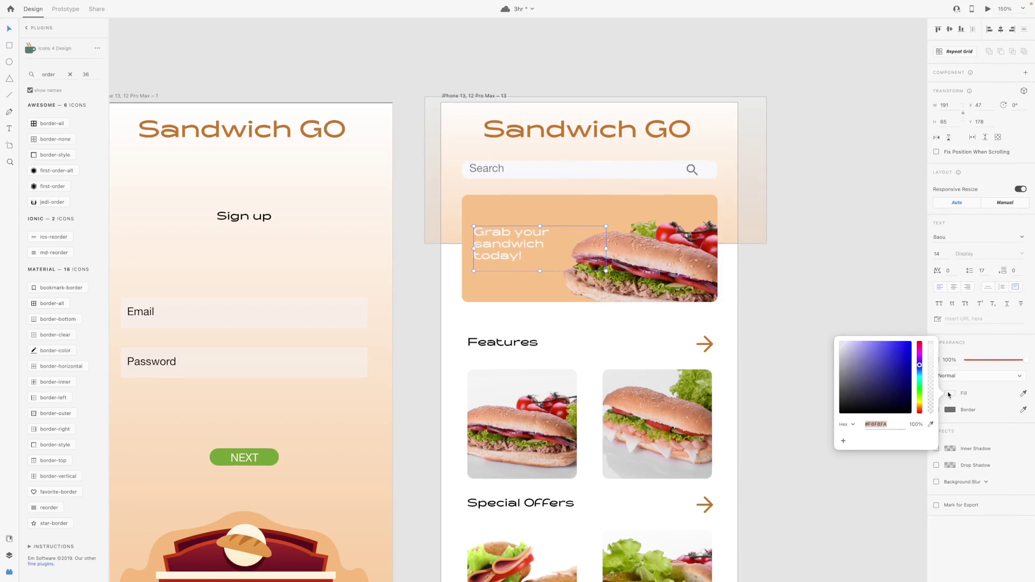
{"action": "left_click", "coordinate": [874, 318]}
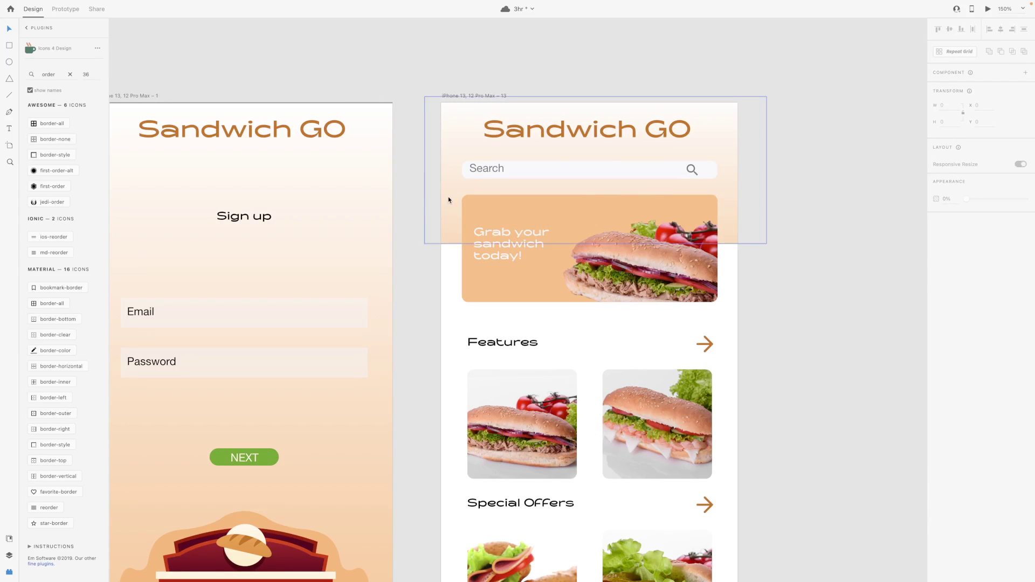
{"action": "key", "text": "ctrl+z"}
{"action": "scroll", "coordinate": [787, 300], "scroll_direction": "down", "scroll_amount": 1}
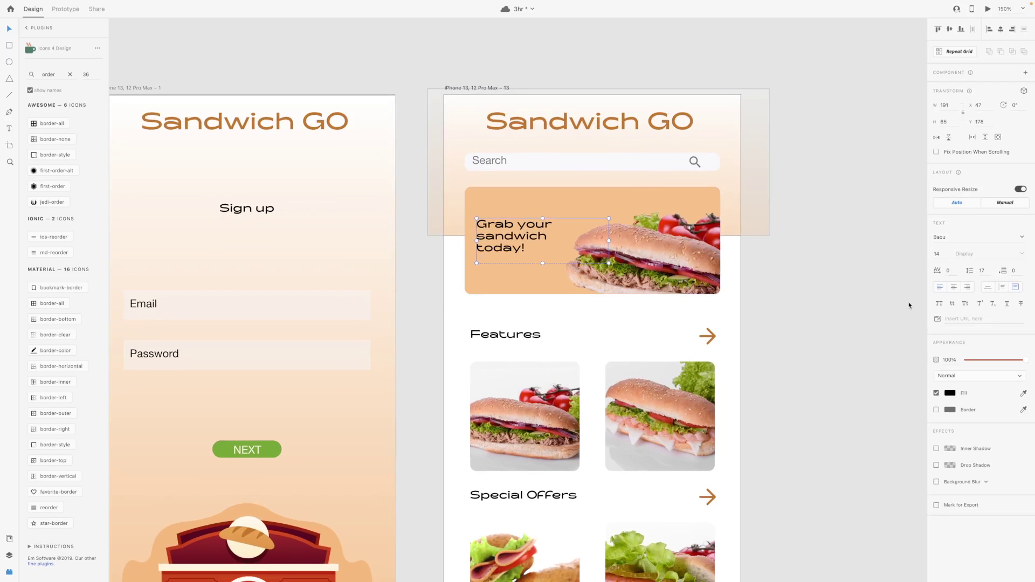
{"action": "left_click", "coordinate": [941, 254]}
{"action": "type", "text": "26"}
{"action": "key", "text": "Return"}
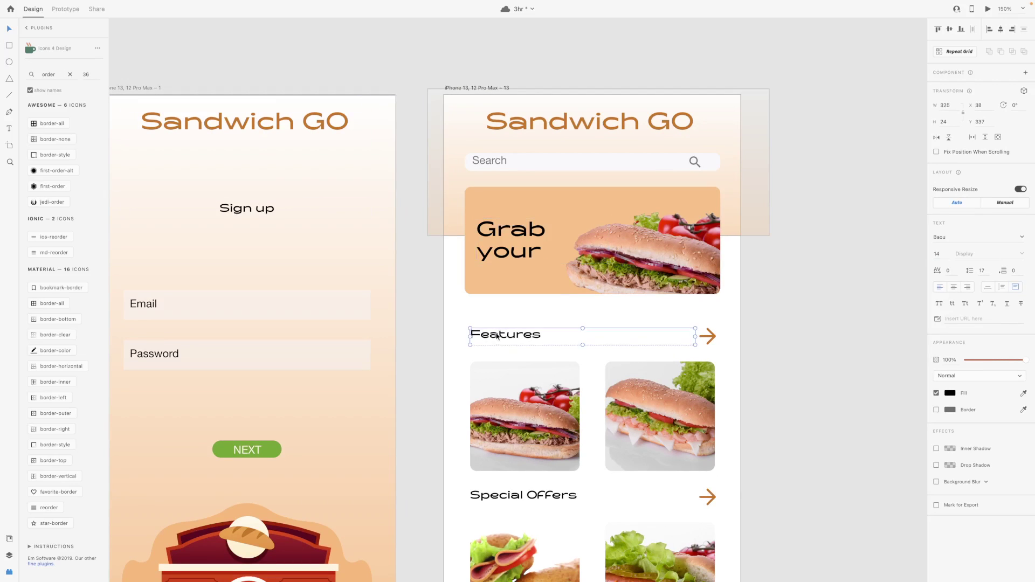
{"action": "double_click", "coordinate": [541, 263]}
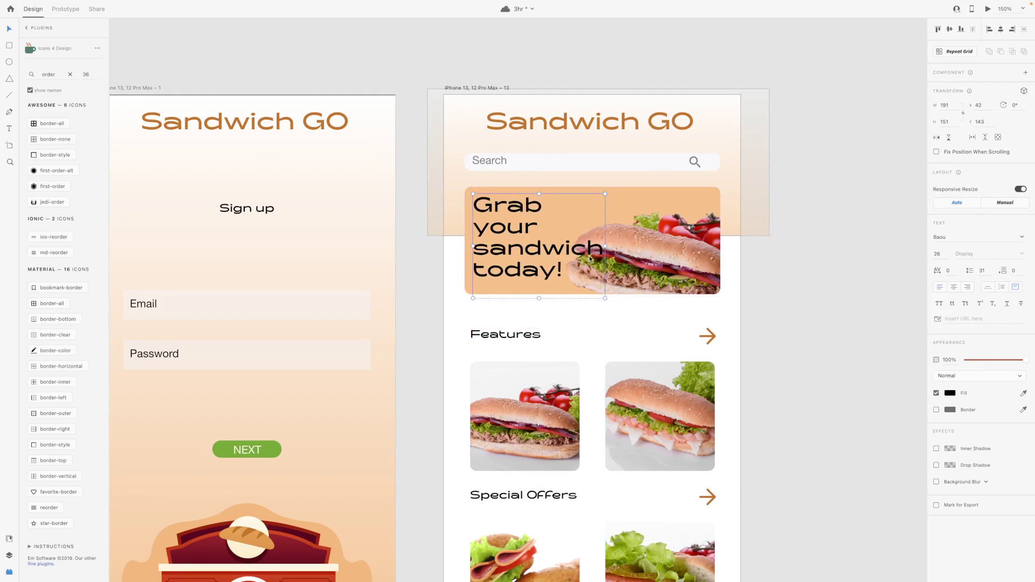
{"action": "left_click", "coordinate": [837, 267]}
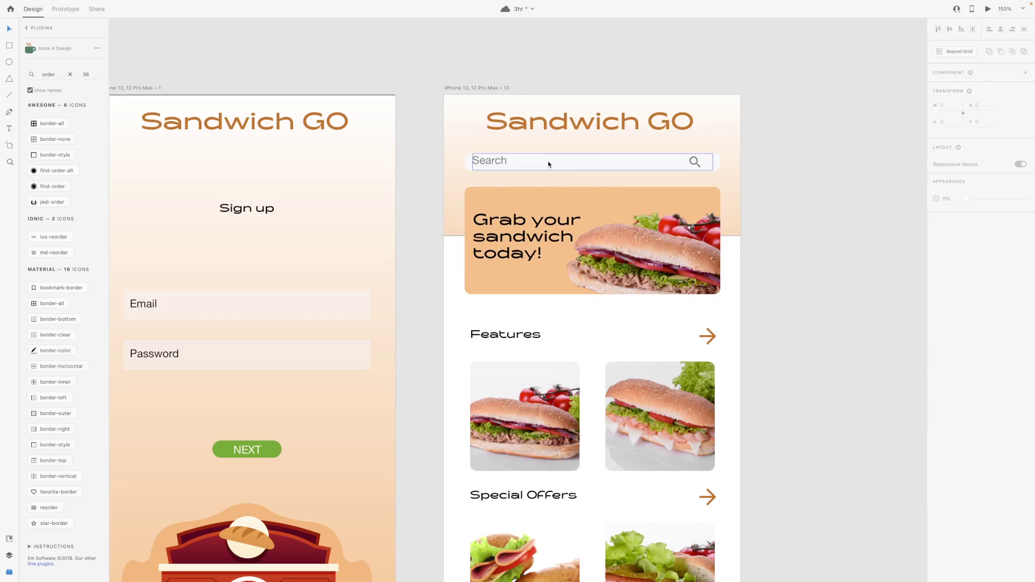
{"action": "left_click", "coordinate": [678, 236]}
{"action": "scroll", "coordinate": [678, 236], "scroll_direction": "down", "scroll_amount": 1}
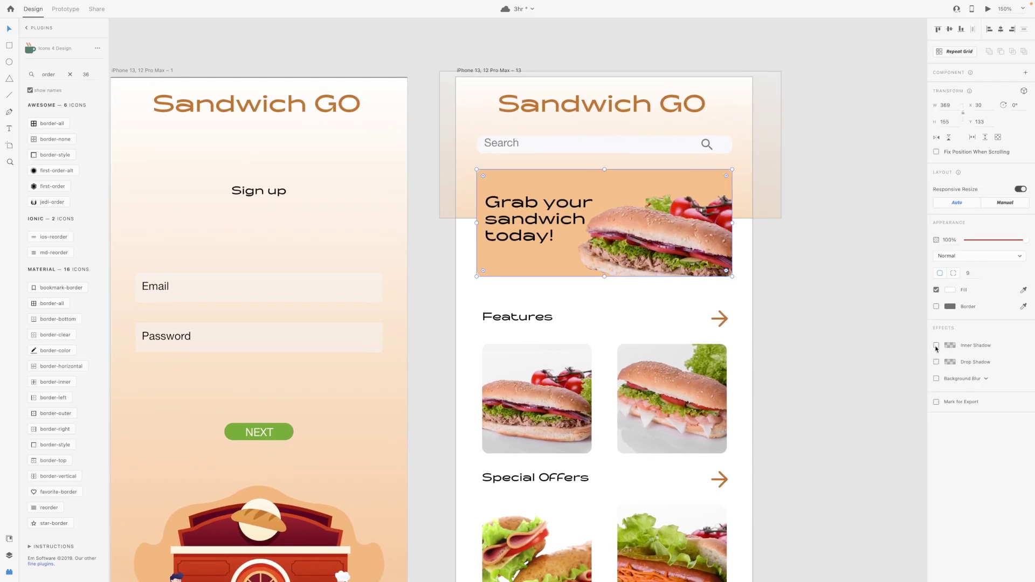
- Give the orange sandwich banner rectangle a Drop Shadow effect
{"action": "left_click", "coordinate": [936, 362]}
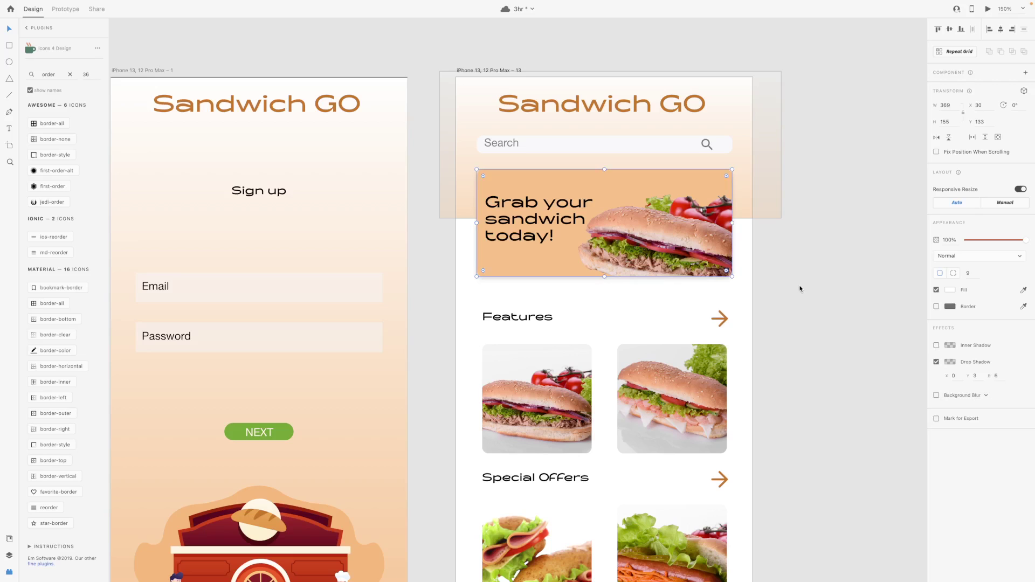
{"action": "left_click", "coordinate": [785, 232]}
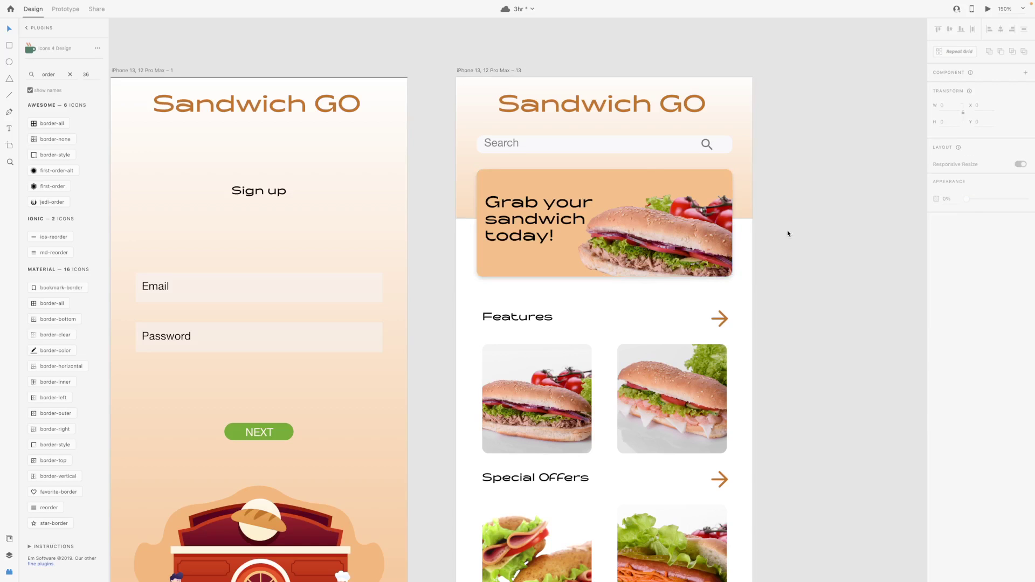
{"action": "left_click", "coordinate": [749, 204]}
{"action": "left_click", "coordinate": [841, 259]}
{"action": "scroll", "coordinate": [429, 230], "scroll_direction": "down", "scroll_amount": 5}
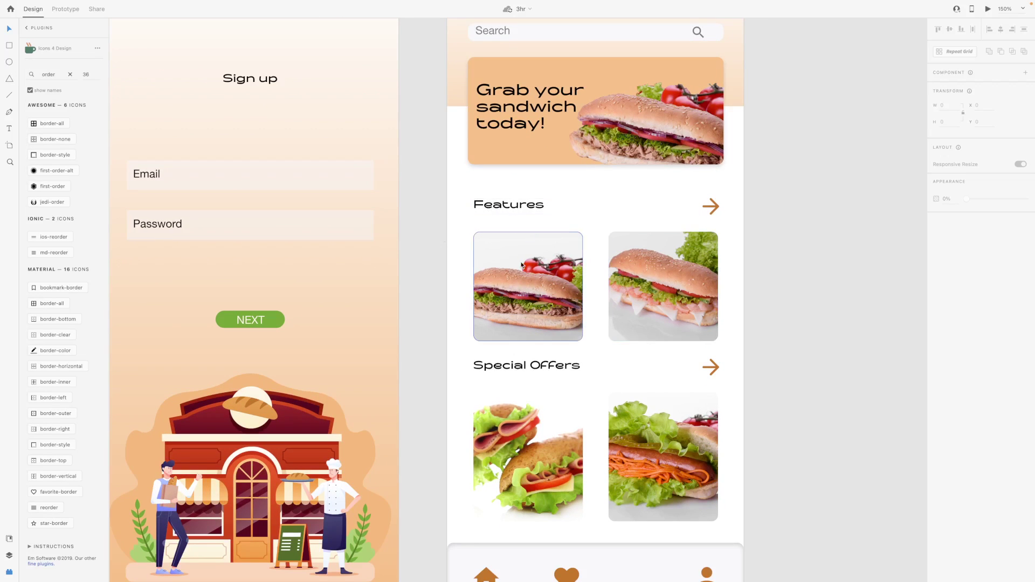
{"action": "left_click", "coordinate": [148, 178]}
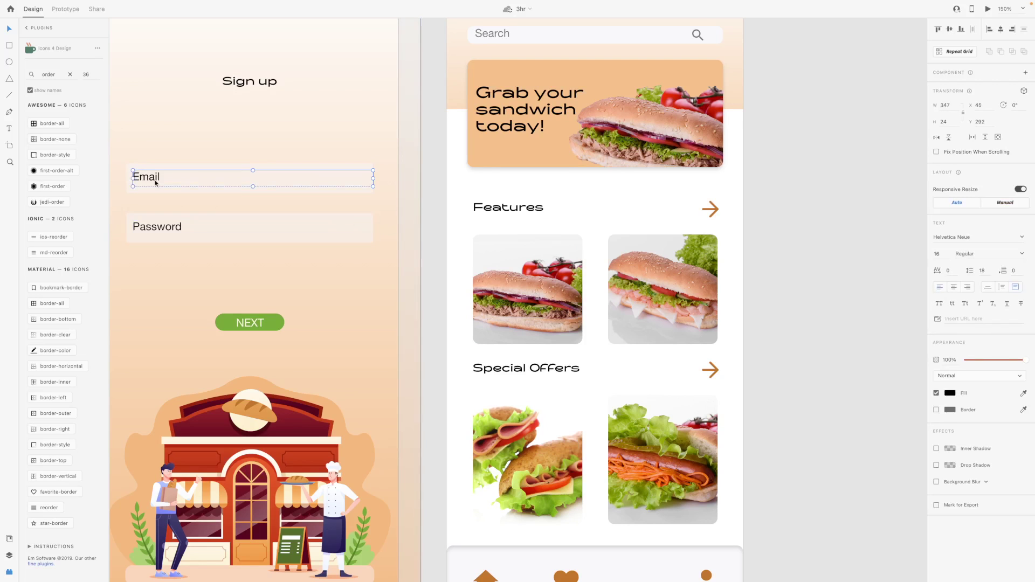
- Copy the sign-up Email text under the first Features image and retype it 'Tuna sandwich'
{"action": "left_click_drag", "start_coordinate": [155, 183], "coordinate": [483, 354]}
{"action": "scroll", "coordinate": [475, 323], "scroll_direction": "down", "scroll_amount": 3}
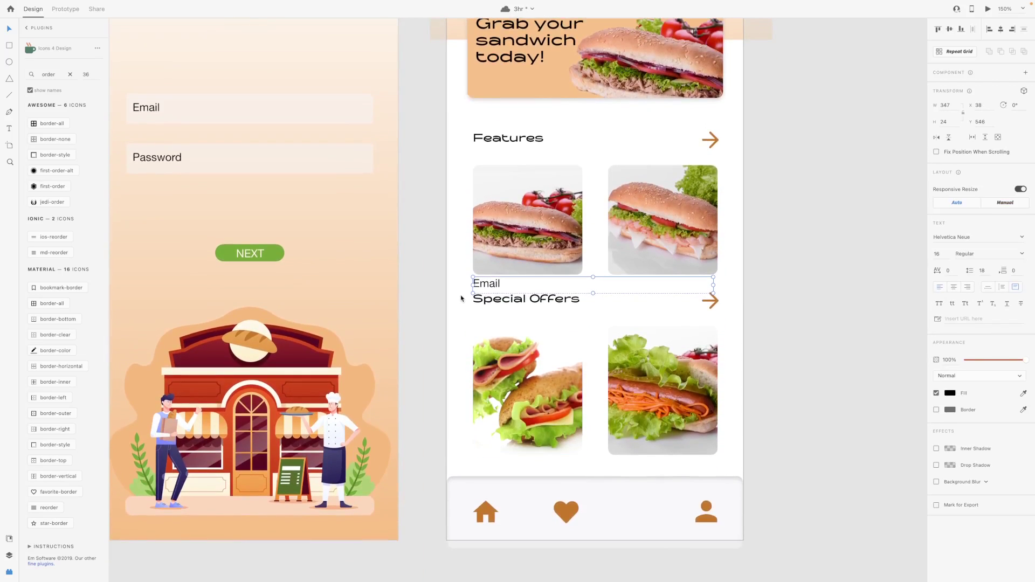
{"action": "scroll", "coordinate": [517, 345], "scroll_direction": "up", "scroll_amount": 2}
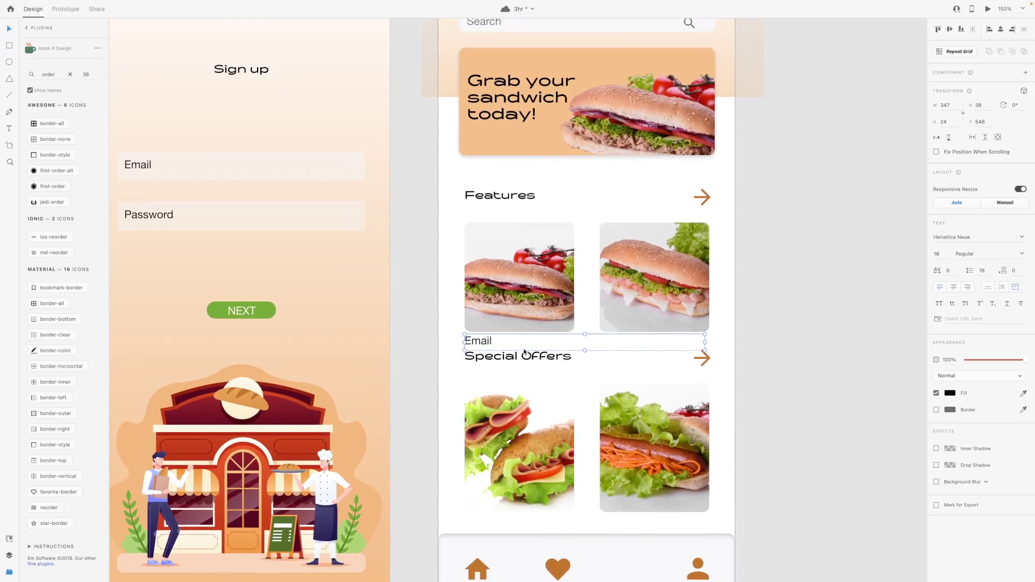
{"action": "double_click", "coordinate": [479, 344]}
{"action": "type", "text": "Tuna"}
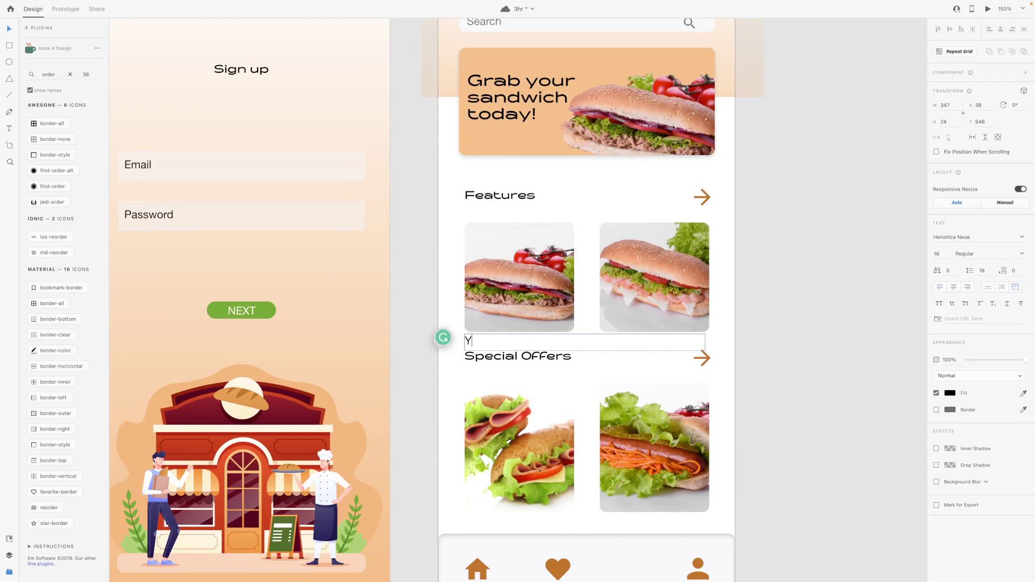
{"action": "type", "text": " sandwich"}
{"action": "key", "text": "Escape"}
- Duplicate the label under the second Features image as 'Smoked salmon sanwich'
{"action": "left_click_drag", "start_coordinate": [491, 340], "coordinate": [628, 341], "text": "alt"}
{"action": "double_click", "coordinate": [628, 345]}
{"action": "type", "text": "S"}
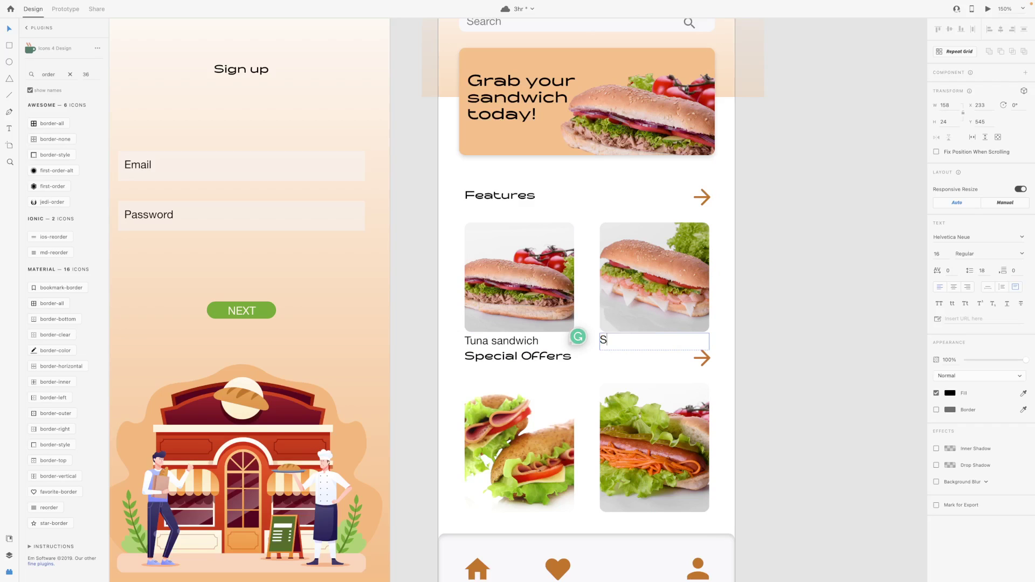
{"action": "type", "text": "moked salmon sanwich"}
{"action": "key", "text": "Escape"}
{"action": "key", "text": "Escape"}
{"action": "scroll", "coordinate": [586, 302], "scroll_direction": "down", "scroll_amount": 1}
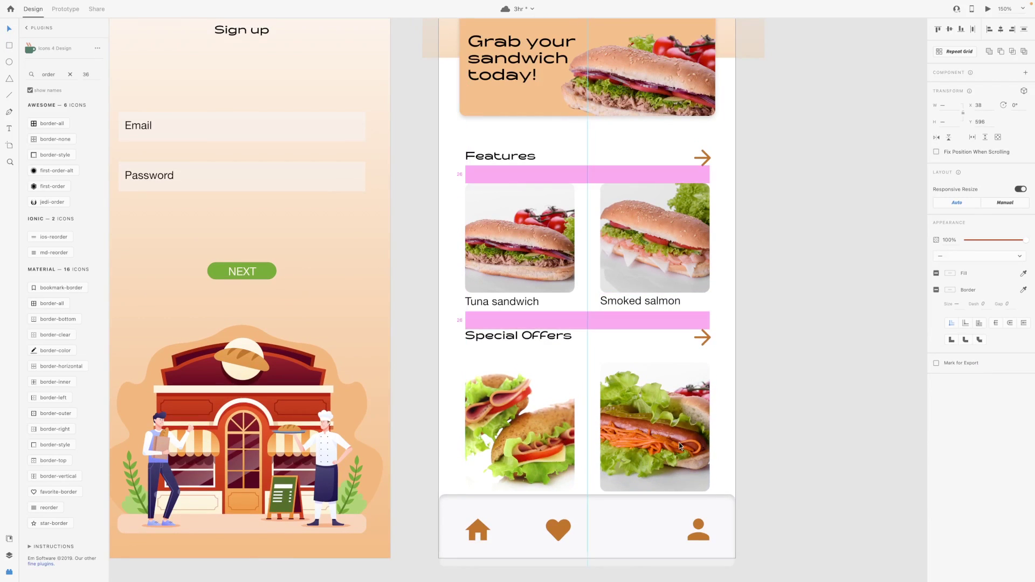
- Set both sandwich labels to font size 12 and centre-align them
{"action": "key", "text": "ctrl+z"}
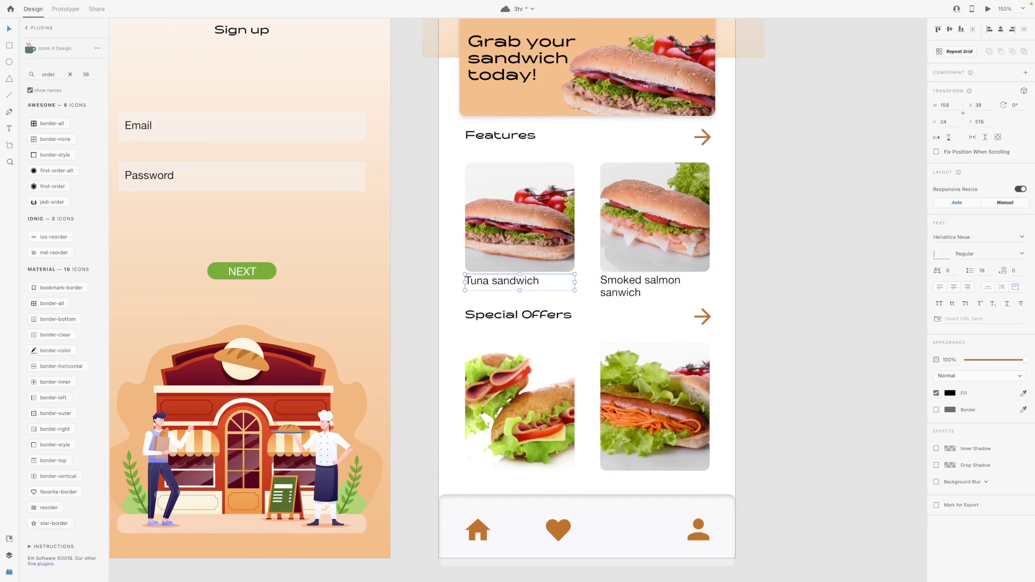
{"action": "type", "text": "12"}
{"action": "key", "text": "Return"}
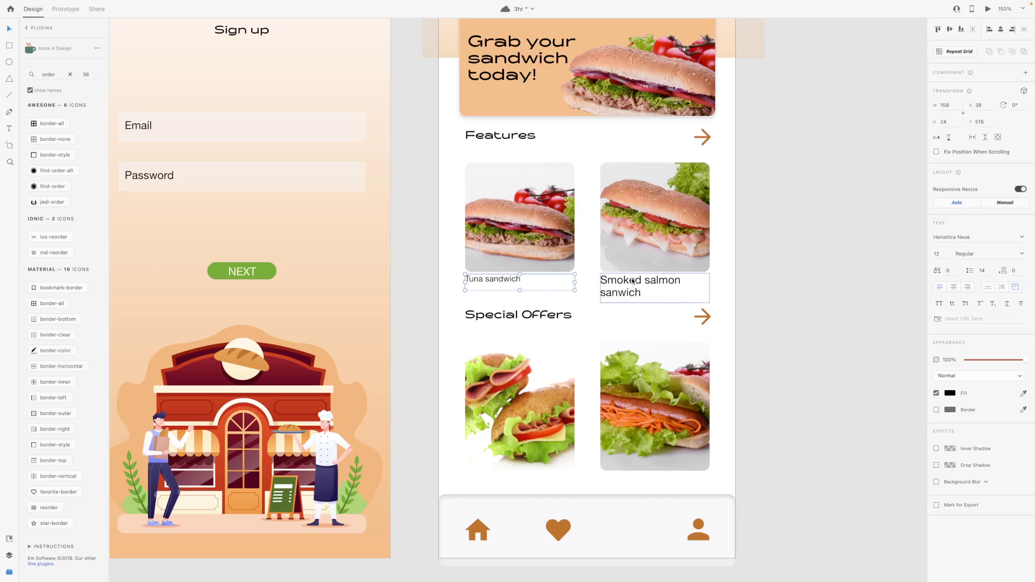
{"action": "left_click", "coordinate": [624, 287], "text": "shift"}
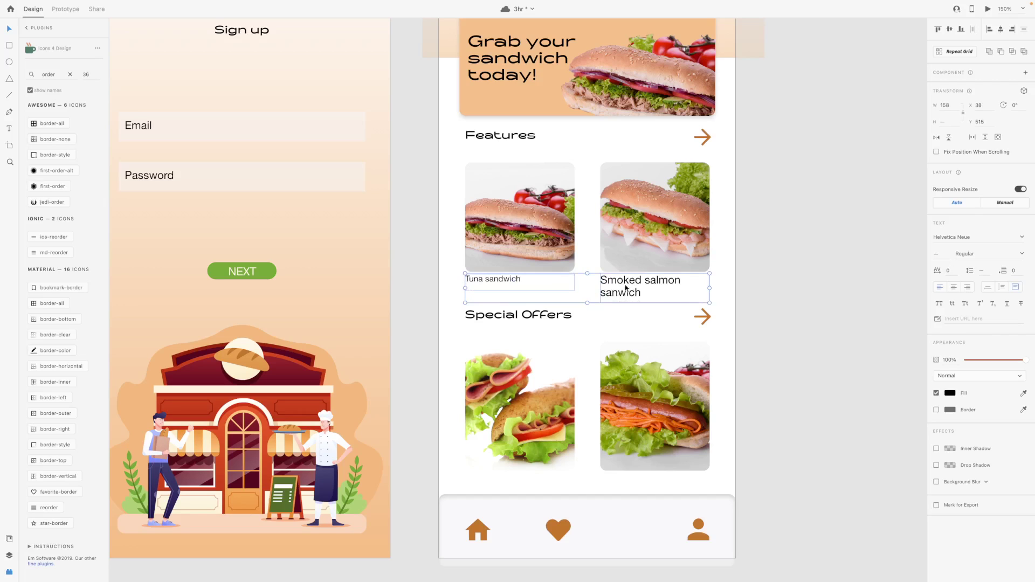
{"action": "left_click", "coordinate": [937, 253]}
{"action": "type", "text": "12"}
{"action": "key", "text": "Return"}
{"action": "left_click", "coordinate": [953, 287]}
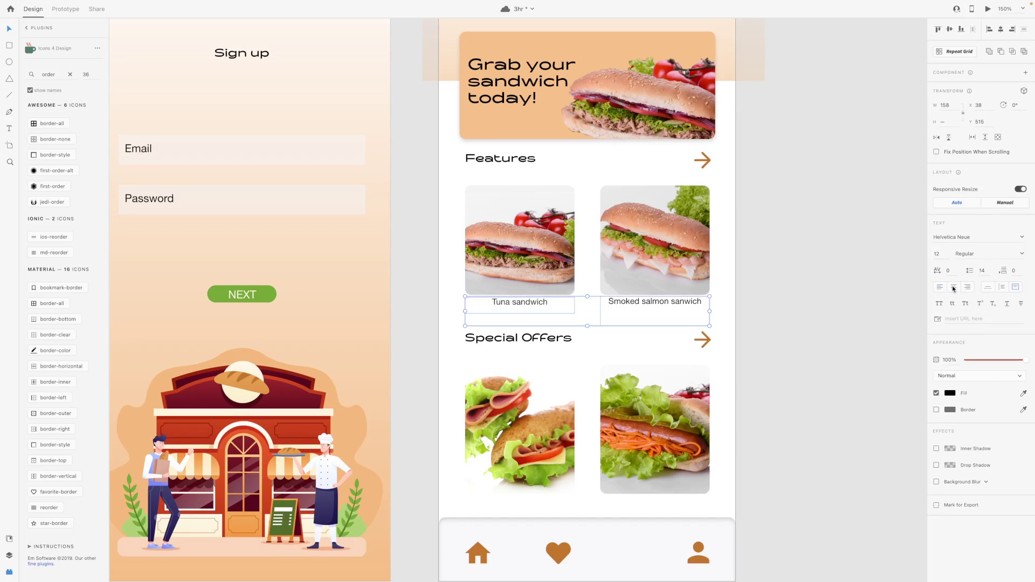
{"action": "left_click", "coordinate": [779, 286]}
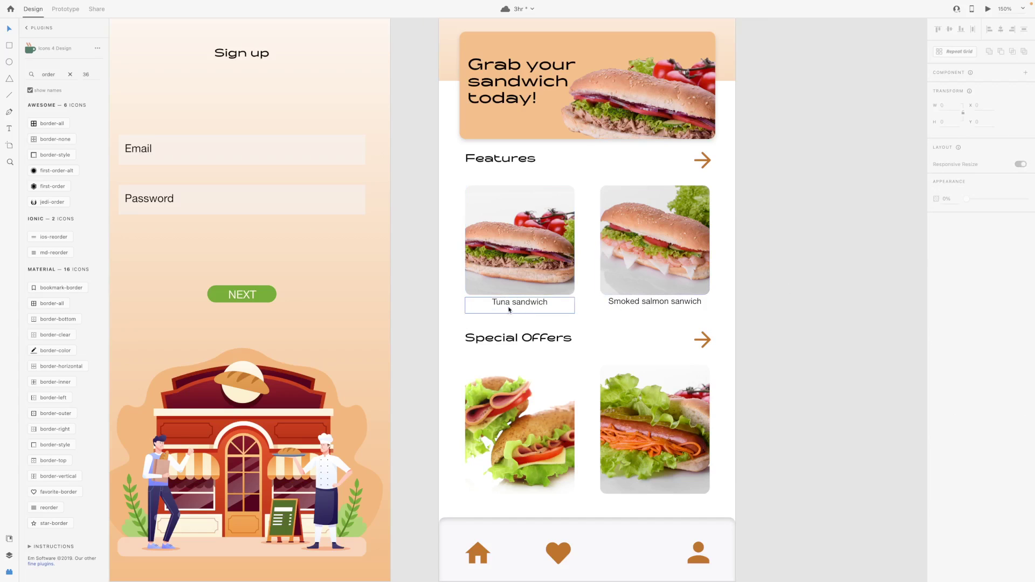
- Add a £5.99 price under Tuna sandwich, coloured the heart icon's brown
{"action": "left_click", "coordinate": [531, 310]}
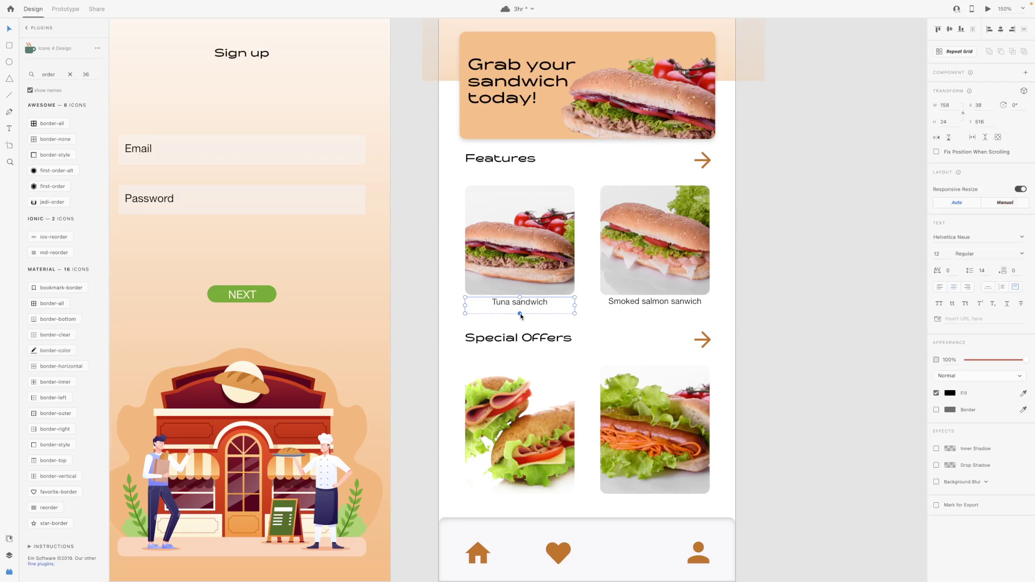
{"action": "left_click_drag", "start_coordinate": [523, 306], "coordinate": [522, 319], "text": "alt"}
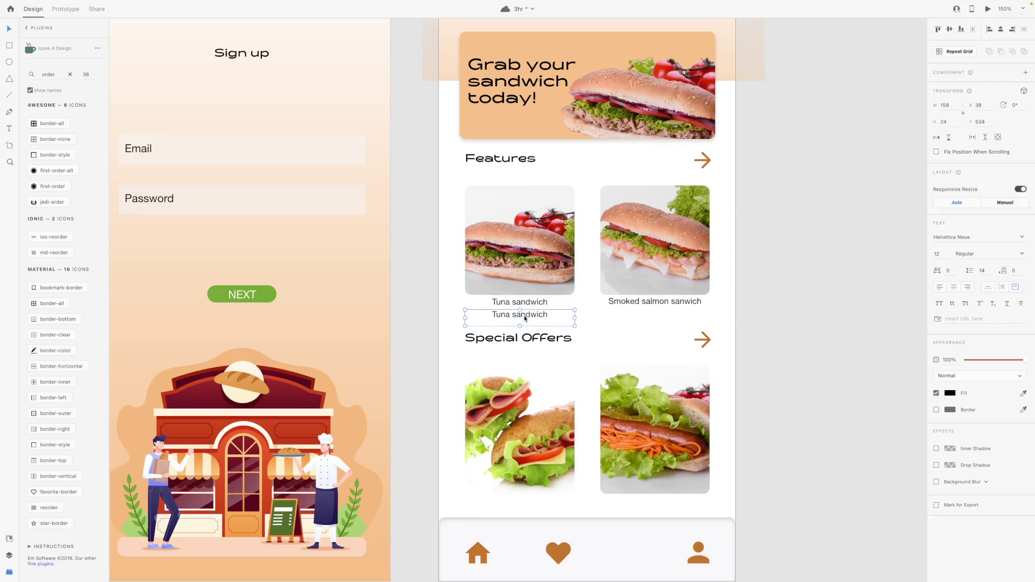
{"action": "double_click", "coordinate": [521, 317]}
{"action": "type", "text": "£5."}
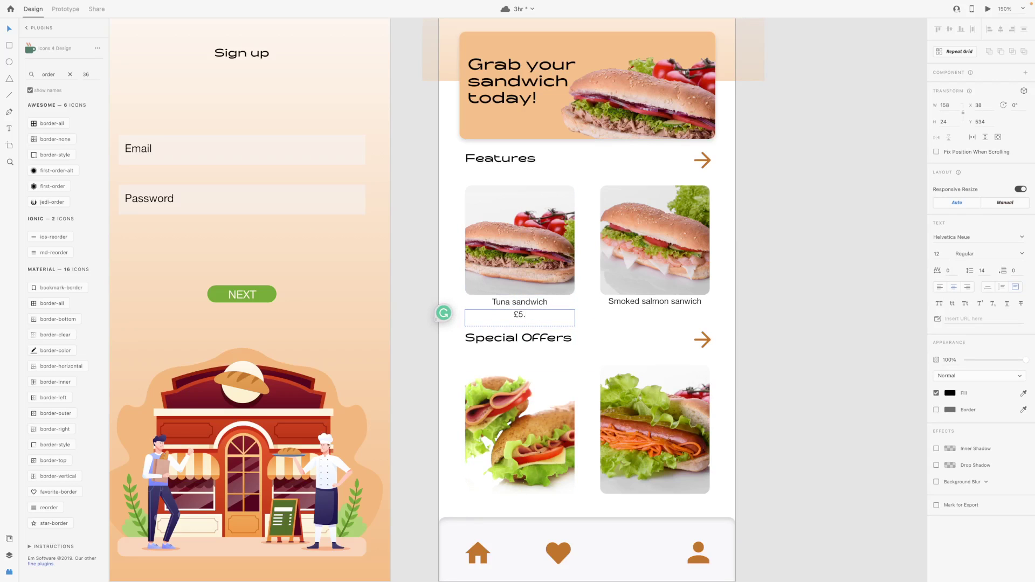
{"action": "type", "text": "99"}
{"action": "key", "text": "Escape"}
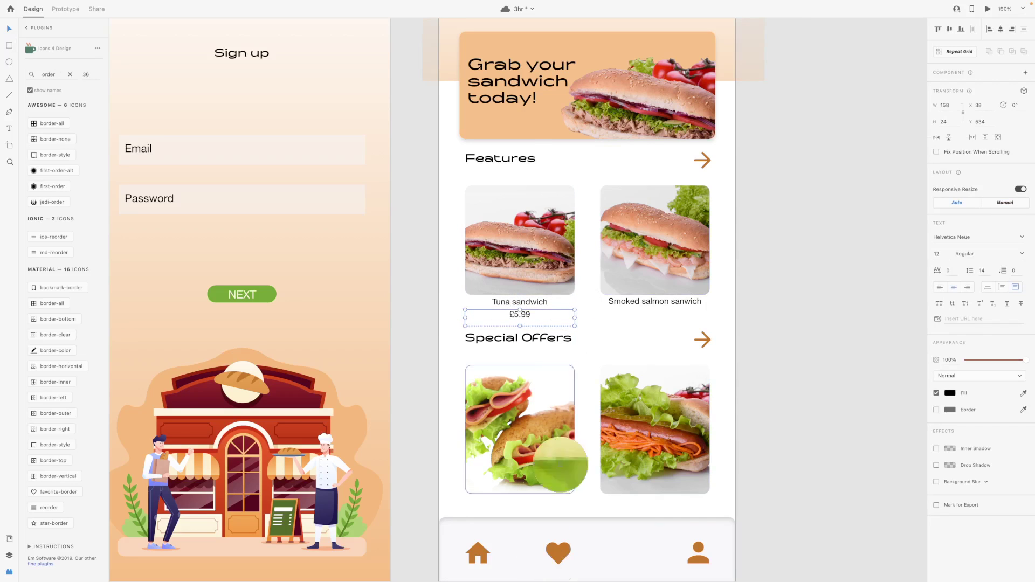
{"action": "key", "text": "i"}
{"action": "left_click", "coordinate": [510, 132]}
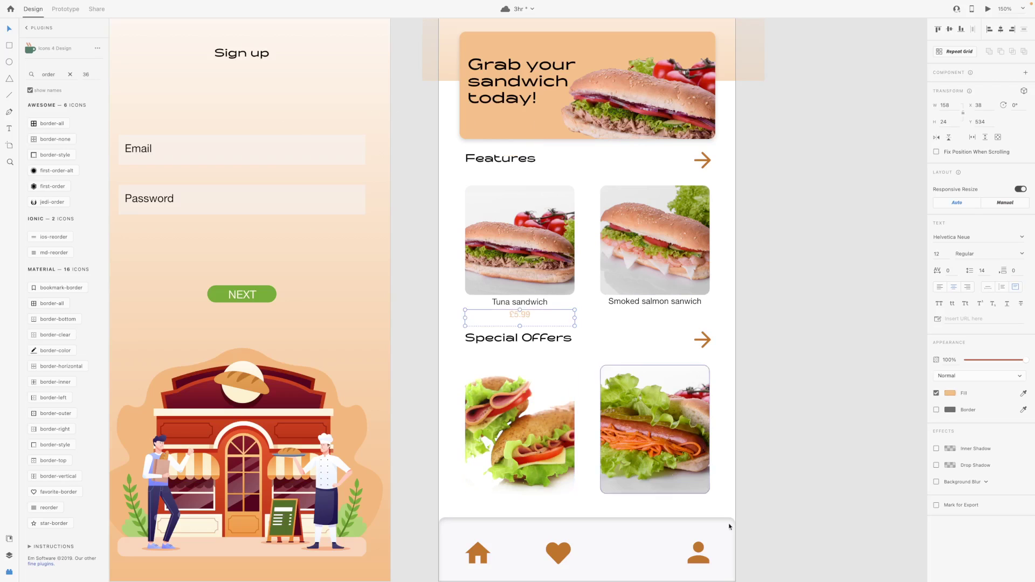
{"action": "key", "text": "i"}
{"action": "left_click", "coordinate": [558, 552]}
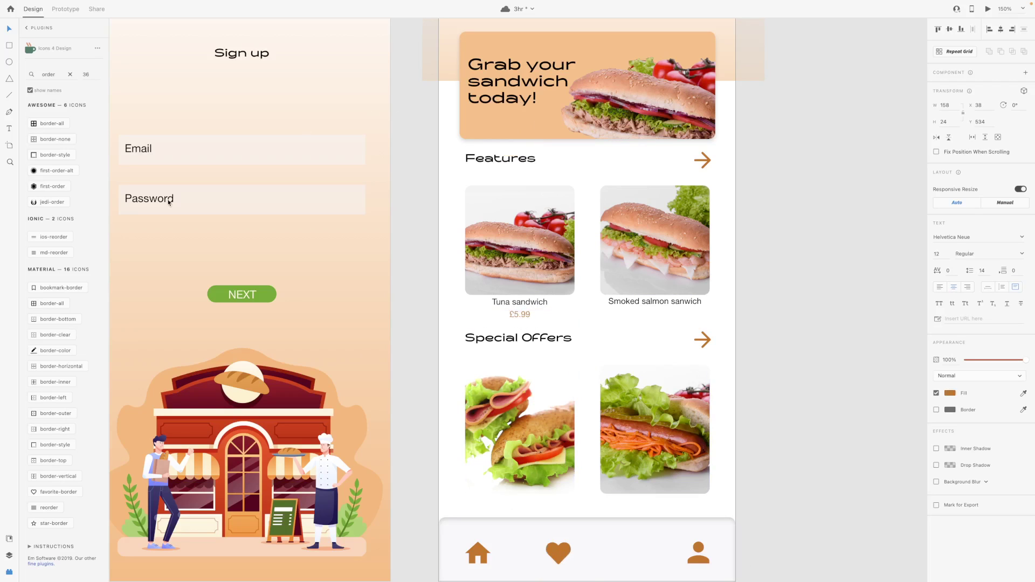
- Copy the price under Smoked salmon and align both prices at the same height
{"action": "left_click_drag", "start_coordinate": [522, 315], "coordinate": [654, 322]}
{"action": "left_click", "coordinate": [536, 316], "text": "shift"}
{"action": "key", "text": "ctrl+shift+Up"}
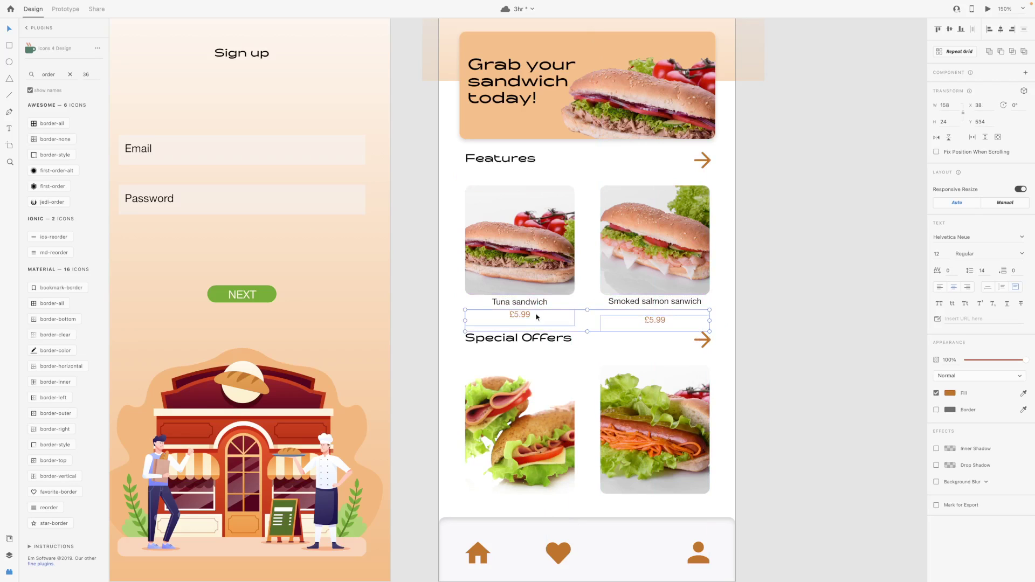
{"action": "scroll", "coordinate": [497, 301], "scroll_direction": "down", "scroll_amount": 2}
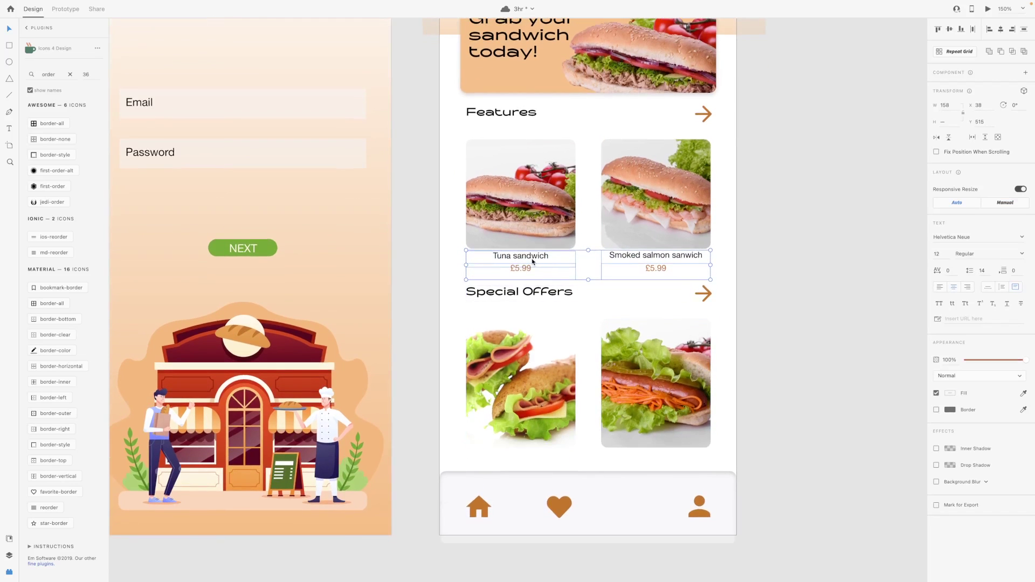
- Copy the name and price labels under the Special Offers sandwich photos
{"action": "left_click_drag", "start_coordinate": [501, 264], "coordinate": [501, 467]}
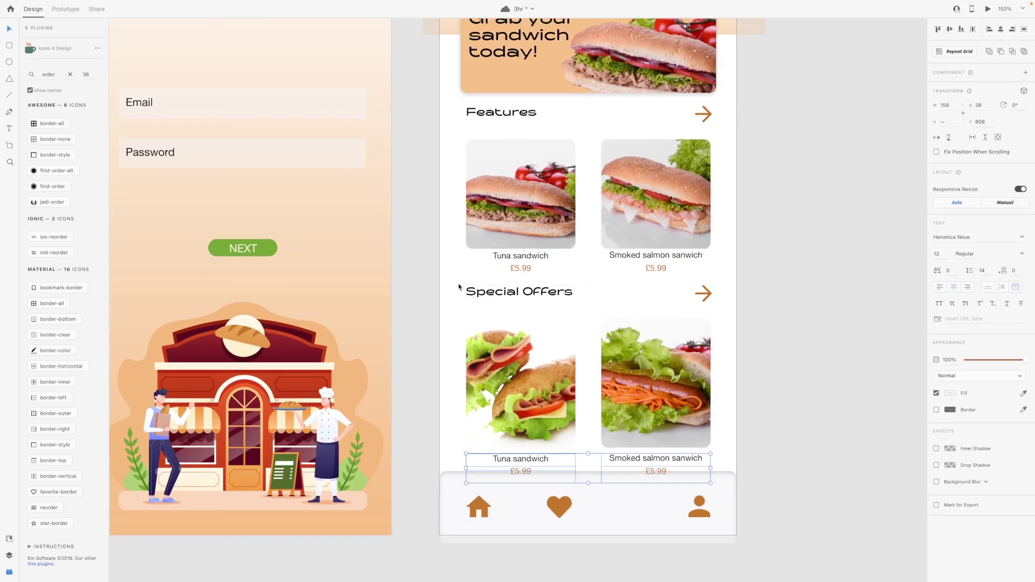
{"action": "left_click", "coordinate": [457, 353]}
{"action": "scroll", "coordinate": [458, 352], "scroll_direction": "up", "scroll_amount": 5}
{"action": "scroll", "coordinate": [457, 353], "scroll_direction": "down", "scroll_amount": 3}
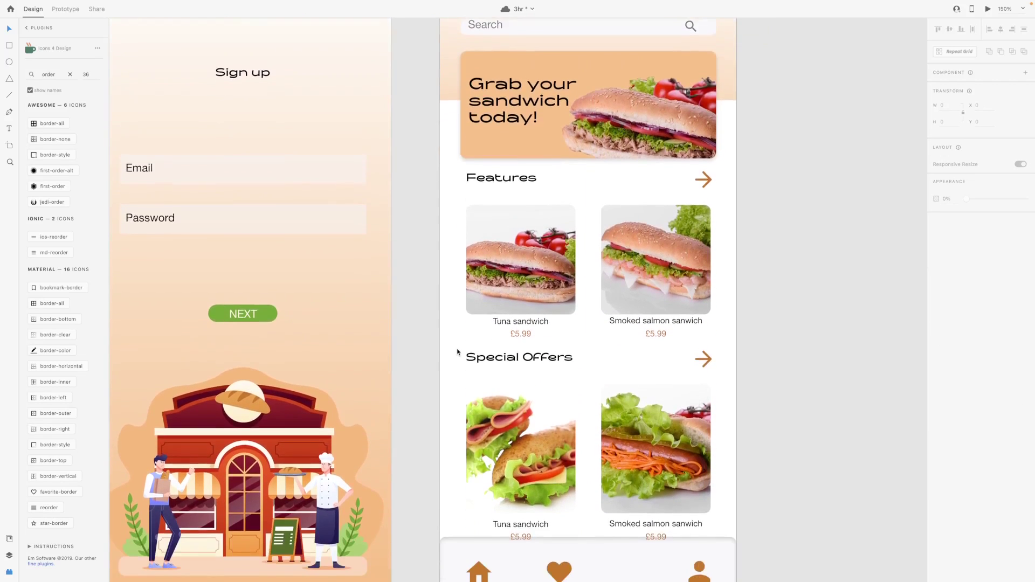
{"action": "scroll", "coordinate": [456, 357], "scroll_direction": "up", "scroll_amount": 3}
- Nudge the whole banner card up slightly
{"action": "left_click", "coordinate": [518, 167]}
{"action": "key", "text": "Escape"}
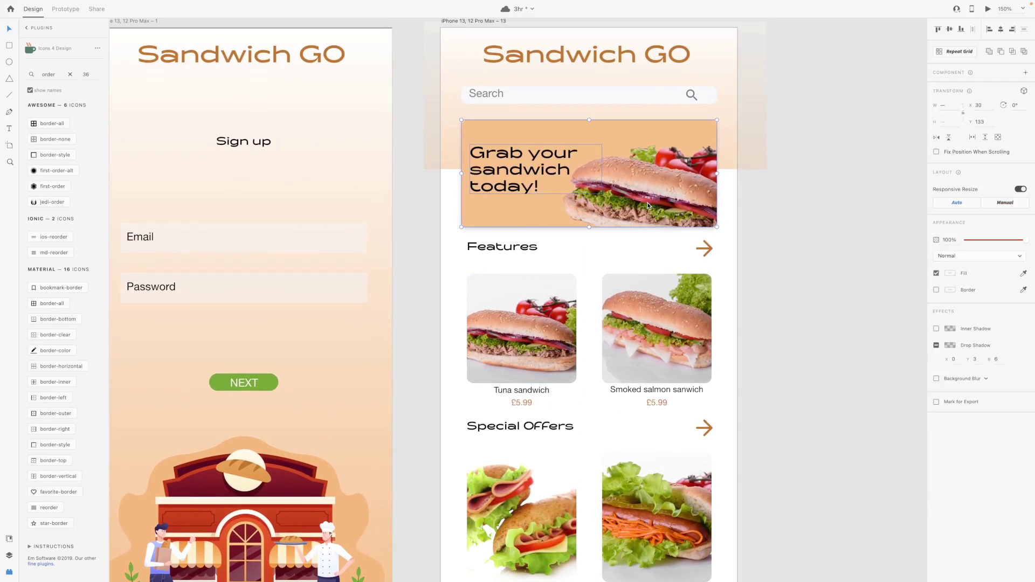
{"action": "left_click_drag", "start_coordinate": [650, 203], "coordinate": [647, 198]}
{"action": "key", "text": "ctrl+1"}
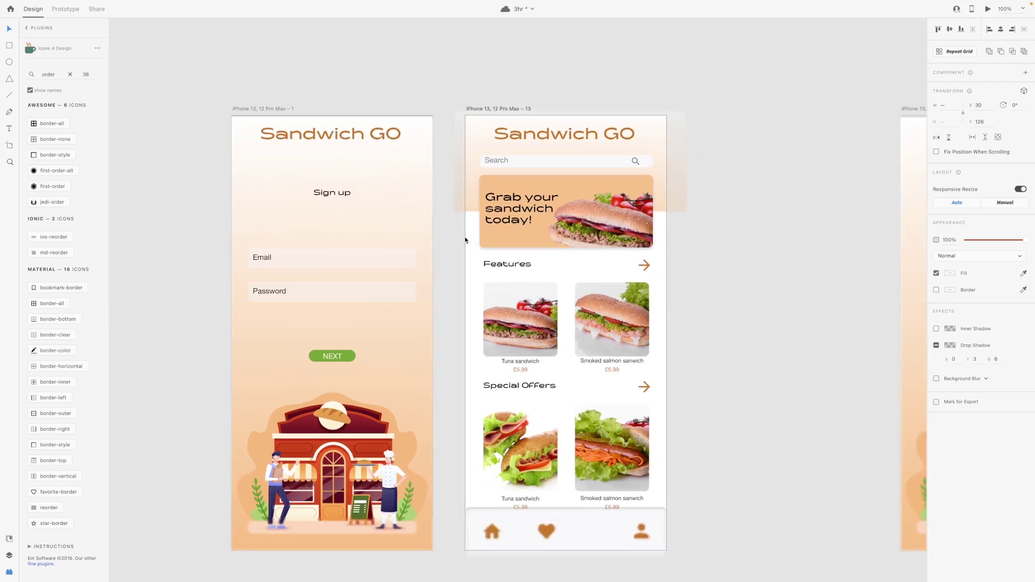
- Move the content block up and shift the Features and Special Offers heading rows down
{"action": "left_click", "coordinate": [521, 506]}
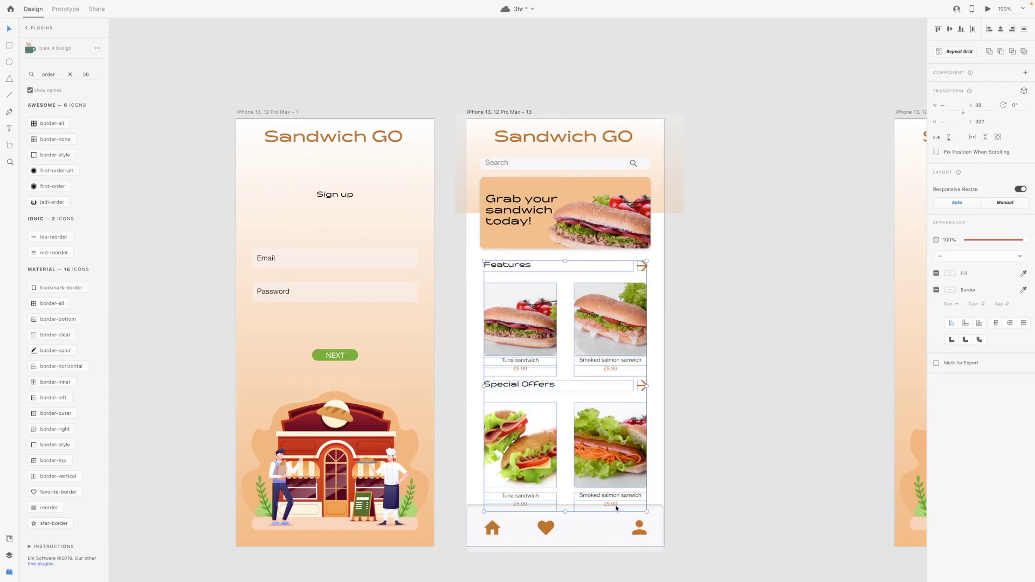
{"action": "left_click_drag", "start_coordinate": [615, 507], "coordinate": [630, 496]}
{"action": "left_click", "coordinate": [736, 466]}
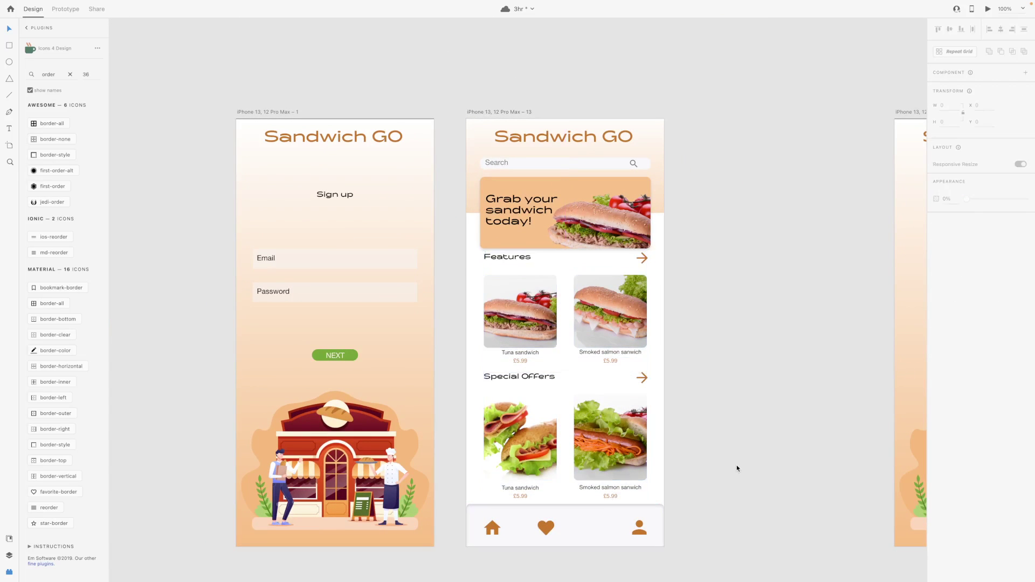
{"action": "double_click", "coordinate": [512, 264]}
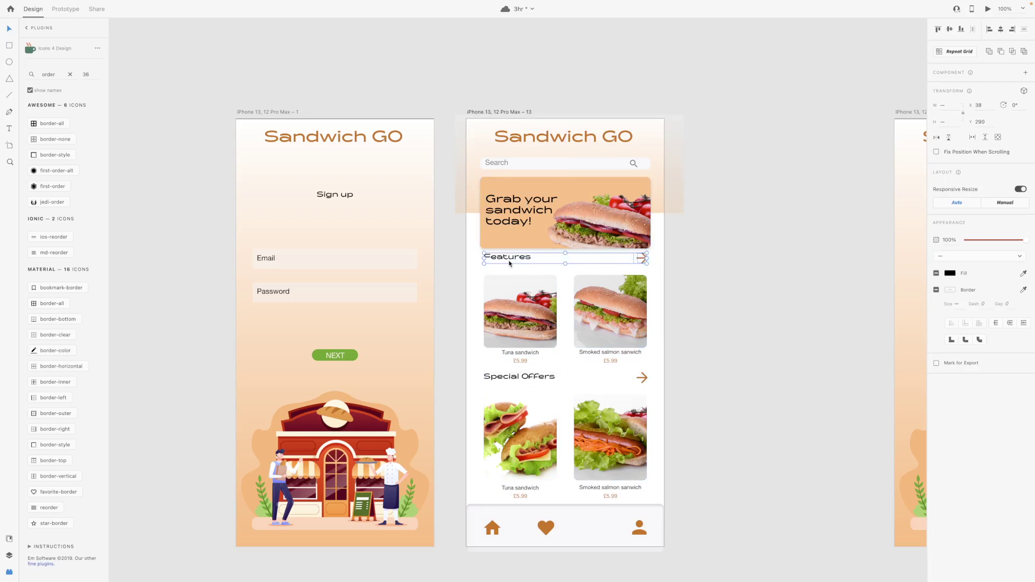
{"action": "left_click_drag", "start_coordinate": [510, 264], "coordinate": [508, 270]}
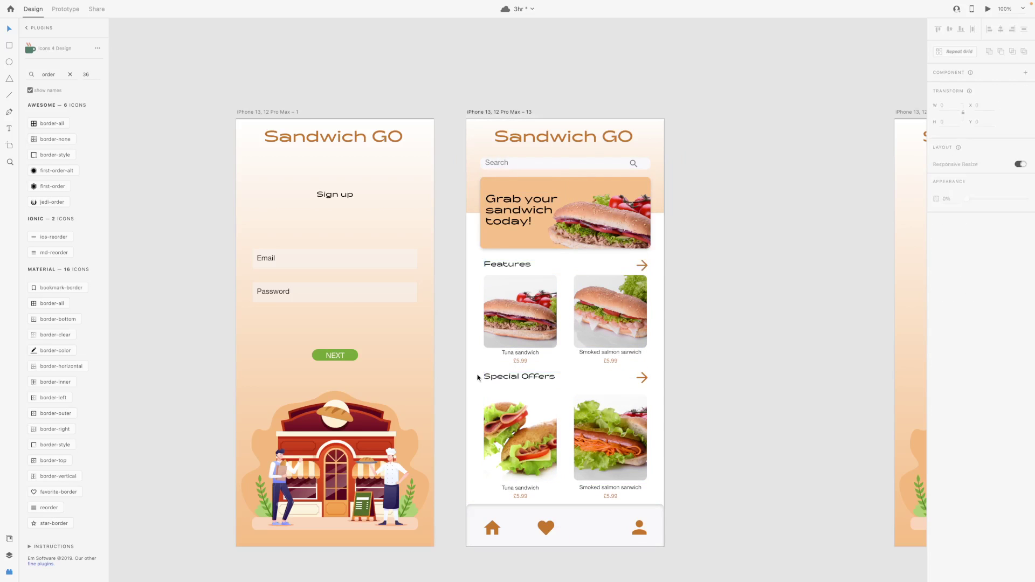
{"action": "left_click_drag", "start_coordinate": [476, 377], "coordinate": [476, 384]}
{"action": "key", "text": "ctrl+2"}
- Rename the first Special Offers caption to '2 for 1 offer'
{"action": "scroll", "coordinate": [697, 447], "scroll_direction": "down", "scroll_amount": 5}
{"action": "scroll", "coordinate": [697, 447], "scroll_direction": "right", "scroll_amount": 2}
{"action": "double_click", "coordinate": [463, 501]}
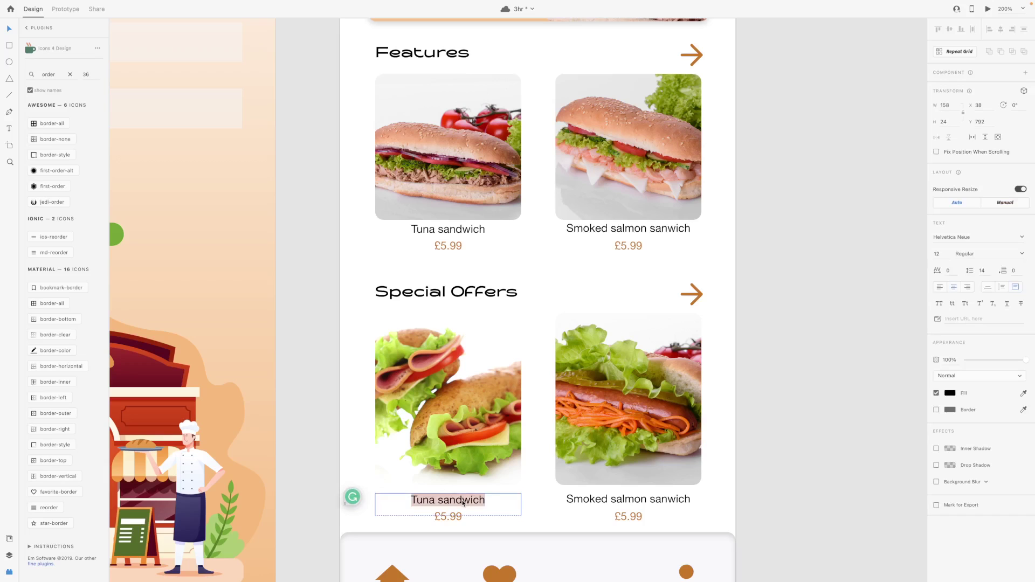
{"action": "type", "text": "2 for 1 offer"}
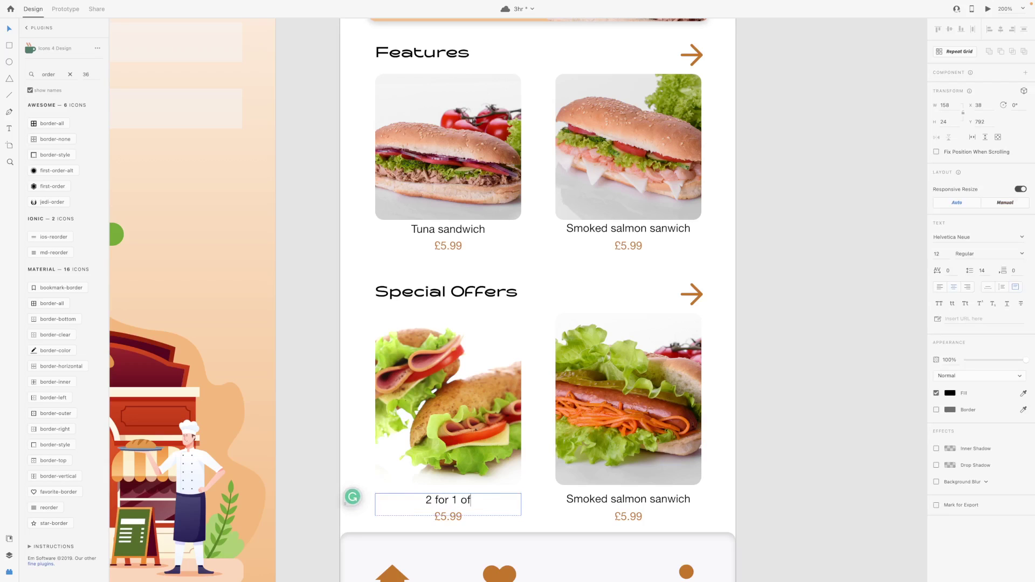
{"action": "left_click", "coordinate": [442, 517]}
{"action": "double_click", "coordinate": [457, 522]}
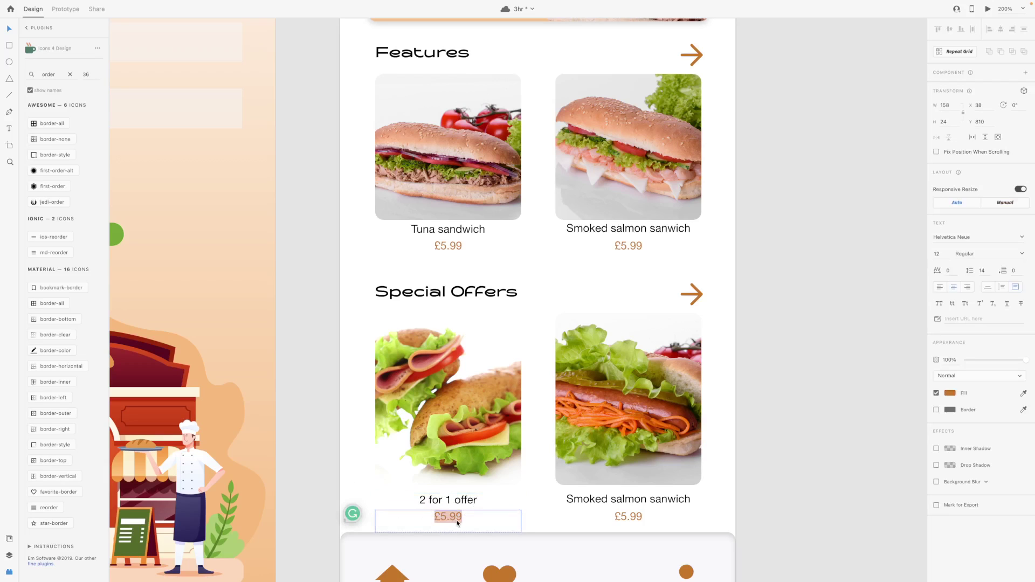
{"action": "left_click", "coordinate": [527, 518]}
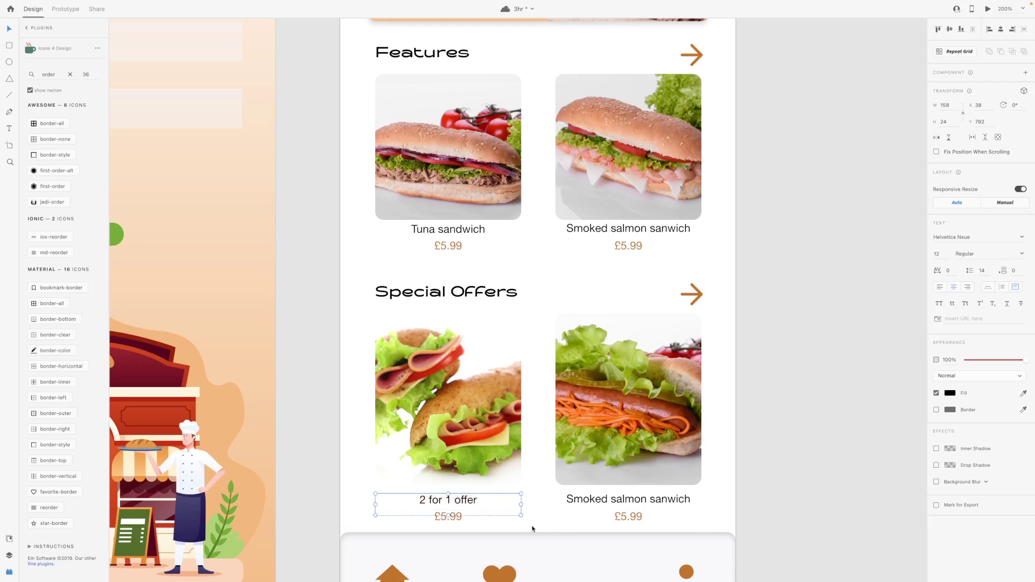
- Rename the second Special Offers caption to 'Veggie deal' priced £4.99
{"action": "double_click", "coordinate": [643, 504]}
{"action": "type", "text": "V"}
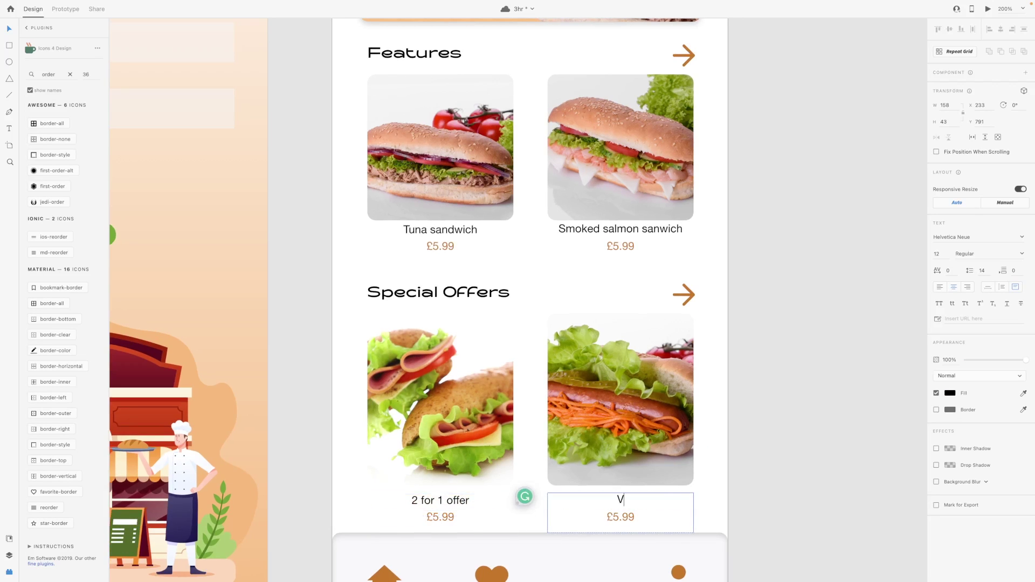
{"action": "type", "text": "eggie deal"}
{"action": "double_click", "coordinate": [612, 516]}
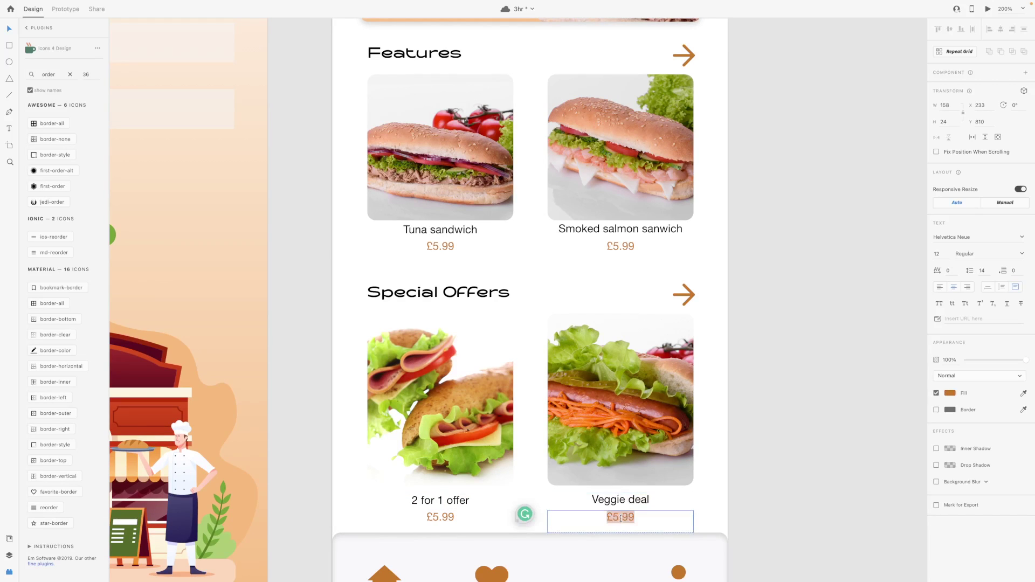
{"action": "left_click", "coordinate": [613, 517]}
{"action": "key", "text": "BackSpace"}
{"action": "type", "text": "4"}
- Change the Features smoked salmon price to £6.99
{"action": "double_click", "coordinate": [619, 248]}
{"action": "left_click", "coordinate": [619, 248]}
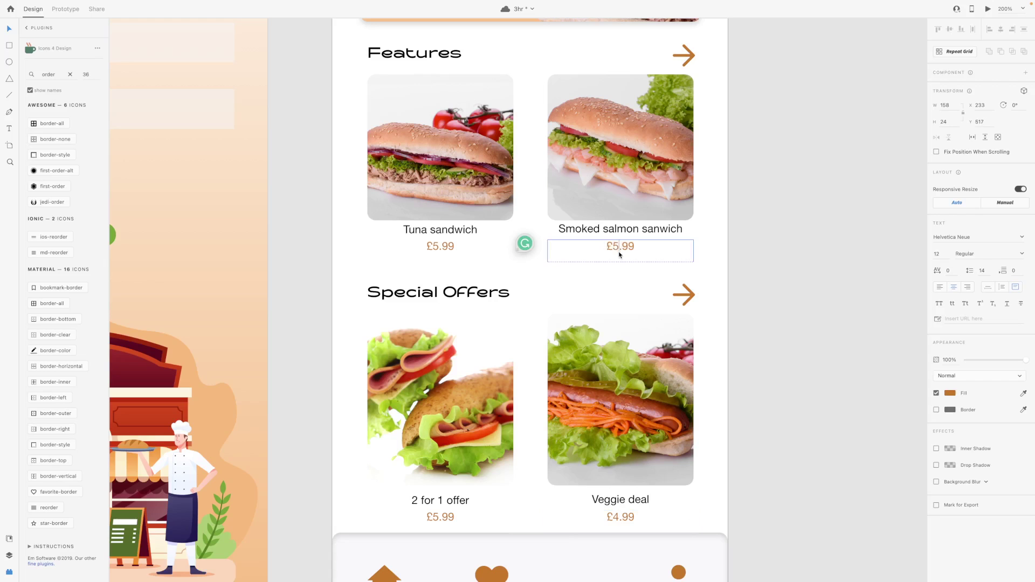
{"action": "key", "text": "BackSpace"}
{"action": "type", "text": "6"}
{"action": "key", "text": "Escape"}
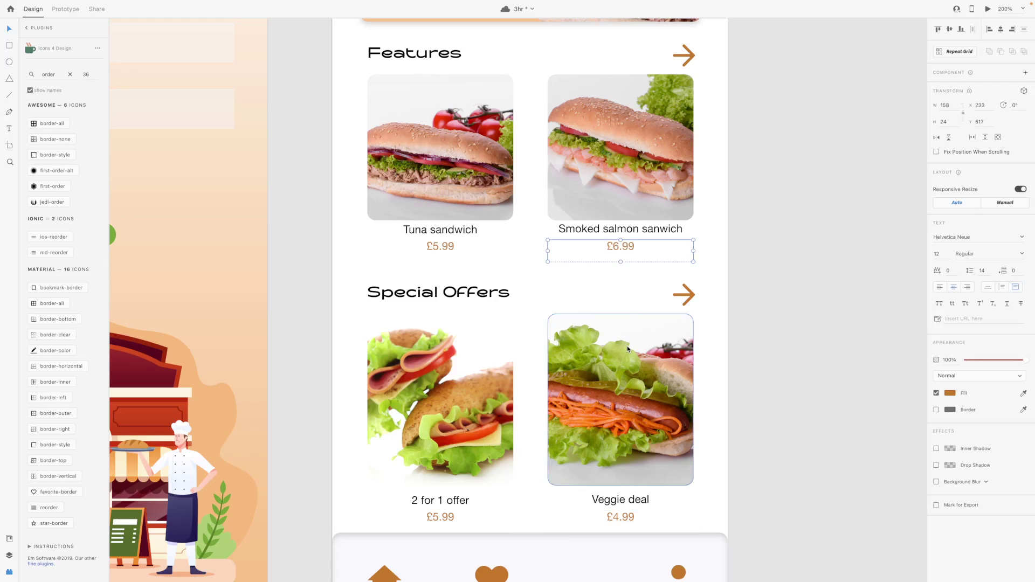
{"action": "scroll", "coordinate": [626, 345], "scroll_direction": "down", "scroll_amount": 3}
{"action": "scroll", "coordinate": [627, 345], "scroll_direction": "down", "scroll_amount": 3}
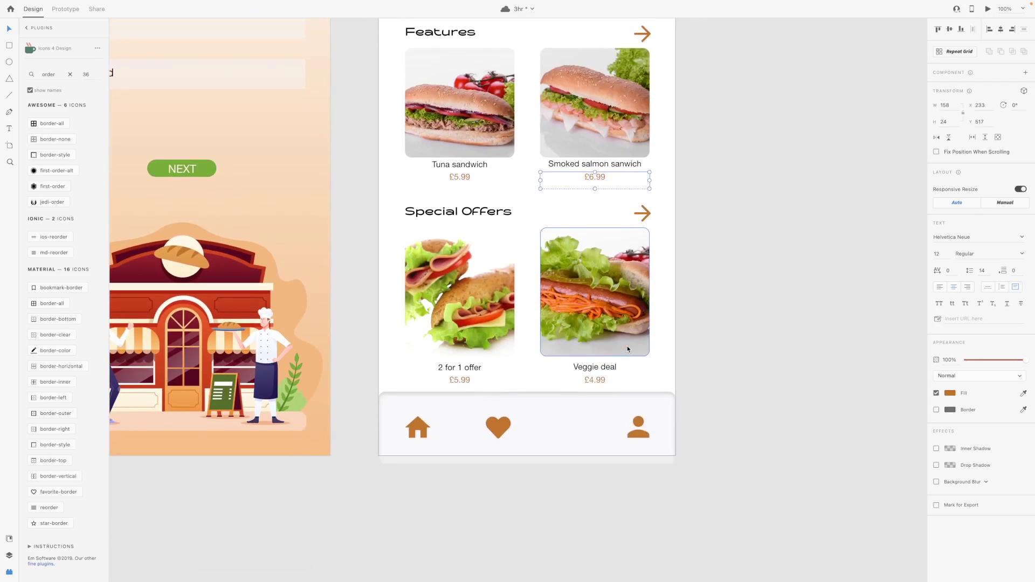
- Distribute the home, heart and user nav icons evenly across the bottom bar
{"action": "scroll", "coordinate": [611, 388], "scroll_direction": "down", "scroll_amount": 2}
{"action": "left_click_drag", "start_coordinate": [611, 388], "coordinate": [440, 378]}
{"action": "scroll", "coordinate": [439, 377], "scroll_direction": "up", "scroll_amount": 2}
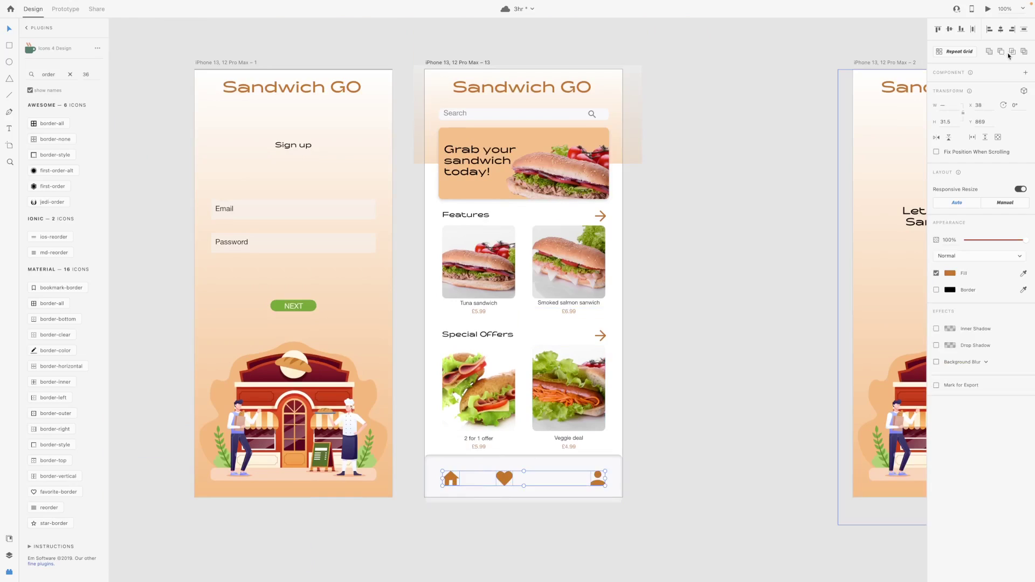
{"action": "left_click", "coordinate": [973, 29]}
{"action": "left_click", "coordinate": [759, 372]}
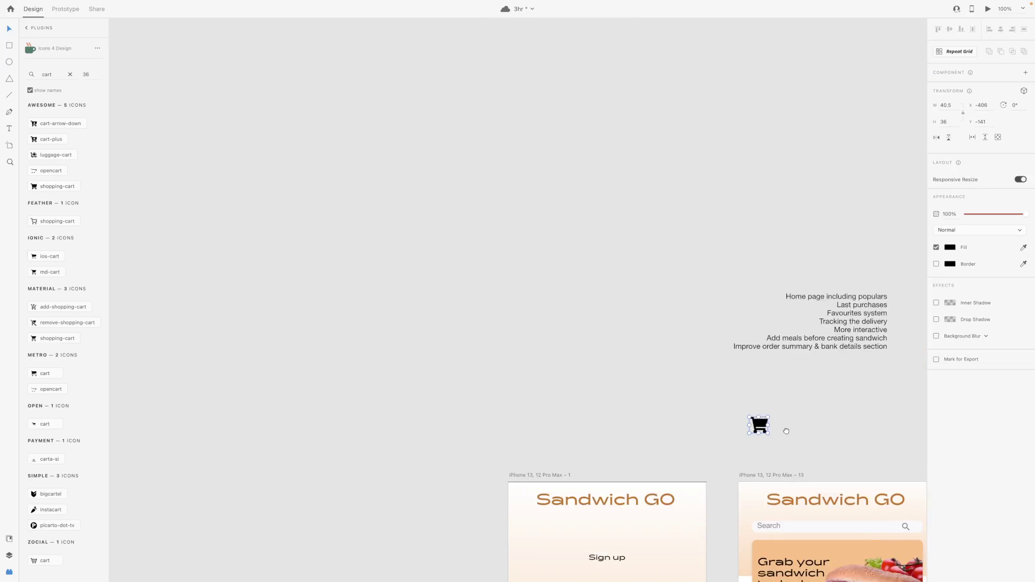
{"action": "left_click_drag", "start_coordinate": [786, 431], "coordinate": [507, 511]}
- Paste the other icons' appearance onto the new cart icon to match their colour
{"action": "key", "text": "Escape"}
{"action": "scroll", "coordinate": [636, 266], "scroll_direction": "down", "scroll_amount": 5}
{"action": "scroll", "coordinate": [519, 483], "scroll_direction": "up", "scroll_amount": 3}
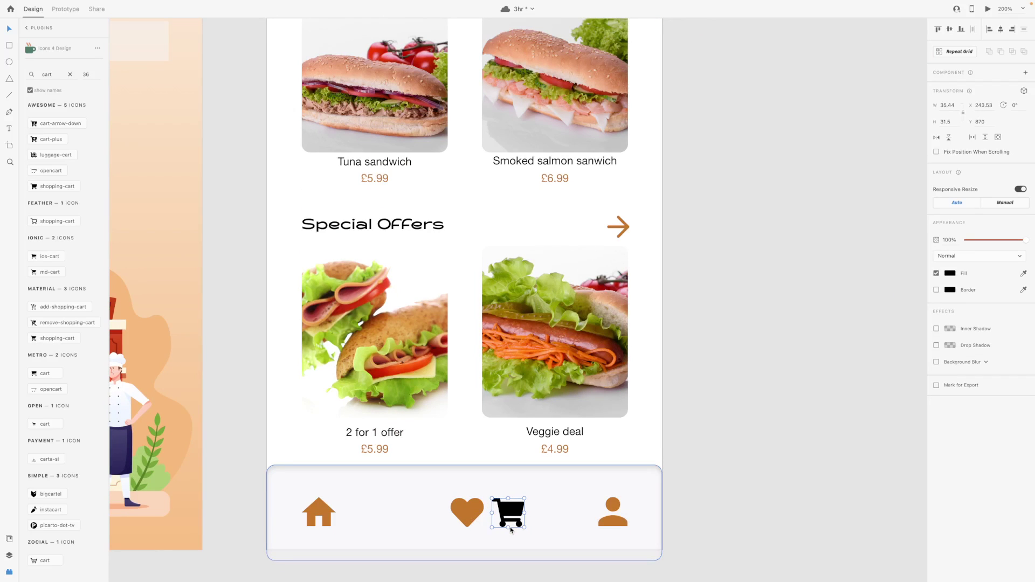
{"action": "scroll", "coordinate": [510, 530], "scroll_direction": "right", "scroll_amount": 2}
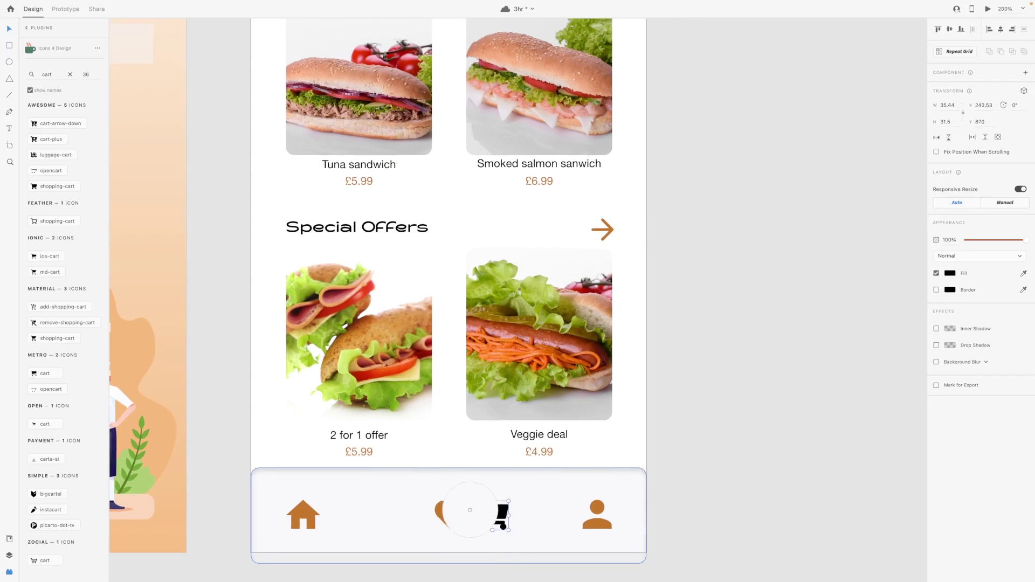
{"action": "key", "text": "ctrl+shift+v"}
- Distribute the user, cart, heart and home icons evenly across the nav bar
{"action": "left_click", "coordinate": [596, 518]}
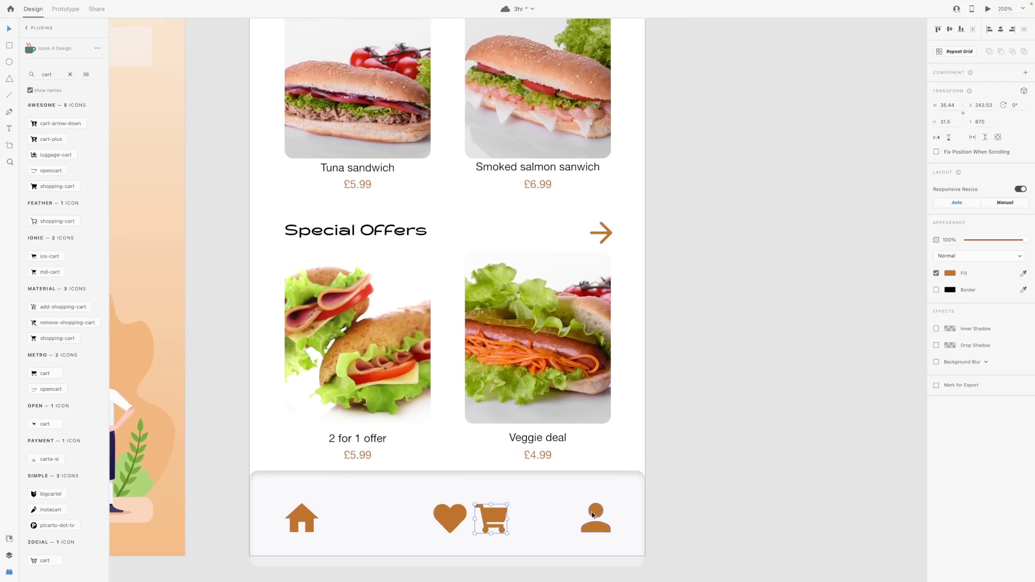
{"action": "scroll", "coordinate": [593, 520], "scroll_direction": "up", "scroll_amount": 1}
{"action": "left_click", "coordinate": [477, 521], "text": "shift"}
{"action": "left_click", "coordinate": [458, 523], "text": "shift"}
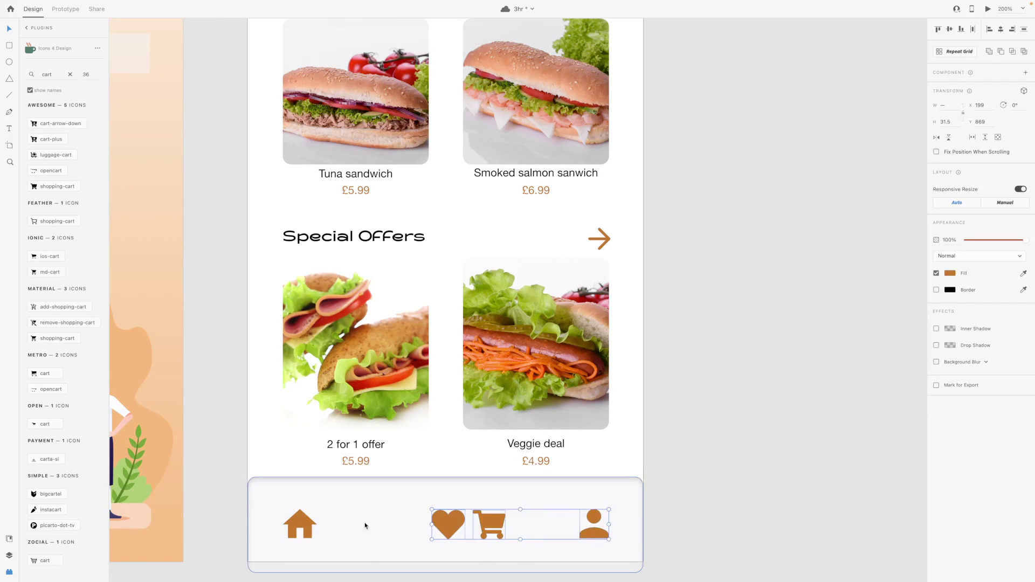
{"action": "left_click", "coordinate": [293, 523], "text": "shift"}
{"action": "scroll", "coordinate": [294, 523], "scroll_direction": "right", "scroll_amount": 1}
{"action": "left_click", "coordinate": [972, 30]}
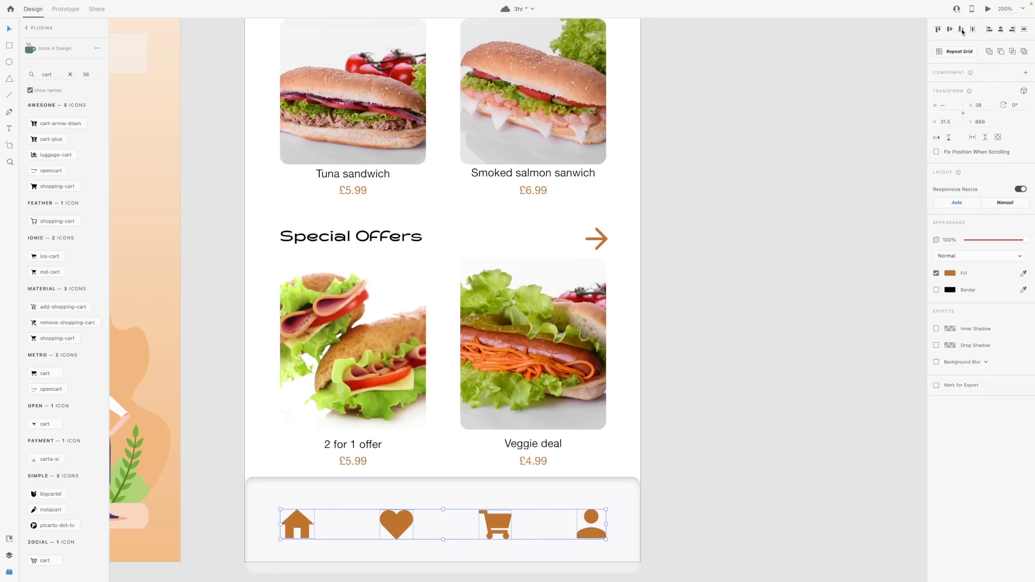
{"action": "key", "text": "Escape"}
{"action": "key", "text": "super+1"}
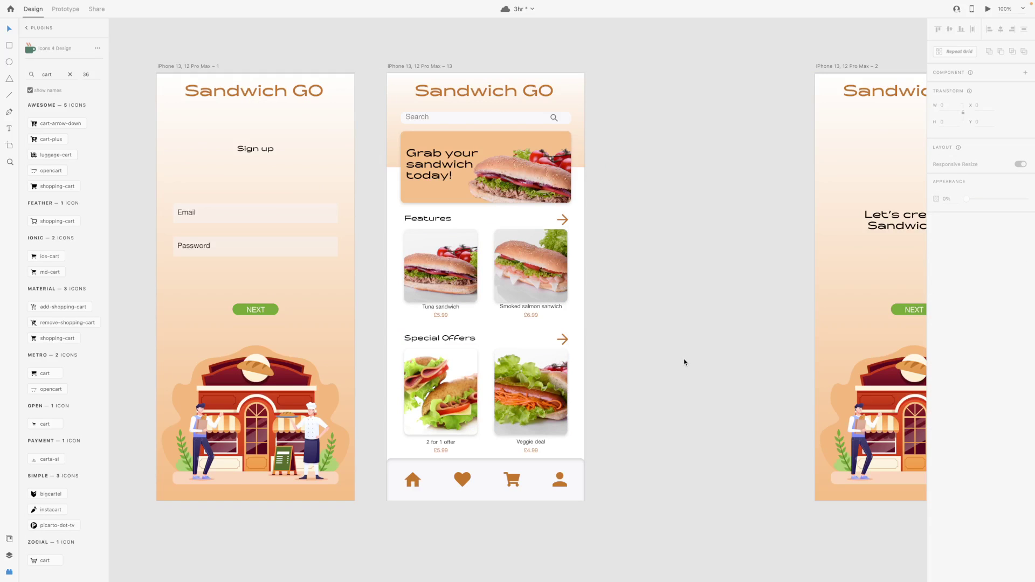
- Try inner shadow and border on the four sandwich images, keeping only the drop shadow
{"action": "left_click_drag", "start_coordinate": [684, 362], "coordinate": [461, 261]}
{"action": "left_click", "coordinate": [936, 345]}
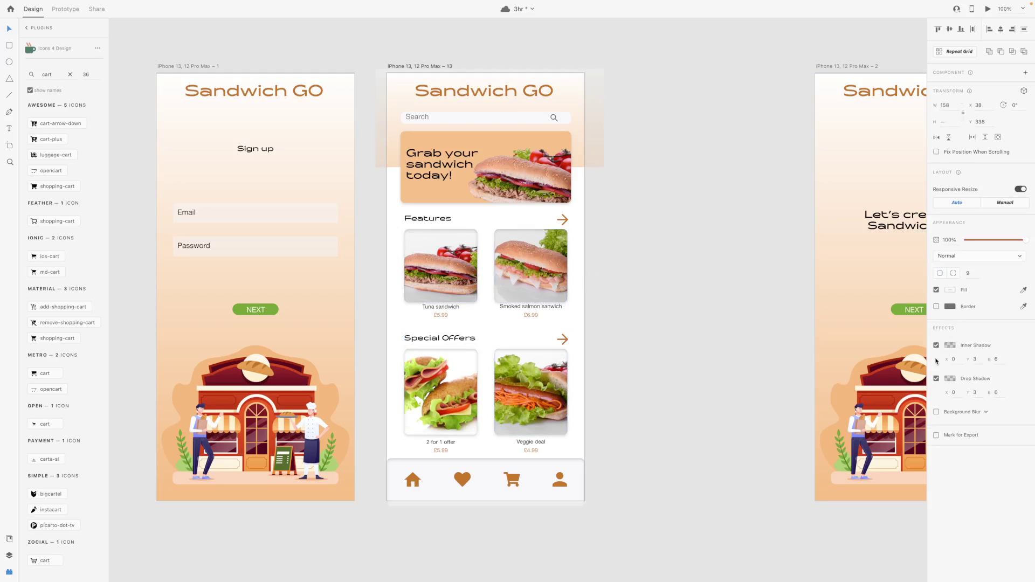
{"action": "left_click", "coordinate": [936, 379]}
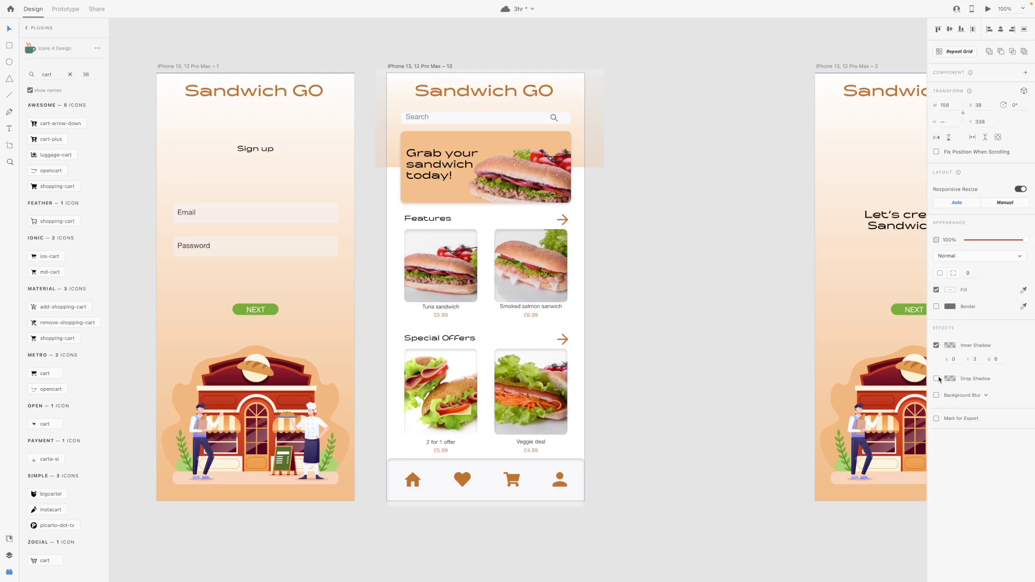
{"action": "left_click", "coordinate": [937, 345]}
{"action": "left_click", "coordinate": [936, 306]}
{"action": "left_click", "coordinate": [936, 306]}
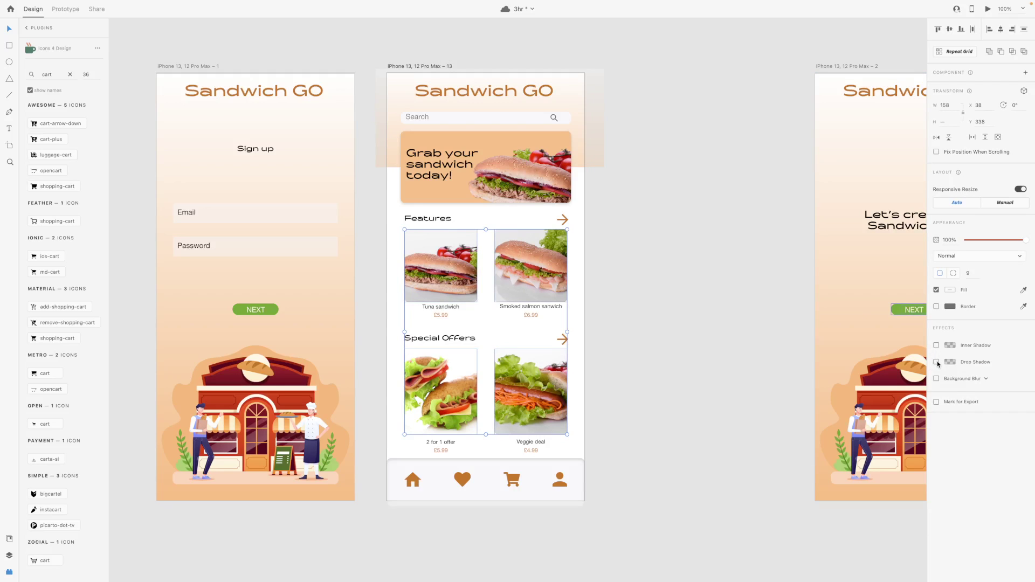
{"action": "left_click", "coordinate": [937, 361]}
{"action": "left_click", "coordinate": [683, 347]}
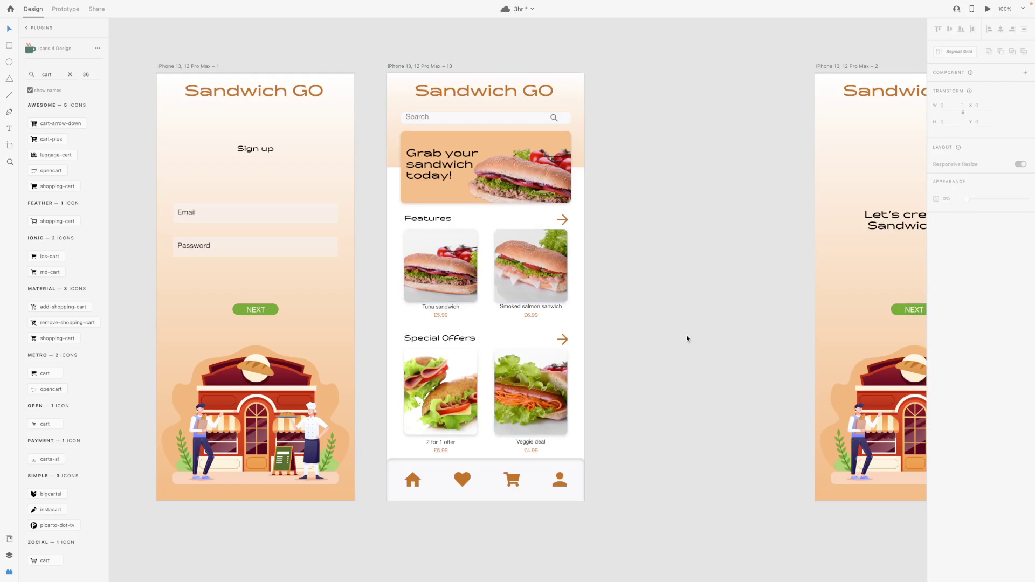
- Compare the cards with and without shadow, ending with the drop shadow restored
{"action": "key", "text": "super+z"}
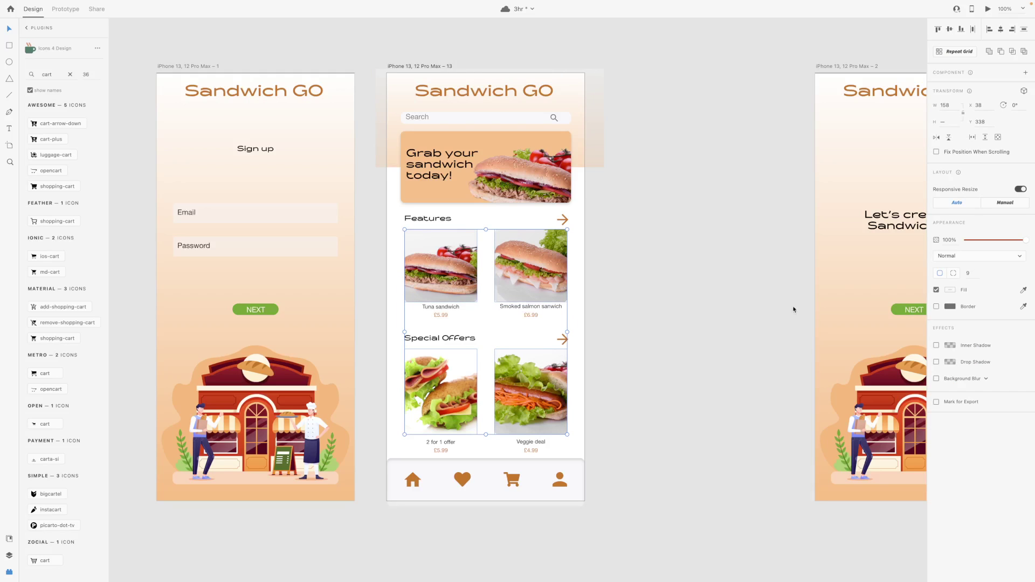
{"action": "left_click", "coordinate": [677, 339]}
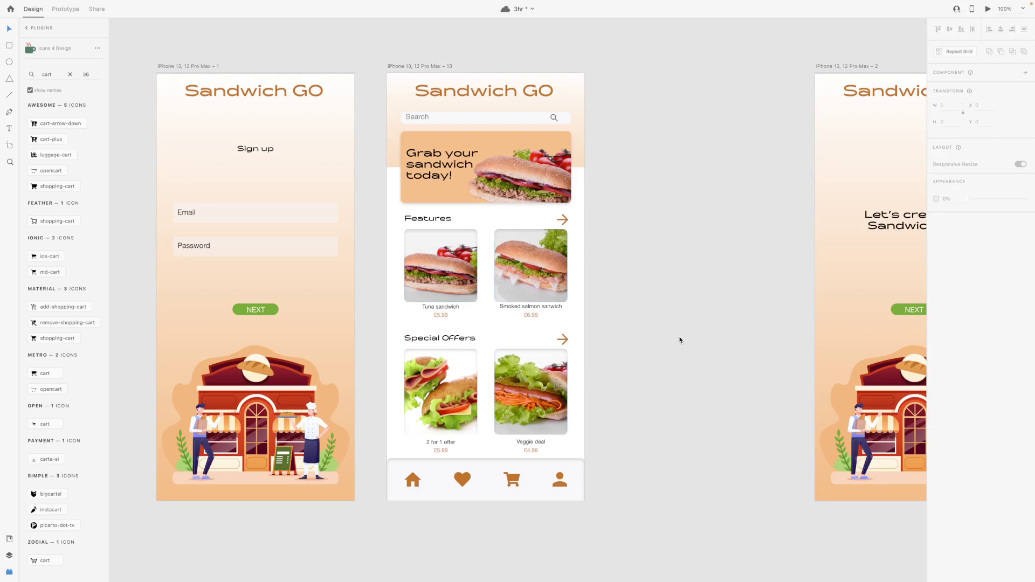
{"action": "key", "text": "super+z"}
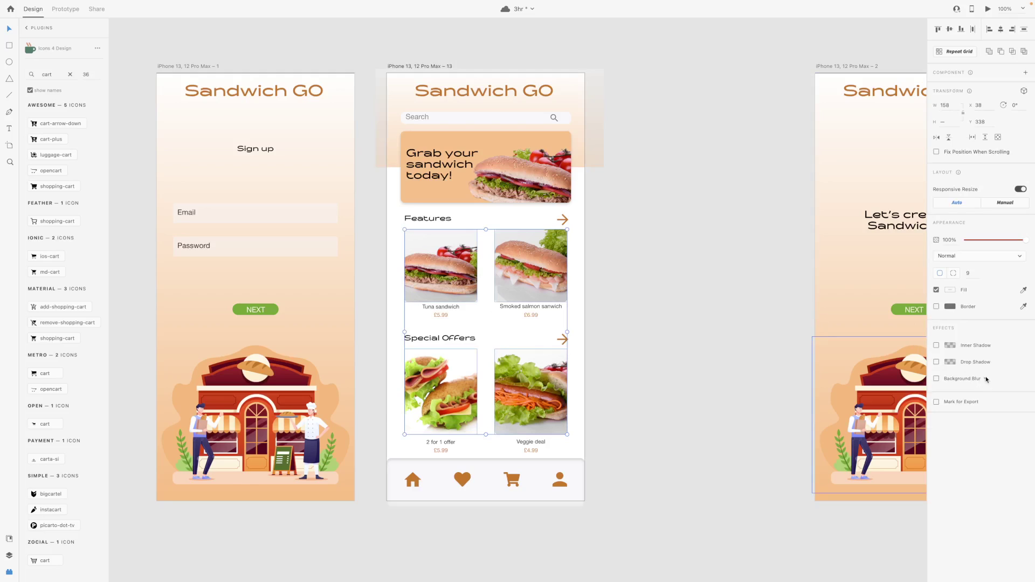
{"action": "key", "text": "super+z"}
{"action": "scroll", "coordinate": [680, 326], "scroll_direction": "down", "scroll_amount": 1}
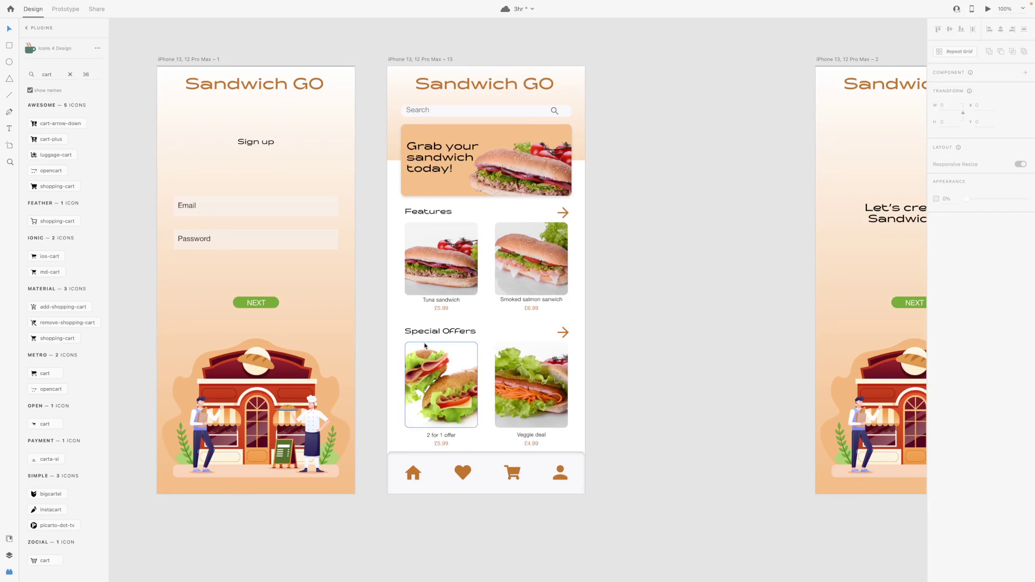
{"action": "scroll", "coordinate": [425, 346], "scroll_direction": "up", "scroll_amount": 3}
{"action": "scroll", "coordinate": [425, 346], "scroll_direction": "right", "scroll_amount": 2}
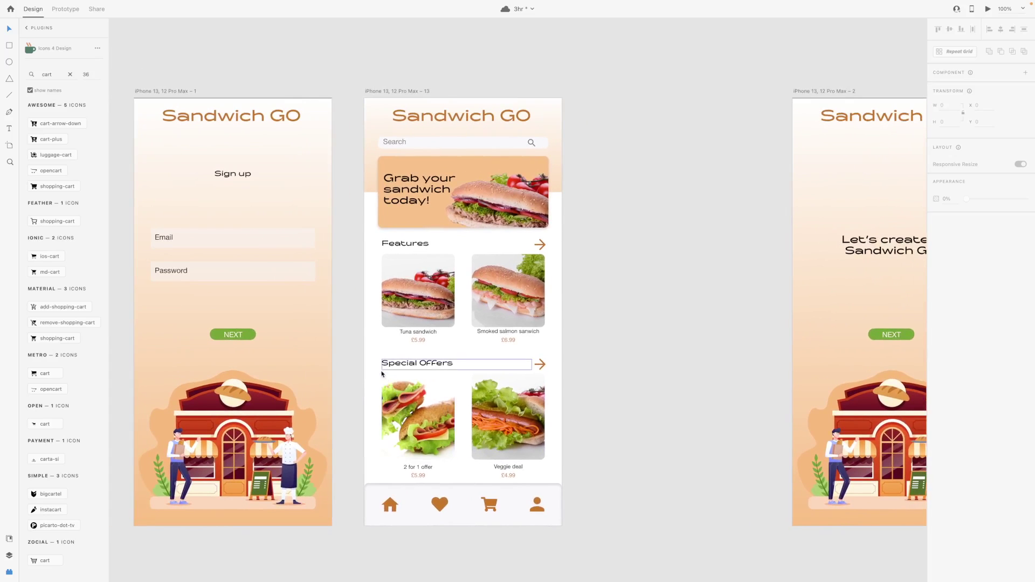
{"action": "left_click", "coordinate": [371, 167]}
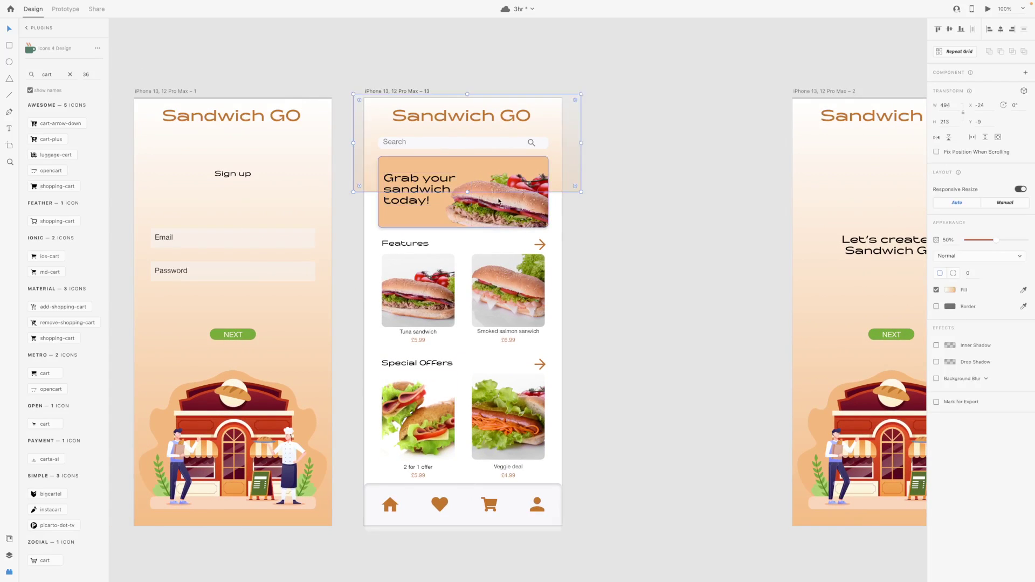
{"action": "left_click", "coordinate": [639, 321]}
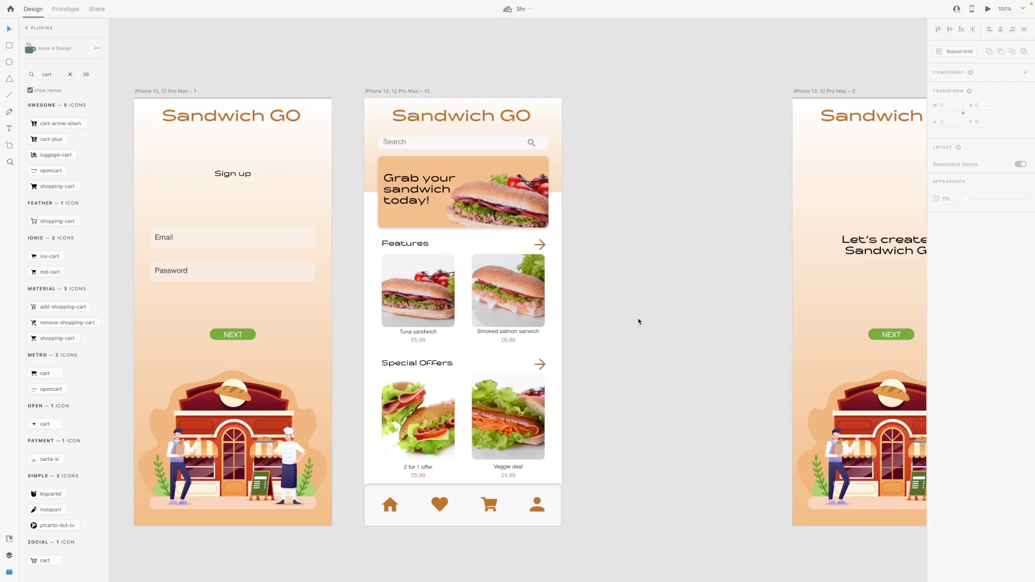
- Retype the banner heading from 'Grab your sandwich today!' to 'Customise your sandwich Today!'
{"action": "scroll", "coordinate": [638, 321], "scroll_direction": "down", "scroll_amount": 5}
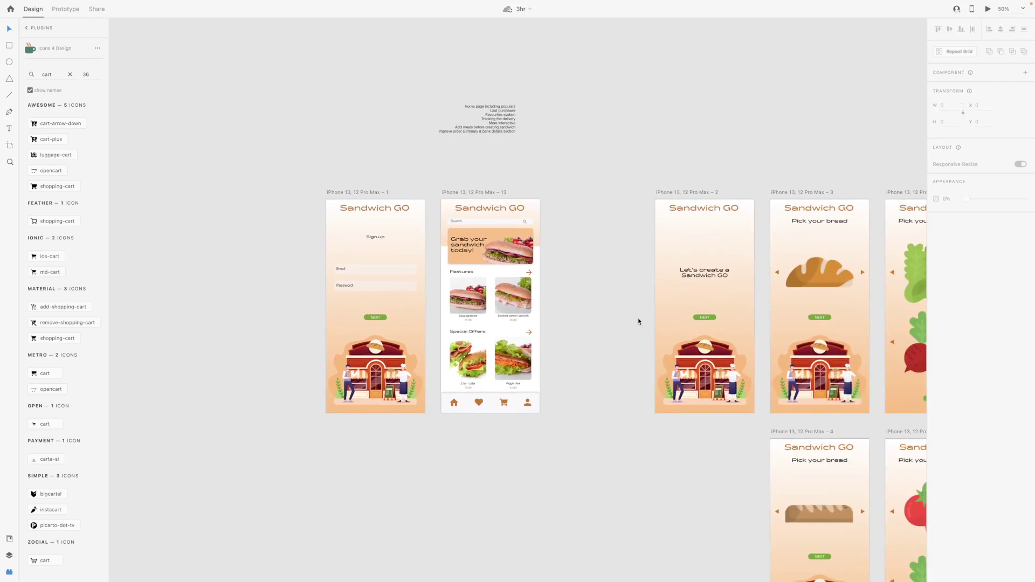
{"action": "scroll", "coordinate": [638, 322], "scroll_direction": "right", "scroll_amount": 3}
{"action": "scroll", "coordinate": [638, 322], "scroll_direction": "left", "scroll_amount": 2}
{"action": "scroll", "coordinate": [390, 257], "scroll_direction": "up", "scroll_amount": 5}
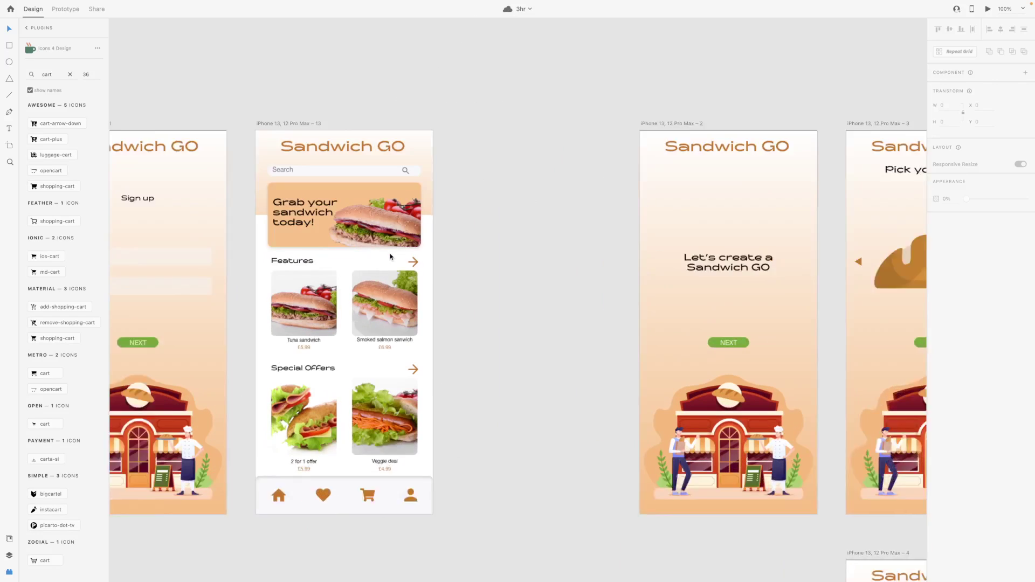
{"action": "scroll", "coordinate": [390, 257], "scroll_direction": "left", "scroll_amount": 1}
{"action": "left_click", "coordinate": [415, 216]}
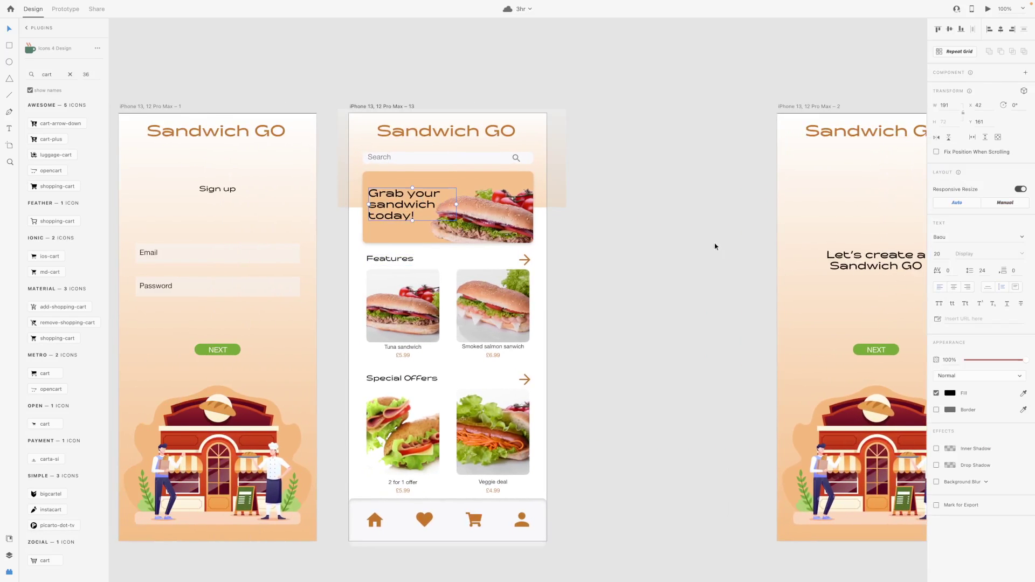
{"action": "scroll", "coordinate": [715, 245], "scroll_direction": "right", "scroll_amount": 5}
{"action": "scroll", "coordinate": [716, 246], "scroll_direction": "left", "scroll_amount": 2}
{"action": "scroll", "coordinate": [714, 245], "scroll_direction": "left", "scroll_amount": 15}
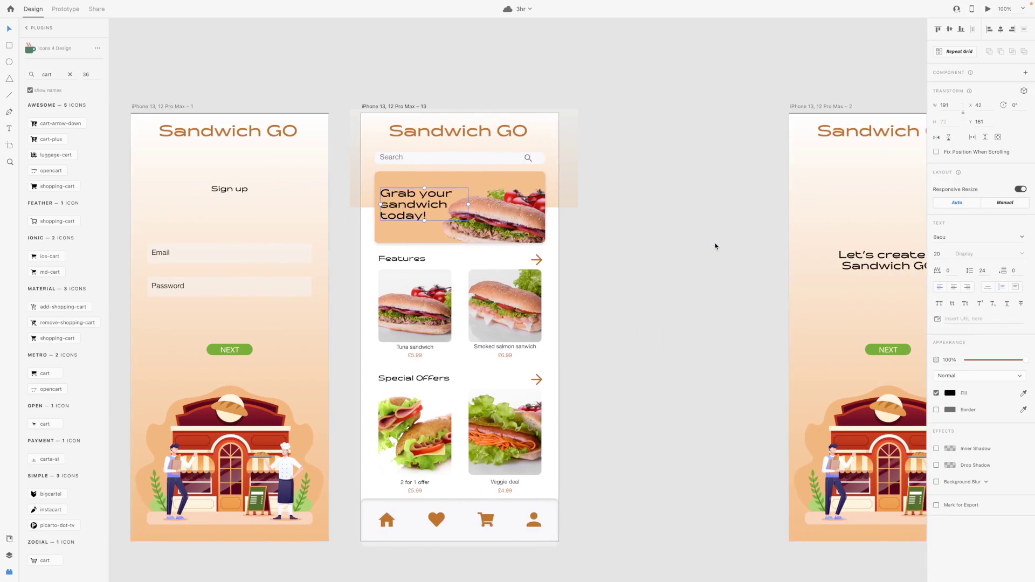
{"action": "scroll", "coordinate": [495, 311], "scroll_direction": "right", "scroll_amount": 1}
{"action": "scroll", "coordinate": [493, 309], "scroll_direction": "down", "scroll_amount": 5}
{"action": "scroll", "coordinate": [494, 308], "scroll_direction": "up", "scroll_amount": 4}
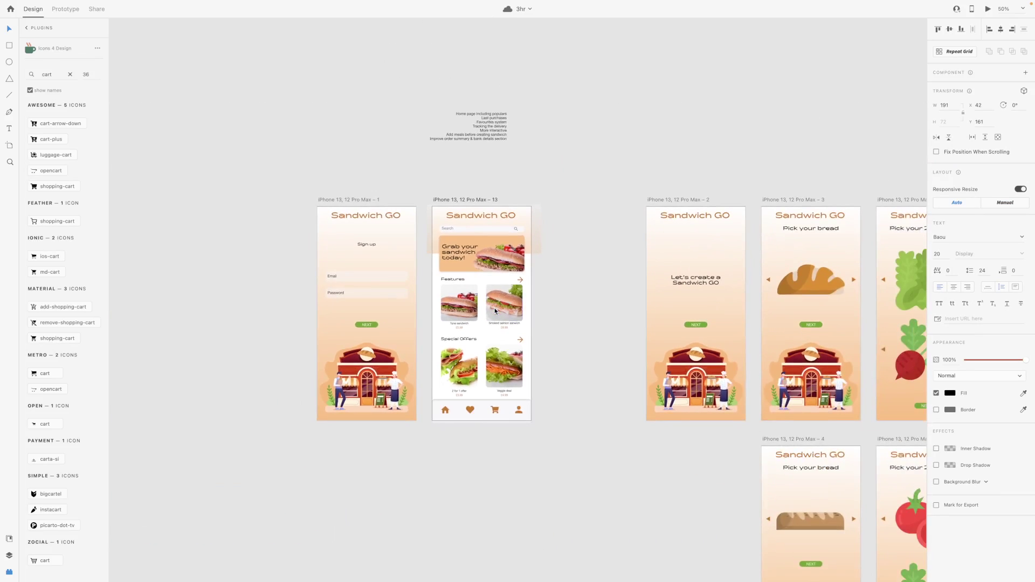
{"action": "type", "text": "ustomise "}
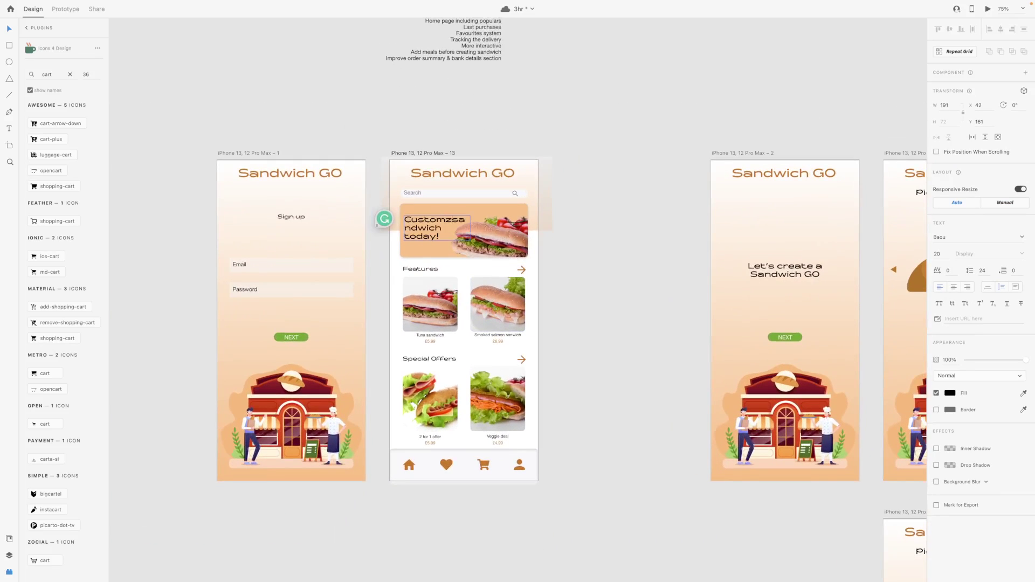
{"action": "type", "text": "your"}
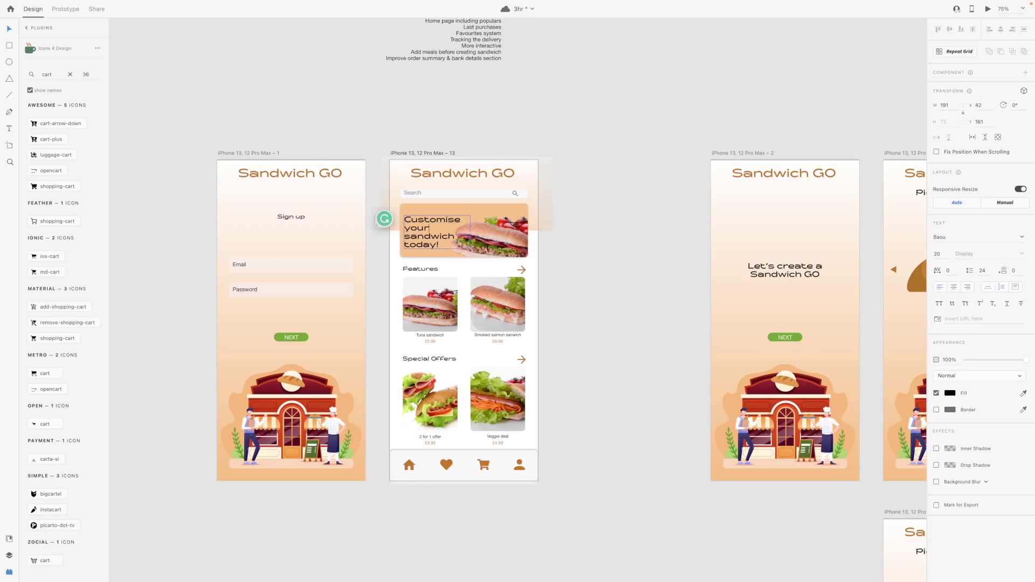
{"action": "double_click", "coordinate": [420, 248]}
{"action": "type", "text": "Today"}
{"action": "left_click", "coordinate": [368, 87]}
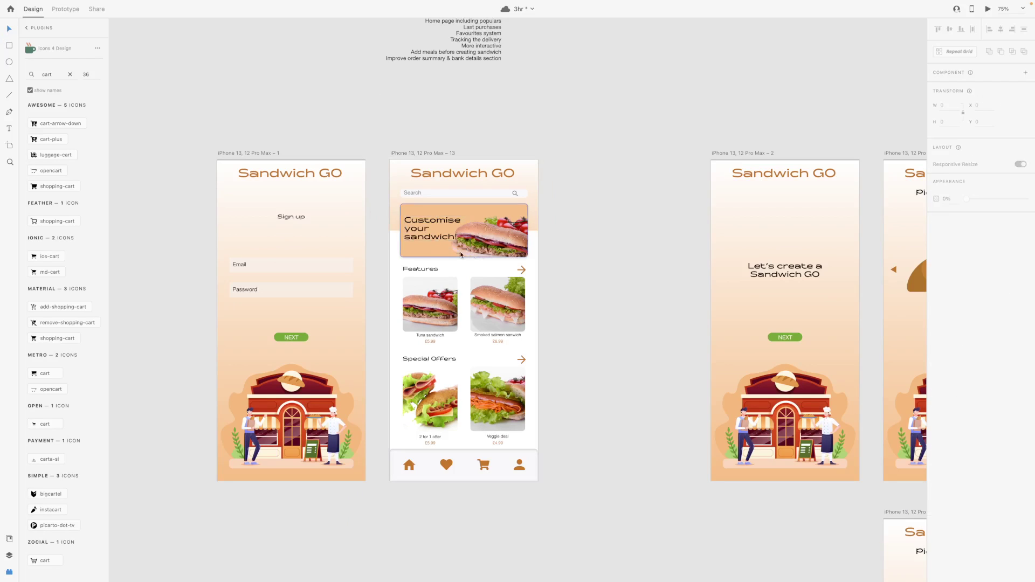
- Nudge the banner heading a few pixels higher, then select the banner box behind it
{"action": "left_click_drag", "start_coordinate": [417, 245], "coordinate": [416, 241]}
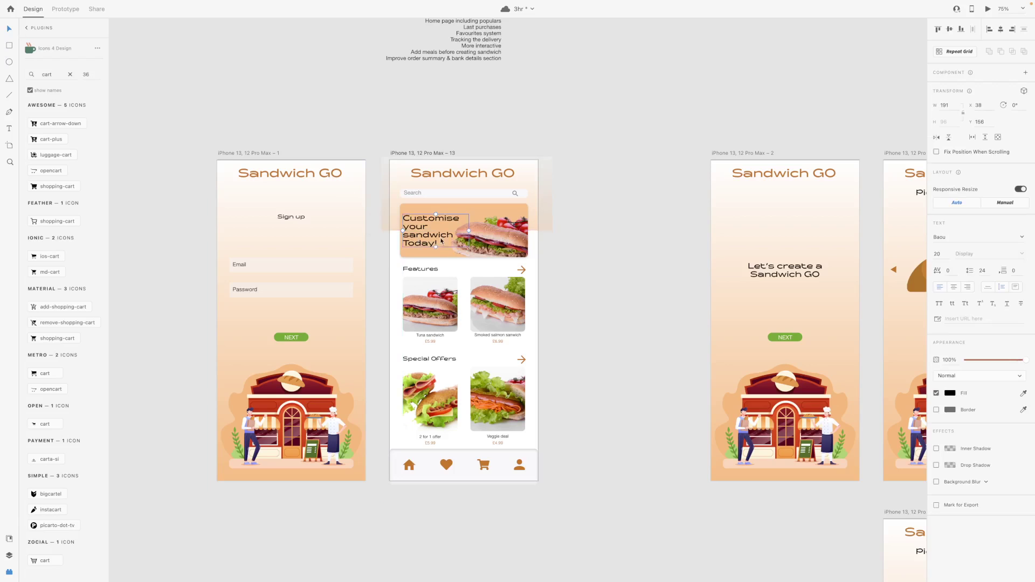
{"action": "left_click", "coordinate": [592, 248]}
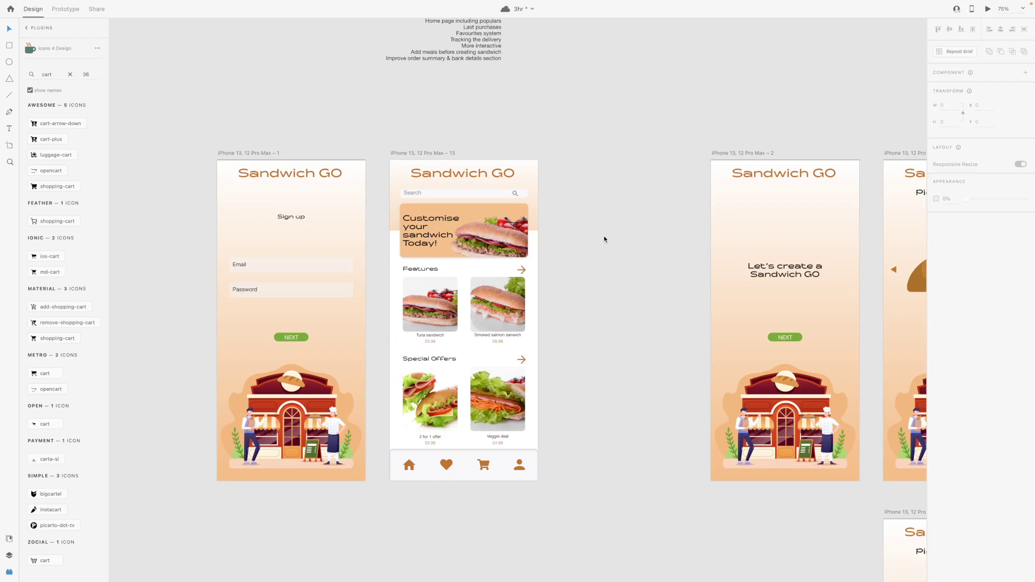
{"action": "scroll", "coordinate": [604, 235], "scroll_direction": "right", "scroll_amount": 5}
{"action": "left_click", "coordinate": [328, 221]}
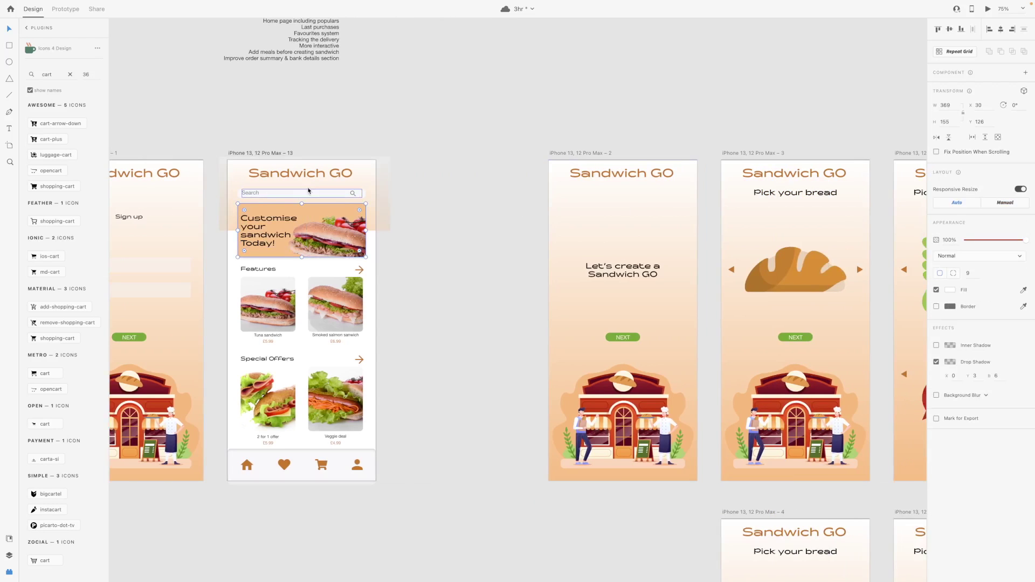
- Duplicate the 'Let's create a Sandwich GO' home artboard as 'iPhone 13, 12 Pro Max – 14'
{"action": "scroll", "coordinate": [639, 306], "scroll_direction": "up", "scroll_amount": 1}
{"action": "scroll", "coordinate": [597, 266], "scroll_direction": "right", "scroll_amount": 3}
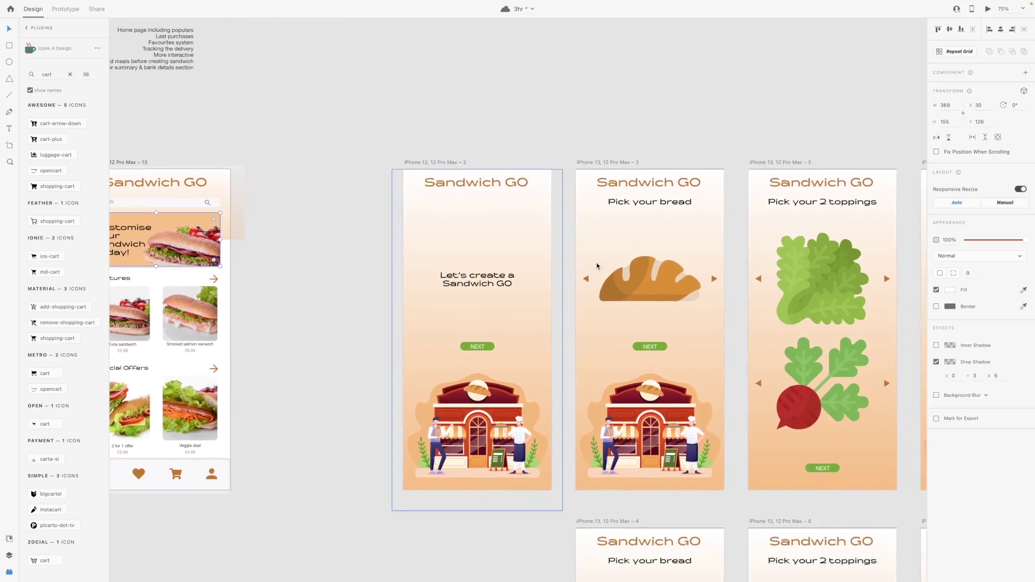
{"action": "left_click", "coordinate": [520, 153]}
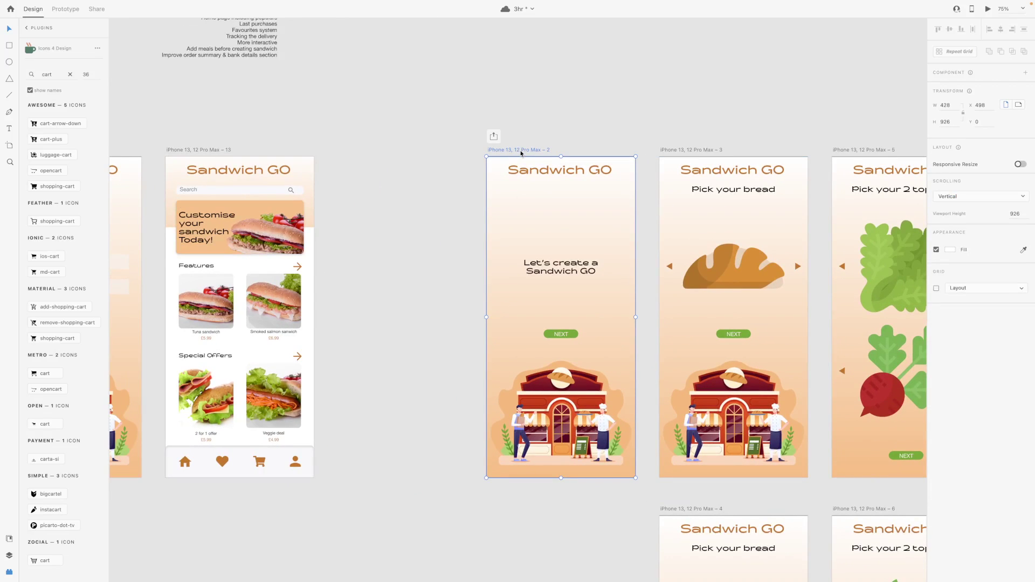
{"action": "scroll", "coordinate": [521, 152], "scroll_direction": "left", "scroll_amount": 4}
{"action": "key", "text": "ctrl+z"}
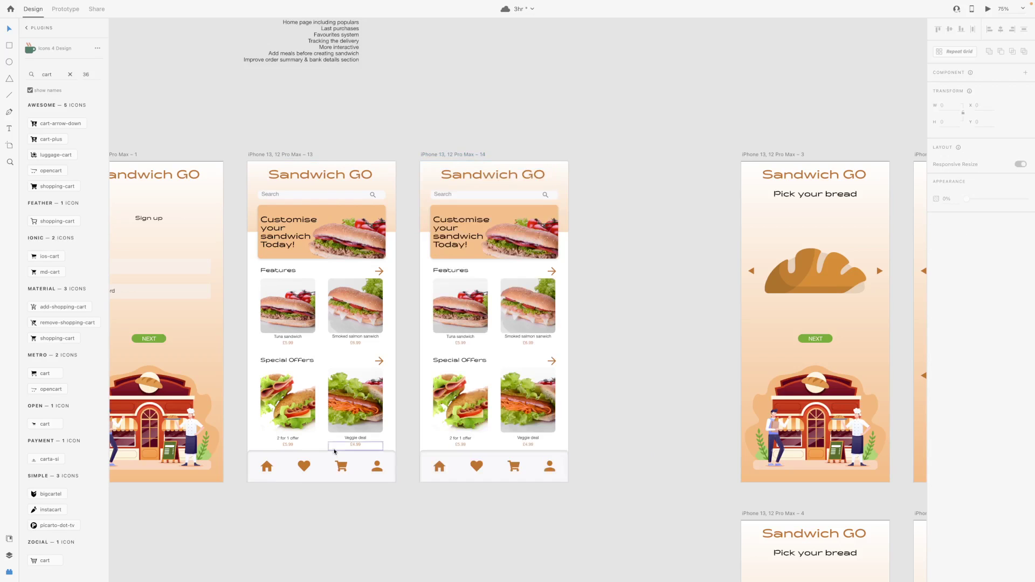
{"action": "scroll", "coordinate": [268, 477], "scroll_direction": "up", "scroll_amount": 3}
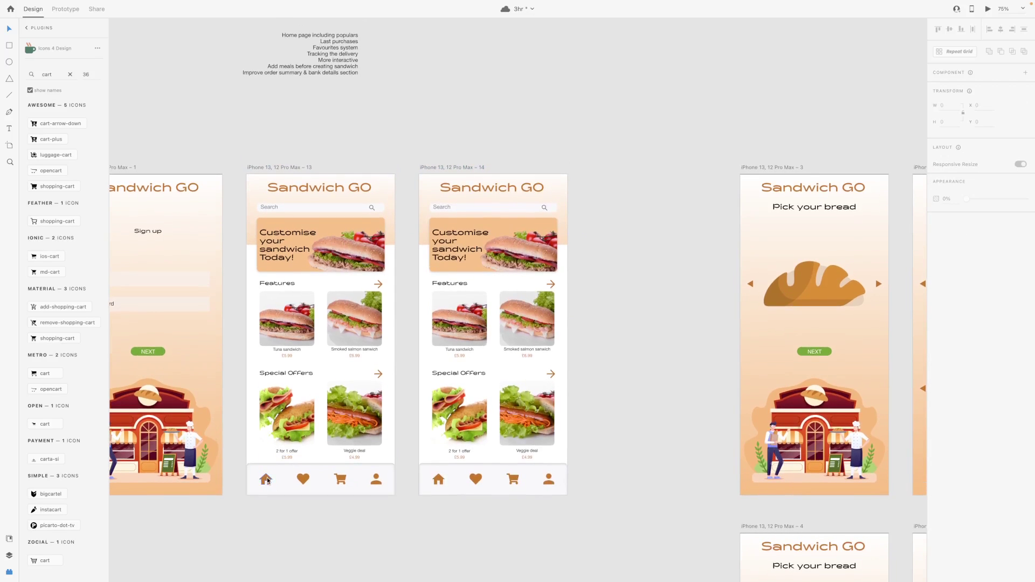
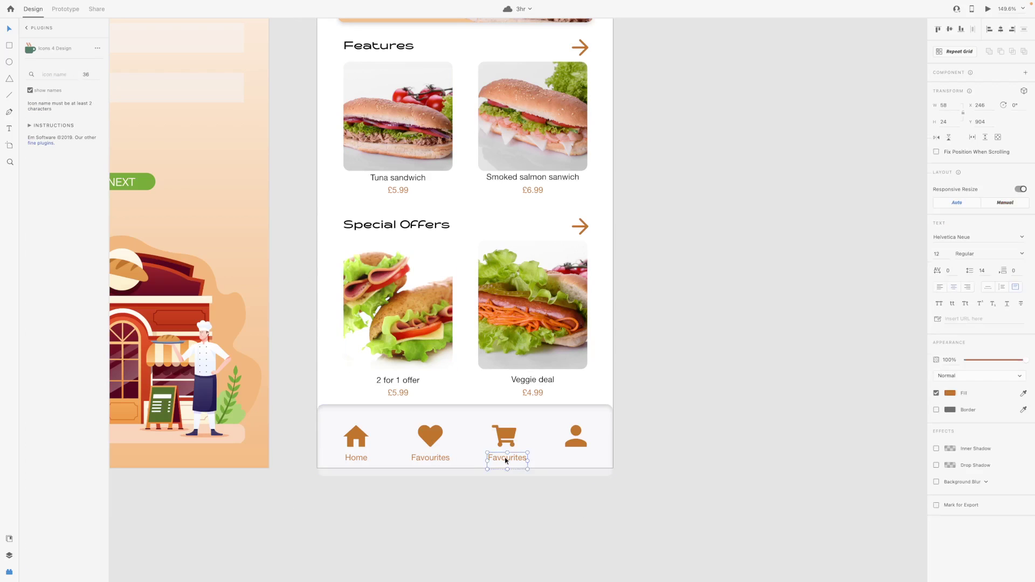
- Rename the third bottom-bar label from Favourites to Cart and nudge it left
{"action": "double_click", "coordinate": [507, 458]}
{"action": "type", "text": "Cart"}
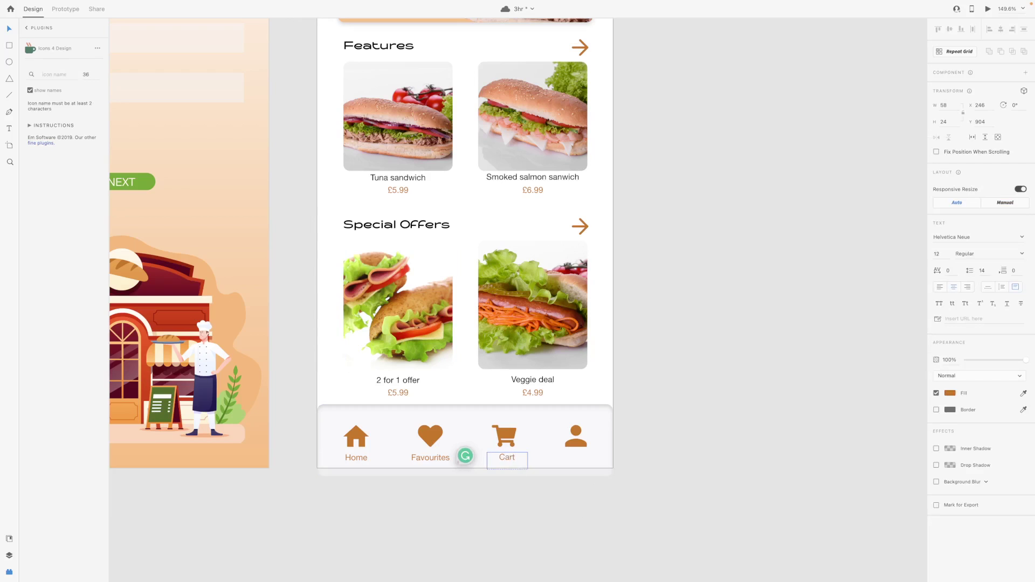
{"action": "key", "text": "Escape"}
{"action": "scroll", "coordinate": [504, 460], "scroll_direction": "down", "scroll_amount": 1}
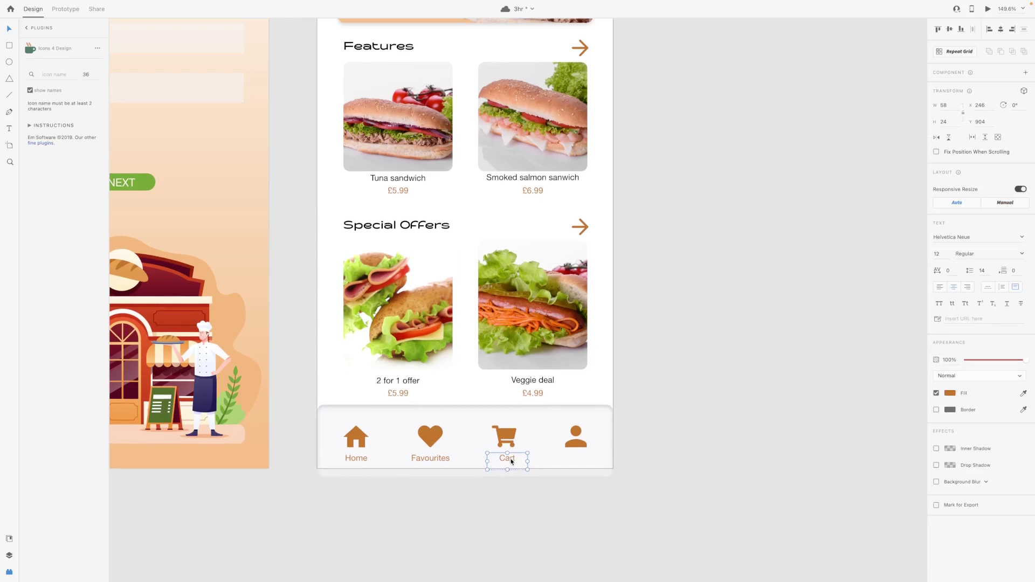
{"action": "key", "text": "Left"}
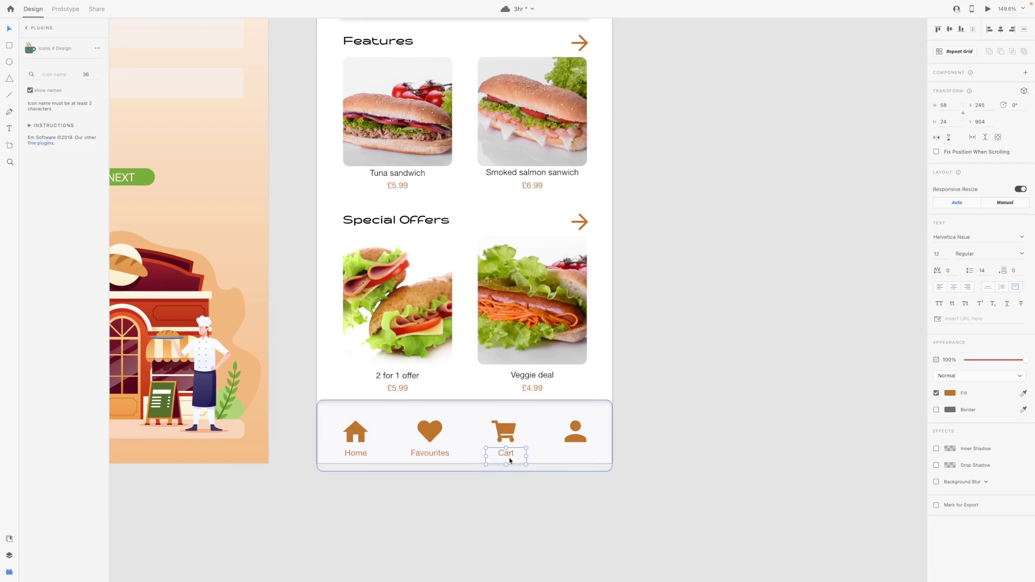
- Copy the Cart label under the profile icon and retitle it Profile
{"action": "left_click_drag", "start_coordinate": [506, 455], "coordinate": [577, 456]}
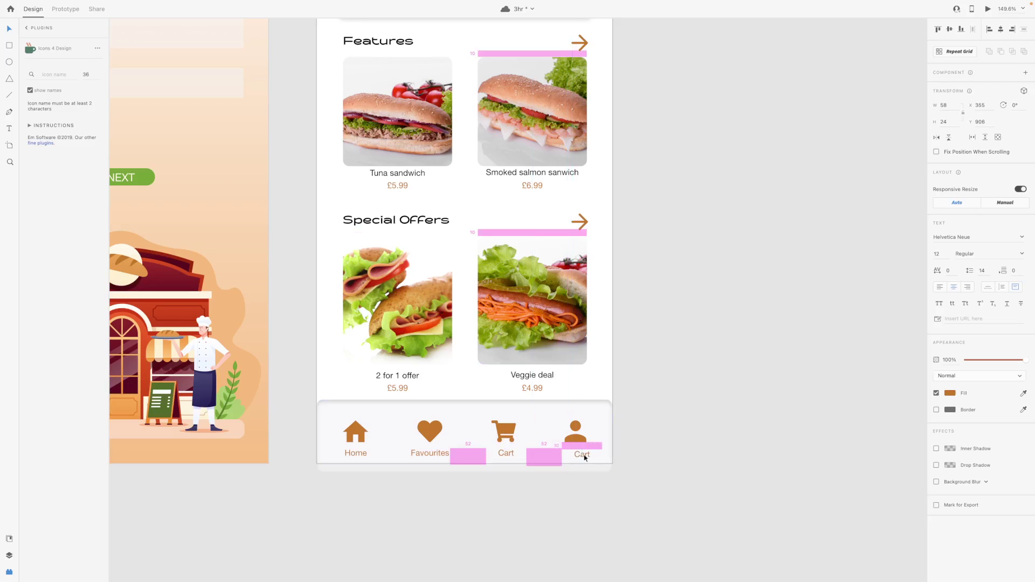
{"action": "double_click", "coordinate": [575, 455]}
{"action": "type", "text": "Profile"}
{"action": "key", "text": "Escape"}
{"action": "scroll", "coordinate": [573, 455], "scroll_direction": "right", "scroll_amount": 2}
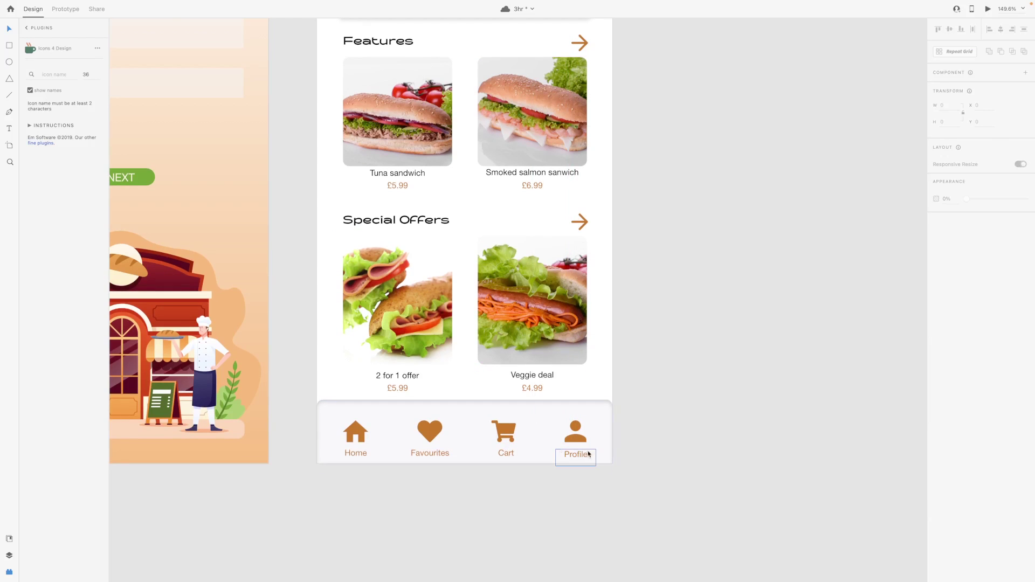
- Select the Cart label, Home label and Home icon to check the bottom bar
{"action": "left_click", "coordinate": [507, 453]}
{"action": "key", "text": "Escape"}
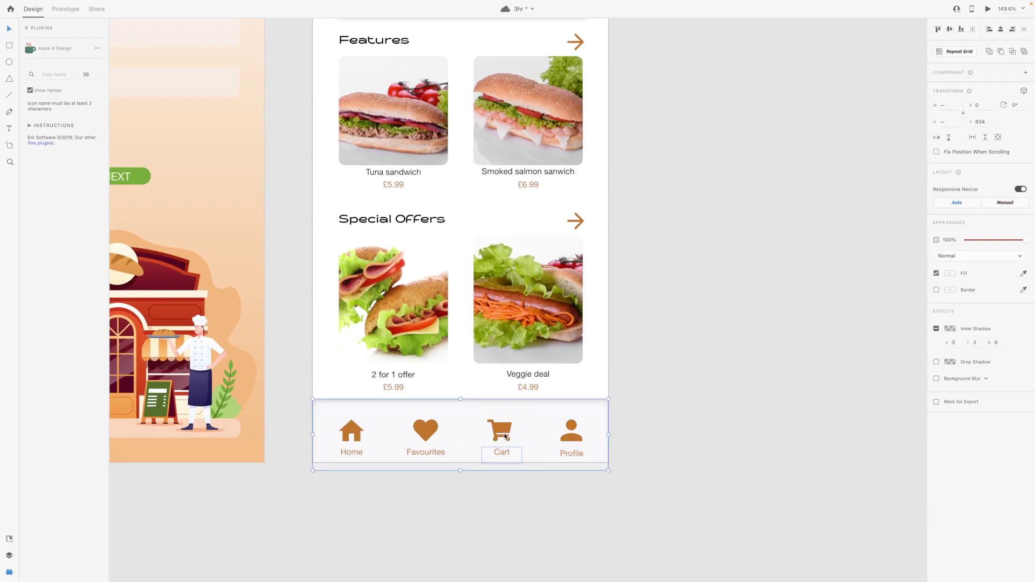
{"action": "double_click", "coordinate": [356, 453]}
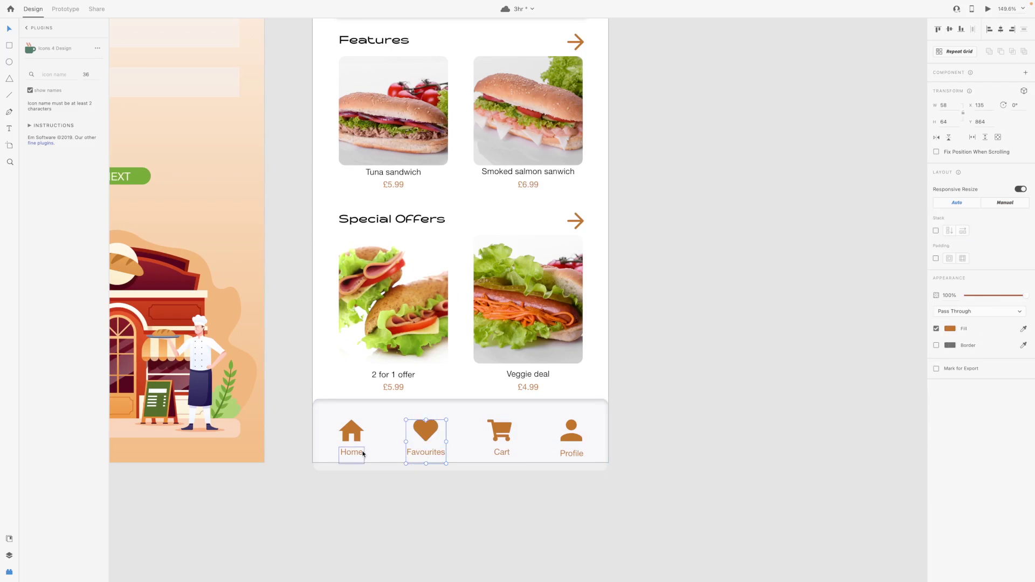
{"action": "left_click", "coordinate": [356, 433], "text": "shift"}
{"action": "left_click", "coordinate": [652, 451]}
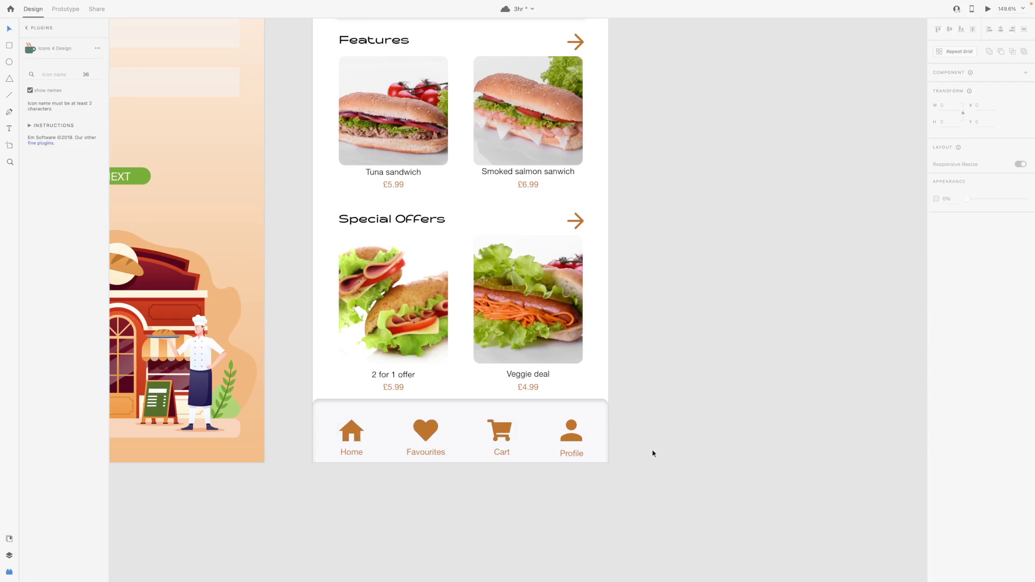
- Switch to Prototype mode at 150% zoom and select the Pick your bread screen
{"action": "key", "text": "super+minus"}
{"action": "key", "text": "super+equal"}
{"action": "left_click", "coordinate": [354, 429]}
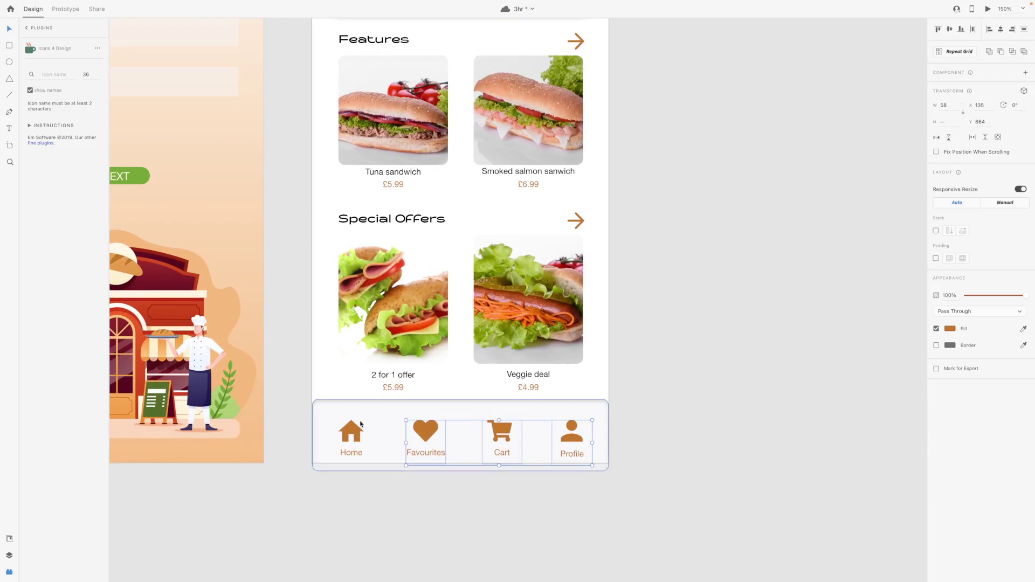
{"action": "key", "text": "super+2"}
{"action": "left_click", "coordinate": [518, 324]}
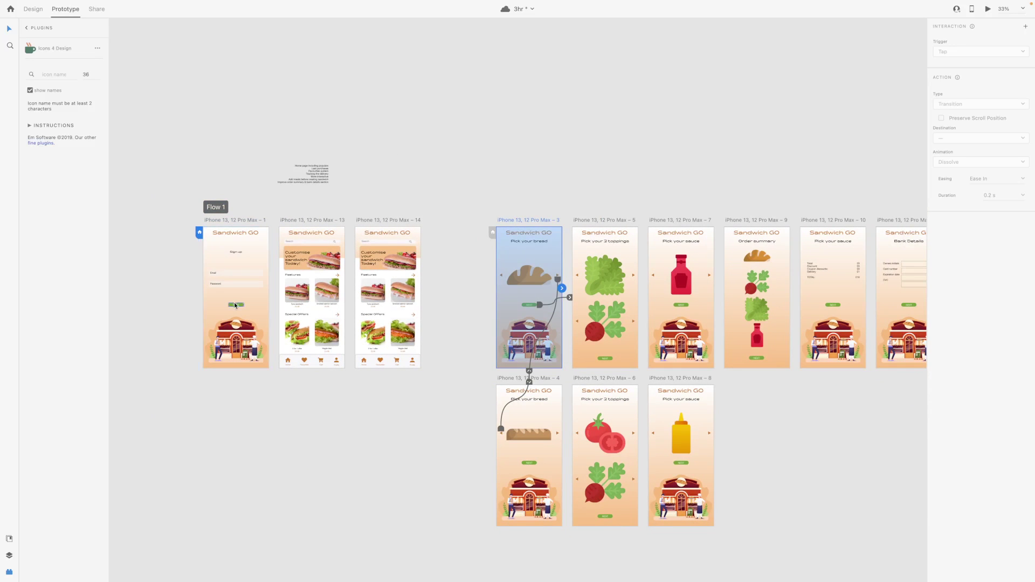
- Review the bread screen's links to screens 4 and 5 and the toppings arrow's link to screen 6
{"action": "scroll", "coordinate": [439, 342], "scroll_direction": "right", "scroll_amount": 5}
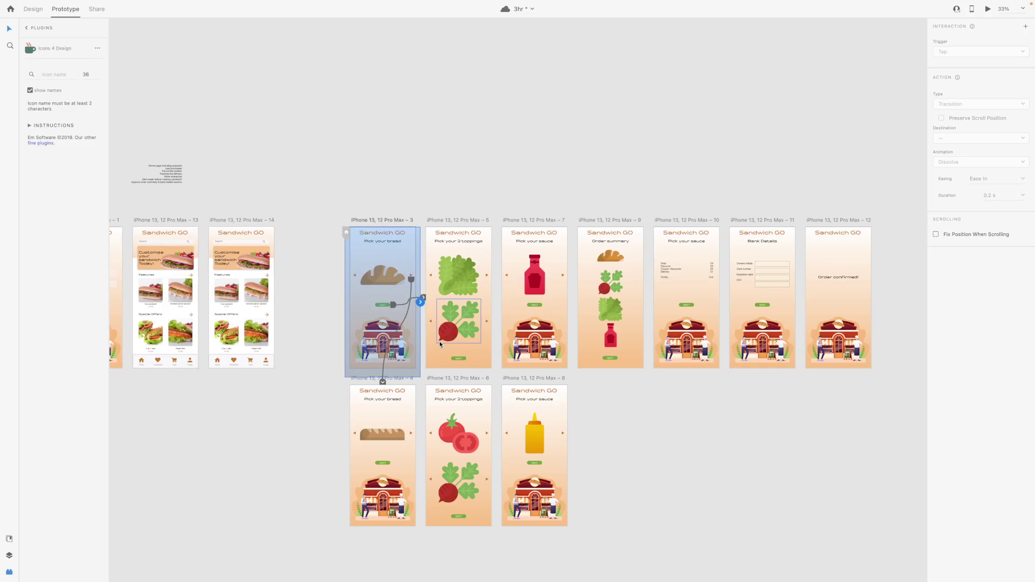
{"action": "left_click", "coordinate": [401, 307]}
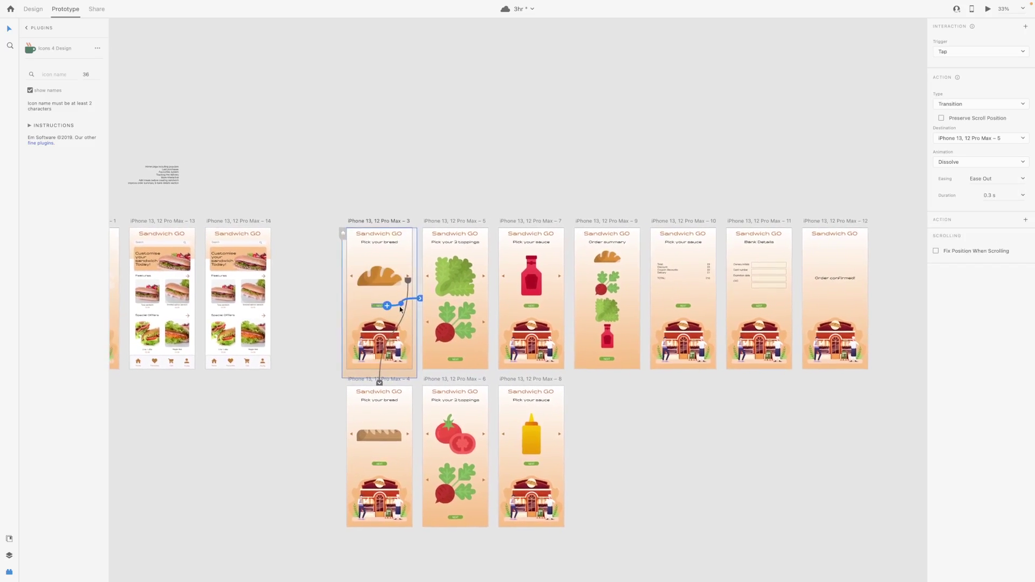
{"action": "left_click", "coordinate": [400, 308]}
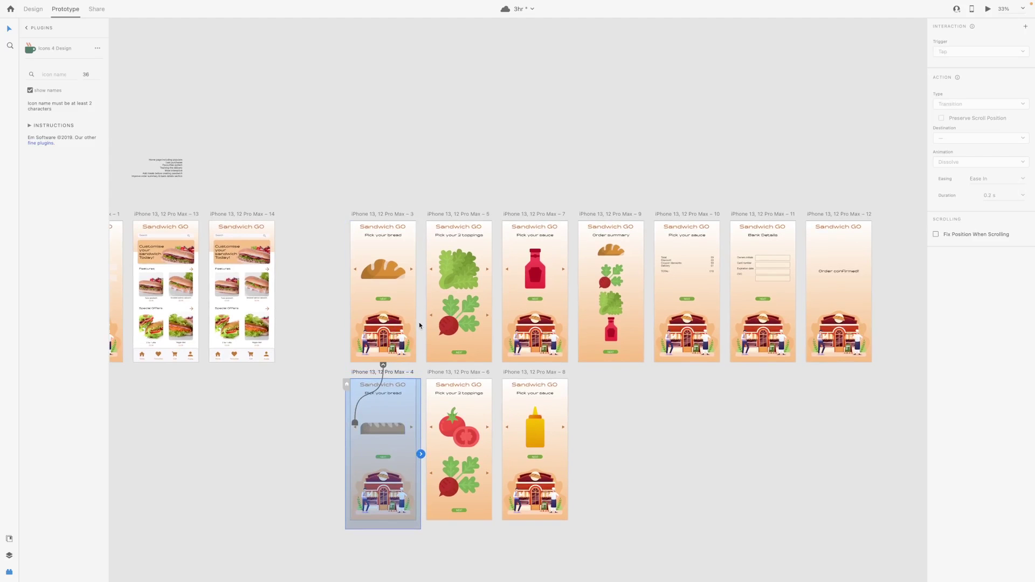
{"action": "left_click", "coordinate": [487, 270]}
{"action": "left_click", "coordinate": [487, 270]}
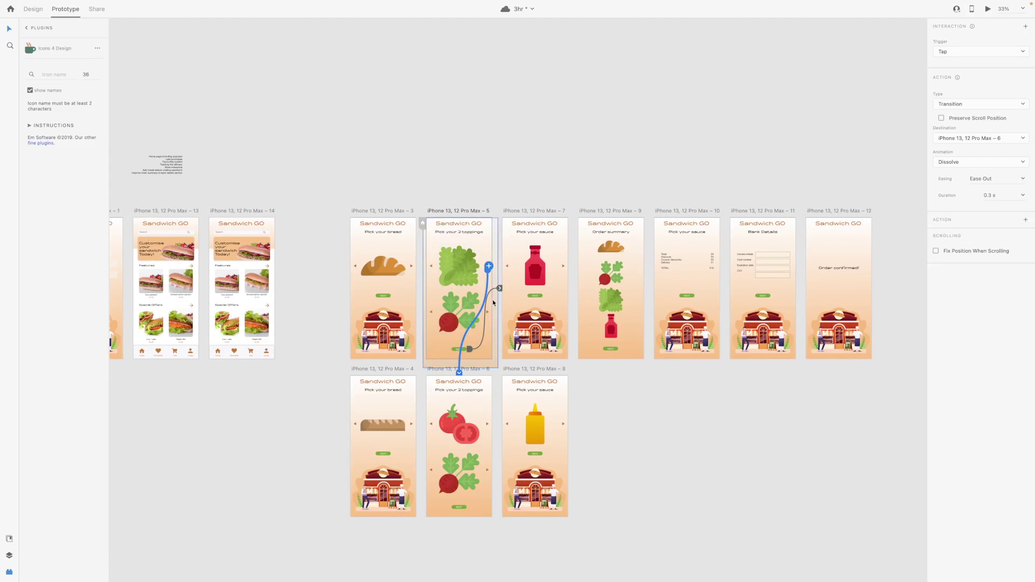
{"action": "left_click", "coordinate": [487, 405]}
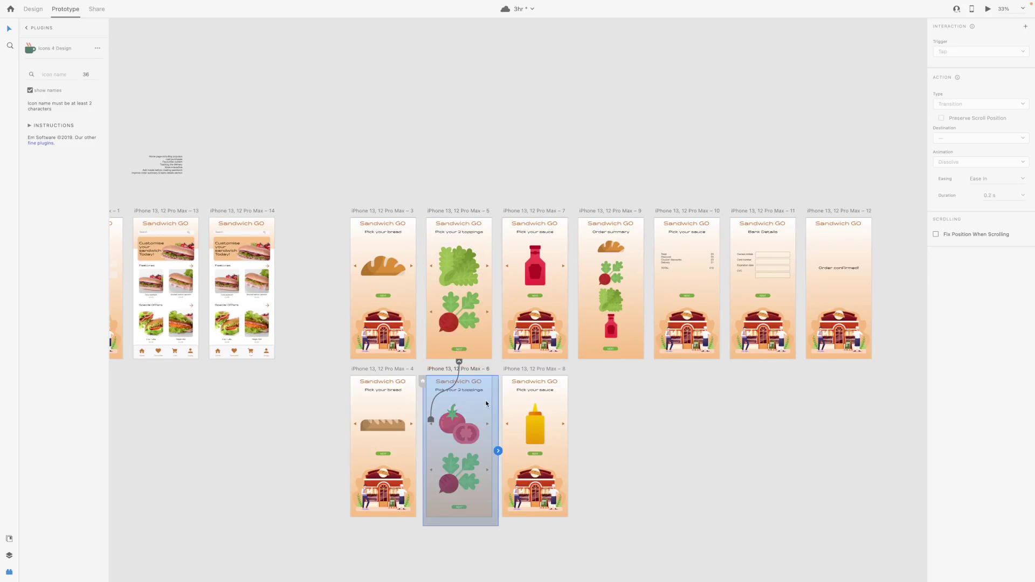
- Link screen 8's left arrow back to the Pick your sauce screen 7
{"action": "left_click", "coordinate": [506, 297]}
{"action": "left_click", "coordinate": [508, 434]}
{"action": "left_click_drag", "start_coordinate": [509, 435], "coordinate": [528, 330]}
{"action": "left_click", "coordinate": [551, 305]}
{"action": "scroll", "coordinate": [550, 304], "scroll_direction": "down", "scroll_amount": 1}
{"action": "scroll", "coordinate": [544, 305], "scroll_direction": "right", "scroll_amount": 3}
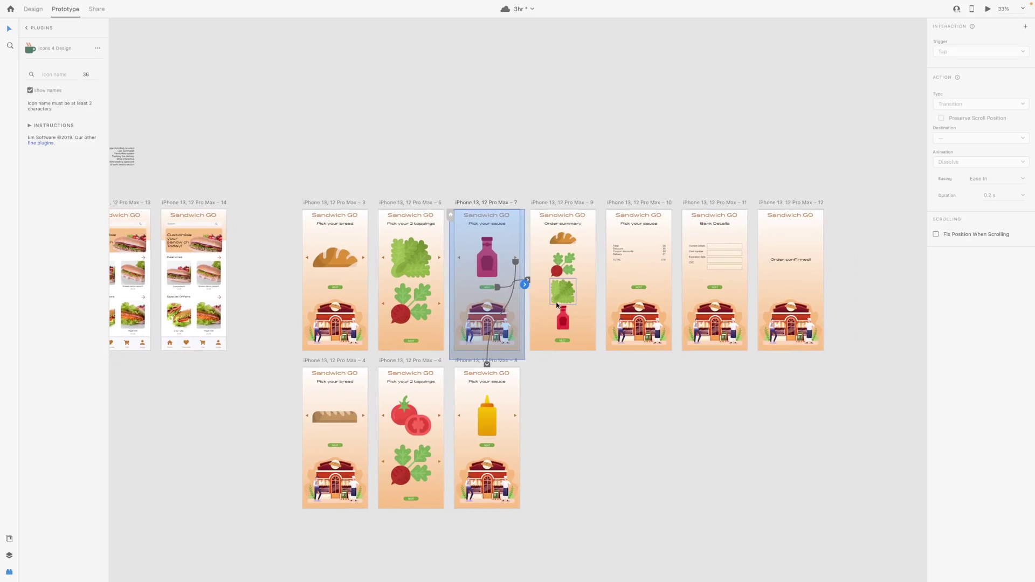
- Check the Order summary screen's link, then reselect the Pick your bread screen
{"action": "left_click", "coordinate": [534, 308]}
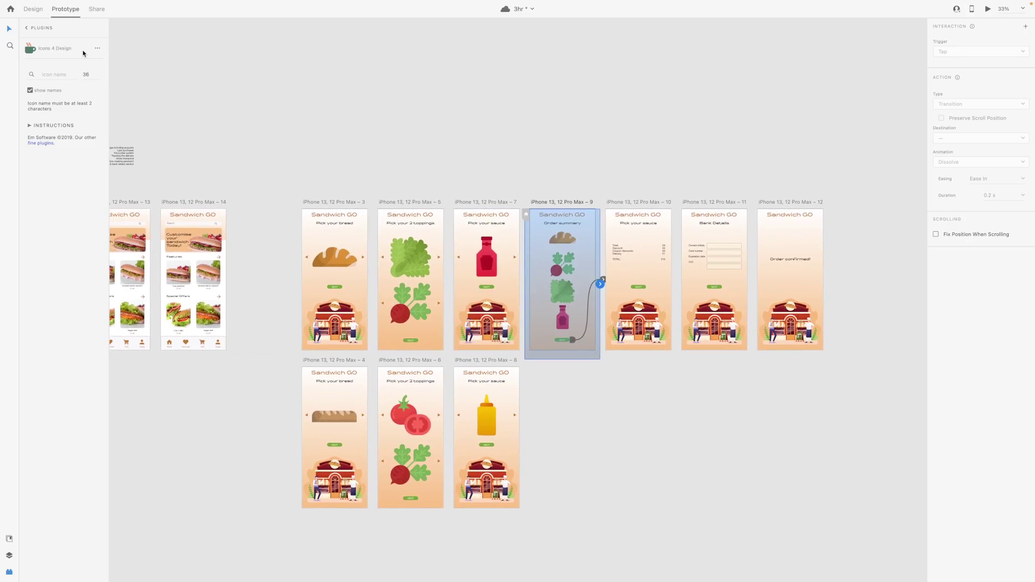
{"action": "key", "text": "Escape"}
{"action": "scroll", "coordinate": [561, 314], "scroll_direction": "left", "scroll_amount": 5}
{"action": "scroll", "coordinate": [561, 314], "scroll_direction": "right", "scroll_amount": 2}
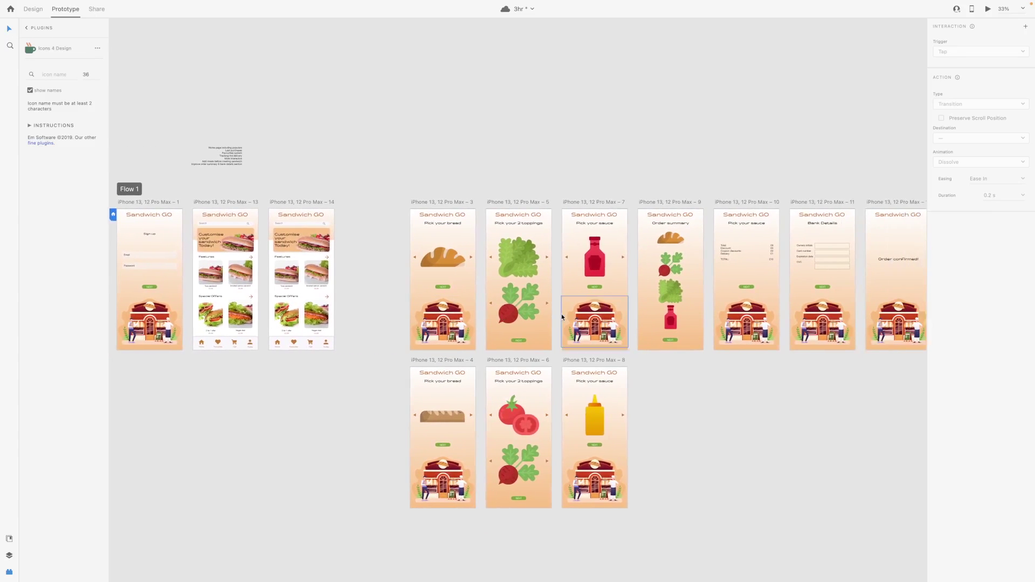
{"action": "left_click", "coordinate": [470, 352]}
- Return to Design mode and select all screens, from home through Order confirmed plus screen 8
{"action": "key", "text": "ctrl+Tab"}
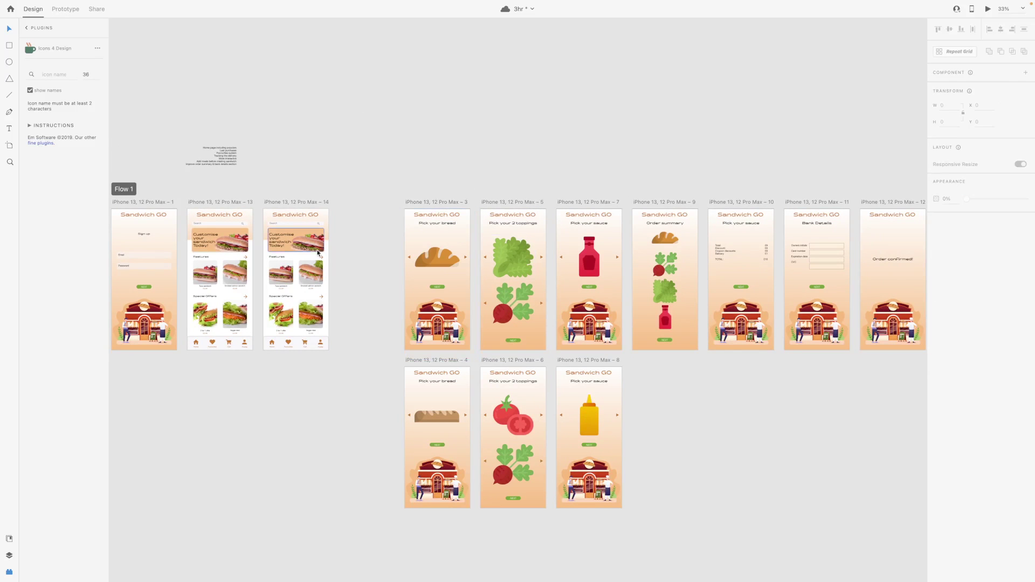
{"action": "scroll", "coordinate": [361, 287], "scroll_direction": "left", "scroll_amount": 3}
{"action": "scroll", "coordinate": [361, 286], "scroll_direction": "right", "scroll_amount": 5}
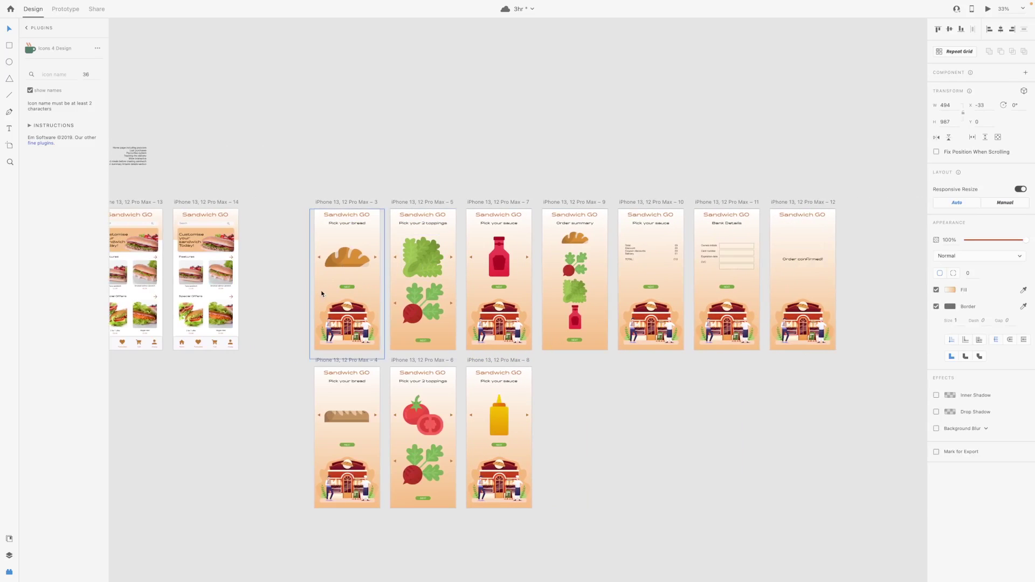
{"action": "left_click", "coordinate": [204, 280], "text": "shift"}
{"action": "left_click", "coordinate": [423, 280], "text": "shift"}
{"action": "left_click", "coordinate": [471, 292], "text": "shift"}
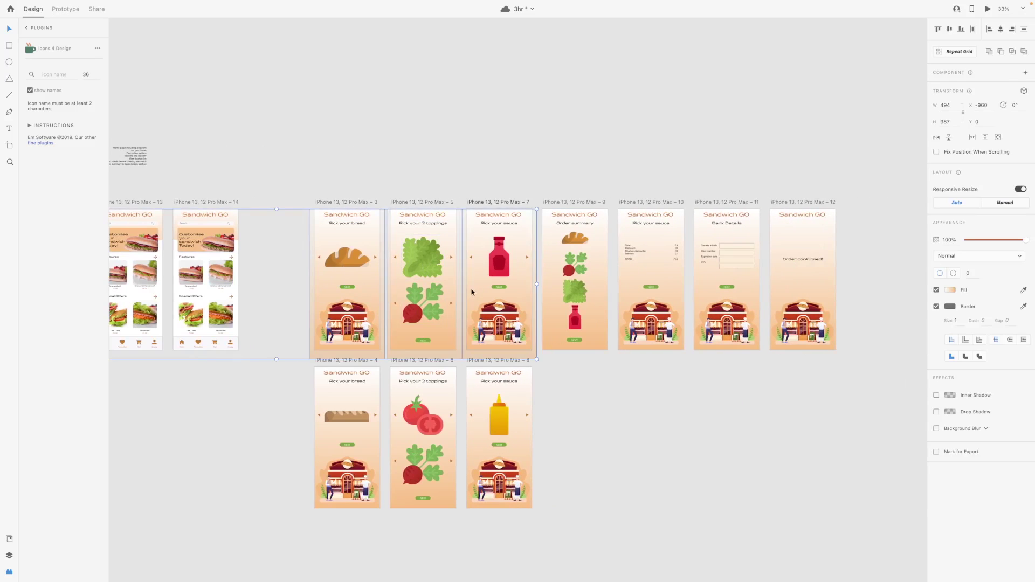
{"action": "left_click", "coordinate": [548, 273], "text": "shift"}
{"action": "left_click", "coordinate": [629, 277], "text": "shift"}
{"action": "left_click", "coordinate": [723, 281], "text": "shift"}
{"action": "left_click", "coordinate": [797, 285], "text": "shift"}
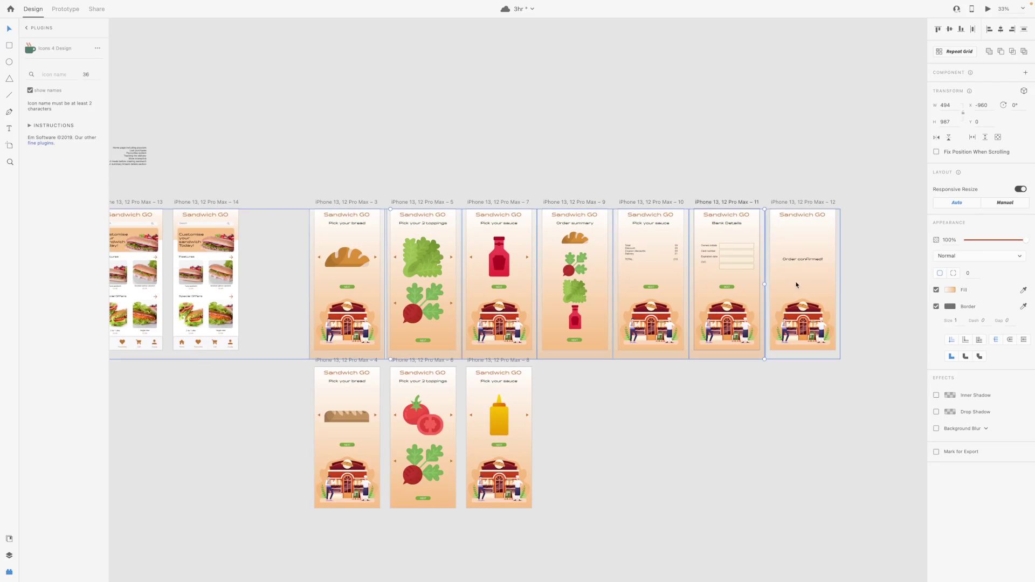
{"action": "left_click", "coordinate": [526, 399], "text": "shift"}
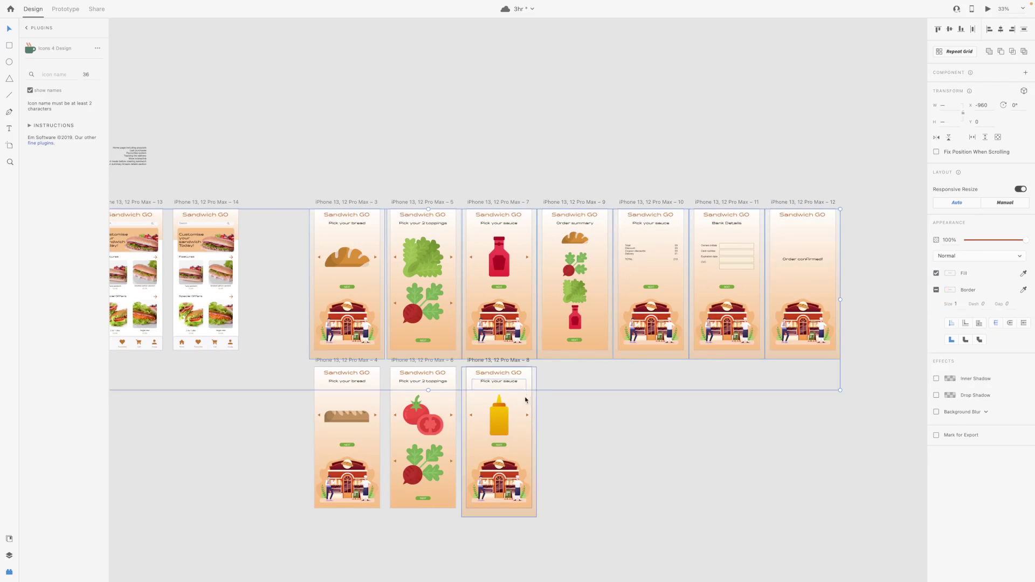
- Enter a new Opacity value for the selected screens, then deselect them
{"action": "left_click", "coordinate": [526, 399], "text": "shift"}
{"action": "left_click", "coordinate": [963, 243]}
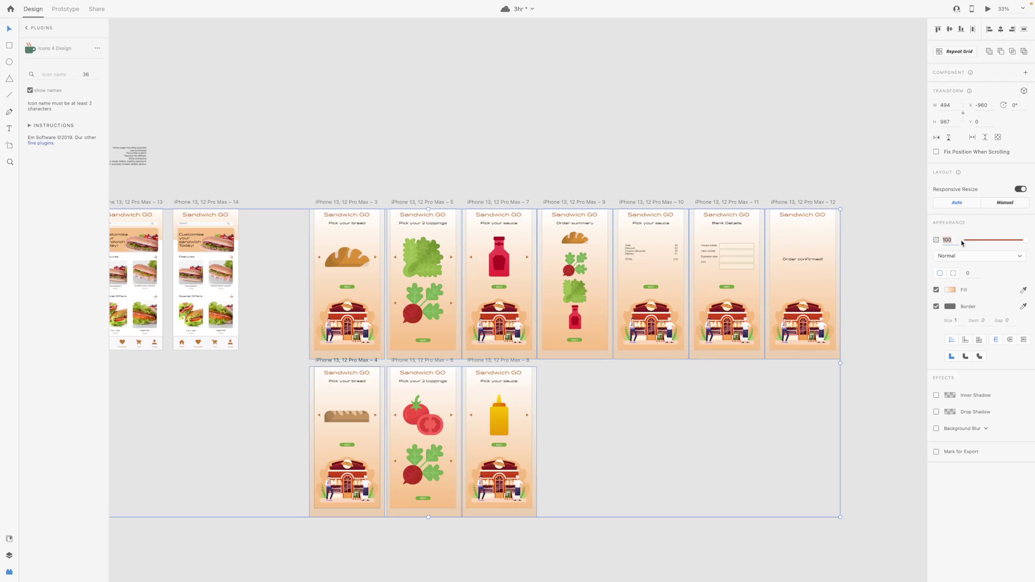
{"action": "key", "text": "Return"}
{"action": "left_click", "coordinate": [797, 432]}
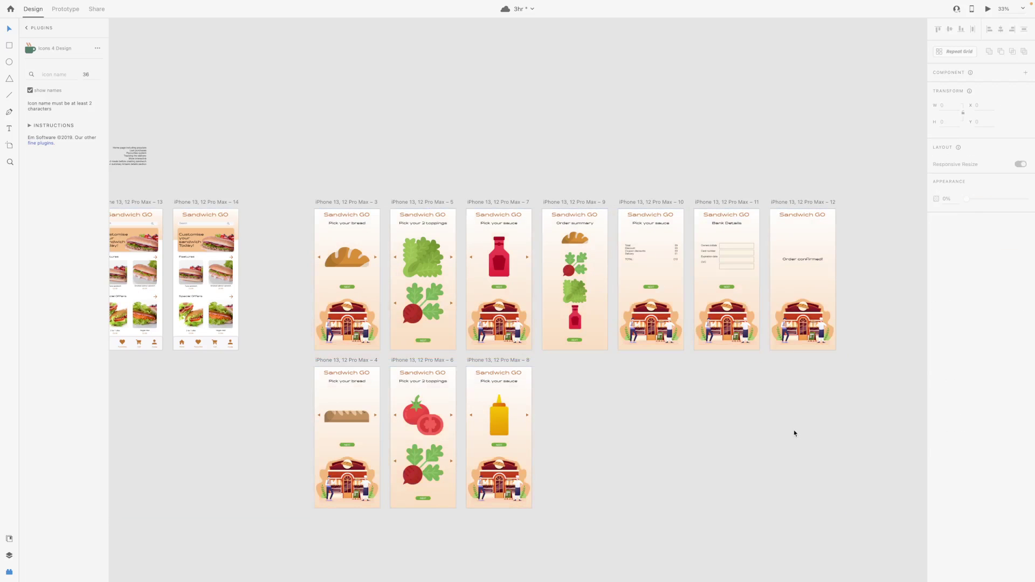
{"action": "scroll", "coordinate": [539, 377], "scroll_direction": "left", "scroll_amount": 5}
- Give the Email and Password fields corner radius 9 and a drop shadow
{"action": "key", "text": "ctrl+z"}
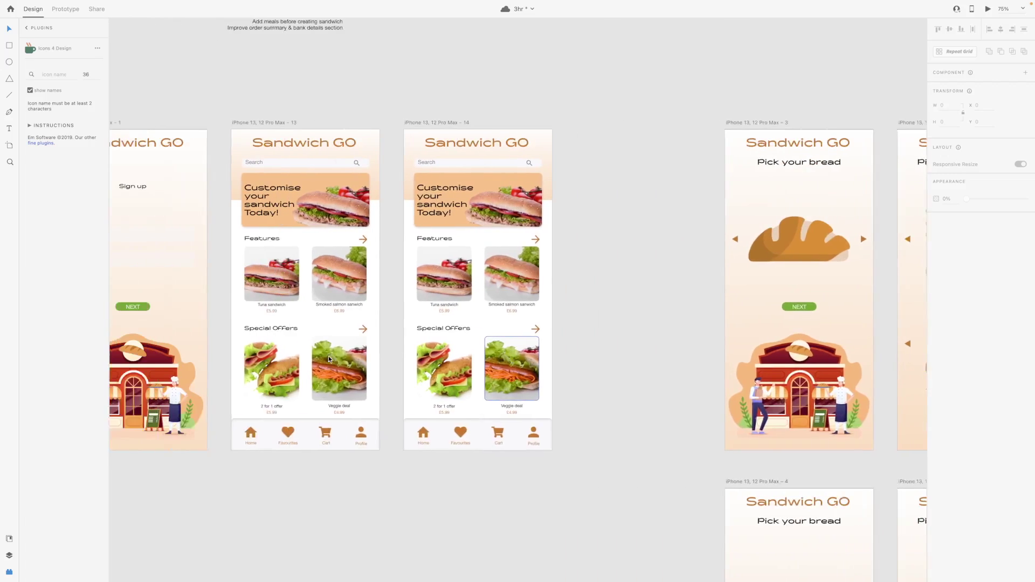
{"action": "type", "text": "9"}
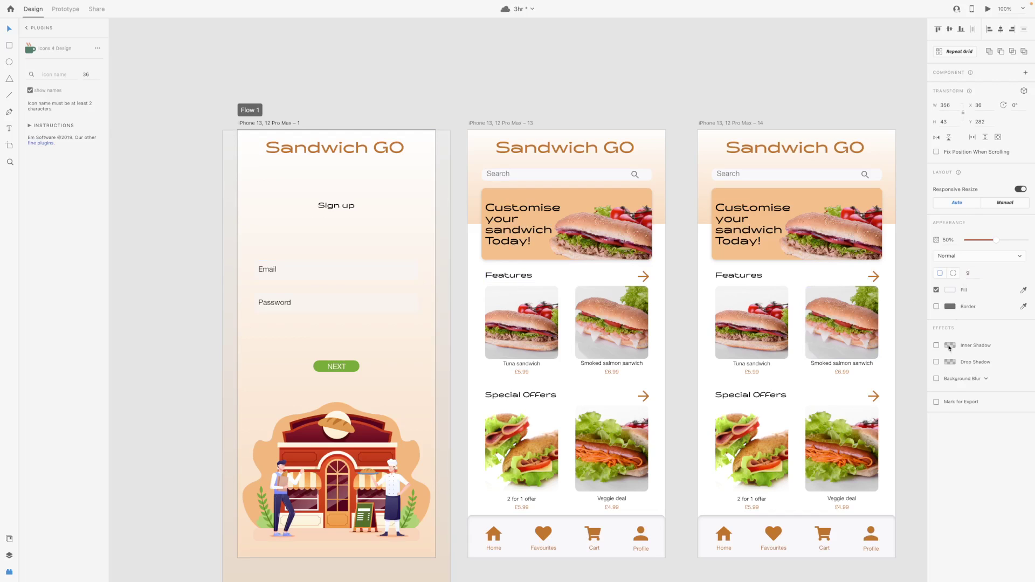
{"action": "left_click", "coordinate": [936, 362]}
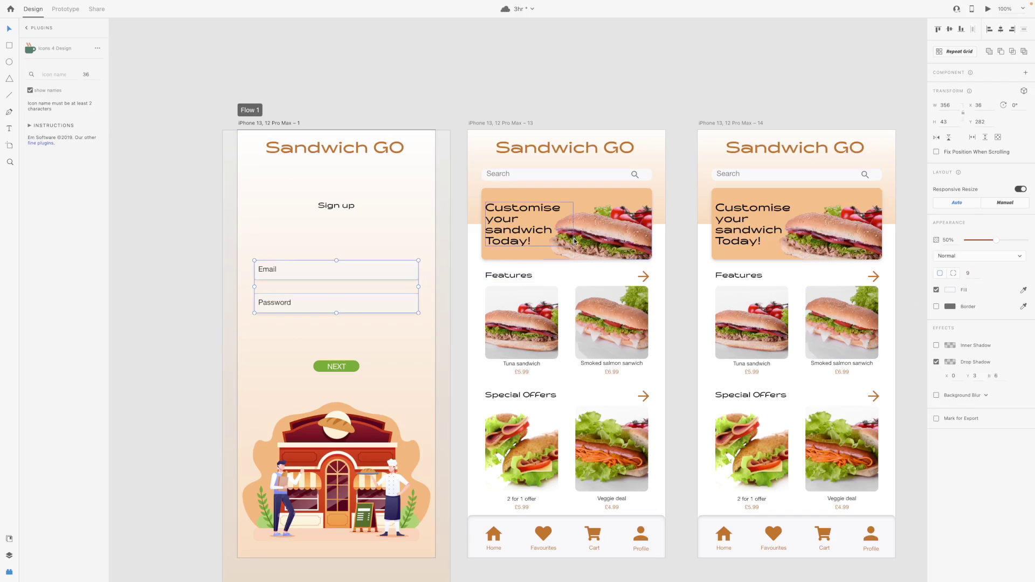
- Select the home screen's Search bar, then deselect and pan to the bread-to-order-summary screens
{"action": "left_click", "coordinate": [566, 174]}
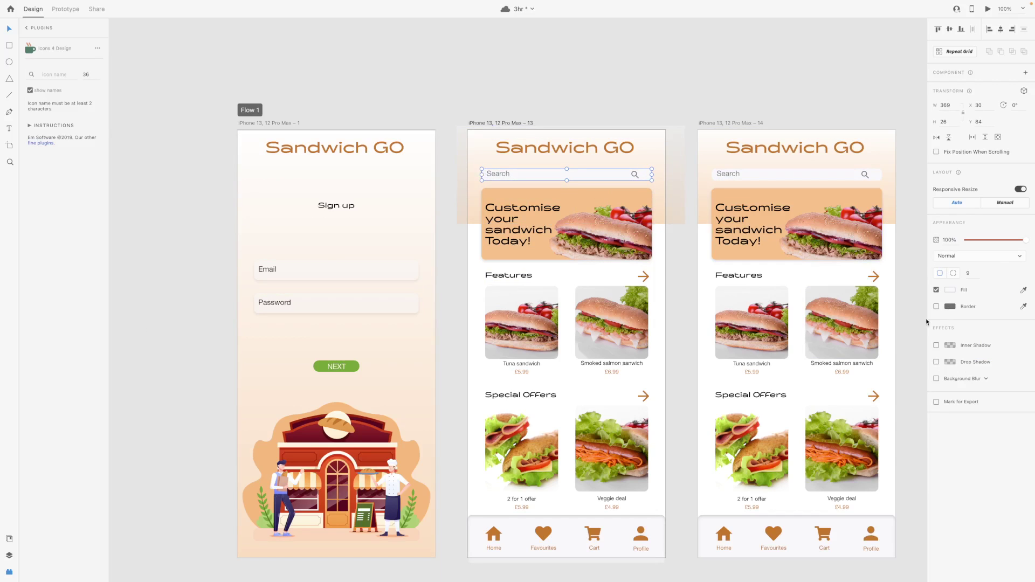
{"action": "left_click", "coordinate": [601, 88]}
{"action": "scroll", "coordinate": [283, 316], "scroll_direction": "down", "scroll_amount": 3}
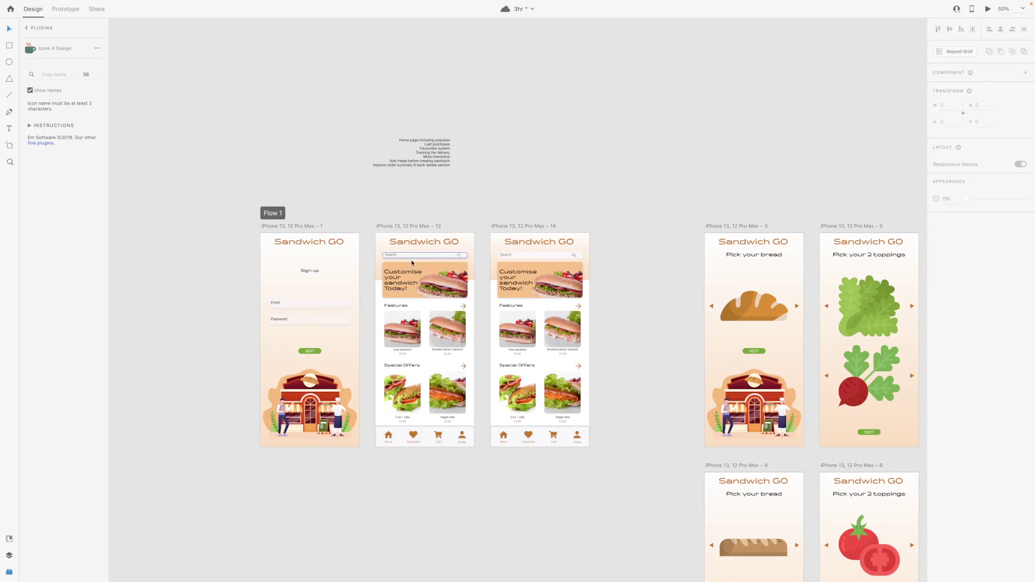
{"action": "scroll", "coordinate": [464, 287], "scroll_direction": "down", "scroll_amount": 1}
{"action": "scroll", "coordinate": [464, 287], "scroll_direction": "right", "scroll_amount": 2}
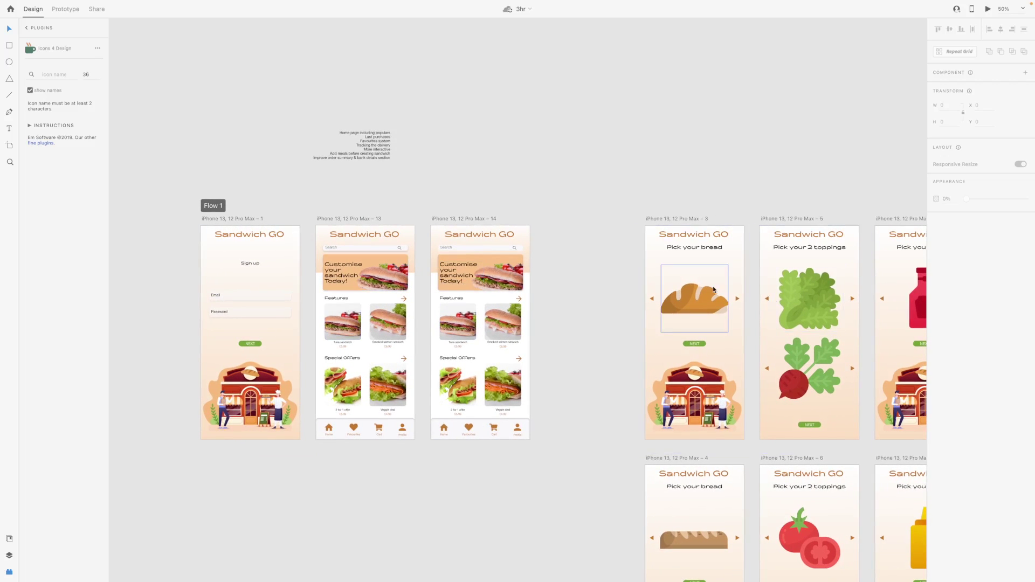
{"action": "scroll", "coordinate": [715, 290], "scroll_direction": "right", "scroll_amount": 10}
{"action": "scroll", "coordinate": [413, 311], "scroll_direction": "down", "scroll_amount": 3}
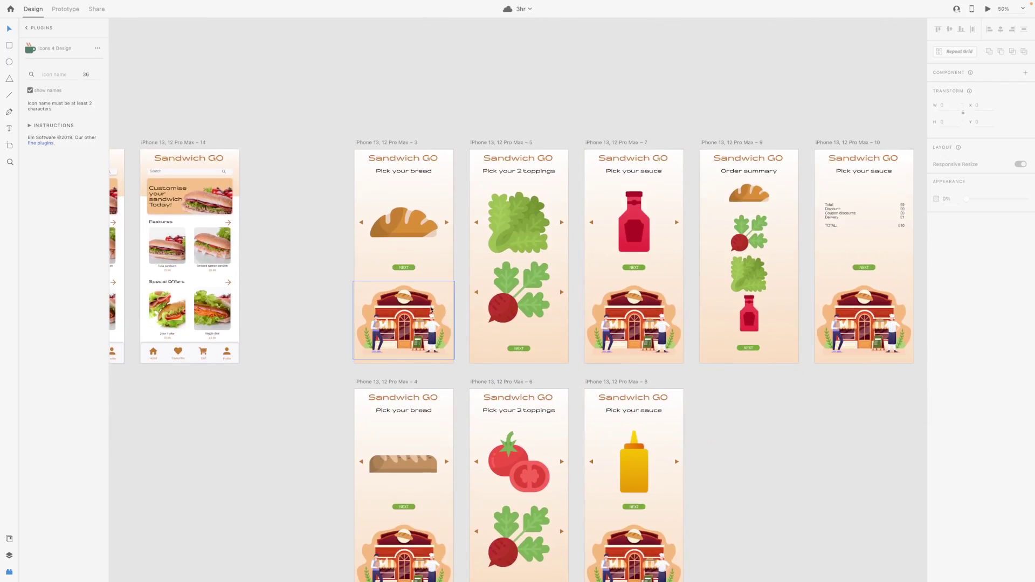
- Delete the bread screen's shop illustration and move its NEXT button and bread group lower
{"action": "left_click", "coordinate": [411, 310]}
{"action": "key", "text": "Delete"}
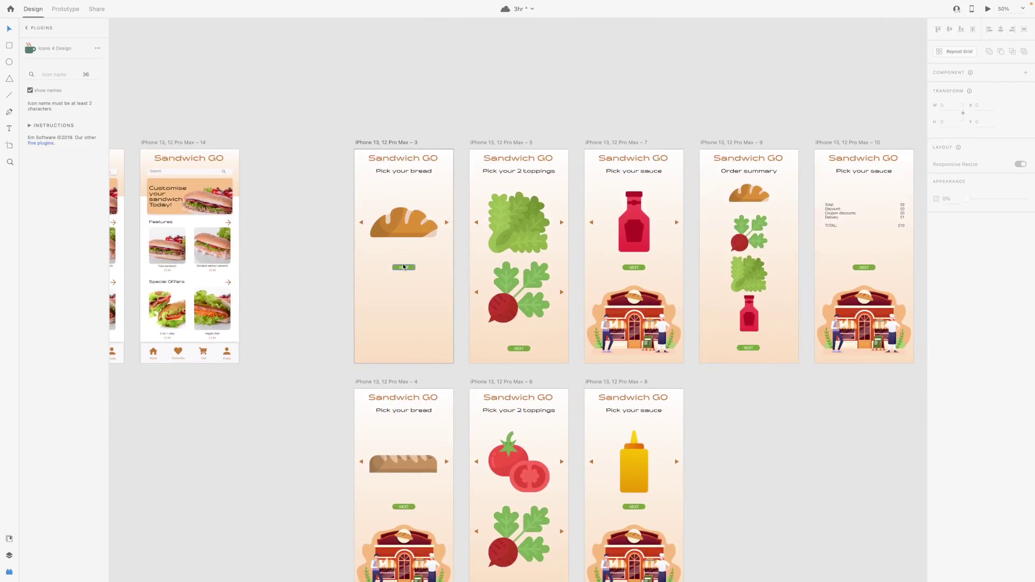
{"action": "left_click_drag", "start_coordinate": [404, 268], "coordinate": [404, 349]}
{"action": "left_click_drag", "start_coordinate": [407, 234], "coordinate": [405, 263]}
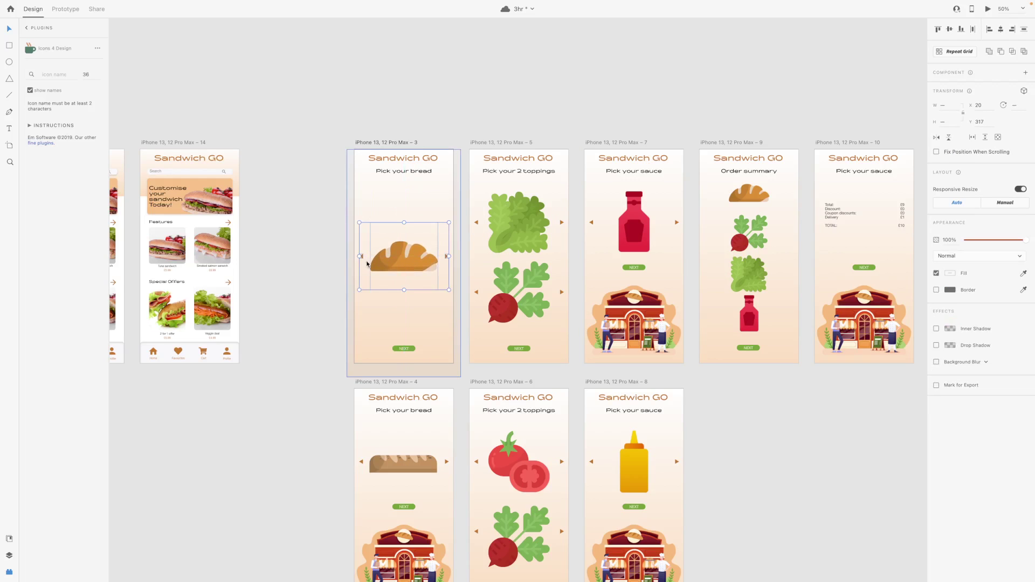
{"action": "left_click", "coordinate": [295, 270]}
- Resize the alternate bread screen's gradient into a 192-high header band behind its title
{"action": "scroll", "coordinate": [298, 273], "scroll_direction": "down", "scroll_amount": 3}
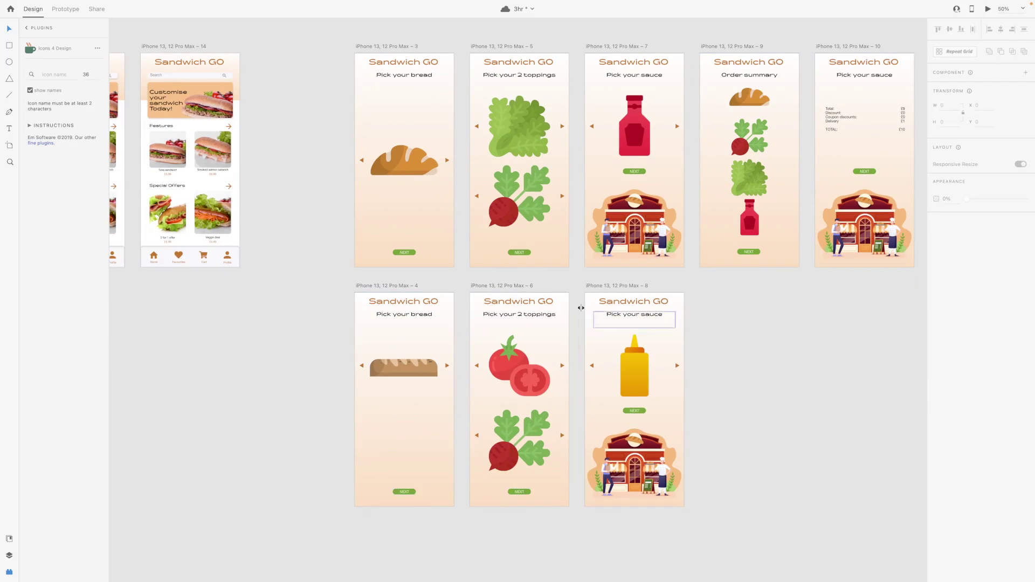
{"action": "scroll", "coordinate": [318, 285], "scroll_direction": "left", "scroll_amount": 8}
{"action": "scroll", "coordinate": [318, 286], "scroll_direction": "up", "scroll_amount": 1}
{"action": "scroll", "coordinate": [318, 288], "scroll_direction": "right", "scroll_amount": 15}
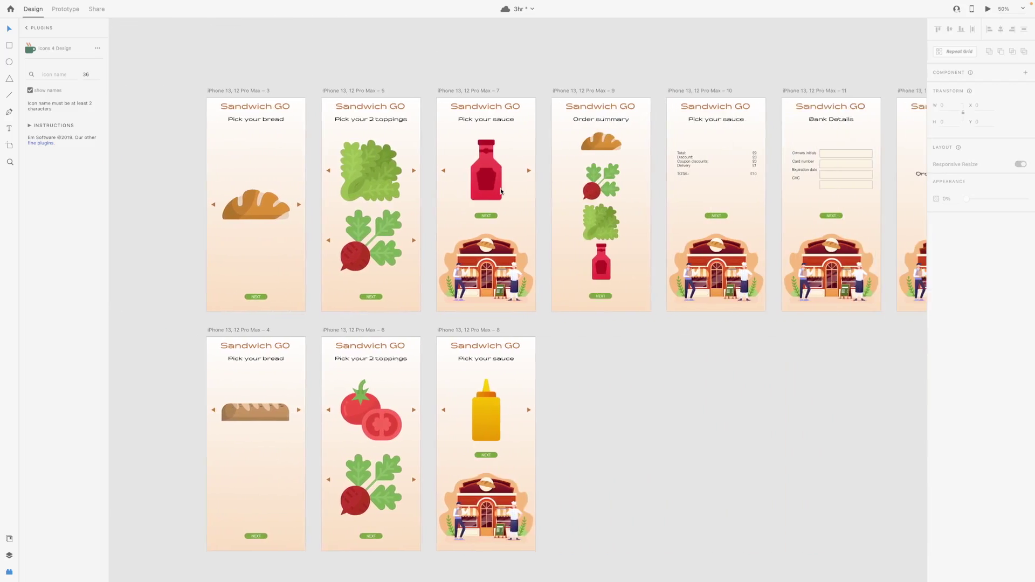
{"action": "scroll", "coordinate": [397, 292], "scroll_direction": "left", "scroll_amount": 8}
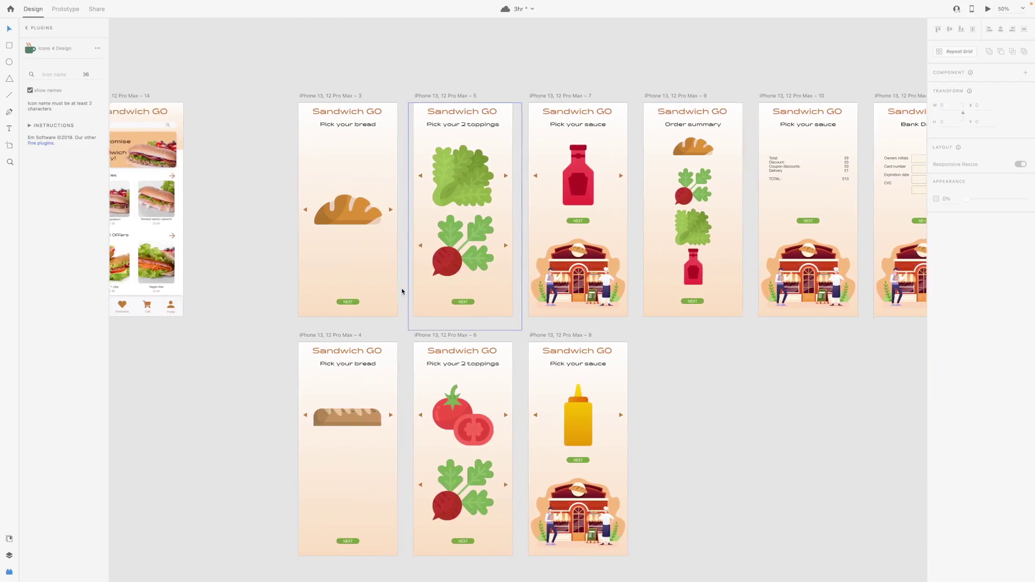
{"action": "left_click", "coordinate": [377, 416]}
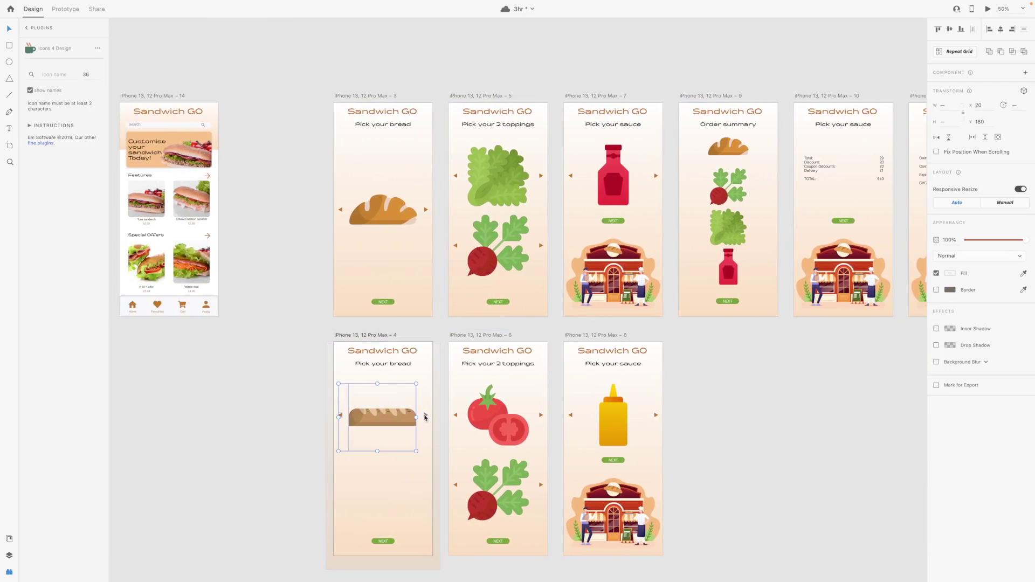
{"action": "scroll", "coordinate": [389, 419], "scroll_direction": "left", "scroll_amount": 3}
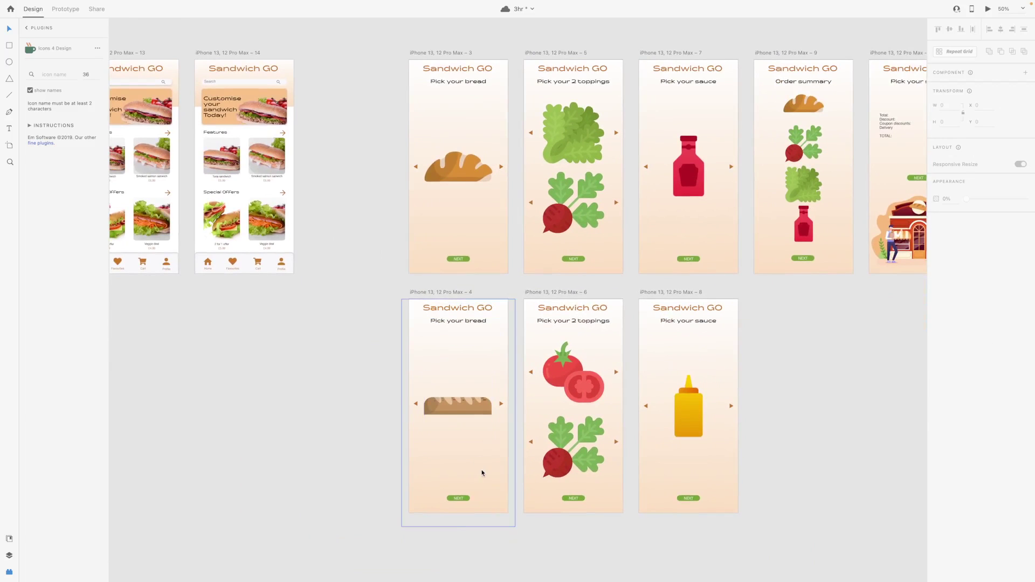
{"action": "mouse_move", "coordinate": [480, 473]}
{"action": "left_mouse_down"}
{"action": "mouse_move", "coordinate": [256, 468]}
{"action": "mouse_move", "coordinate": [484, 466]}
{"action": "left_mouse_up"}
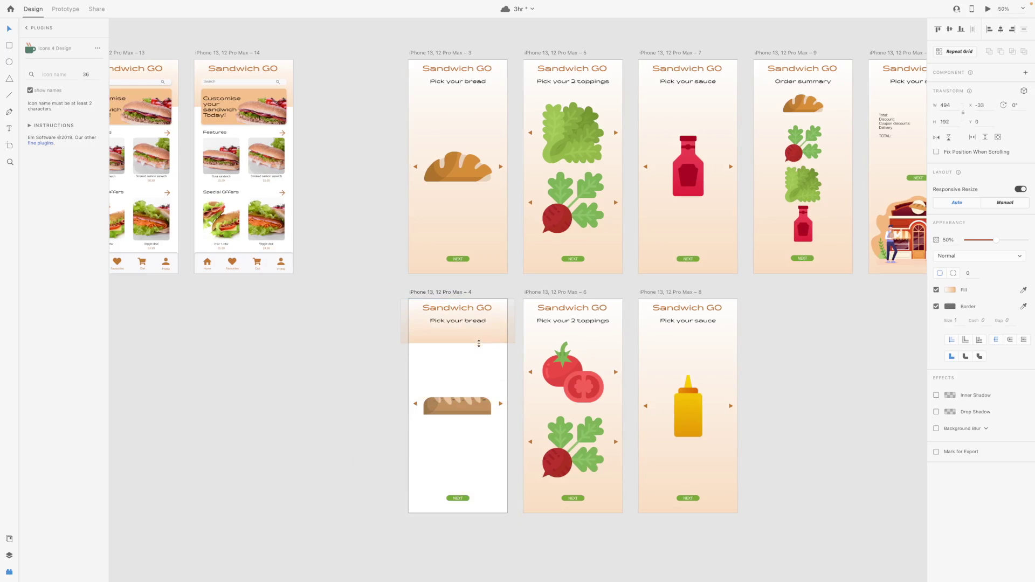
{"action": "left_click", "coordinate": [300, 423]}
{"action": "scroll", "coordinate": [300, 422], "scroll_direction": "up", "scroll_amount": 2}
- Copy the home screen's bottom navigation bar onto the Pick your bread screen
{"action": "left_click_drag", "start_coordinate": [175, 423], "coordinate": [330, 384]}
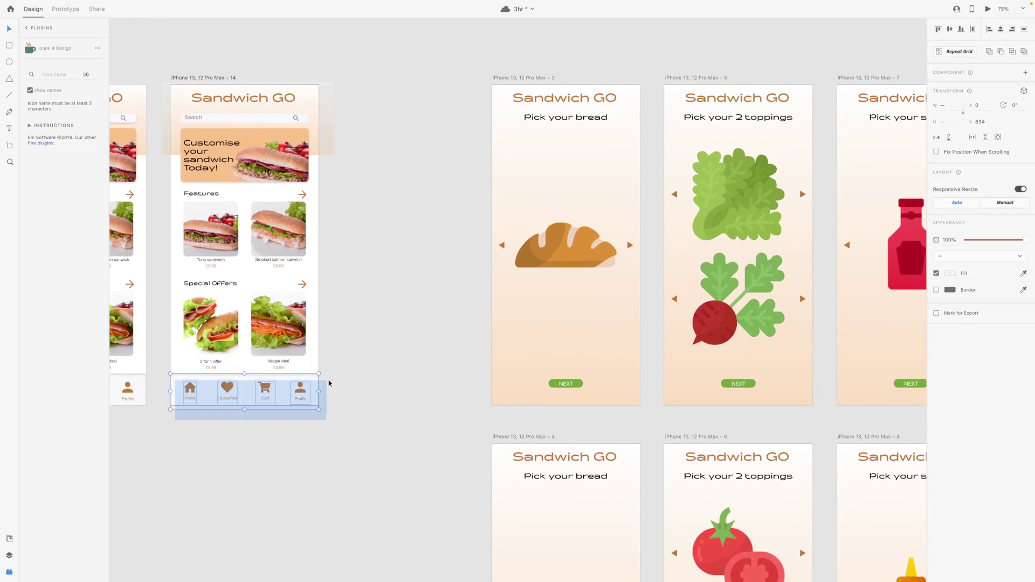
{"action": "key", "text": "ctrl+c"}
{"action": "left_click", "coordinate": [588, 361]}
{"action": "key", "text": "ctrl+v"}
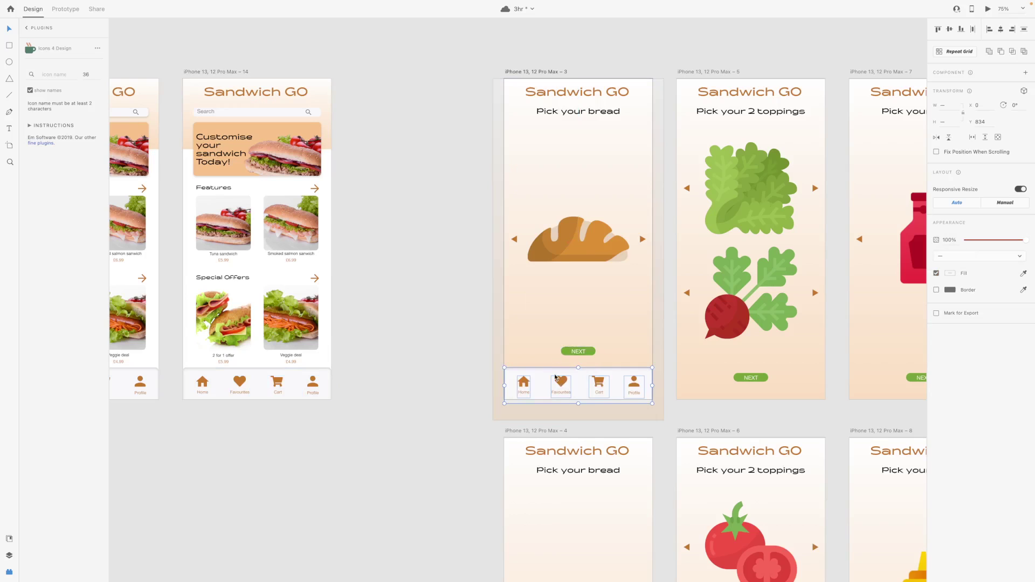
{"action": "scroll", "coordinate": [555, 378], "scroll_direction": "right", "scroll_amount": 3}
{"action": "scroll", "coordinate": [556, 377], "scroll_direction": "up", "scroll_amount": 1}
- Top-align the NEXT buttons on the bread, toppings and sauce screens
{"action": "left_click", "coordinate": [518, 371]}
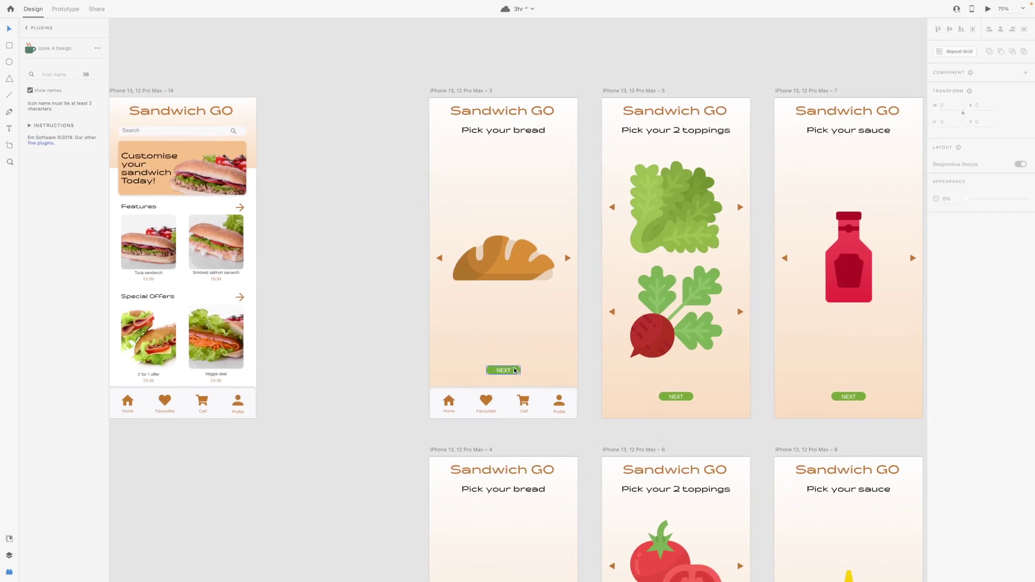
{"action": "scroll", "coordinate": [534, 372], "scroll_direction": "right", "scroll_amount": 2}
{"action": "left_click", "coordinate": [621, 398], "text": "shift"}
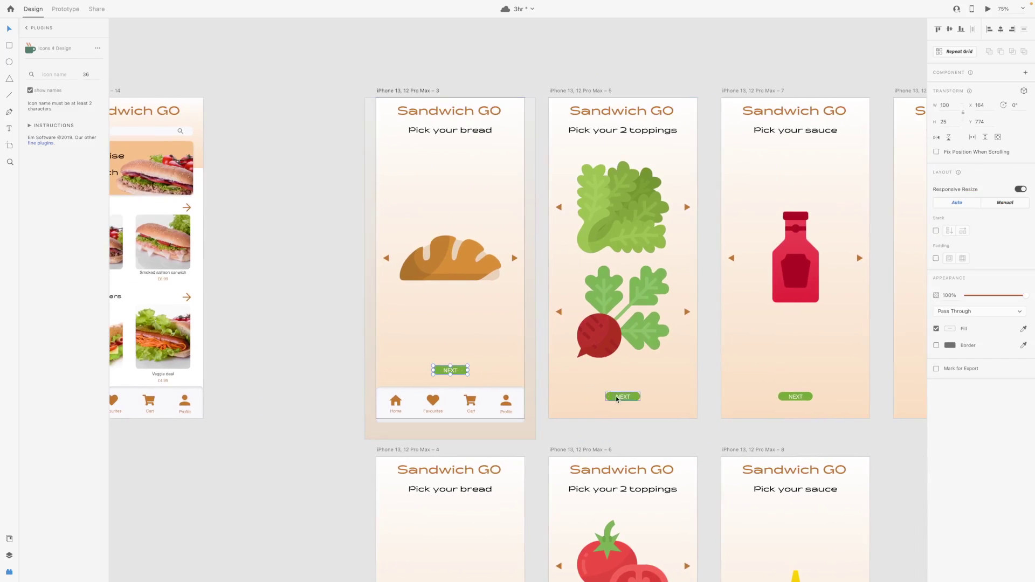
{"action": "left_click", "coordinate": [795, 396], "text": "shift"}
{"action": "key", "text": "ctrl+shift+Up"}
{"action": "scroll", "coordinate": [676, 251], "scroll_direction": "right", "scroll_amount": 10}
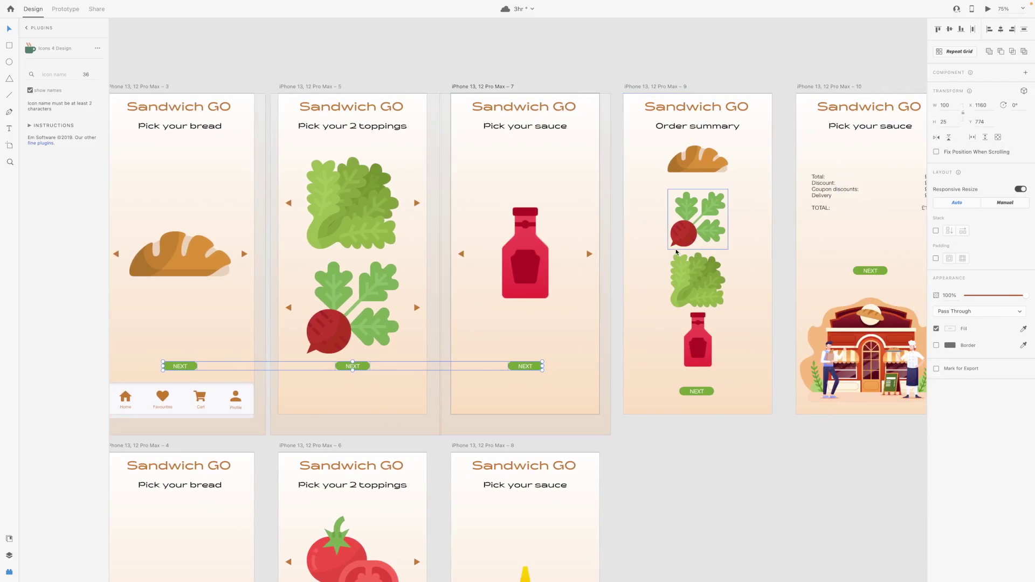
- Set the bread screen's header rectangle corner radius to 35
{"action": "scroll", "coordinate": [410, 324], "scroll_direction": "left", "scroll_amount": 14}
{"action": "scroll", "coordinate": [431, 243], "scroll_direction": "up", "scroll_amount": 2}
{"action": "left_click", "coordinate": [450, 180]}
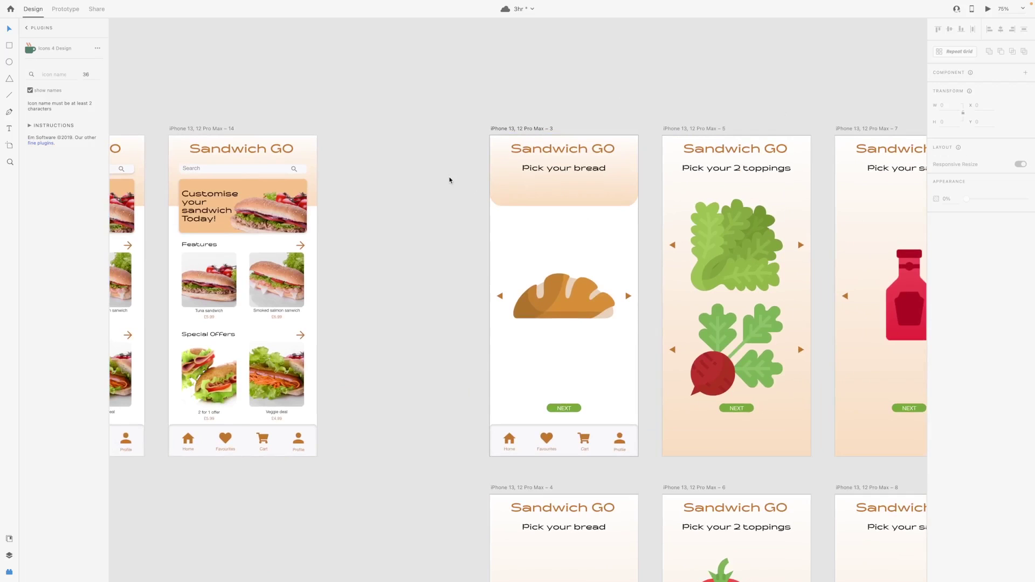
{"action": "left_click", "coordinate": [613, 208]}
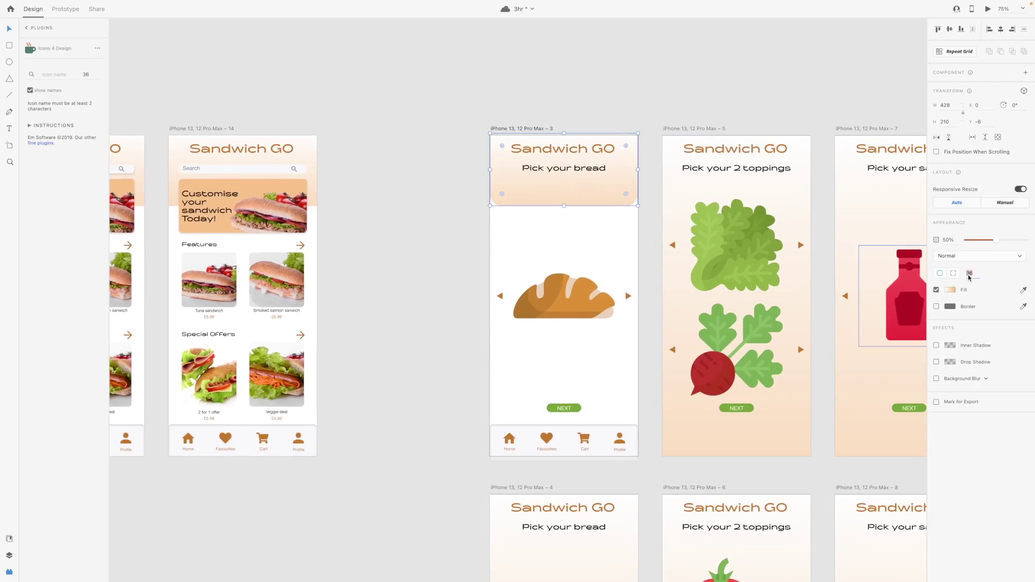
{"action": "type", "text": "35"}
{"action": "key", "text": "Return"}
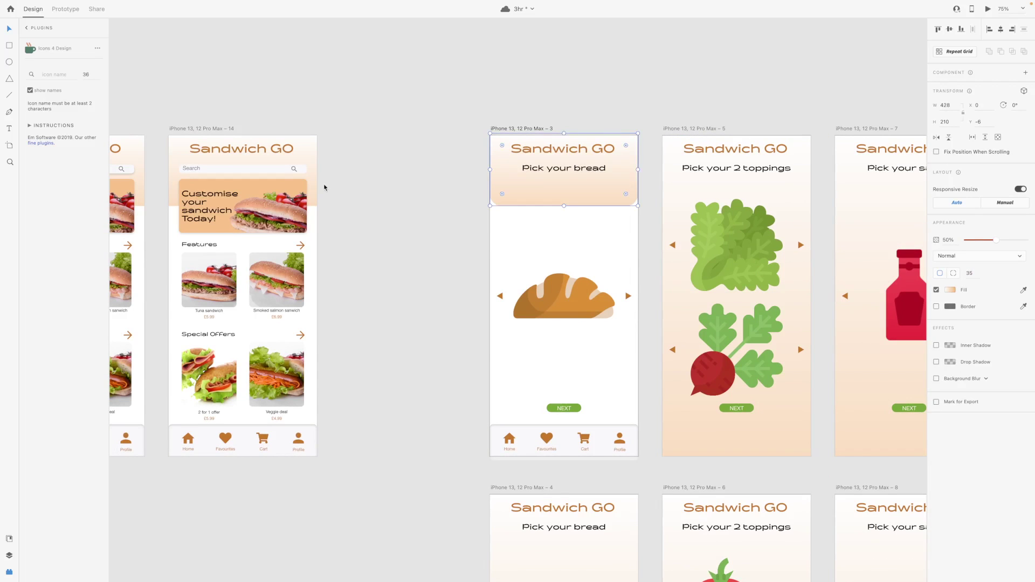
- Inspect both home screens' header rectangles, including the radius-9 drop-shadow banner
{"action": "left_click", "coordinate": [320, 186]}
{"action": "scroll", "coordinate": [338, 179], "scroll_direction": "left", "scroll_amount": 5}
{"action": "scroll", "coordinate": [338, 178], "scroll_direction": "left", "scroll_amount": 3}
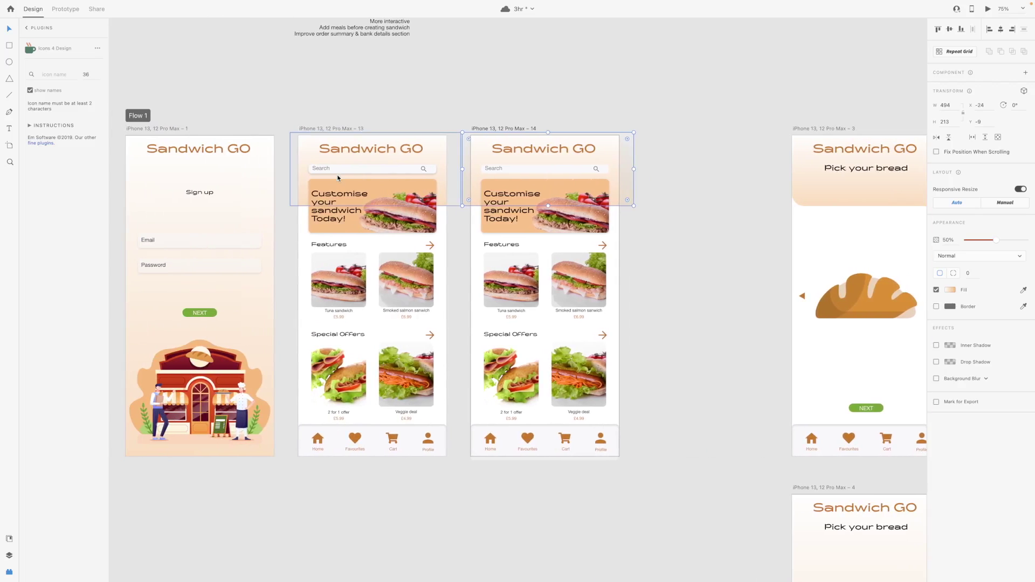
{"action": "left_click", "coordinate": [301, 172]}
{"action": "left_click", "coordinate": [717, 233]}
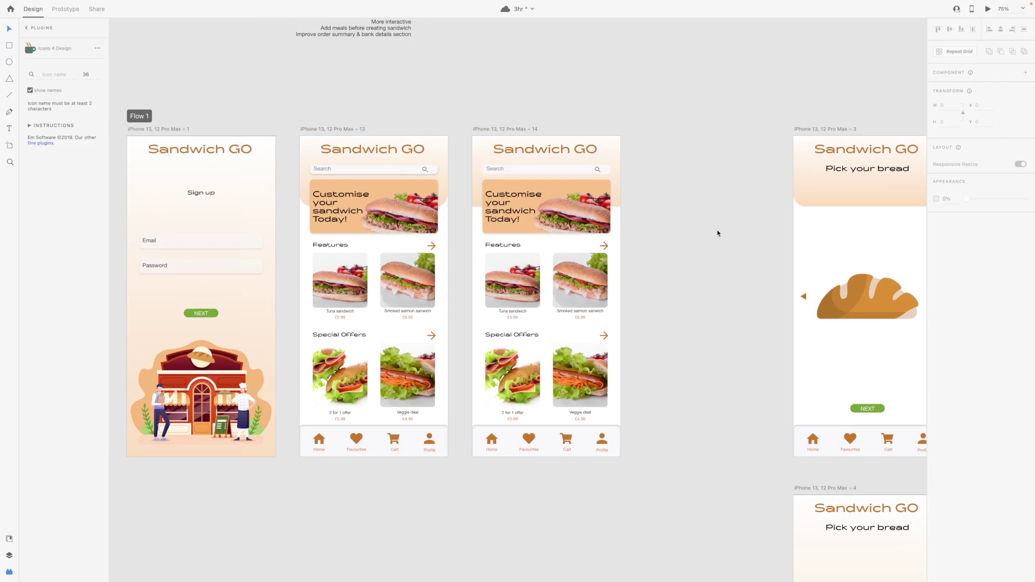
{"action": "scroll", "coordinate": [707, 226], "scroll_direction": "right", "scroll_amount": 8}
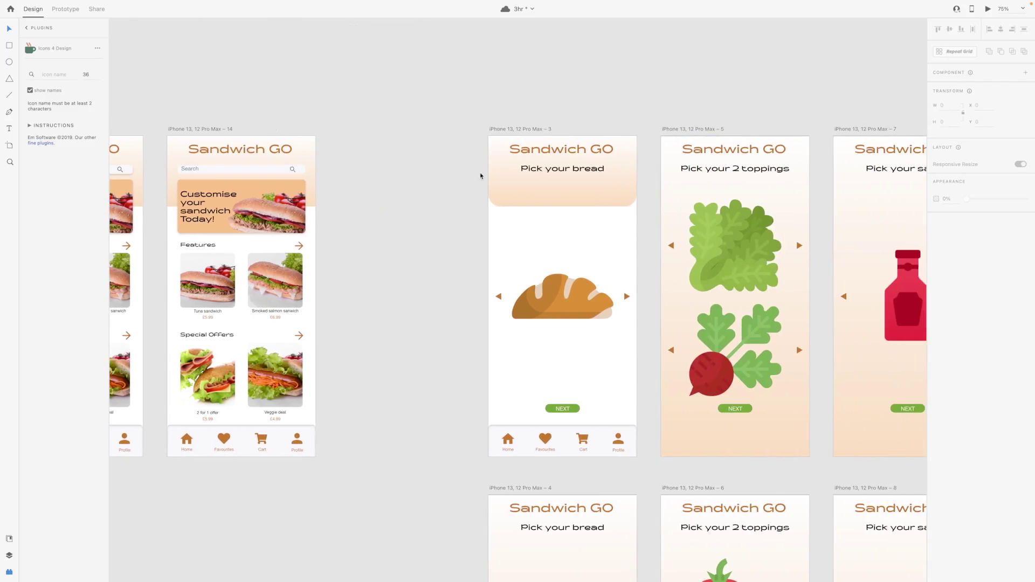
{"action": "scroll", "coordinate": [480, 175], "scroll_direction": "right", "scroll_amount": 4}
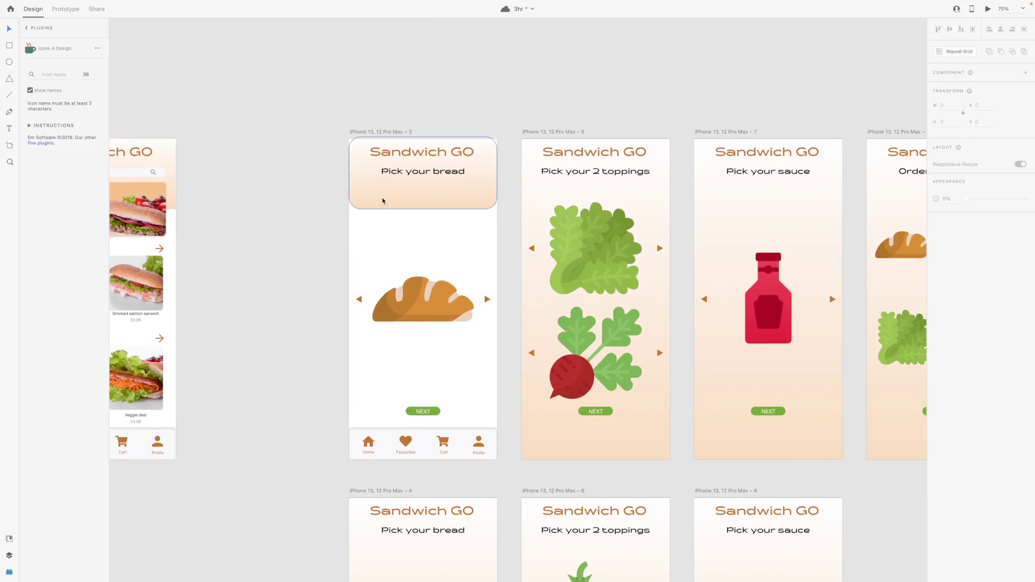
{"action": "scroll", "coordinate": [393, 248], "scroll_direction": "down", "scroll_amount": 3}
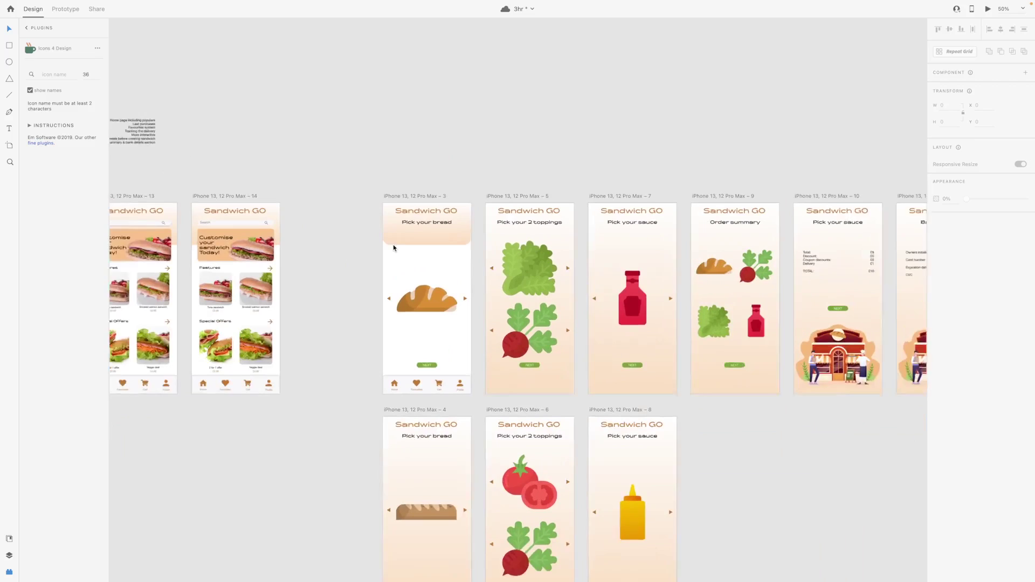
{"action": "scroll", "coordinate": [394, 248], "scroll_direction": "up", "scroll_amount": 1}
- Reselect the bread screen's rounded header band to check it, then pan across the screens
{"action": "left_click", "coordinate": [393, 243]}
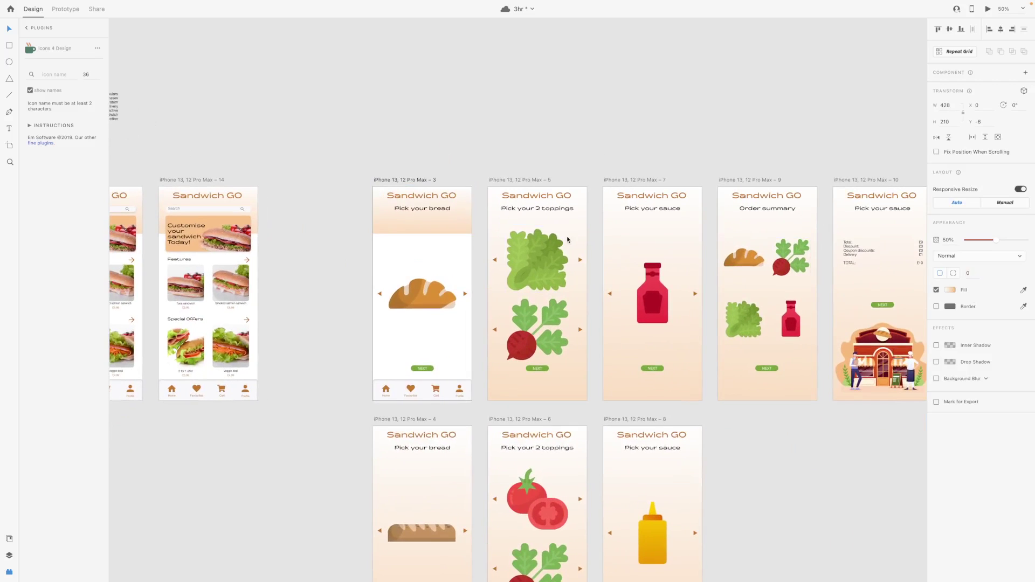
{"action": "left_click", "coordinate": [364, 254]}
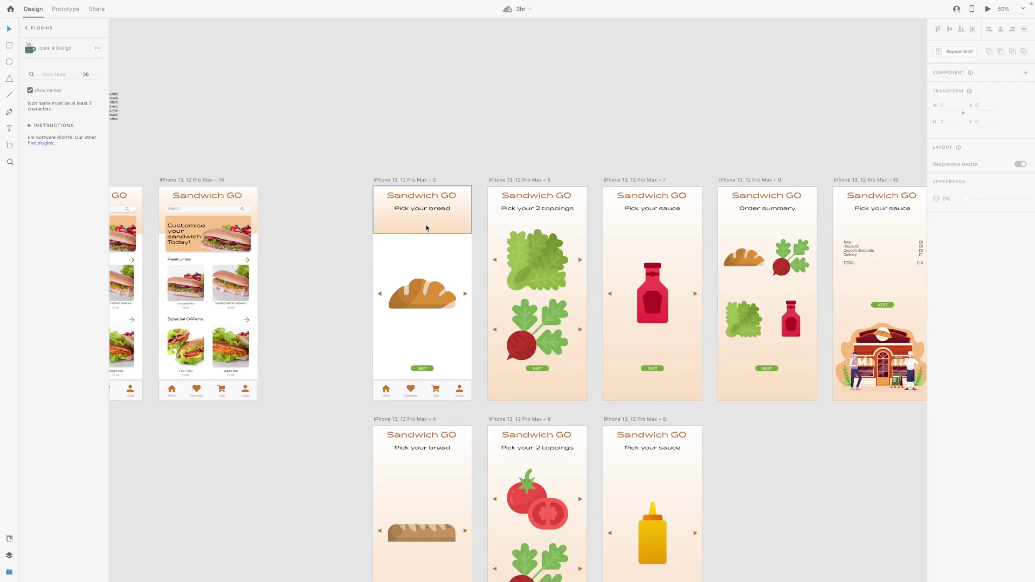
{"action": "scroll", "coordinate": [428, 232], "scroll_direction": "left", "scroll_amount": 1}
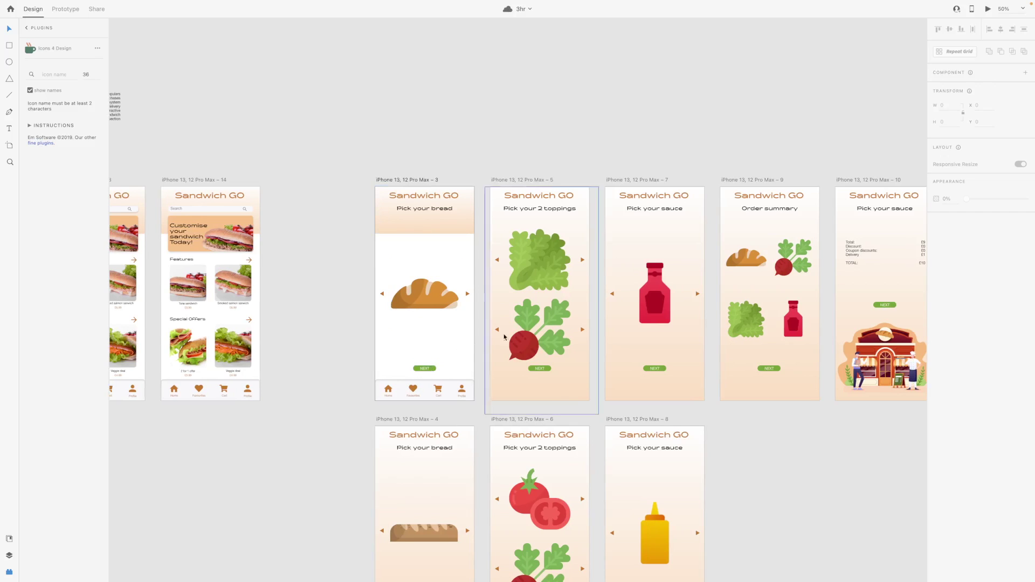
{"action": "scroll", "coordinate": [406, 354], "scroll_direction": "left", "scroll_amount": 5}
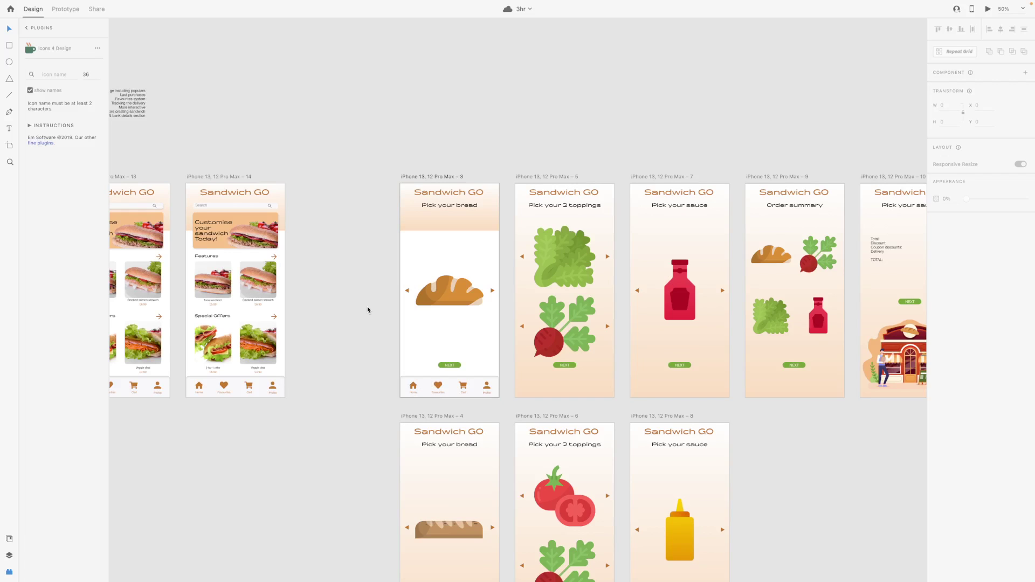
{"action": "scroll", "coordinate": [367, 307], "scroll_direction": "left", "scroll_amount": 10}
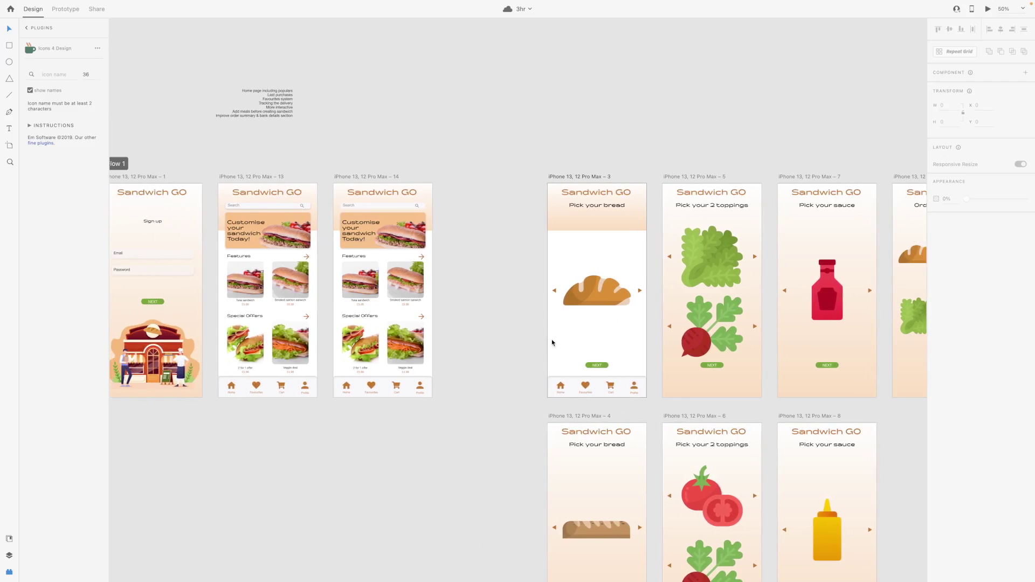
{"action": "scroll", "coordinate": [568, 342], "scroll_direction": "right", "scroll_amount": 12}
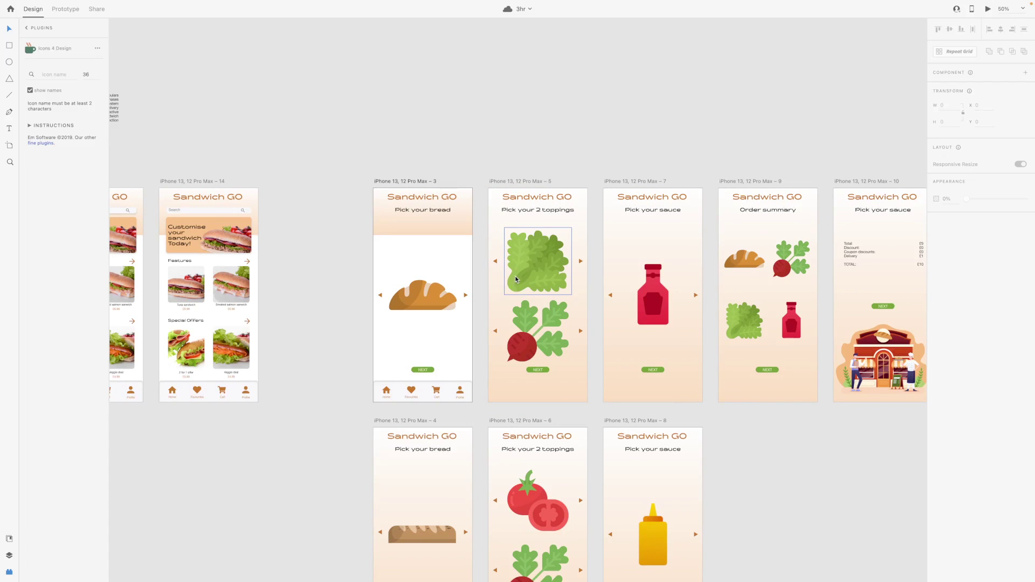
{"action": "scroll", "coordinate": [196, 302], "scroll_direction": "up", "scroll_amount": 2}
- Try copying the Customise your sandwich Today! banner onto the bread screen, then undo it
{"action": "left_click", "coordinate": [215, 230]}
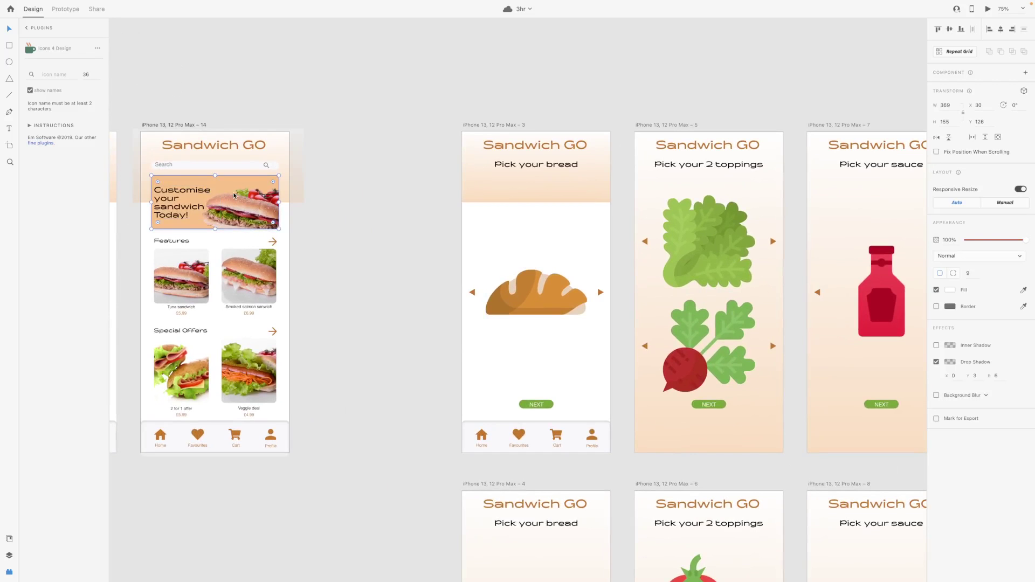
{"action": "key", "text": "ctrl+z"}
{"action": "left_click_drag", "start_coordinate": [240, 219], "coordinate": [539, 217]}
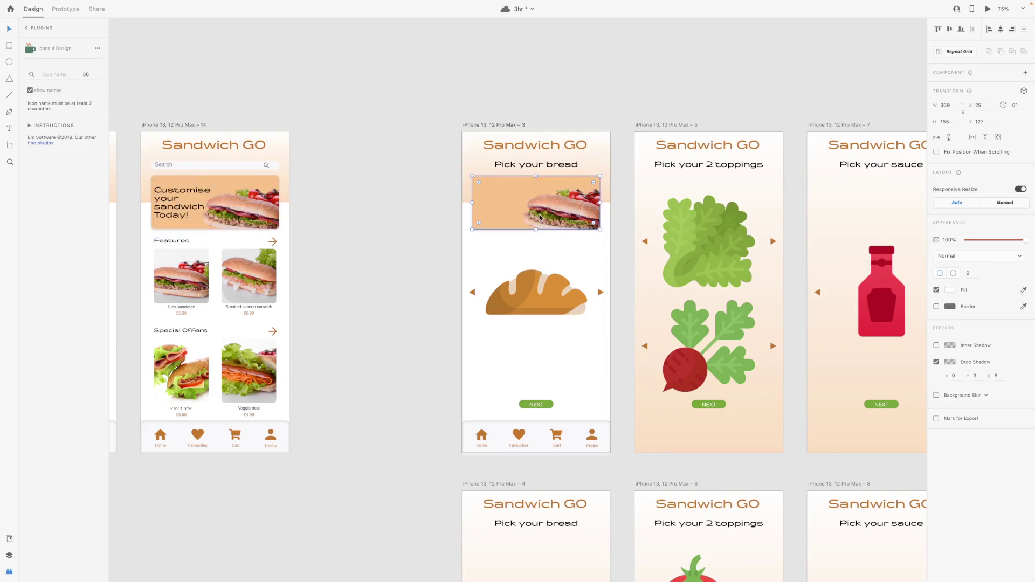
{"action": "key", "text": "Delete"}
{"action": "scroll", "coordinate": [550, 227], "scroll_direction": "right", "scroll_amount": 2}
{"action": "key", "text": "ctrl+minus"}
{"action": "key", "text": "ctrl+plus"}
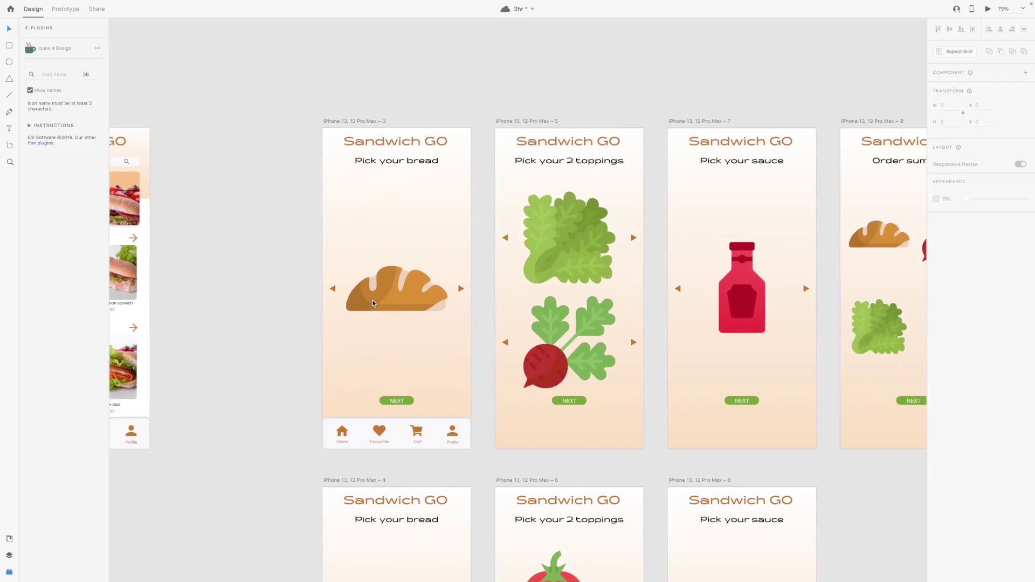
{"action": "key", "text": "ctrl+z"}
{"action": "scroll", "coordinate": [457, 461], "scroll_direction": "right", "scroll_amount": 5}
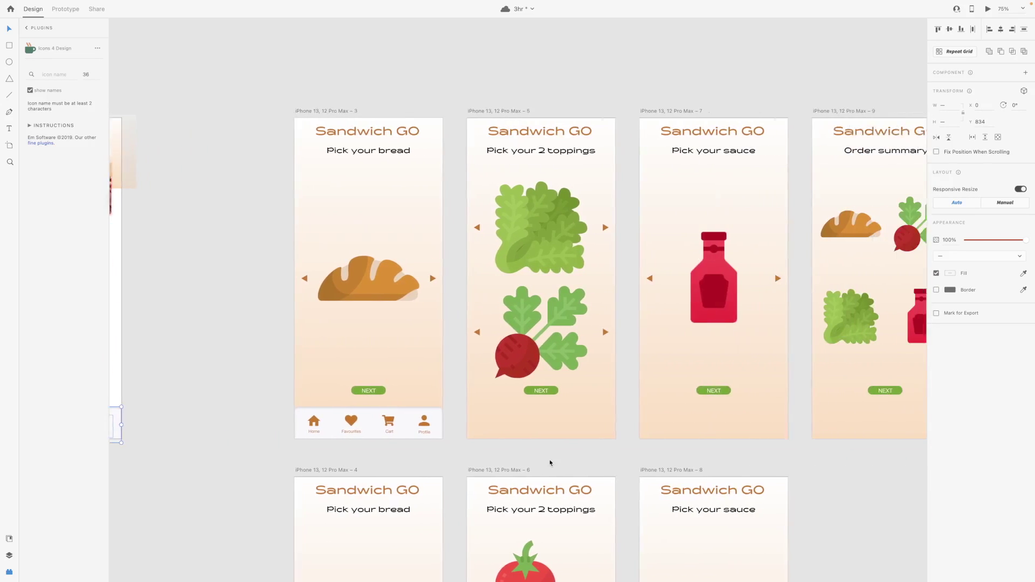
- Paste the Home, Favourites, Cart, Profile bar onto the toppings and sauce screens, then zoom out to 33%
{"action": "left_click_drag", "start_coordinate": [611, 118], "coordinate": [437, 443]}
{"action": "scroll", "coordinate": [437, 443], "scroll_direction": "down", "scroll_amount": 1}
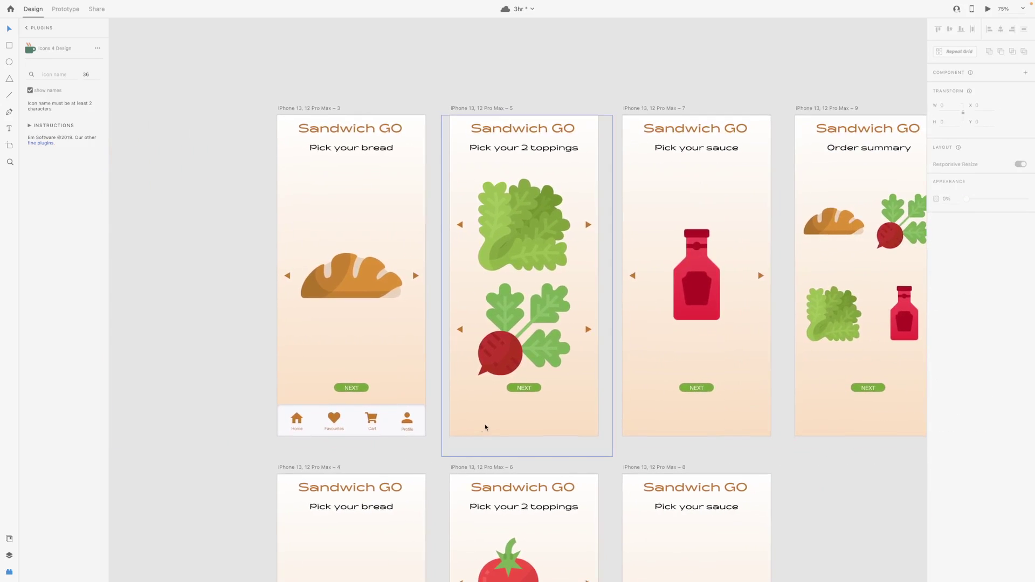
{"action": "key", "text": "ctrl+v"}
{"action": "left_click", "coordinate": [665, 423]}
{"action": "key", "text": "ctrl+v"}
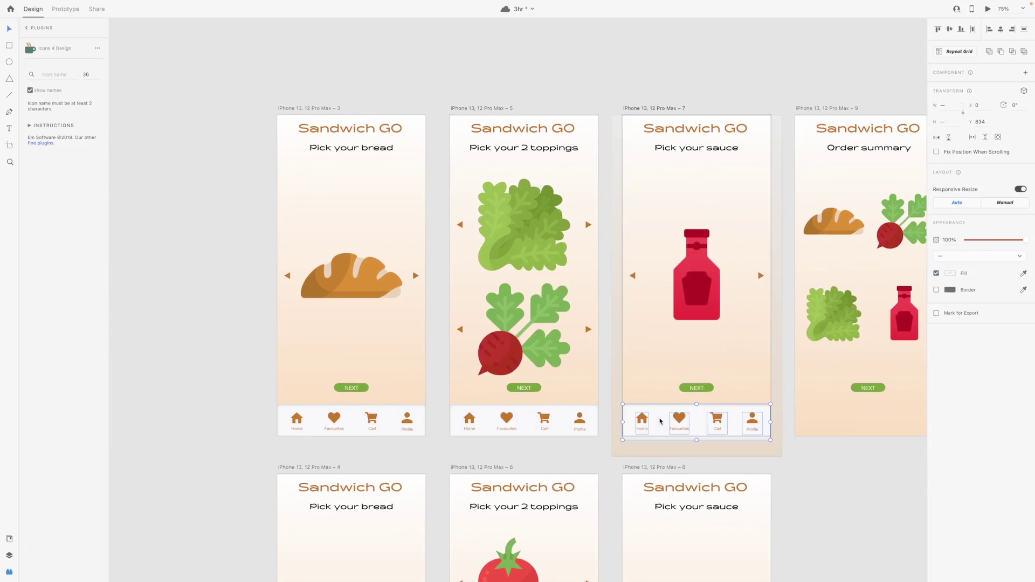
{"action": "scroll", "coordinate": [539, 432], "scroll_direction": "right", "scroll_amount": 2}
{"action": "scroll", "coordinate": [434, 488], "scroll_direction": "down", "scroll_amount": 5}
{"action": "left_click", "coordinate": [435, 500]}
{"action": "key", "text": "ctrl+minus"}
{"action": "key", "text": "ctrl+minus"}
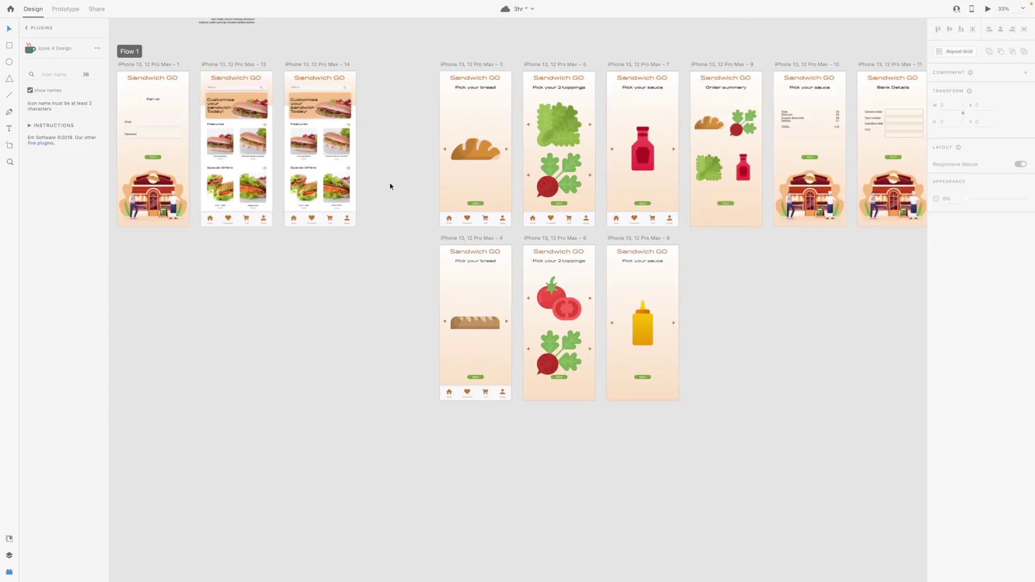
- Select the bottom-row screens and zoom in to check their Home, Favourites, Cart, Profile bar
{"action": "scroll", "coordinate": [432, 233], "scroll_direction": "up", "scroll_amount": 1}
{"action": "scroll", "coordinate": [432, 233], "scroll_direction": "left", "scroll_amount": 2}
{"action": "left_click_drag", "start_coordinate": [472, 125], "coordinate": [400, 284]}
{"action": "scroll", "coordinate": [434, 173], "scroll_direction": "down", "scroll_amount": 1}
{"action": "left_click", "coordinate": [434, 174]}
{"action": "key", "text": "ctrl+plus"}
{"action": "key", "text": "ctrl+plus"}
{"action": "scroll", "coordinate": [688, 412], "scroll_direction": "down", "scroll_amount": 5}
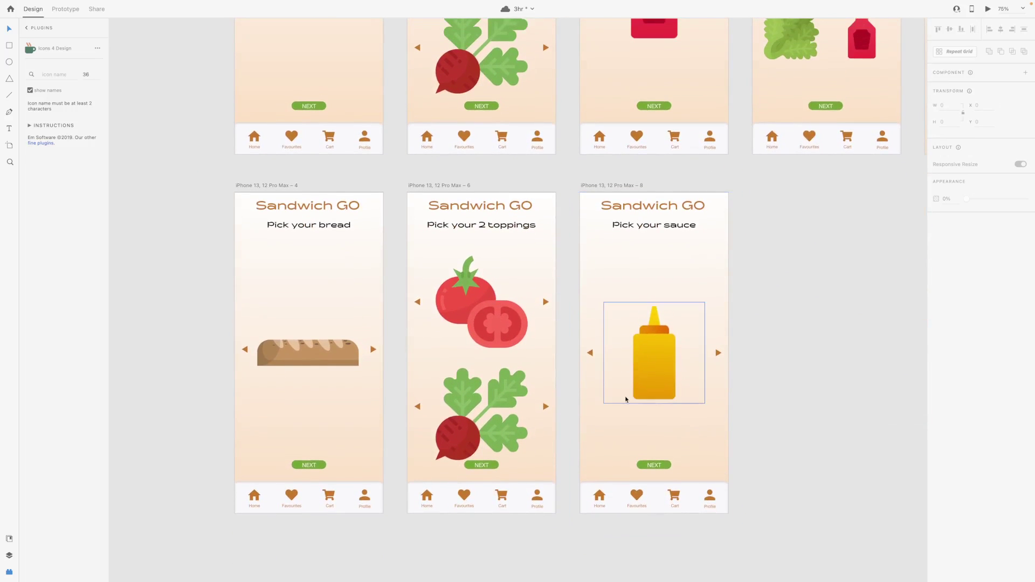
{"action": "scroll", "coordinate": [543, 421], "scroll_direction": "up", "scroll_amount": 1}
{"action": "key", "text": "ctrl+minus"}
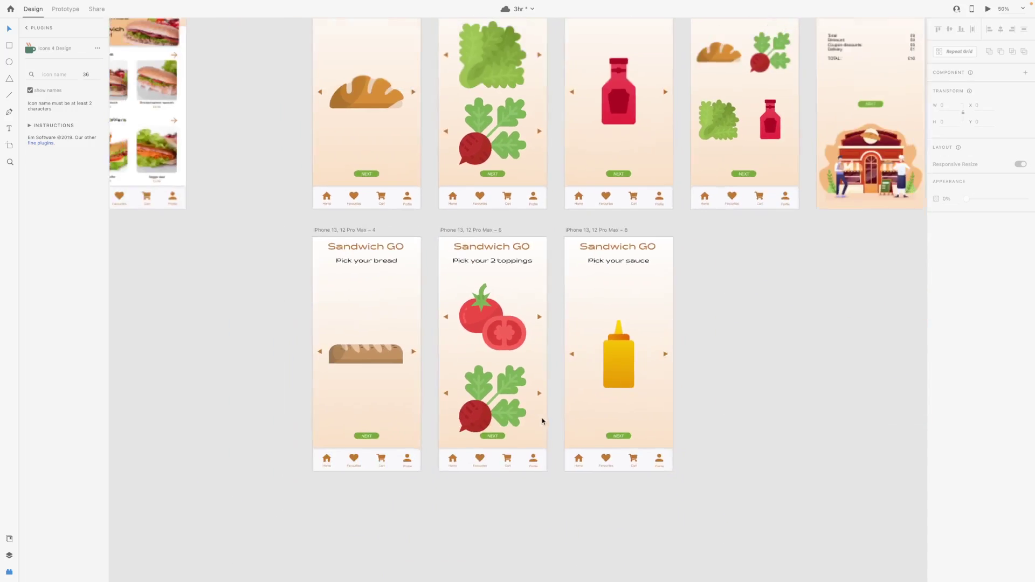
- Delete the beetroot on the second toppings screen, then restore it with undo
{"action": "left_click", "coordinate": [542, 421]}
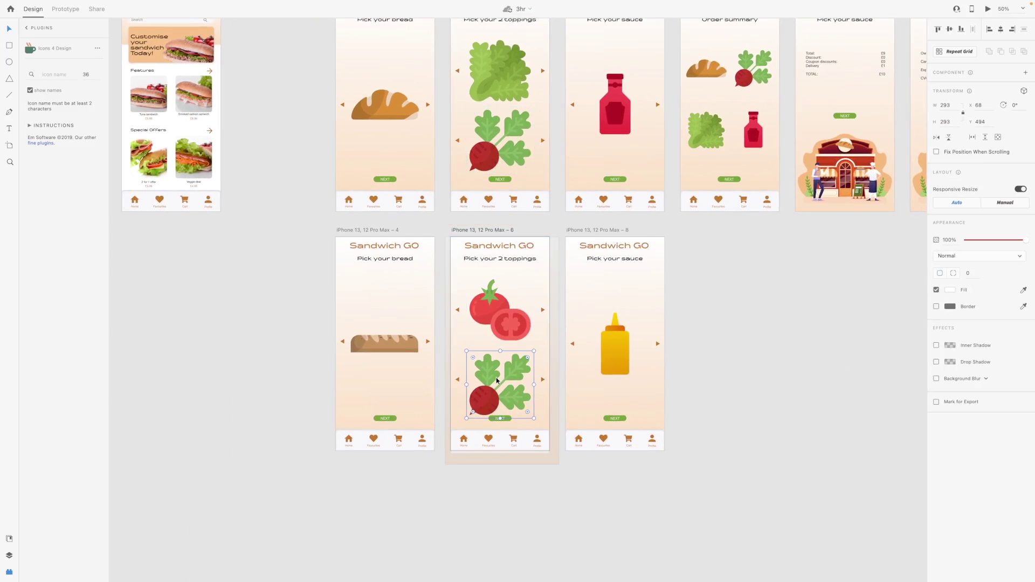
{"action": "key", "text": "Delete"}
{"action": "key", "text": "ctrl+z"}
{"action": "left_click", "coordinate": [233, 234]}
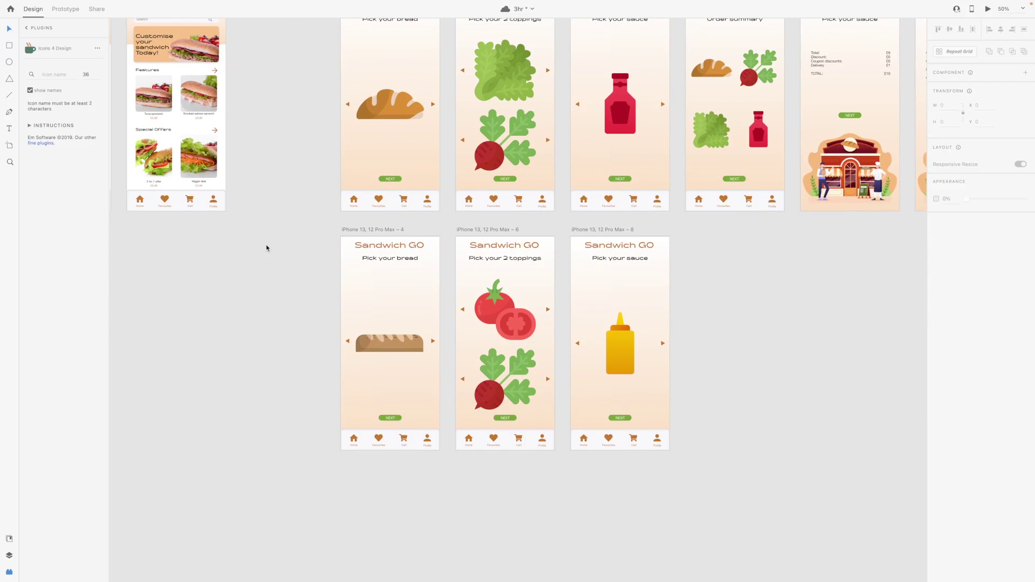
- Search Icons 4 Design for 'back' and drop the skip-back icon onto the canvas
{"action": "key", "text": "Return"}
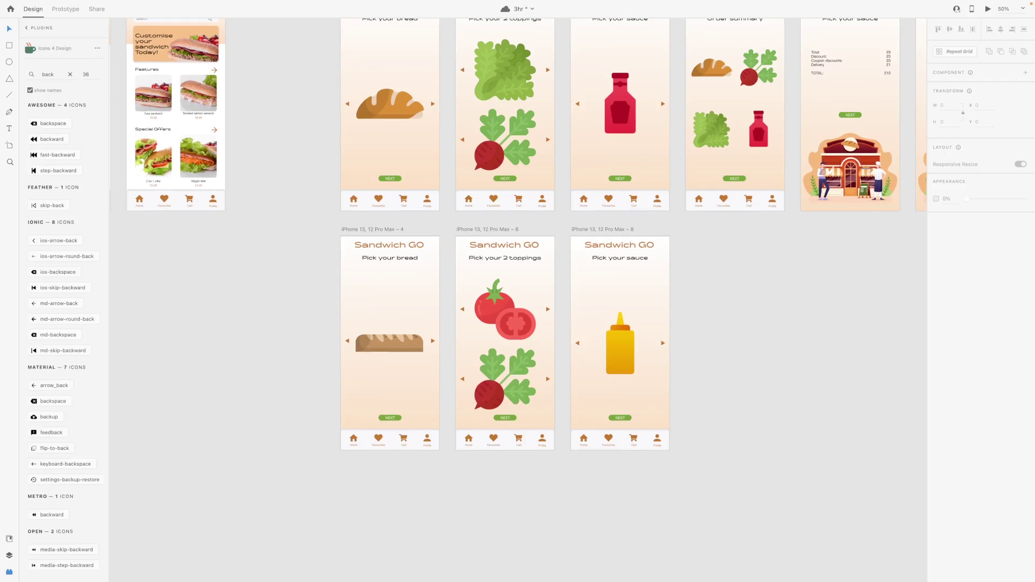
{"action": "scroll", "coordinate": [89, 358], "scroll_direction": "down", "scroll_amount": 2}
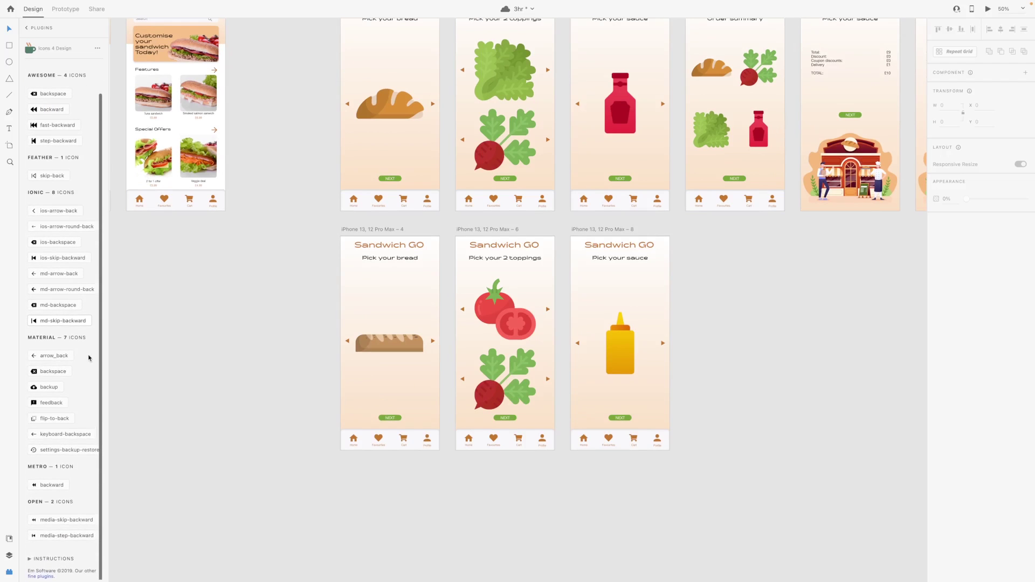
{"action": "scroll", "coordinate": [88, 356], "scroll_direction": "up", "scroll_amount": 2}
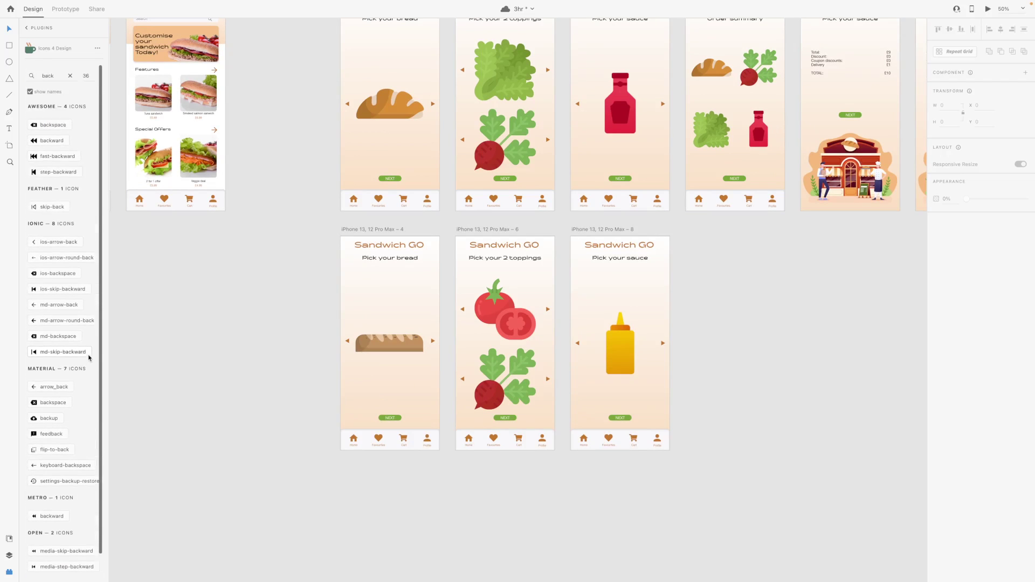
{"action": "left_click", "coordinate": [49, 205]}
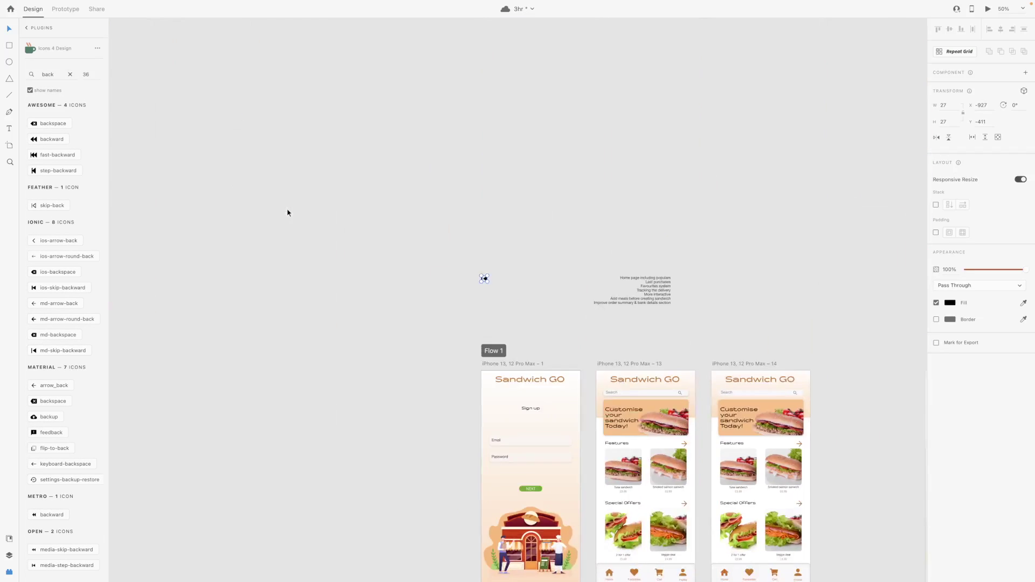
{"action": "left_click_drag", "start_coordinate": [435, 261], "coordinate": [492, 314]}
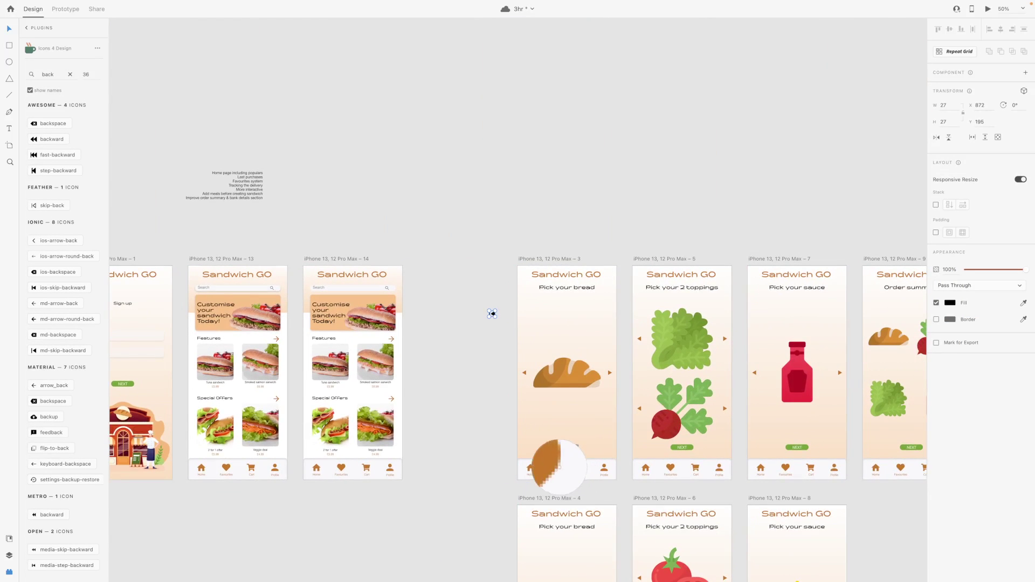
{"action": "left_click", "coordinate": [502, 322]}
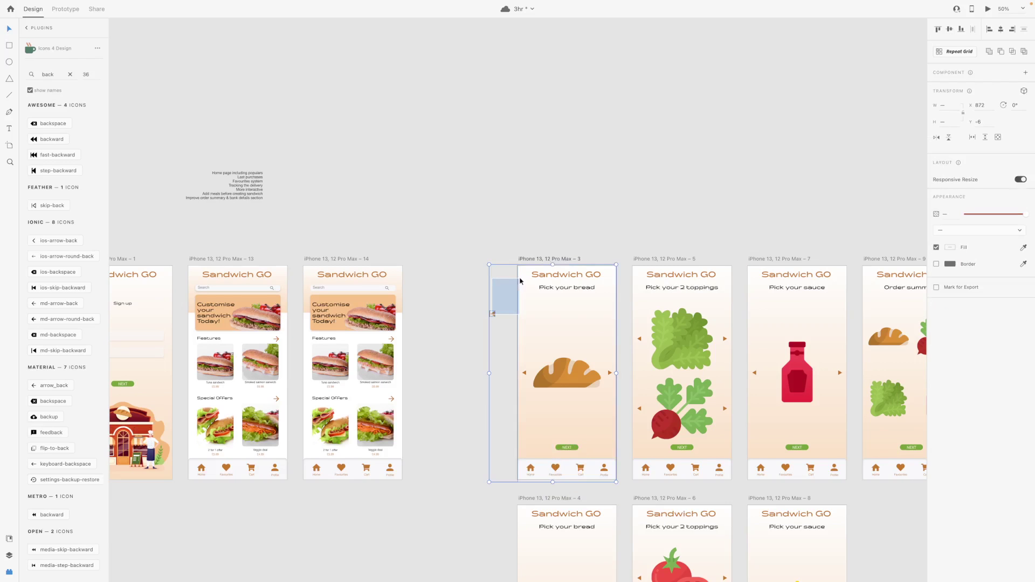
- Shrink the back icon into the top-left corner of the first bread screen
{"action": "key", "text": "ctrl+1"}
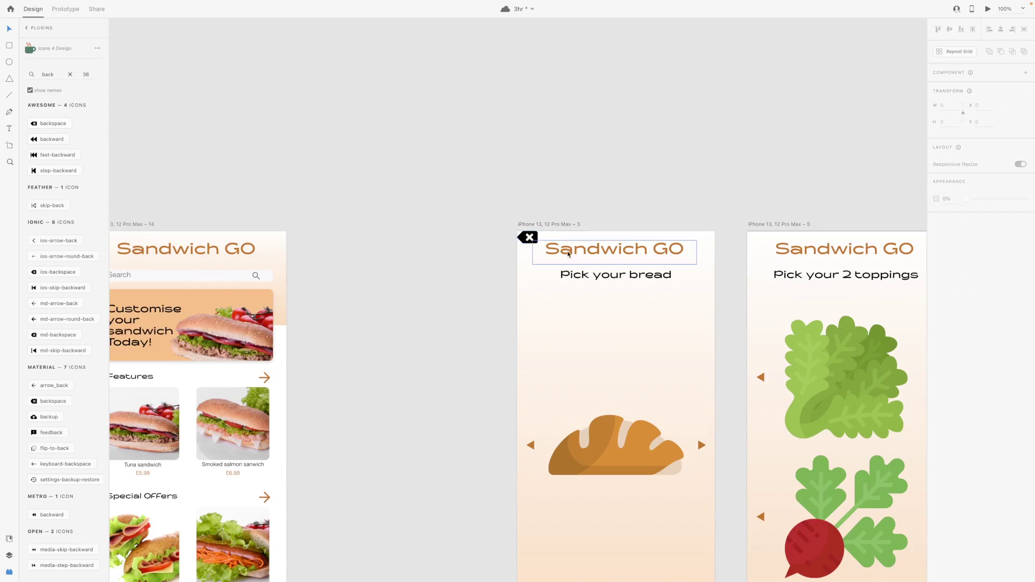
{"action": "left_click_drag", "start_coordinate": [540, 244], "coordinate": [383, 113]}
{"action": "left_click", "coordinate": [383, 112]}
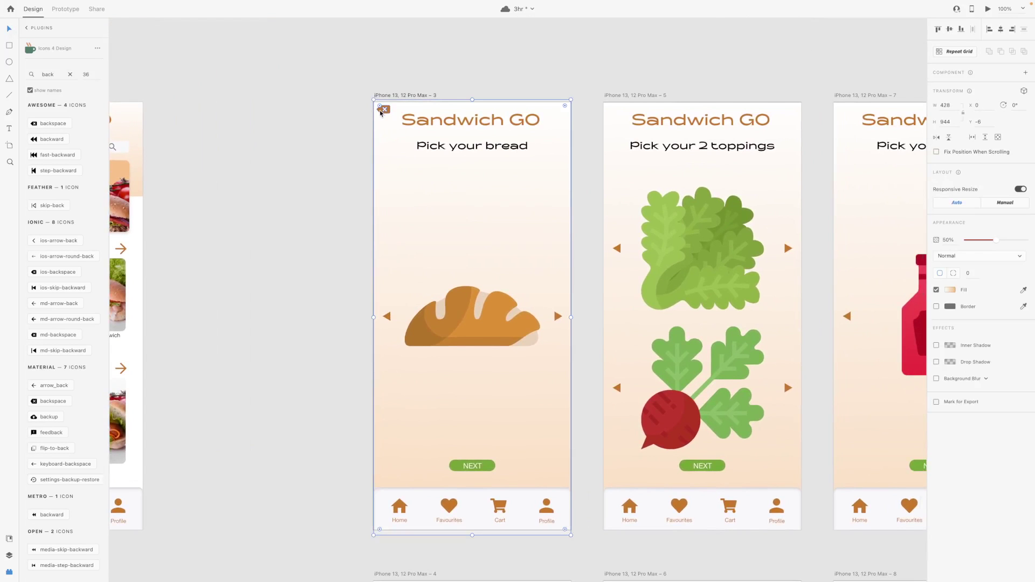
{"action": "key", "text": "ctrl+minus"}
- Paste the back icon onto the sauce, toppings, bread, Bank Details and Order confirmed screens, then enter Prototype mode
{"action": "left_click", "coordinate": [706, 271]}
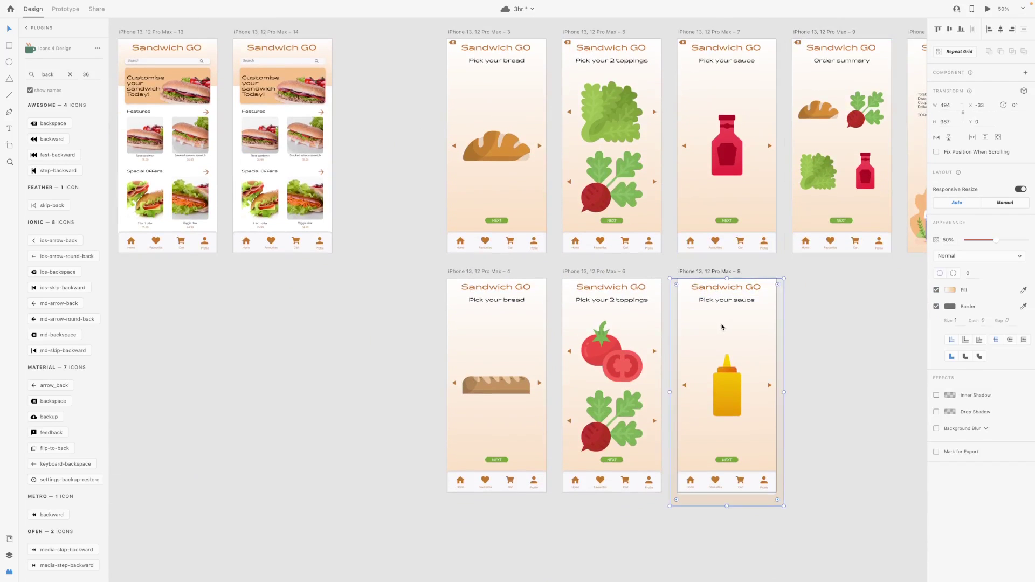
{"action": "key", "text": "ctrl+v"}
{"action": "left_click", "coordinate": [594, 272]}
{"action": "key", "text": "ctrl+v"}
{"action": "left_click", "coordinate": [490, 328]}
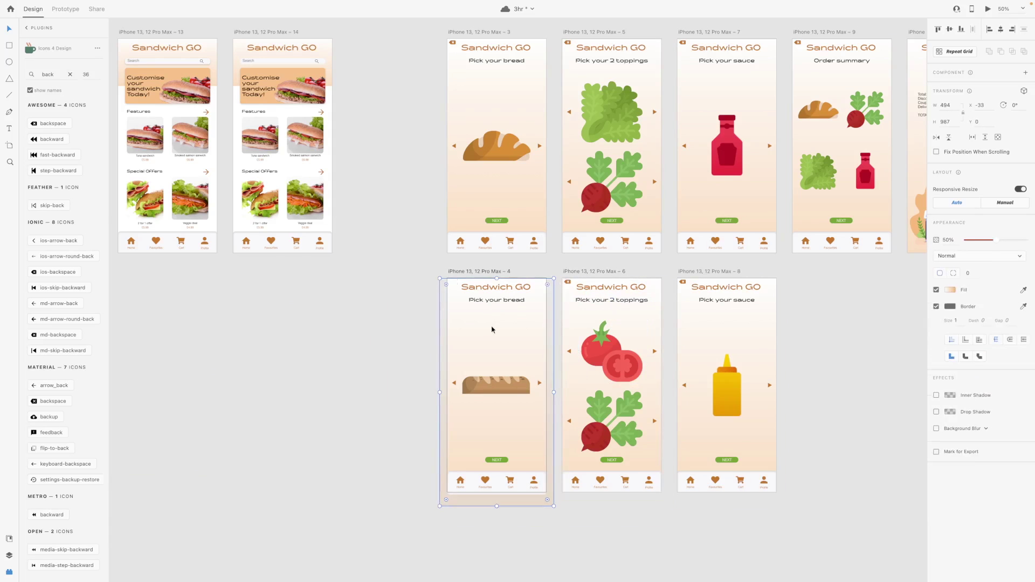
{"action": "scroll", "coordinate": [539, 315], "scroll_direction": "right", "scroll_amount": 6}
{"action": "scroll", "coordinate": [539, 315], "scroll_direction": "up", "scroll_amount": 3}
{"action": "left_click", "coordinate": [716, 307]}
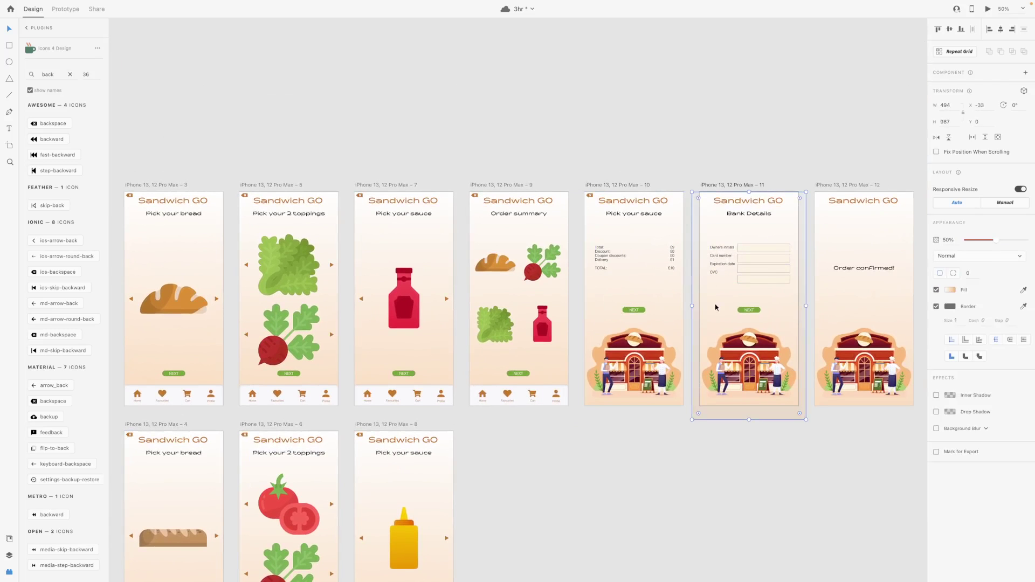
{"action": "left_click", "coordinate": [860, 313]}
{"action": "left_click", "coordinate": [65, 8]}
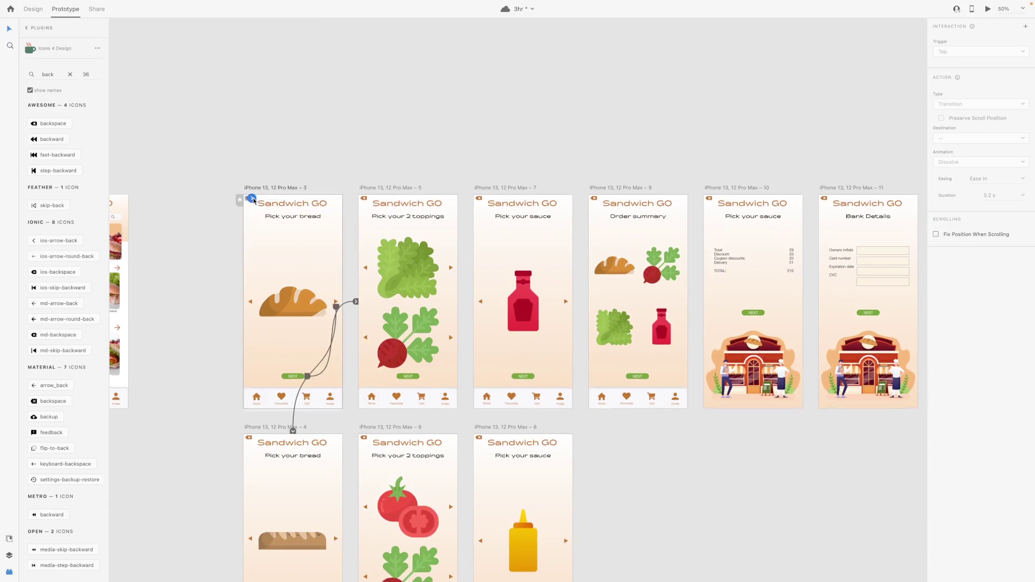
- Wire the bread, toppings and sauce back icons to Previous Artboard on Tap
{"action": "left_click_drag", "start_coordinate": [251, 198], "coordinate": [291, 270]}
{"action": "left_click", "coordinate": [359, 200]}
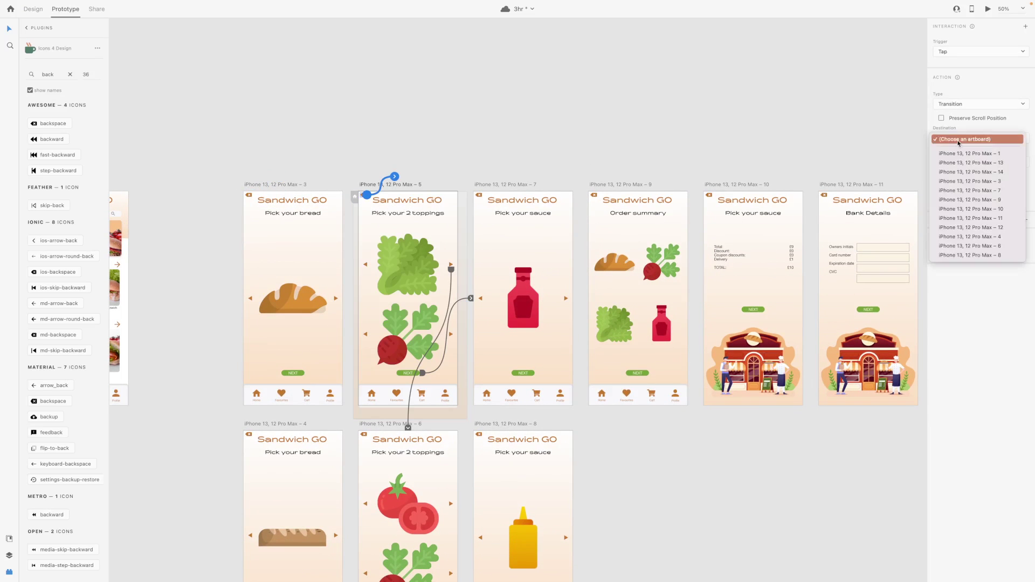
{"action": "left_click", "coordinate": [968, 139]}
{"action": "left_click", "coordinate": [961, 163]}
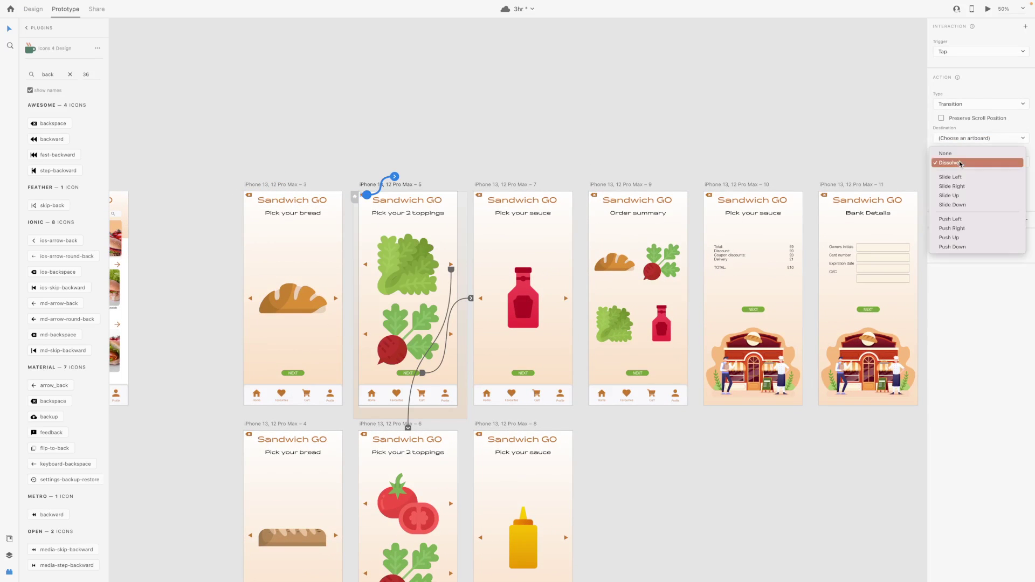
{"action": "left_click", "coordinate": [961, 164]}
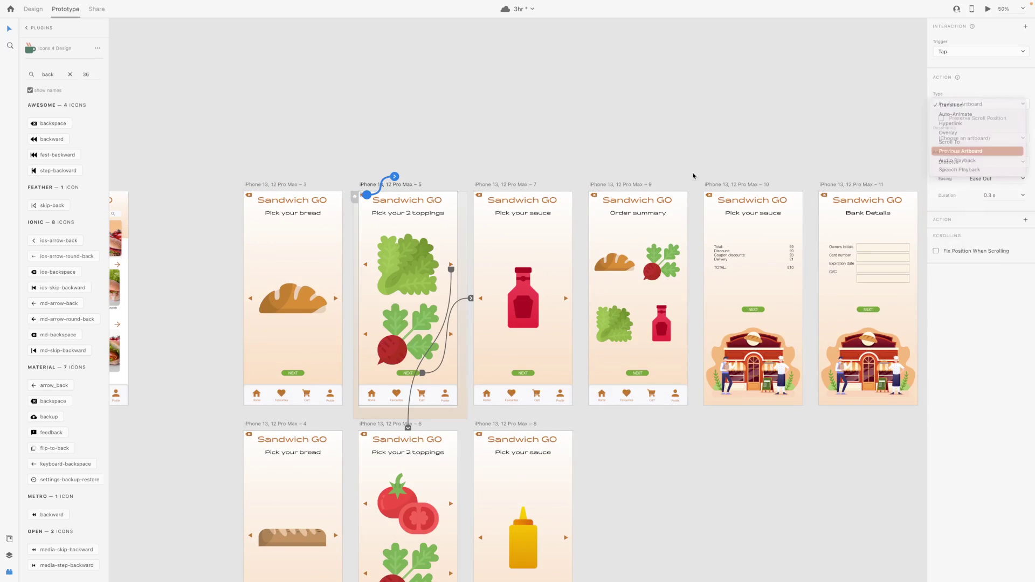
{"action": "left_click", "coordinate": [480, 197]}
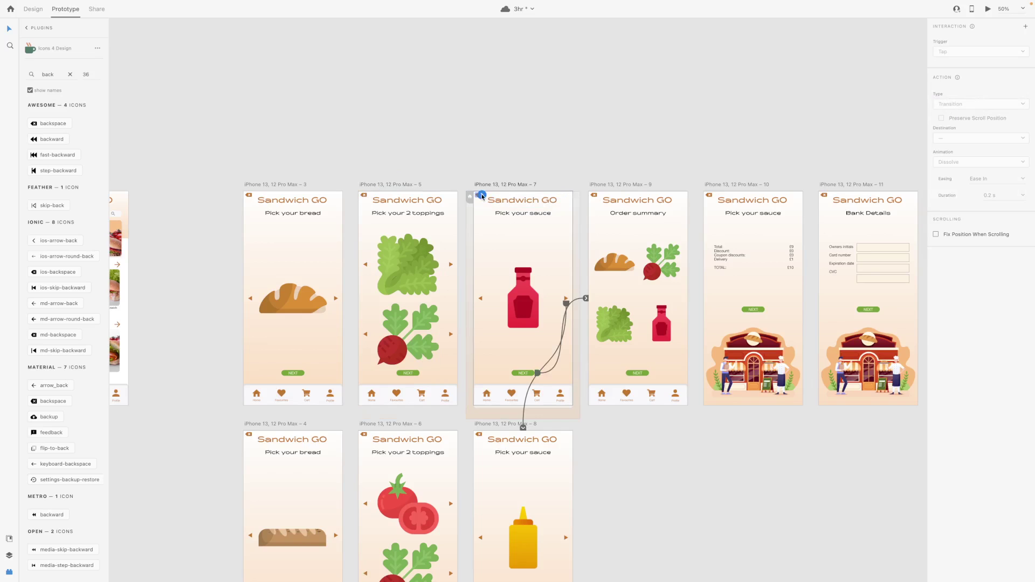
- Pan and zoom to review the £10 order total, Bank Details and Order confirmed screens
{"action": "scroll", "coordinate": [256, 215], "scroll_direction": "down", "scroll_amount": 3}
{"action": "scroll", "coordinate": [256, 215], "scroll_direction": "left", "scroll_amount": 3}
{"action": "scroll", "coordinate": [256, 216], "scroll_direction": "left", "scroll_amount": 3}
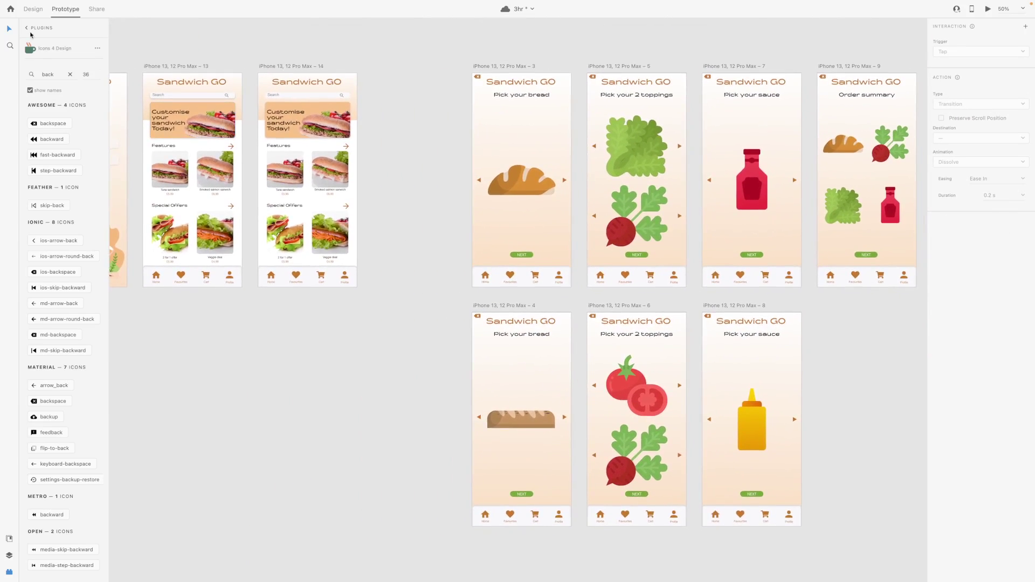
{"action": "scroll", "coordinate": [397, 121], "scroll_direction": "up", "scroll_amount": 1}
{"action": "scroll", "coordinate": [397, 122], "scroll_direction": "left", "scroll_amount": 2}
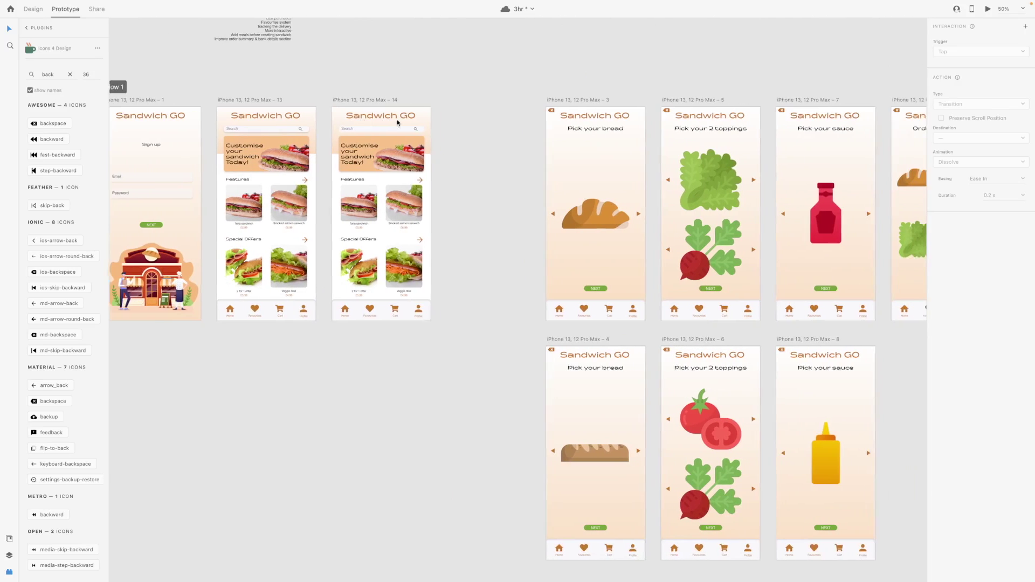
{"action": "scroll", "coordinate": [397, 121], "scroll_direction": "right", "scroll_amount": 1}
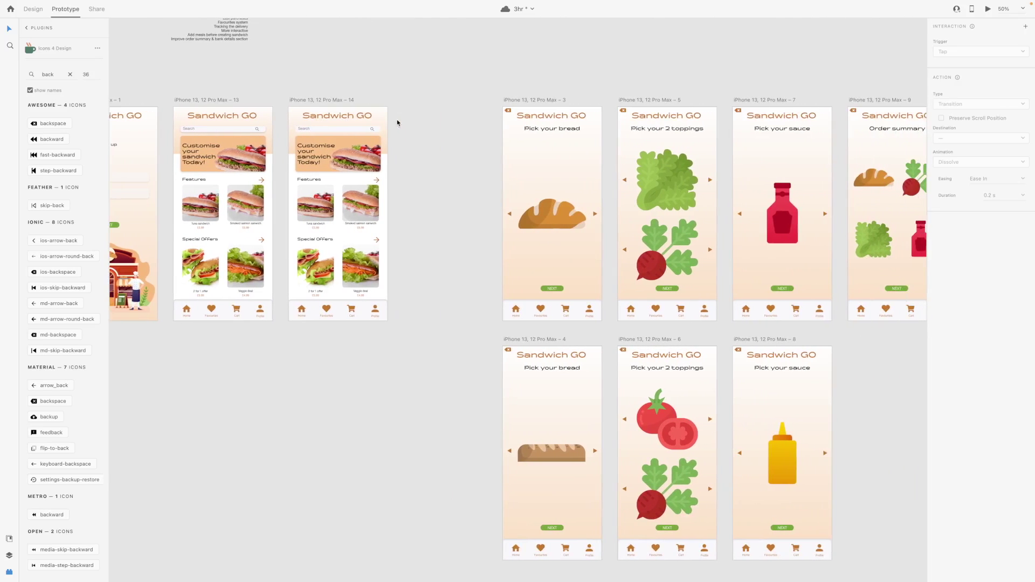
{"action": "scroll", "coordinate": [396, 118], "scroll_direction": "right", "scroll_amount": 4}
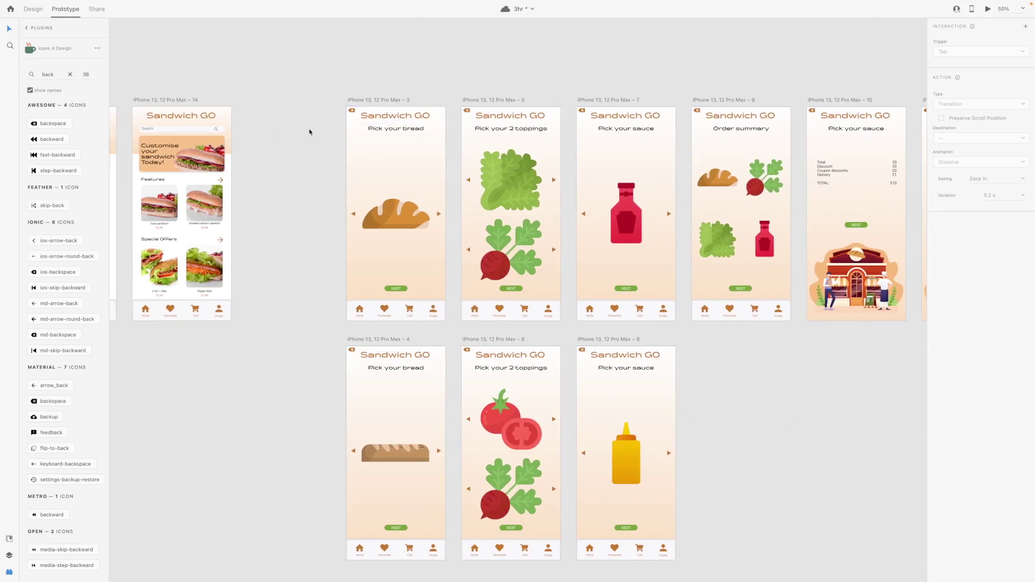
{"action": "scroll", "coordinate": [412, 189], "scroll_direction": "down", "scroll_amount": 2}
{"action": "scroll", "coordinate": [412, 190], "scroll_direction": "up", "scroll_amount": 5}
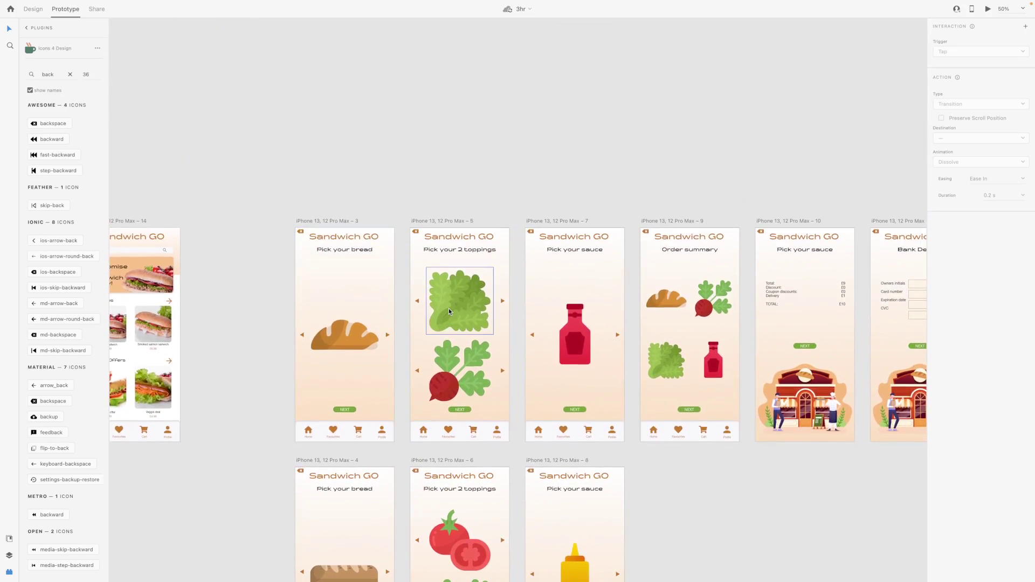
{"action": "scroll", "coordinate": [584, 319], "scroll_direction": "down", "scroll_amount": 2}
{"action": "scroll", "coordinate": [583, 319], "scroll_direction": "right", "scroll_amount": 2}
{"action": "scroll", "coordinate": [584, 318], "scroll_direction": "right", "scroll_amount": 4}
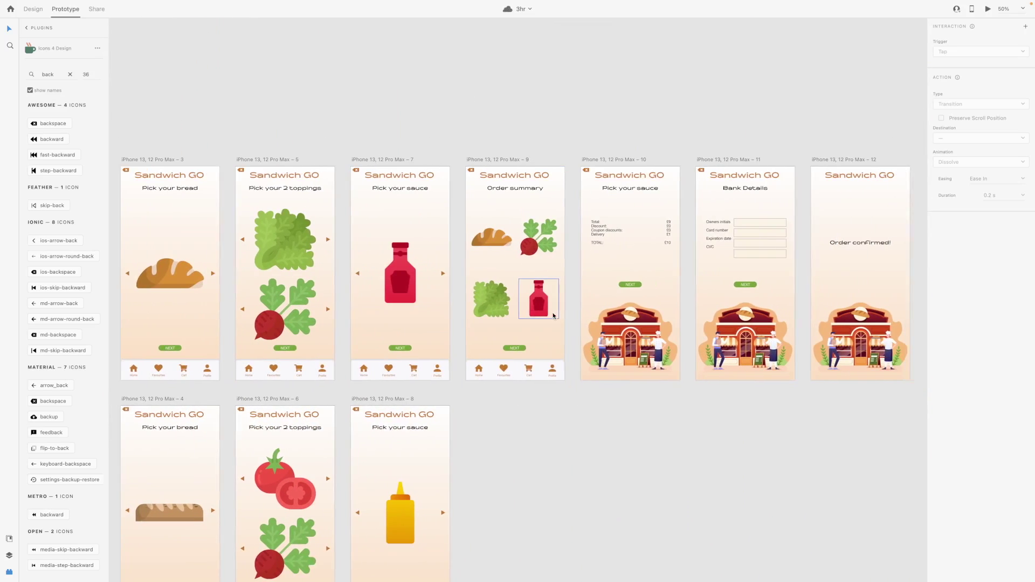
{"action": "scroll", "coordinate": [553, 316], "scroll_direction": "up", "scroll_amount": 3}
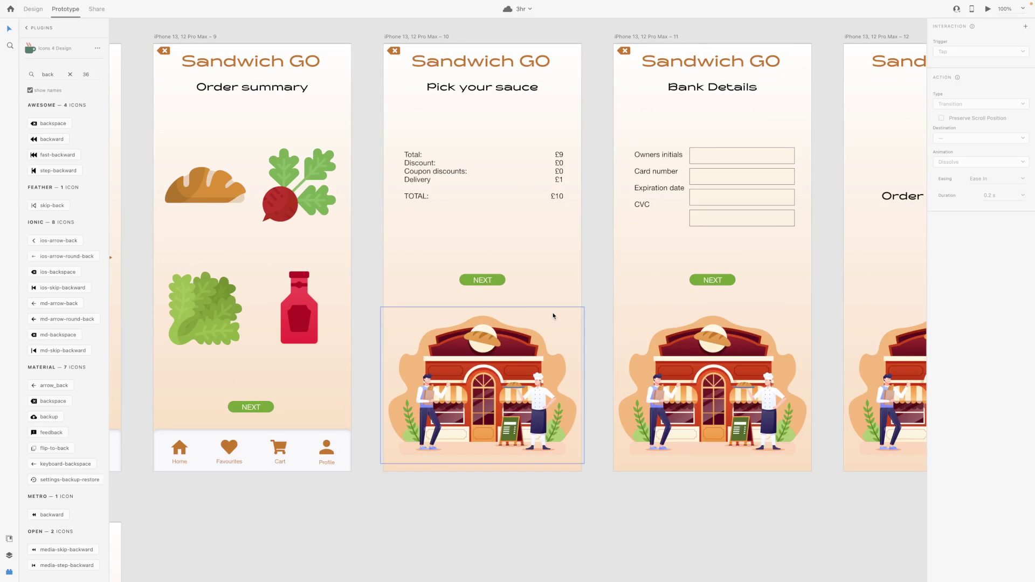
{"action": "key", "text": "ctrl+z"}
- Back in Design mode, copy the Bank Details NEXT button onto the confirmation screen
{"action": "left_click", "coordinate": [31, 8]}
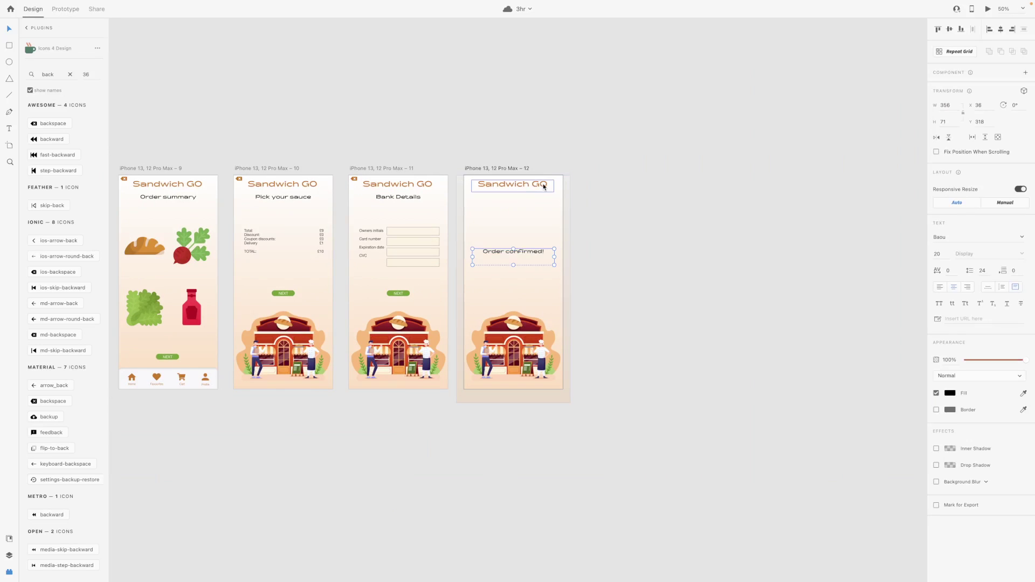
{"action": "scroll", "coordinate": [555, 226], "scroll_direction": "left", "scroll_amount": 1}
{"action": "double_click", "coordinate": [568, 254]}
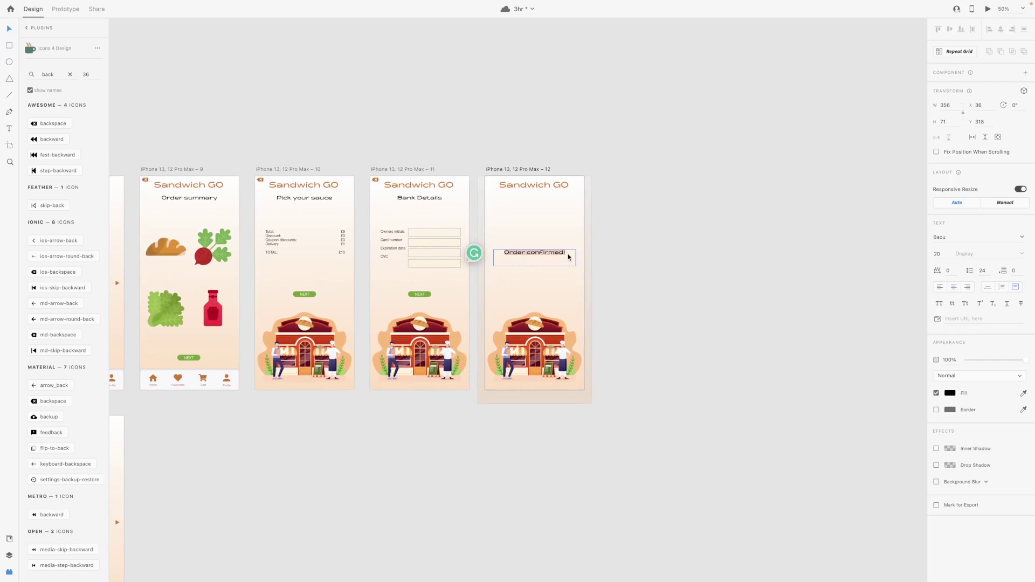
{"action": "left_click", "coordinate": [419, 294]}
{"action": "key", "text": "ctrl+c"}
{"action": "key", "text": "ctrl+v"}
{"action": "scroll", "coordinate": [518, 302], "scroll_direction": "up", "scroll_amount": 3}
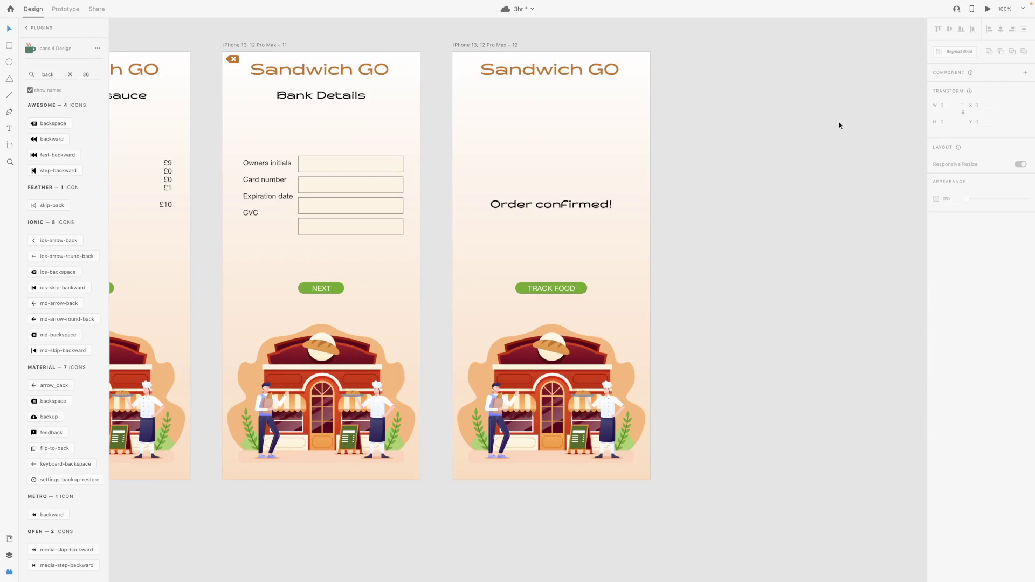
{"action": "key", "text": "ctrl+minus"}
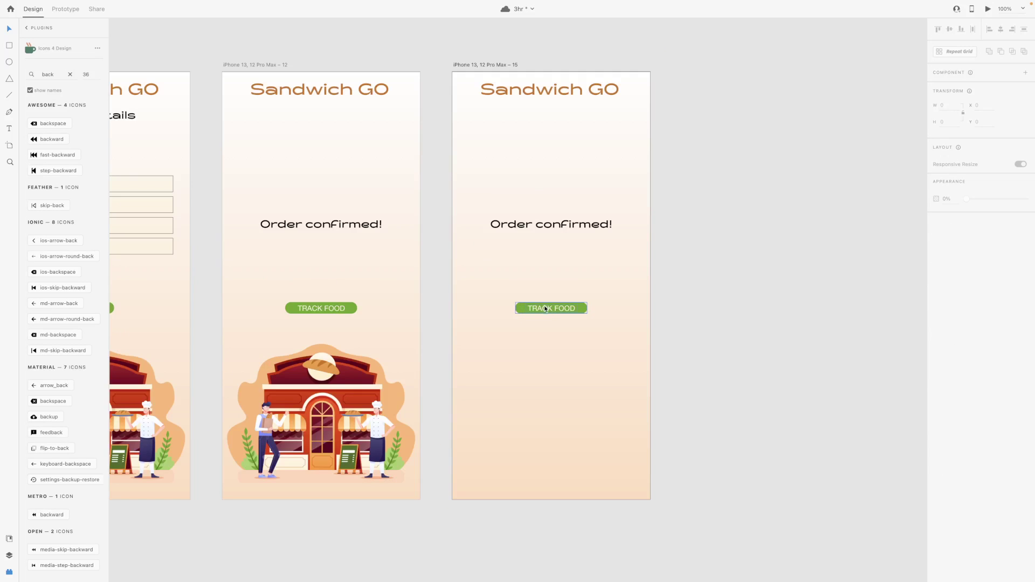
- Remove TRACK FOOD and change the heading to 'Your food is being made'
{"action": "left_click", "coordinate": [547, 308]}
{"action": "key", "text": "Delete"}
{"action": "left_click", "coordinate": [551, 224]}
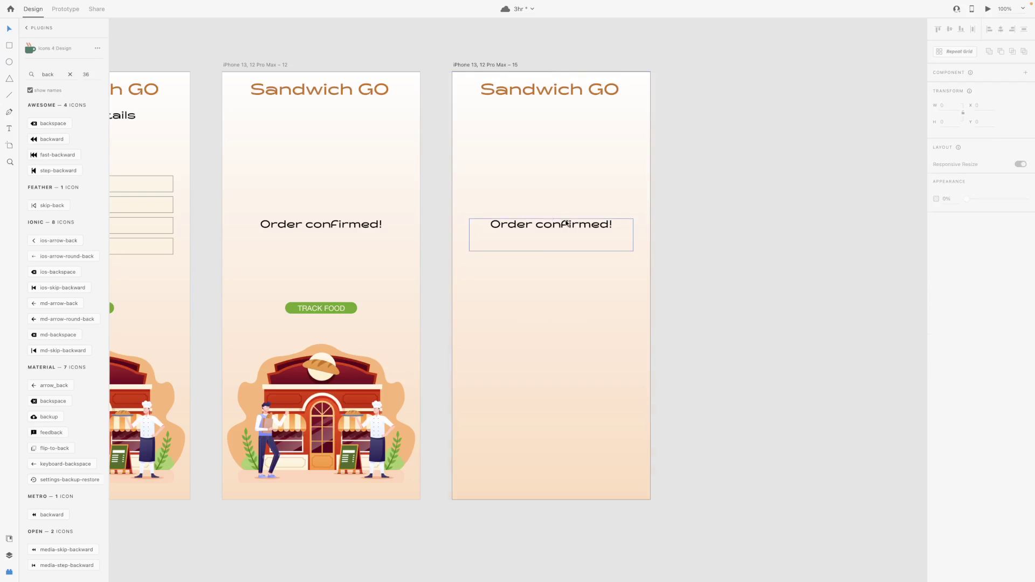
{"action": "double_click", "coordinate": [565, 224]}
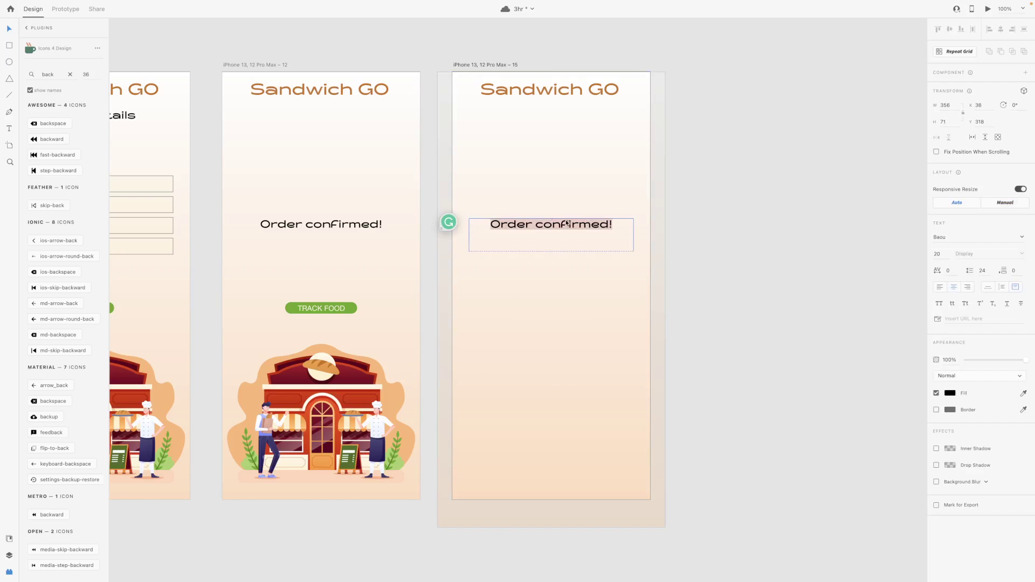
{"action": "type", "text": "Your food is "}
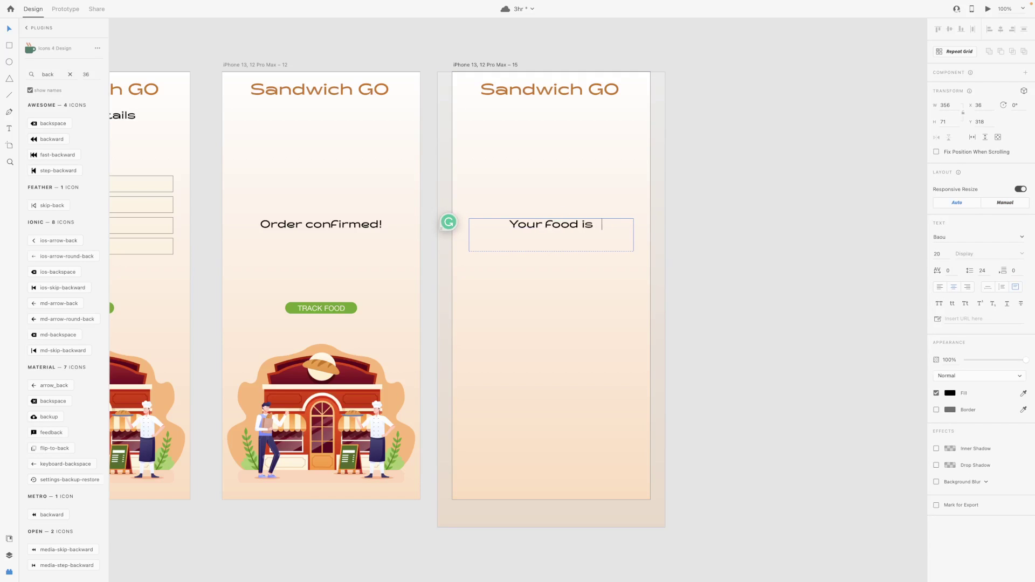
{"action": "type", "text": "being made"}
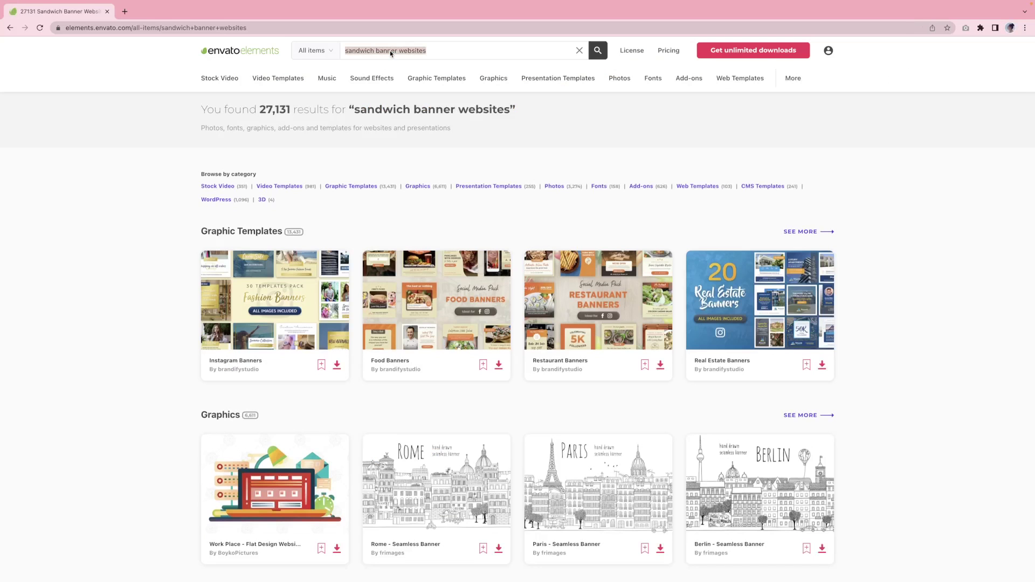
- Search Envato Elements for 'frying' and place the fried-egg frying-pan graphic on the new screen
{"action": "type", "text": "frying pan"}
{"action": "key", "text": "Return"}
{"action": "scroll", "coordinate": [471, 228], "scroll_direction": "down", "scroll_amount": 10}
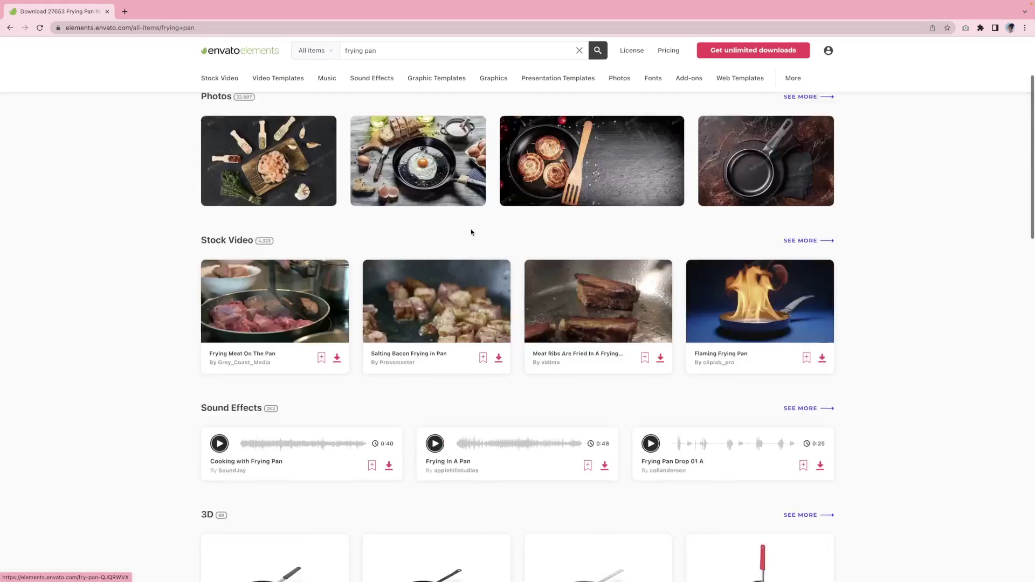
{"action": "left_click", "coordinate": [428, 386]}
{"action": "left_click", "coordinate": [425, 328]}
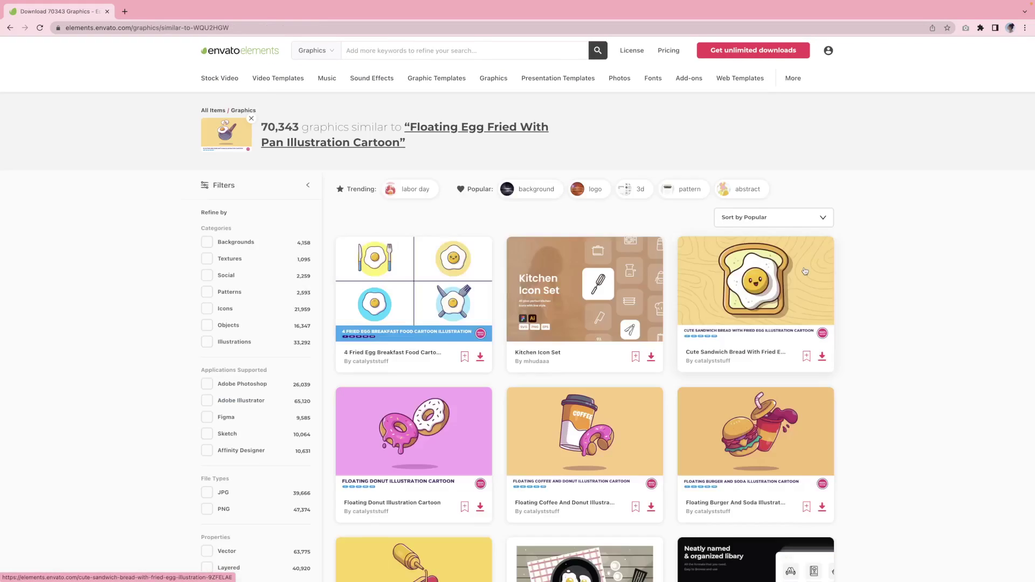
{"action": "scroll", "coordinate": [803, 267], "scroll_direction": "down", "scroll_amount": 10}
{"action": "scroll", "coordinate": [846, 313], "scroll_direction": "up", "scroll_amount": 5}
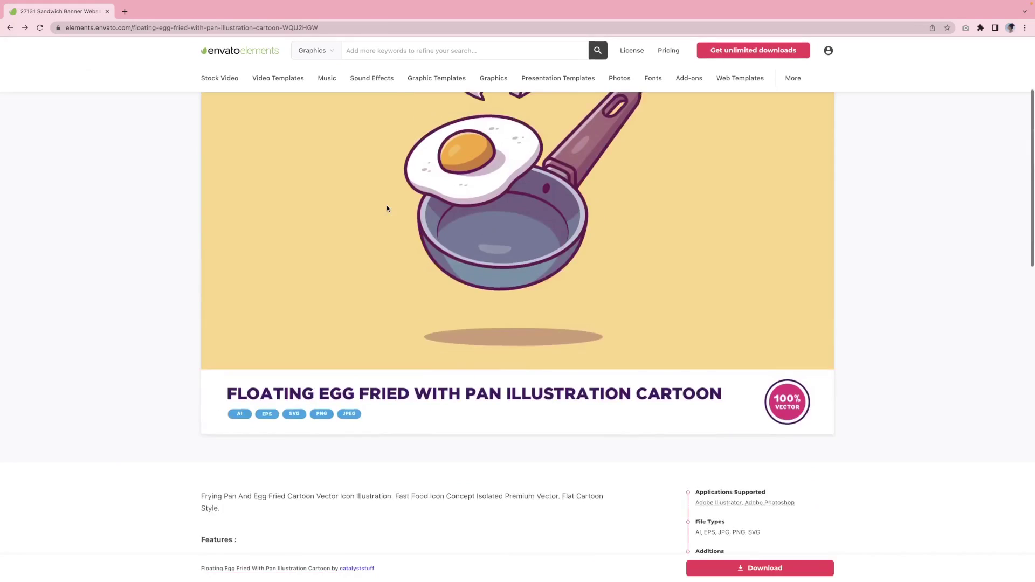
{"action": "scroll", "coordinate": [387, 205], "scroll_direction": "down", "scroll_amount": 3}
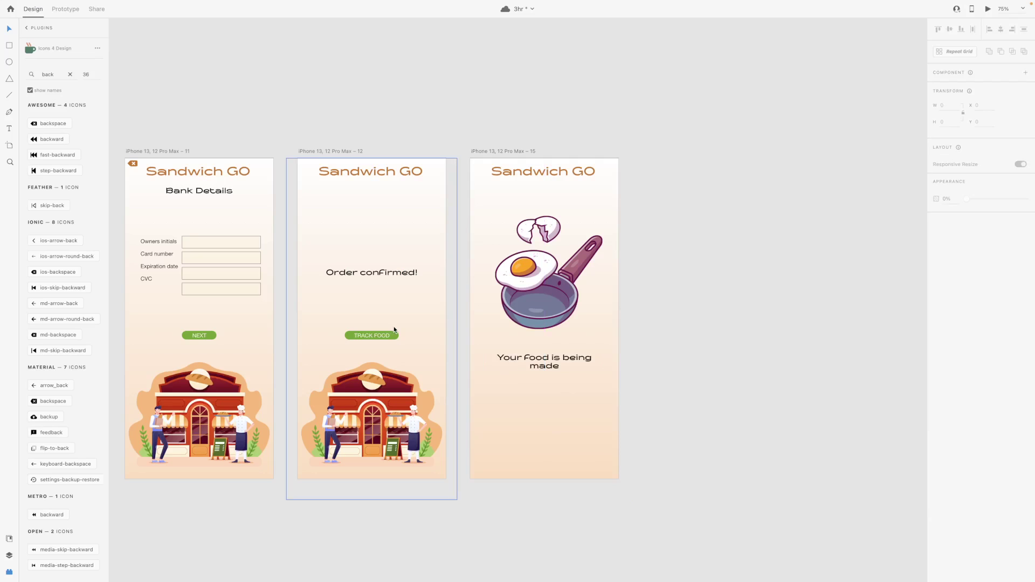
{"action": "left_click", "coordinate": [474, 432]}
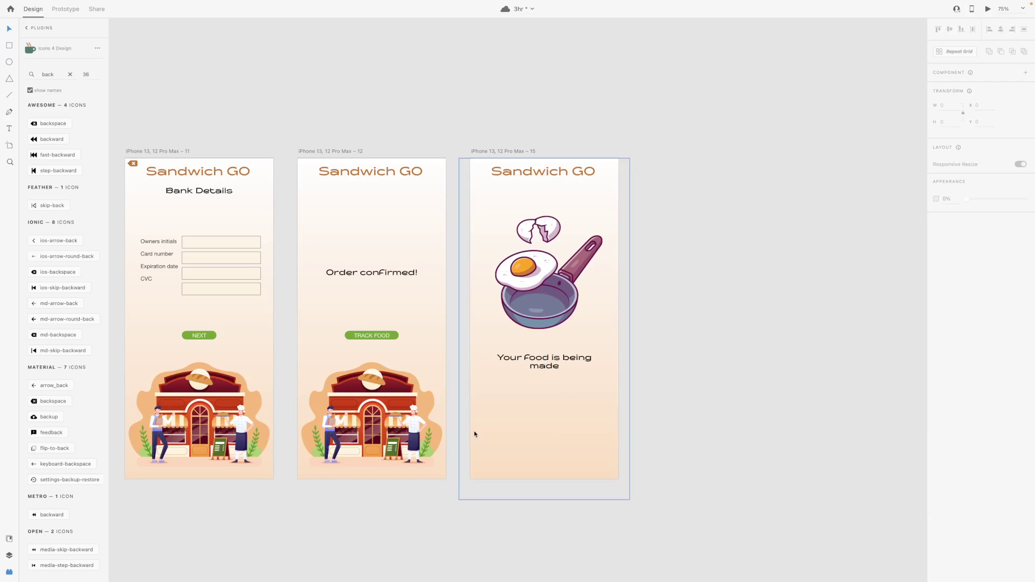
- Copy the TRACK FOOD button onto the tracking screen and relabel it 'Order details'
{"action": "left_click", "coordinate": [544, 361]}
{"action": "left_click", "coordinate": [361, 338]}
{"action": "left_click", "coordinate": [361, 339]}
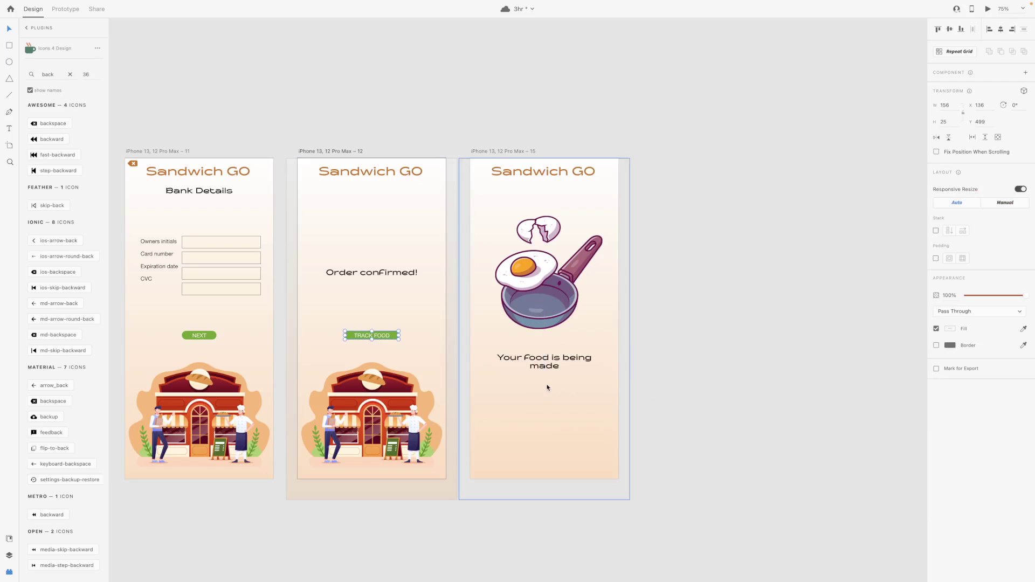
{"action": "key", "text": "ctrl+c"}
{"action": "key", "text": "ctrl+v"}
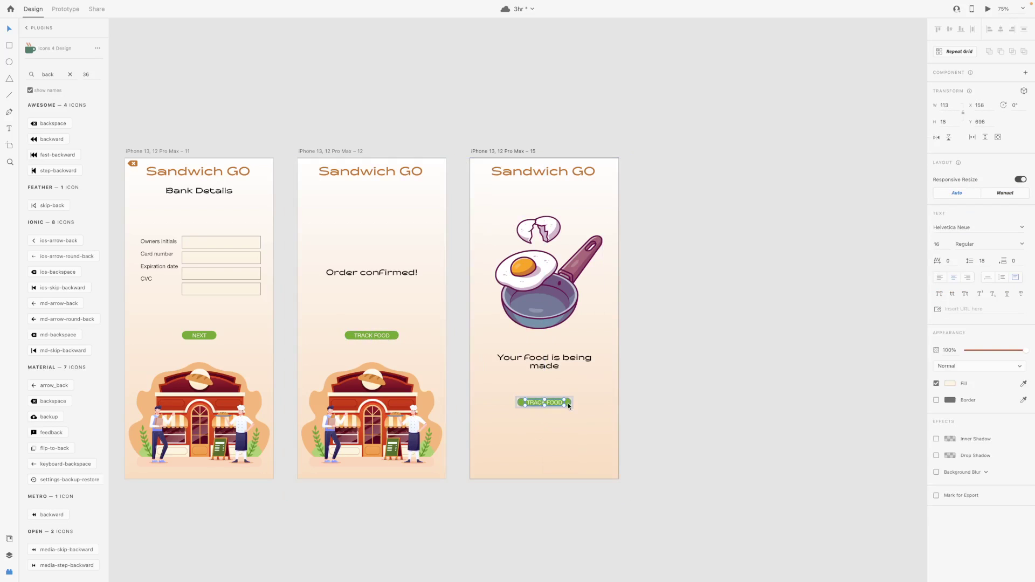
{"action": "double_click", "coordinate": [544, 413]}
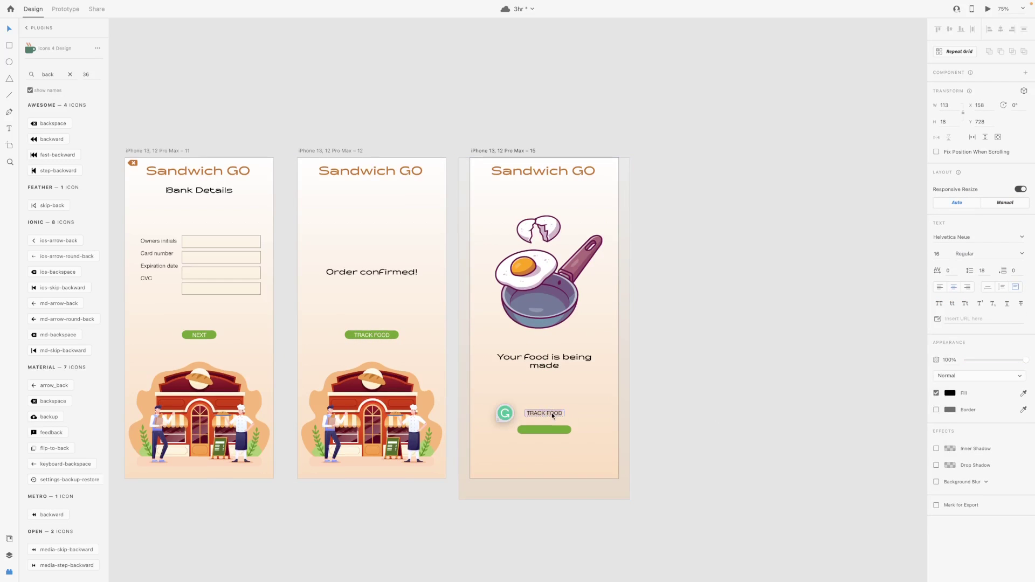
{"action": "type", "text": "Order details"}
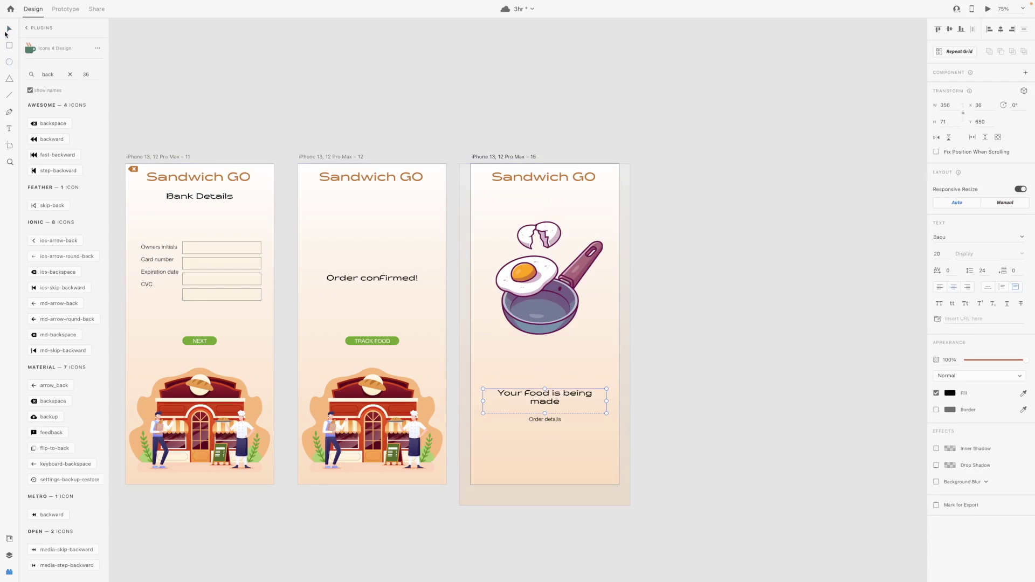
{"action": "left_click", "coordinate": [254, 93]}
- Draw the '10 Mintues' timer box above the message on the food-being-made screen
{"action": "scroll", "coordinate": [254, 92], "scroll_direction": "left", "scroll_amount": 15}
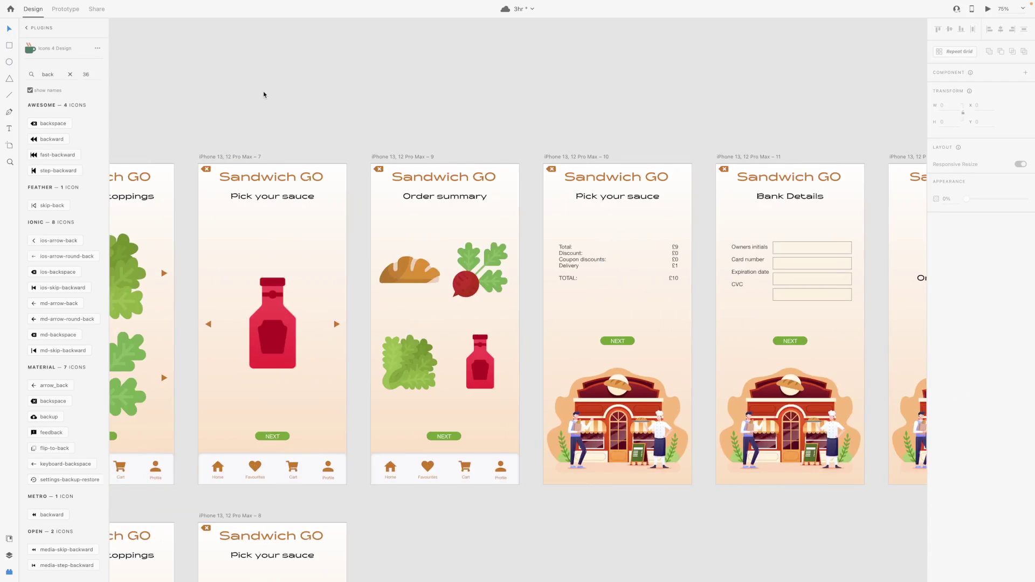
{"action": "scroll", "coordinate": [263, 94], "scroll_direction": "left", "scroll_amount": 20}
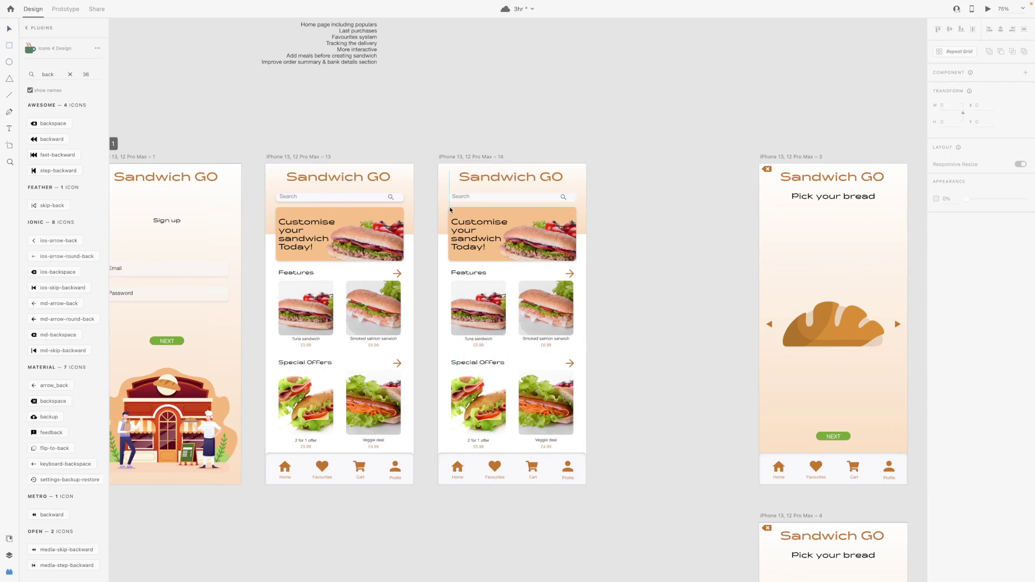
{"action": "left_click_drag", "start_coordinate": [450, 208], "coordinate": [577, 261]}
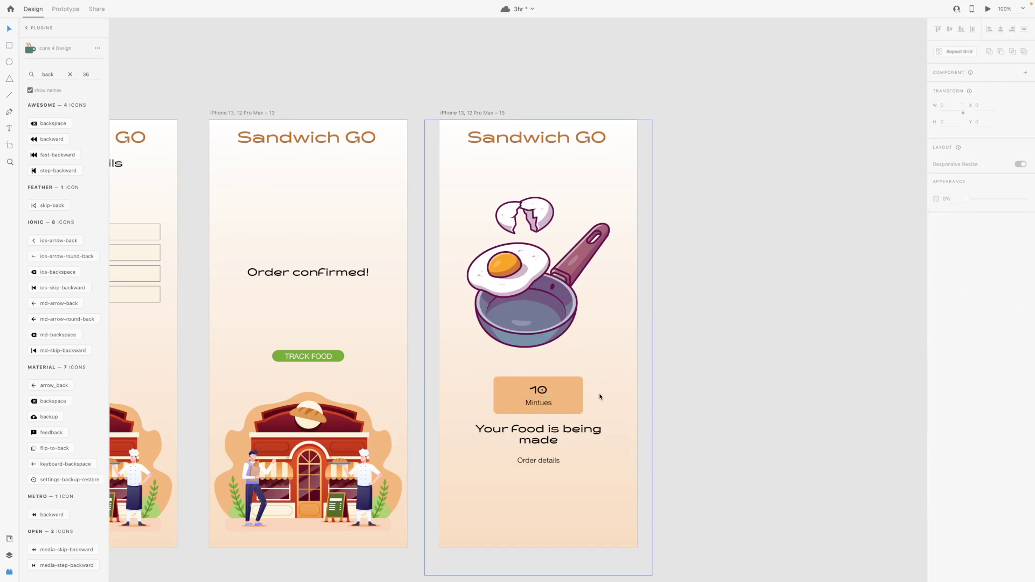
{"action": "left_click", "coordinate": [560, 323]}
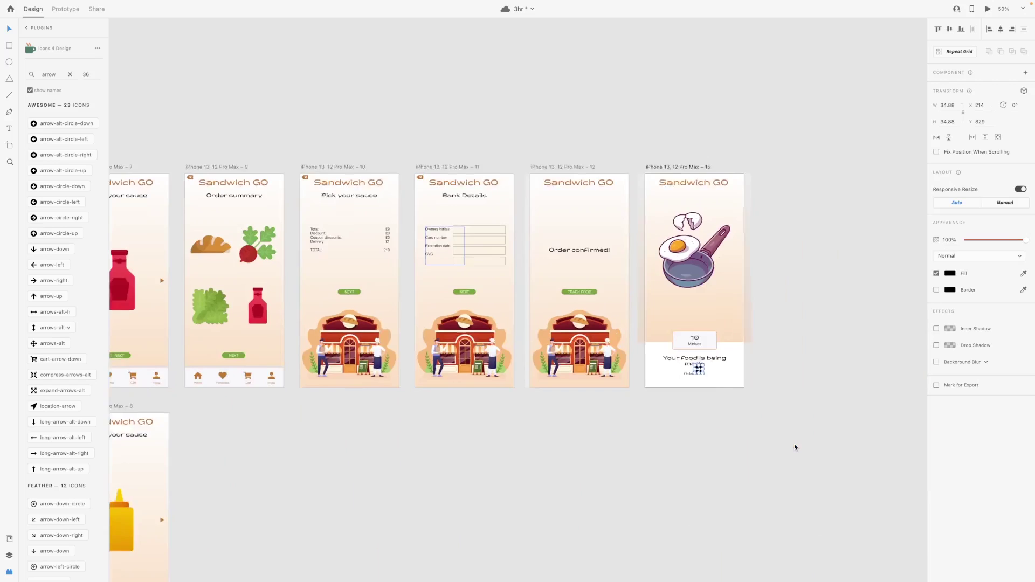
- Place the arrow below Order details and move the timer, heading, details and arrow group up
{"action": "key", "text": "ctrl+1"}
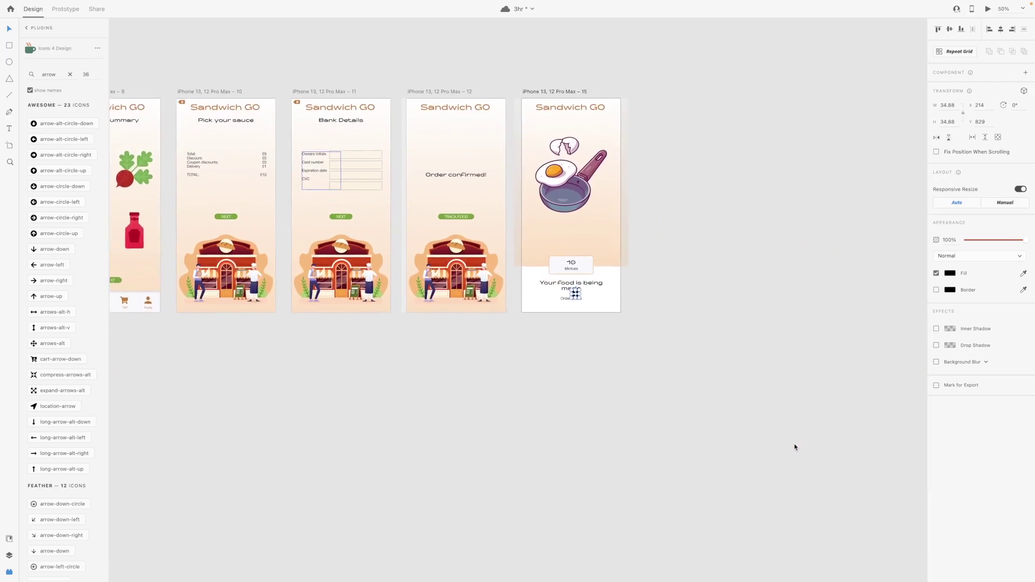
{"action": "left_click_drag", "start_coordinate": [453, 384], "coordinate": [445, 410]}
{"action": "left_click_drag", "start_coordinate": [363, 302], "coordinate": [474, 419]}
{"action": "left_click_drag", "start_coordinate": [446, 393], "coordinate": [446, 367]}
{"action": "left_click", "coordinate": [505, 274]}
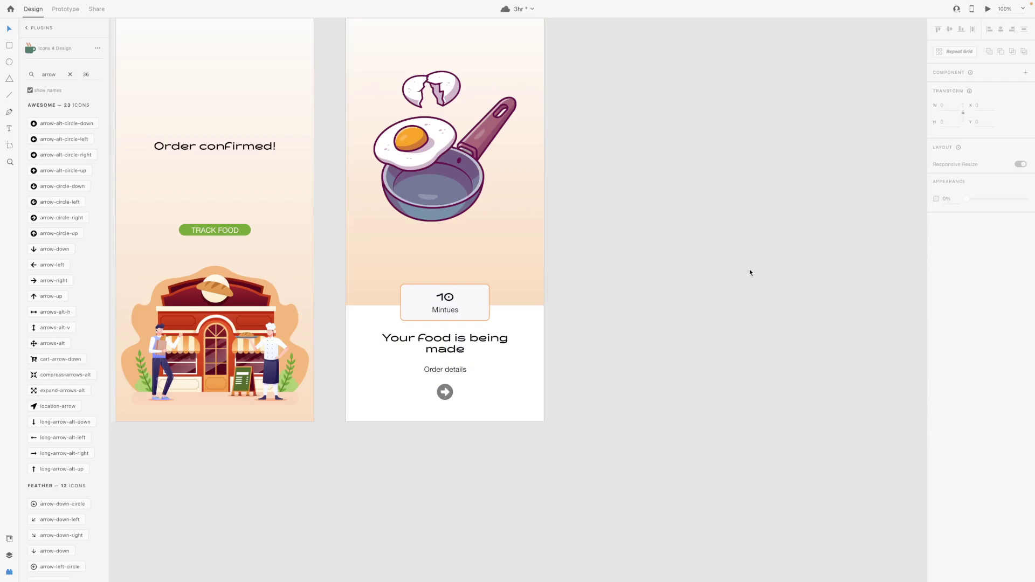
{"action": "key", "text": "ctrl+minus"}
- Duplicate the tracking screen, setting the timer to 0 and the message to 'ready to be picked up'
{"action": "left_click", "coordinate": [435, 62]}
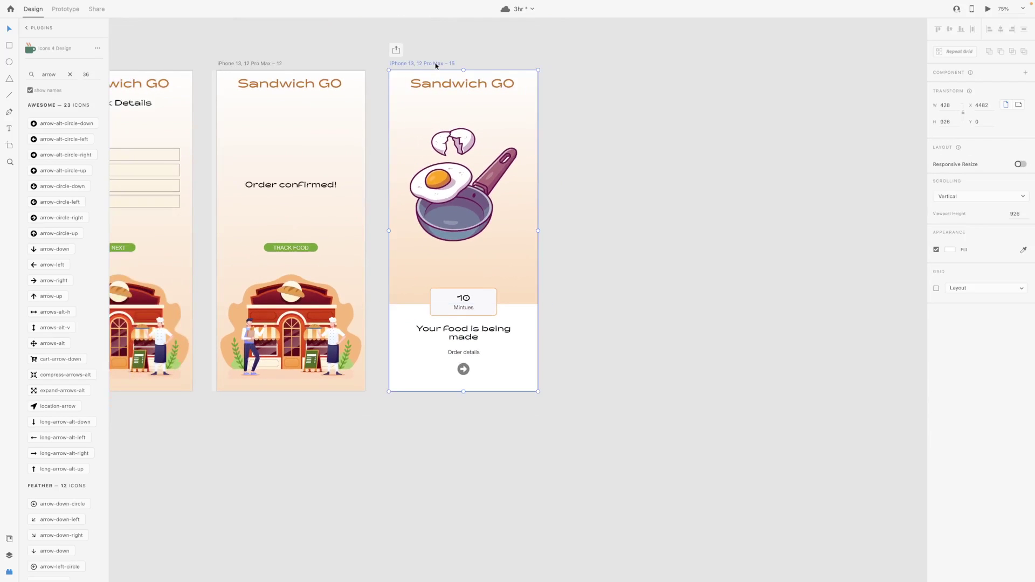
{"action": "key", "text": "ctrl+d"}
{"action": "left_click", "coordinate": [636, 298]}
{"action": "double_click", "coordinate": [650, 297]}
{"action": "type", "text": "0"}
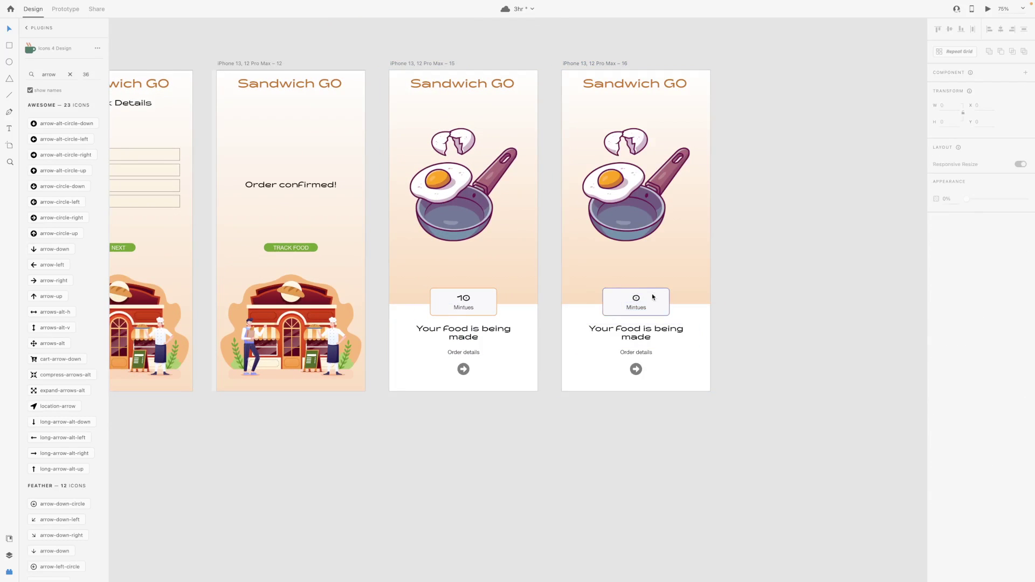
{"action": "double_click", "coordinate": [651, 327]}
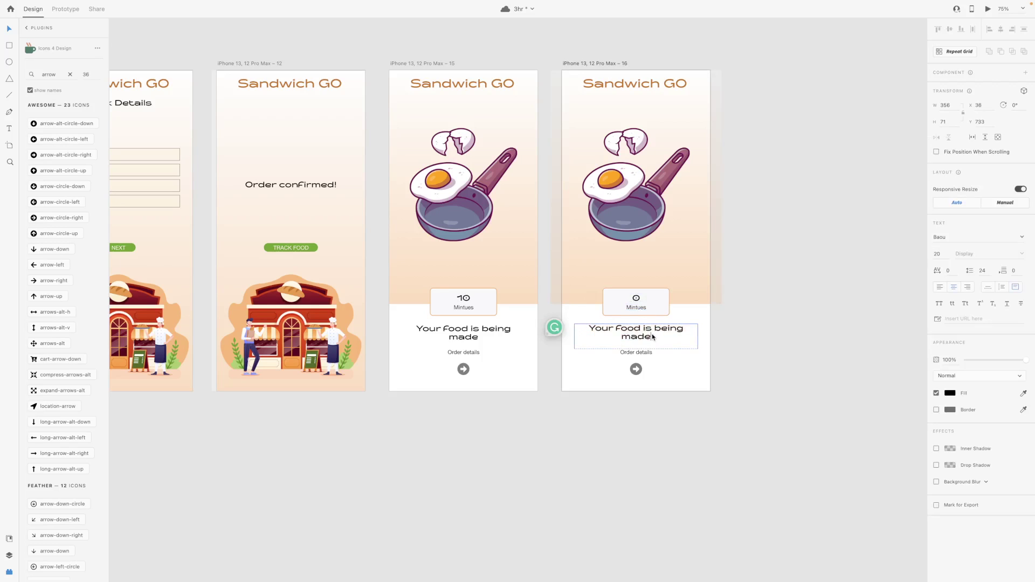
{"action": "type", "text": "ready to"}
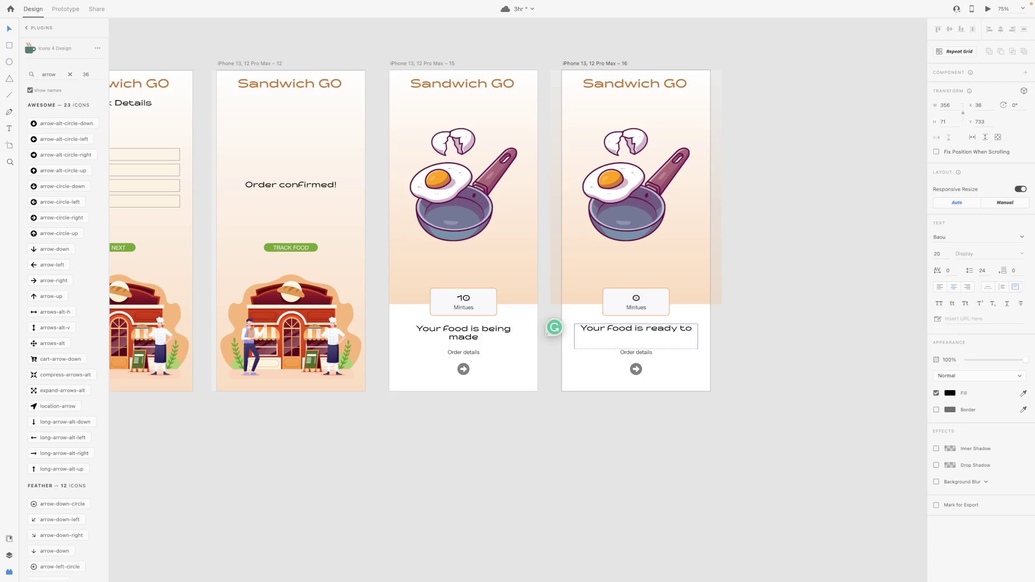
{"action": "type", "text": " be picked up"}
{"action": "left_click", "coordinate": [737, 386]}
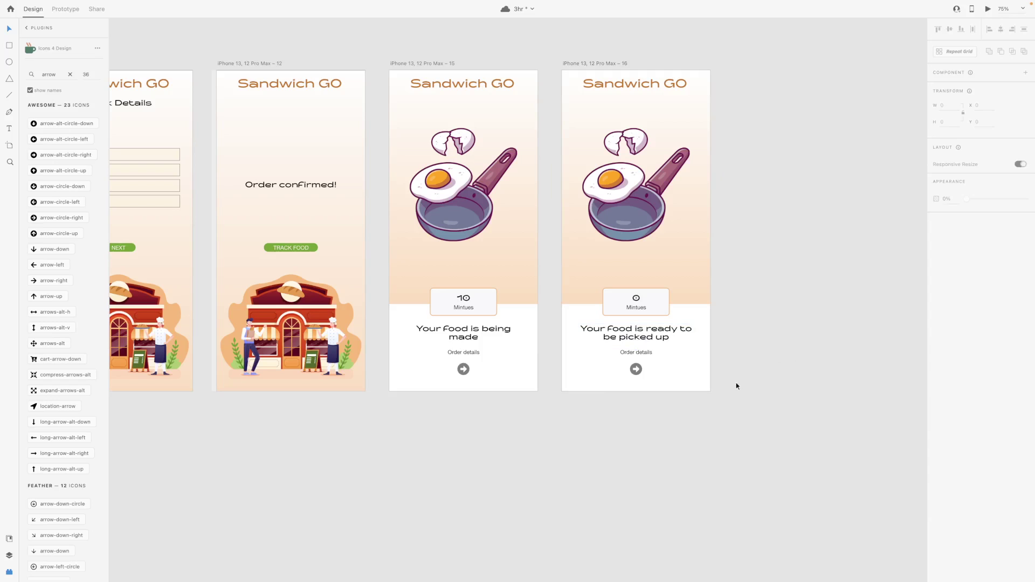
- Fade the arrow on the copied screen to 50% opacity
{"action": "left_click", "coordinate": [635, 370]}
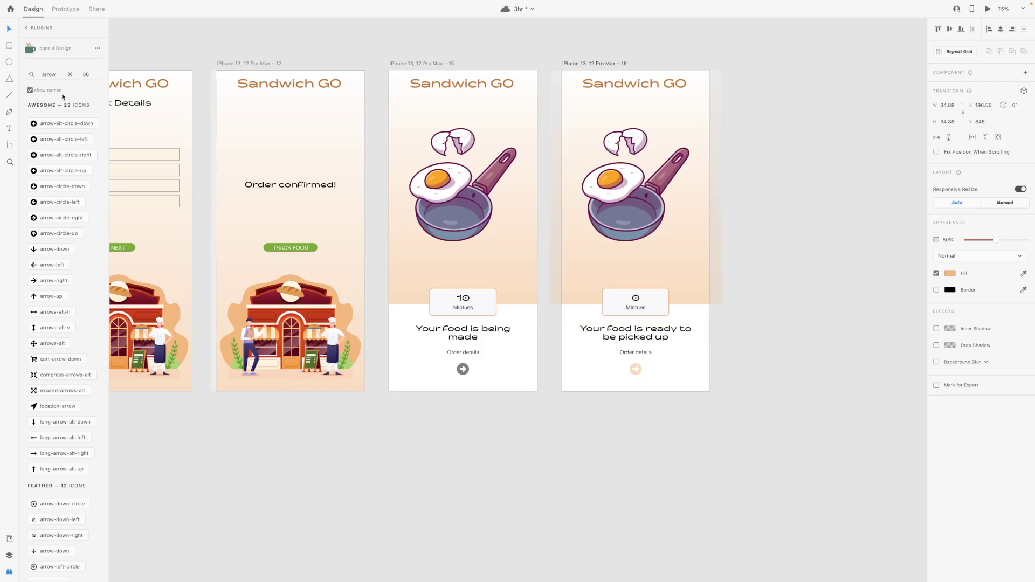
{"action": "key", "text": "ctrl+minus"}
{"action": "left_click", "coordinate": [574, 276]}
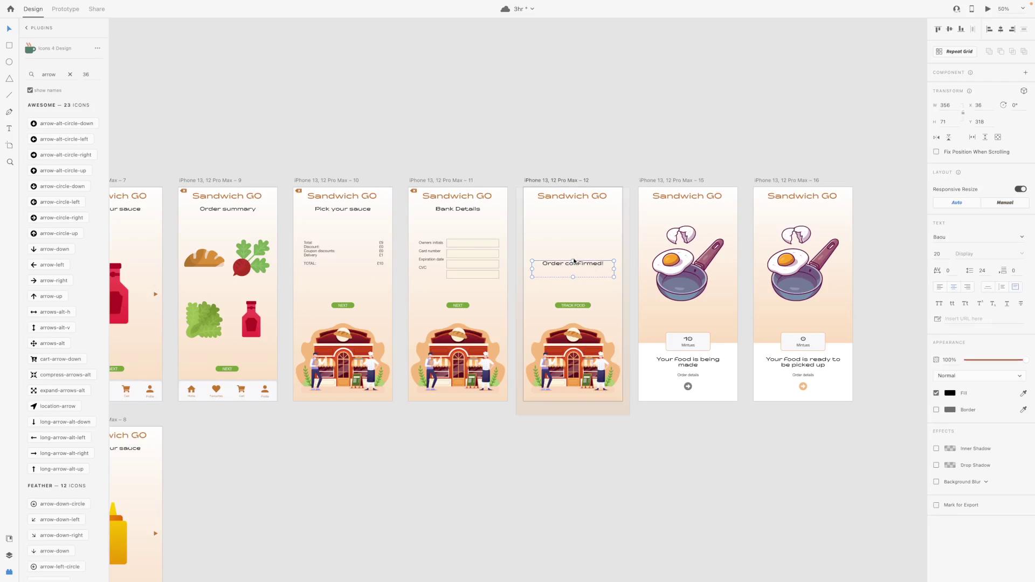
{"action": "scroll", "coordinate": [574, 260], "scroll_direction": "left", "scroll_amount": 3}
{"action": "scroll", "coordinate": [431, 297], "scroll_direction": "up", "scroll_amount": 2}
- Shrink the four food images on the Order summary card to about 40%
{"action": "scroll", "coordinate": [296, 311], "scroll_direction": "left", "scroll_amount": 3}
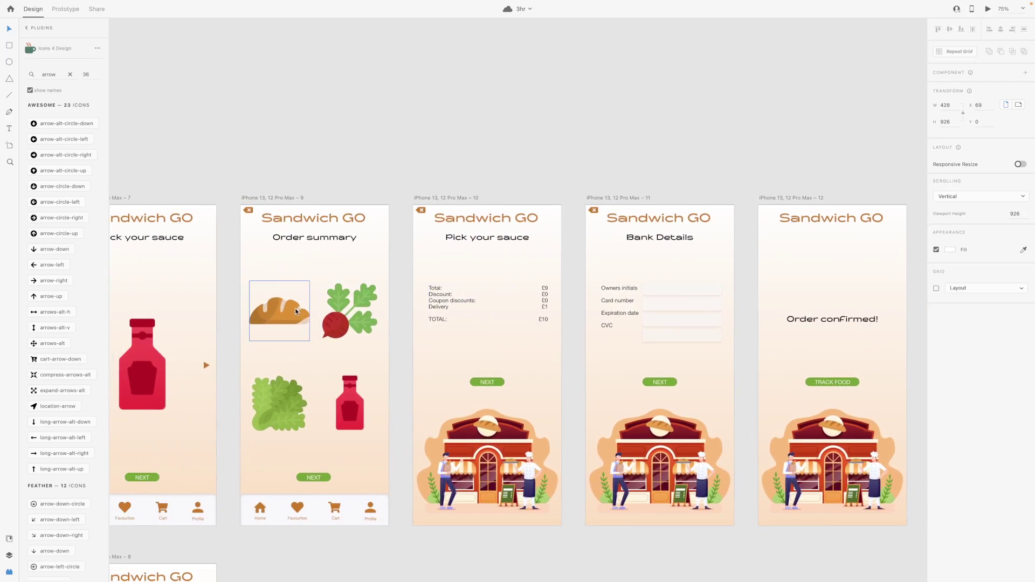
{"action": "left_click", "coordinate": [255, 342]}
{"action": "left_click", "coordinate": [303, 307]}
{"action": "left_click", "coordinate": [279, 405], "text": "shift"}
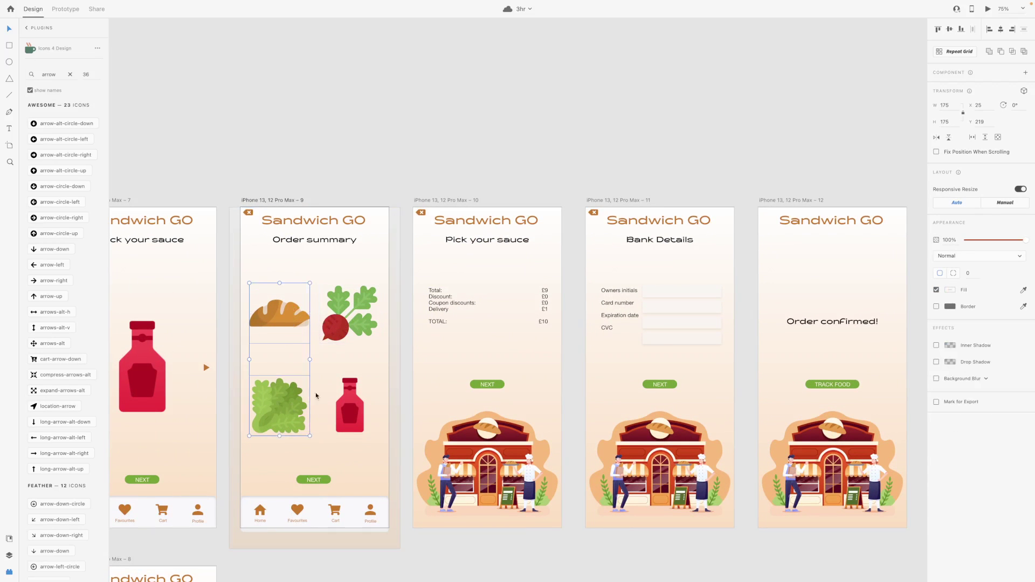
{"action": "left_click", "coordinate": [350, 313], "text": "shift"}
{"action": "left_click", "coordinate": [355, 417], "text": "shift"}
{"action": "left_click_drag", "start_coordinate": [380, 435], "coordinate": [306, 348]}
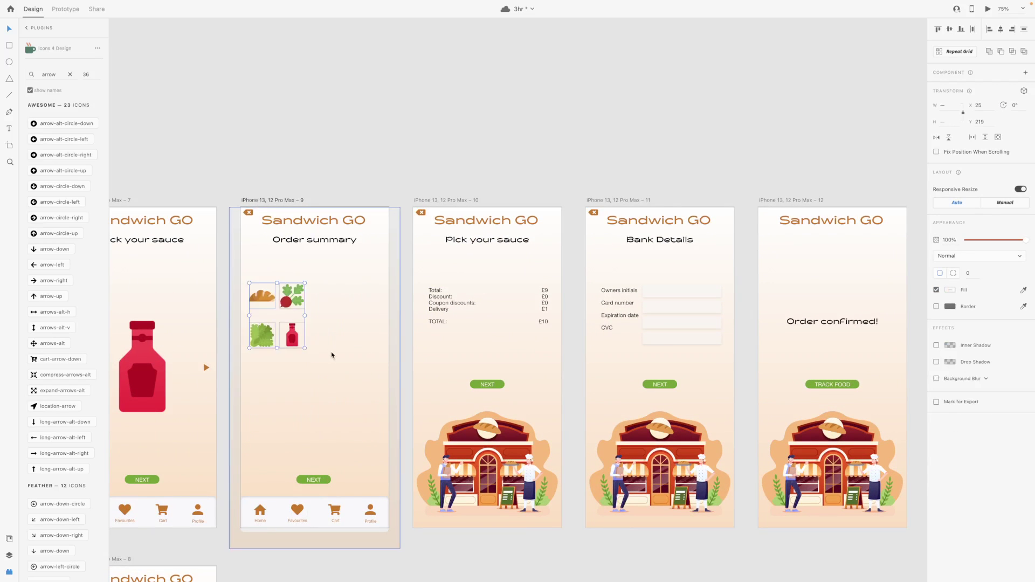
{"action": "left_click", "coordinate": [331, 355]}
{"action": "scroll", "coordinate": [333, 356], "scroll_direction": "left", "scroll_amount": 3}
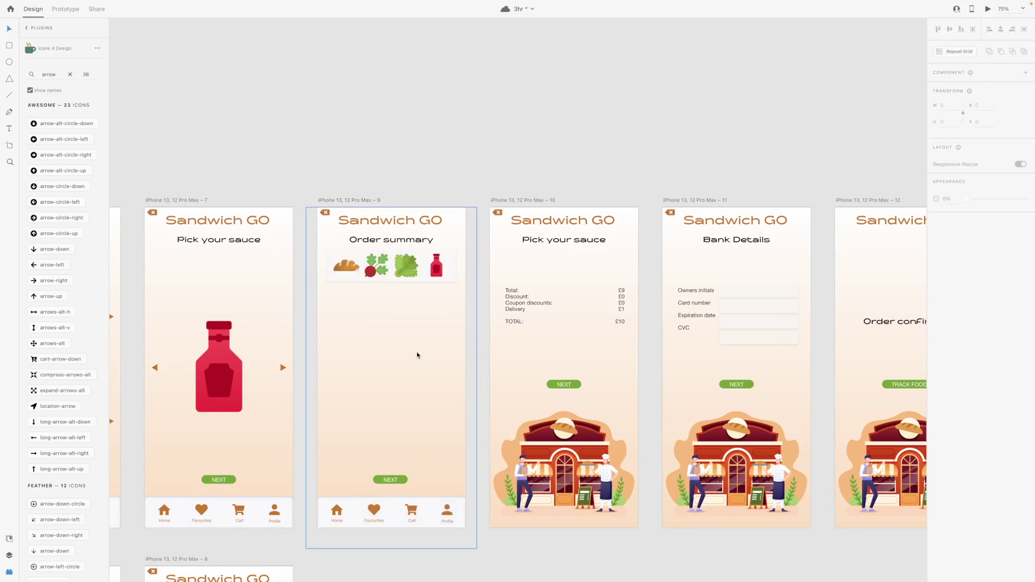
- Move the £5.99 price to the row's right end and bring the price summary below the card
{"action": "left_click", "coordinate": [389, 279]}
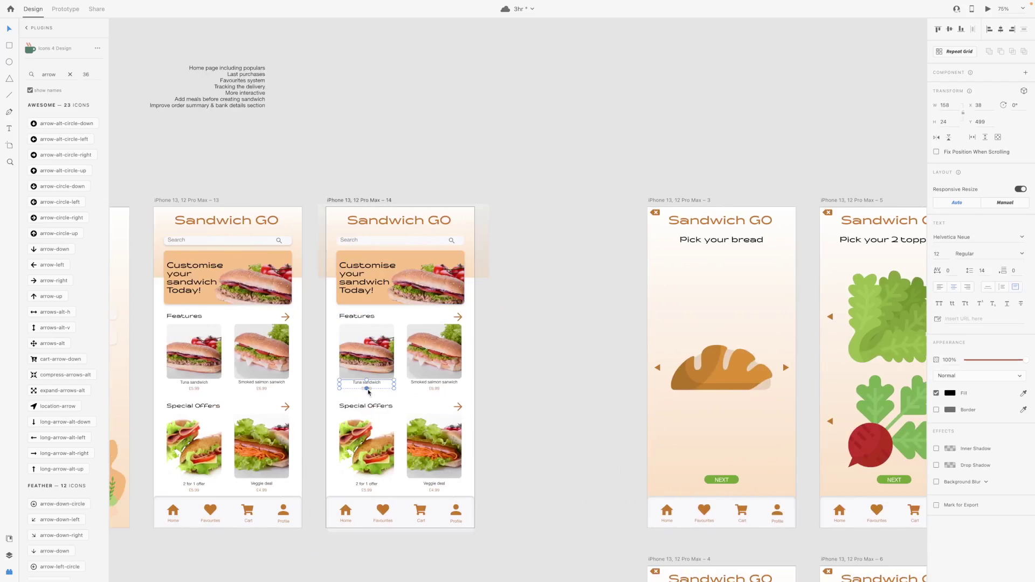
{"action": "left_click", "coordinate": [372, 391]}
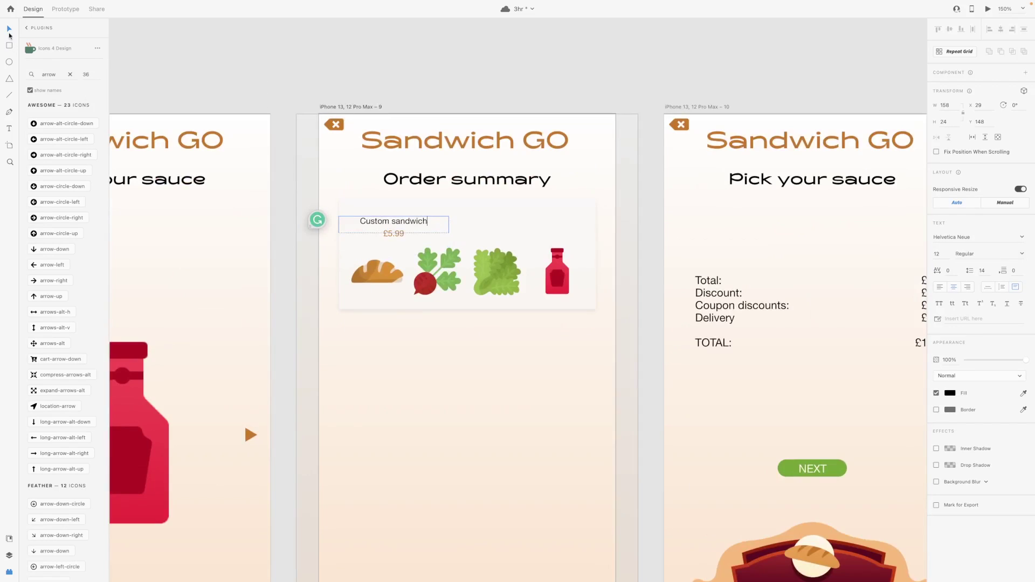
{"action": "left_click_drag", "start_coordinate": [392, 234], "coordinate": [554, 227]}
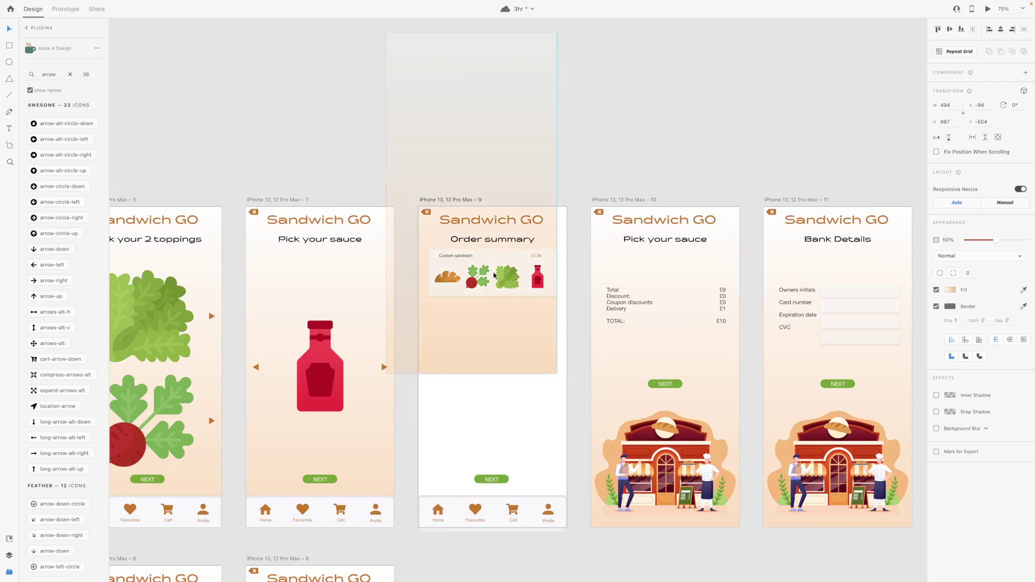
{"action": "left_click_drag", "start_coordinate": [490, 281], "coordinate": [350, 440]}
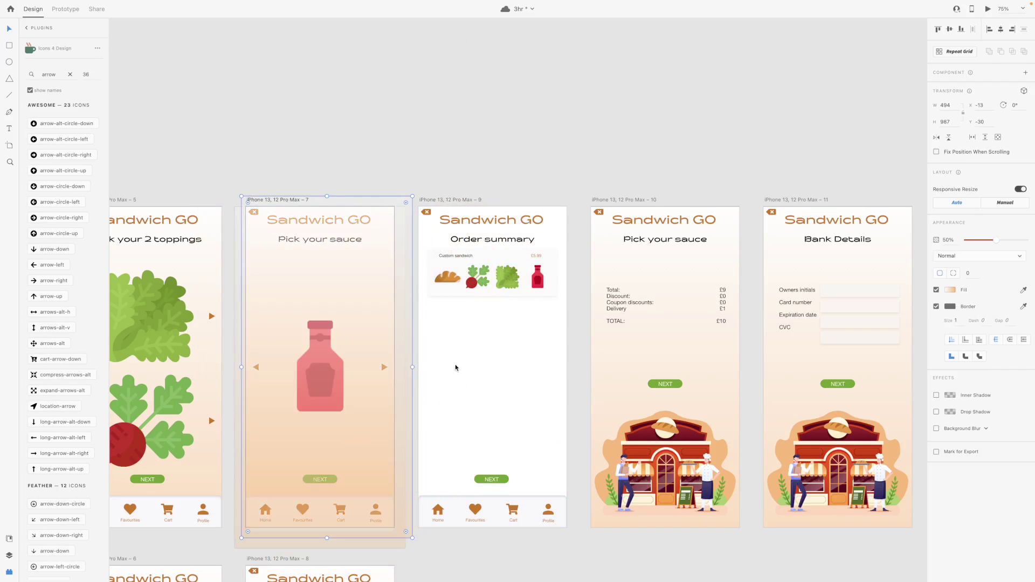
{"action": "left_click_drag", "start_coordinate": [623, 309], "coordinate": [451, 346]}
{"action": "key", "text": "ctrl+minus"}
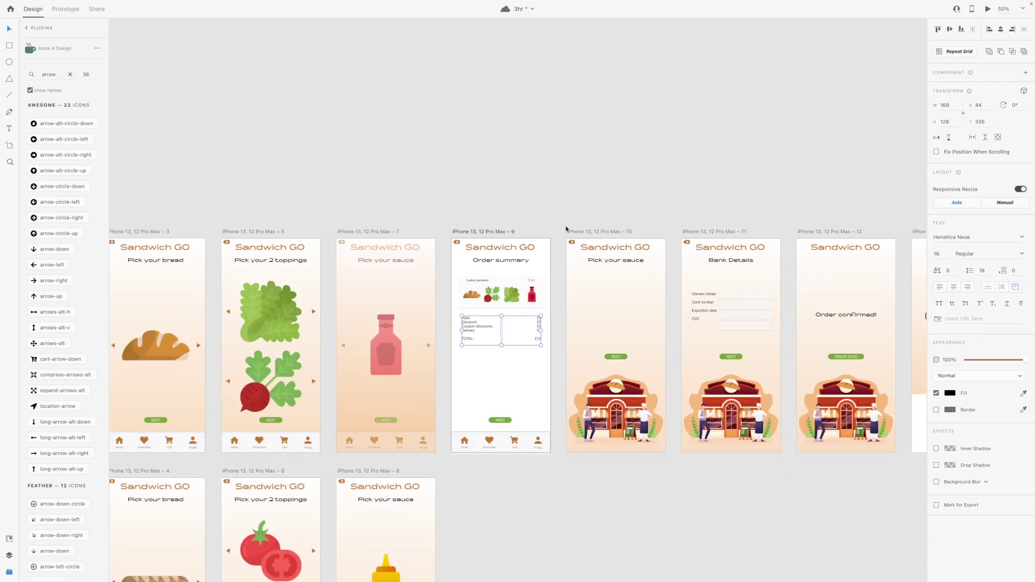
- Delete the leftover second sauce screen
{"action": "left_click", "coordinate": [582, 232]}
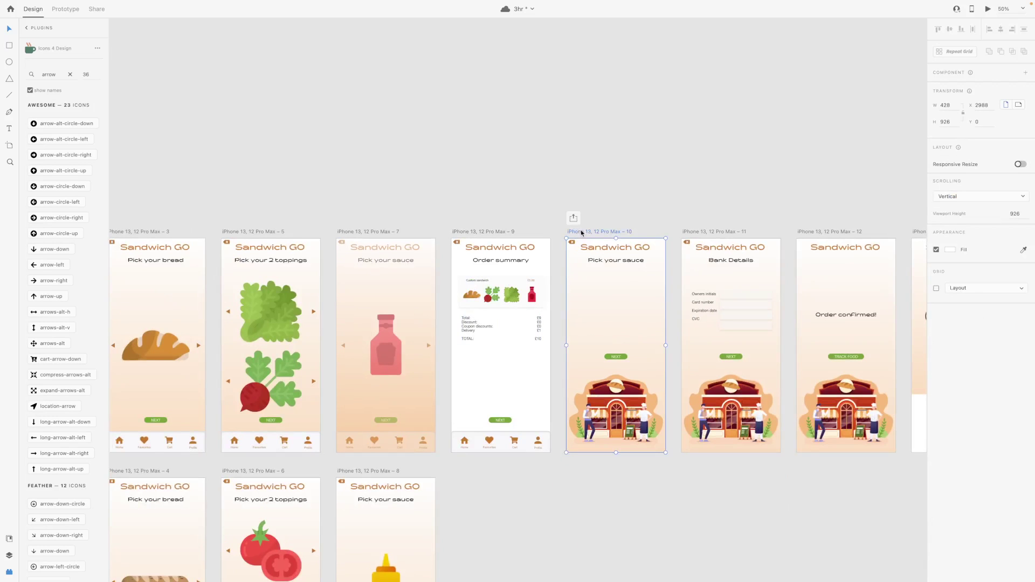
{"action": "key", "text": "Delete"}
{"action": "key", "text": "ctrl+plus"}
- Relabel the NEXT button 'BUY' and turn a pasted heading copy into the 'TOTAL:' line
{"action": "double_click", "coordinate": [385, 479]}
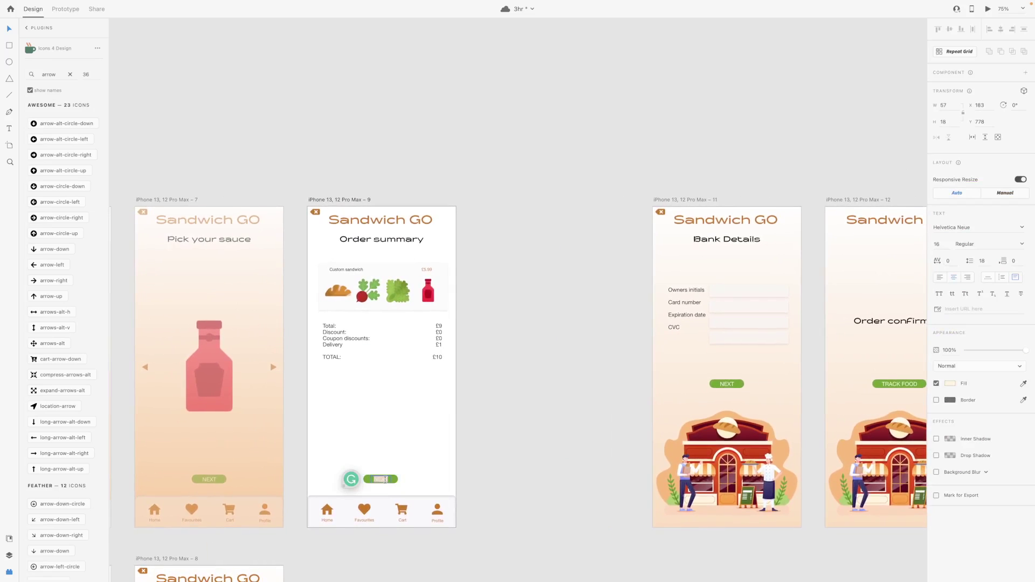
{"action": "type", "text": "BUY"}
{"action": "key", "text": "Escape"}
{"action": "key", "text": "ctrl+v"}
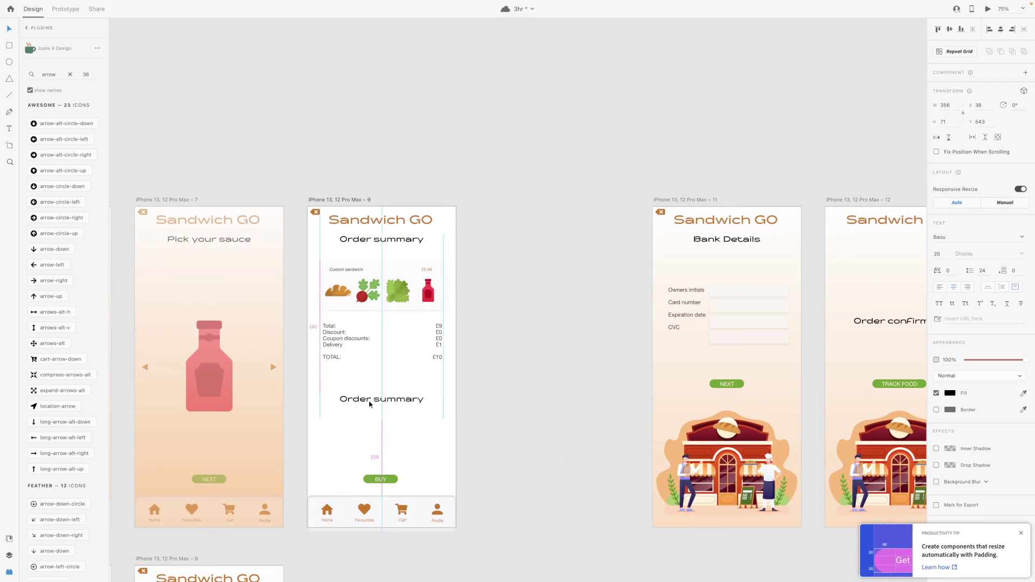
{"action": "double_click", "coordinate": [366, 403]}
{"action": "type", "text": "TOTAL:"}
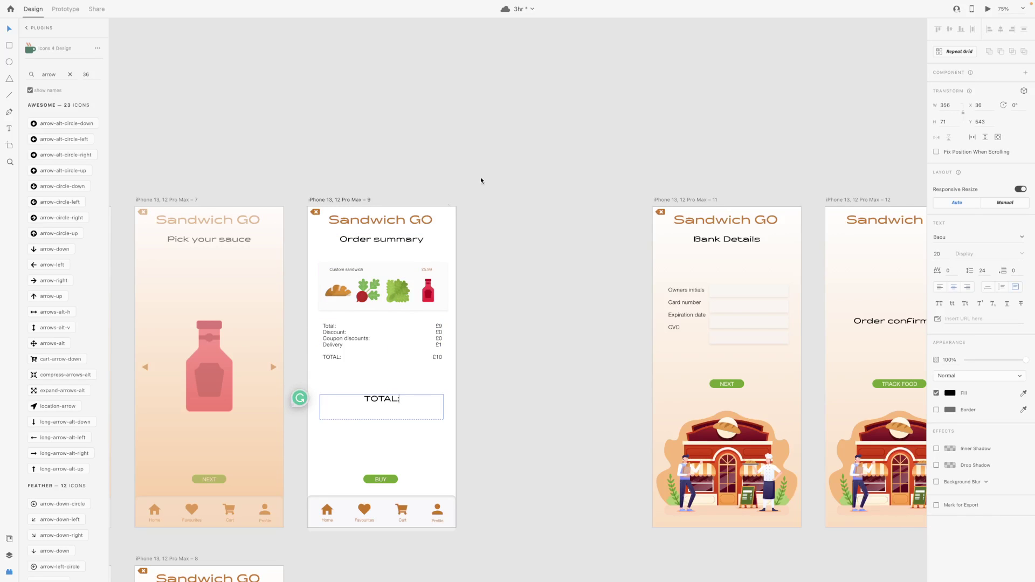
- Edit the summary labels to drop Delivery and update the price values to £5.99
{"action": "left_click", "coordinate": [350, 342]}
{"action": "double_click", "coordinate": [340, 345]}
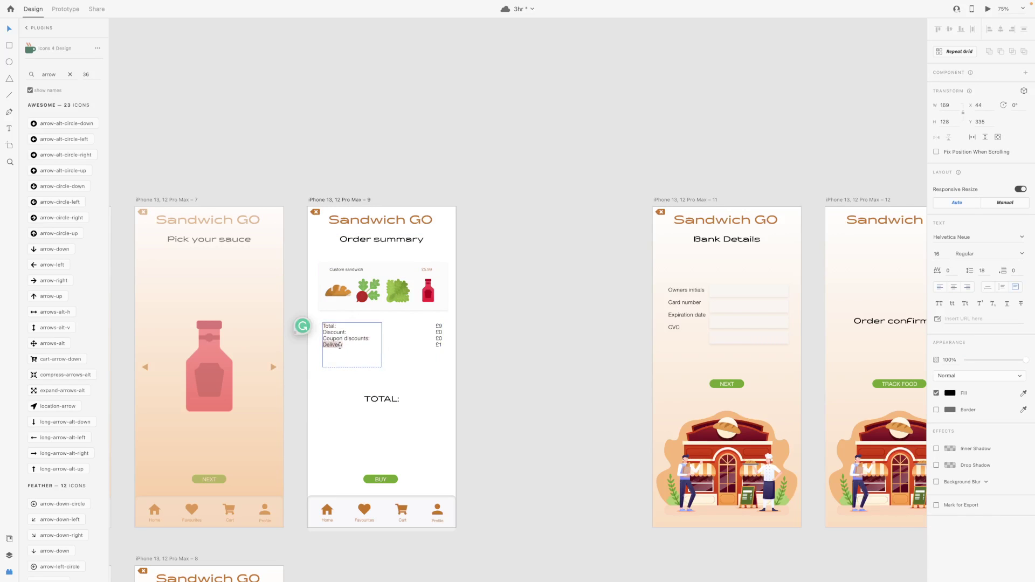
{"action": "double_click", "coordinate": [439, 345]}
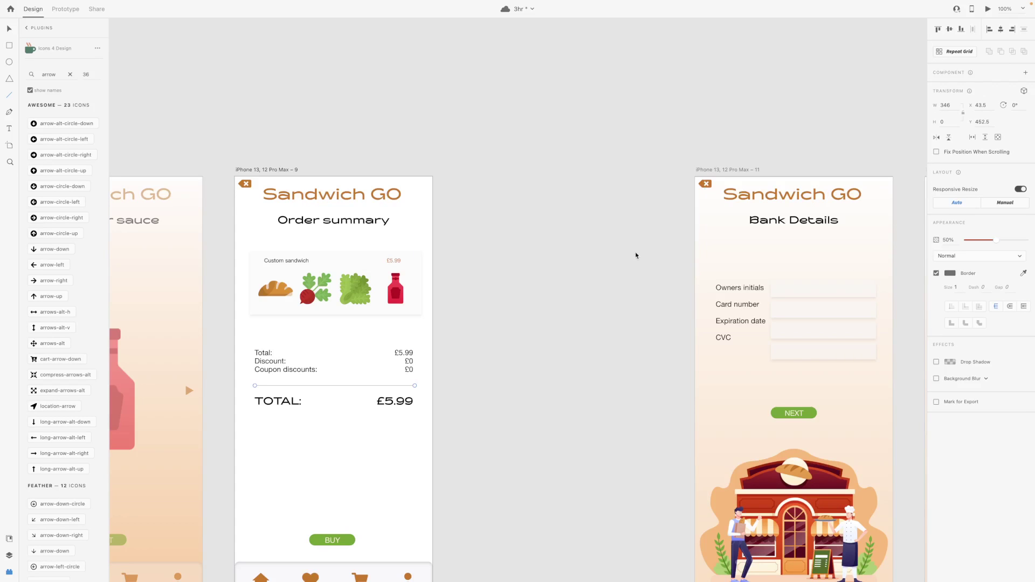
- Reposition the Order summary card lower and zoom in to check its £5.99 price
{"action": "key", "text": "ctrl+minus"}
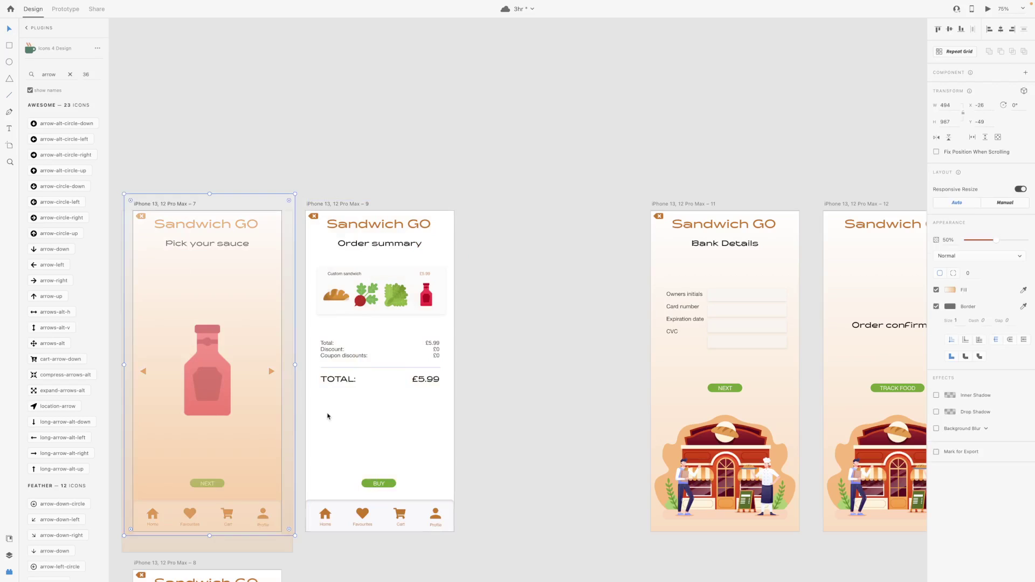
{"action": "left_click_drag", "start_coordinate": [325, 410], "coordinate": [384, 300]}
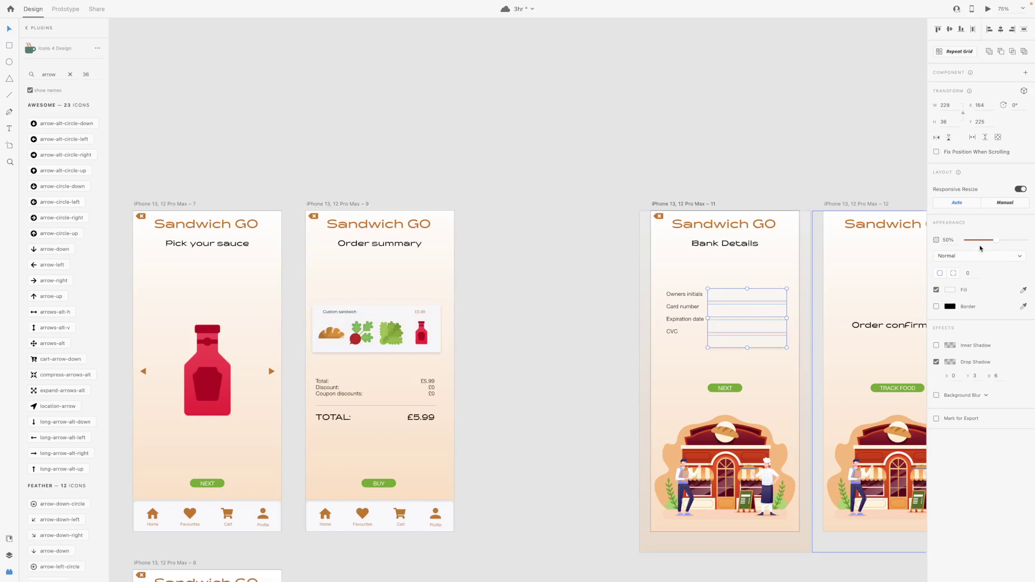
{"action": "key", "text": "Escape"}
{"action": "scroll", "coordinate": [598, 343], "scroll_direction": "right", "scroll_amount": 10}
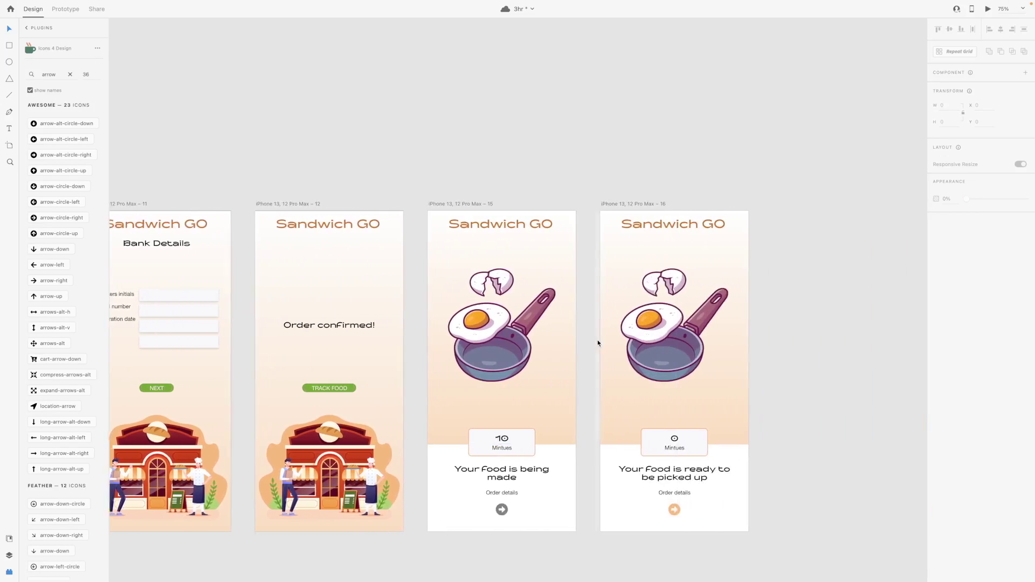
{"action": "scroll", "coordinate": [588, 340], "scroll_direction": "left", "scroll_amount": 12}
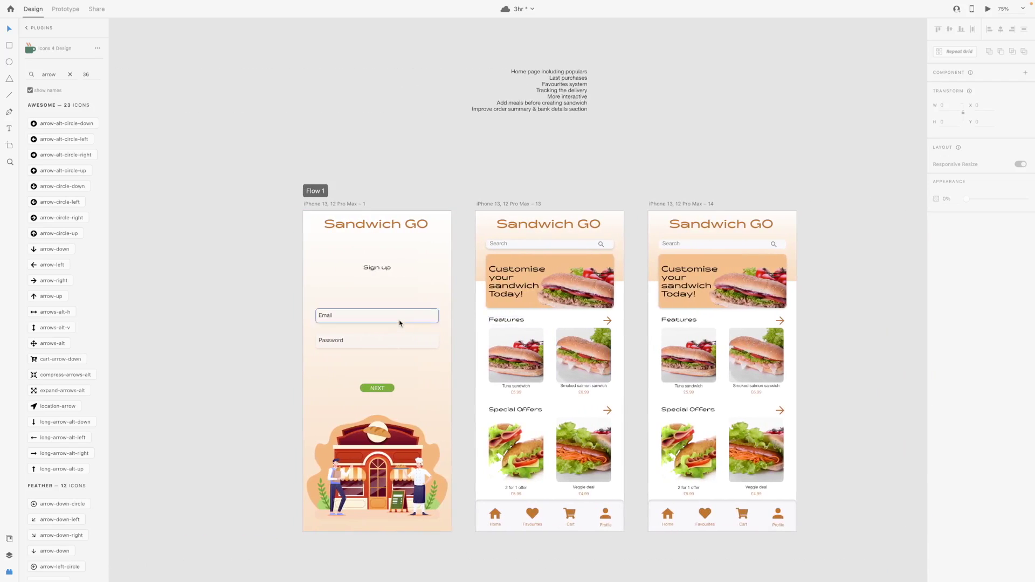
{"action": "scroll", "coordinate": [399, 322], "scroll_direction": "right", "scroll_amount": 10}
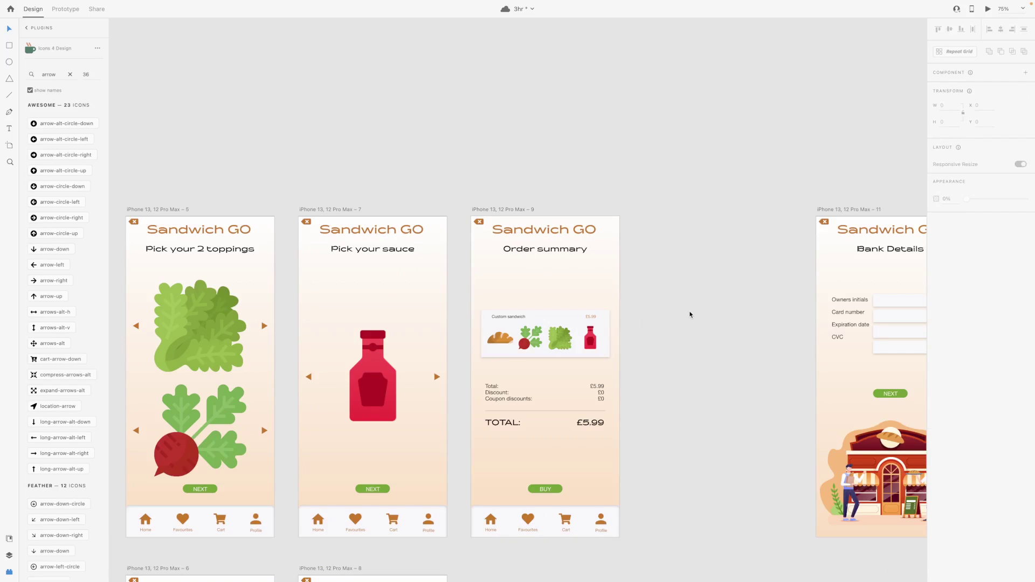
{"action": "left_click", "coordinate": [542, 331]}
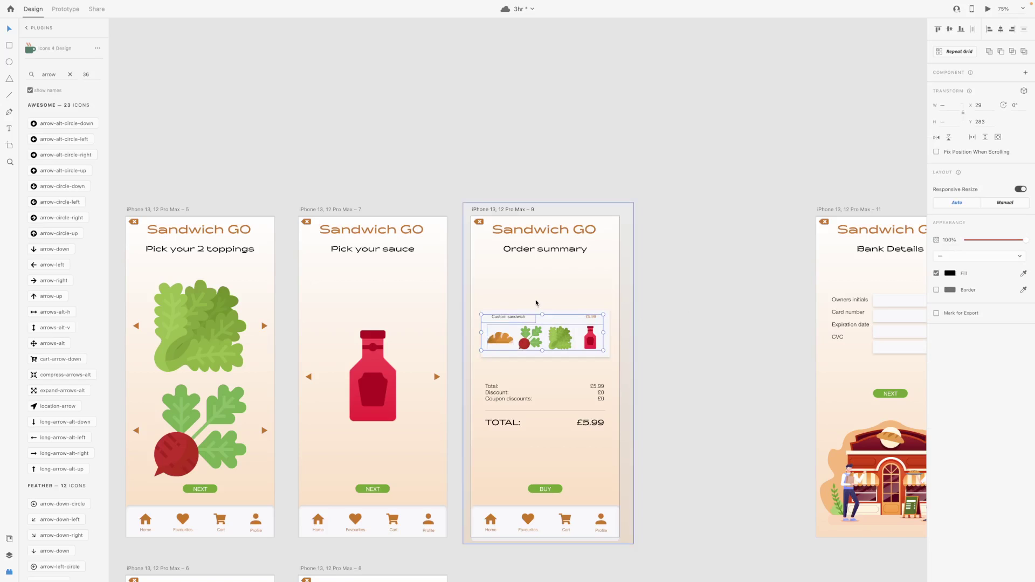
{"action": "key", "text": "ctrl+equal"}
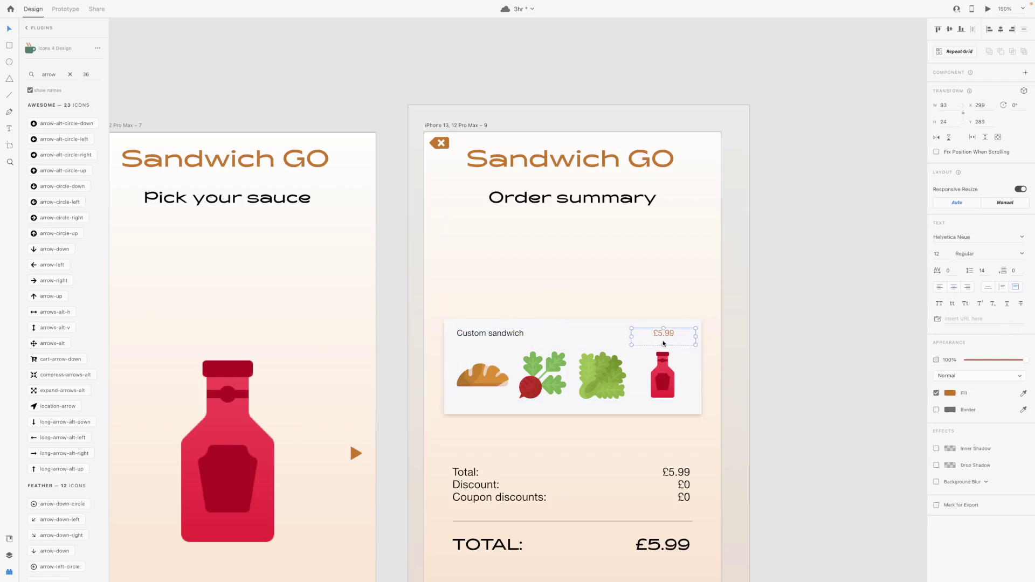
{"action": "left_click", "coordinate": [780, 346]}
{"action": "scroll", "coordinate": [780, 346], "scroll_direction": "down", "scroll_amount": 5}
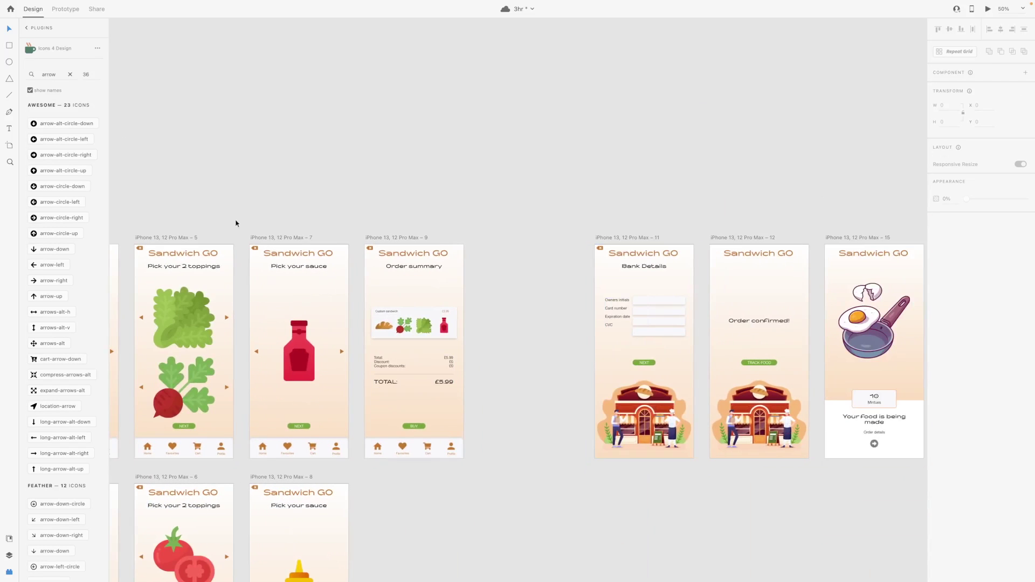
- Wire the Order summary's BUY button to the Bank Details artboard in Prototype mode
{"action": "left_click", "coordinate": [62, 9]}
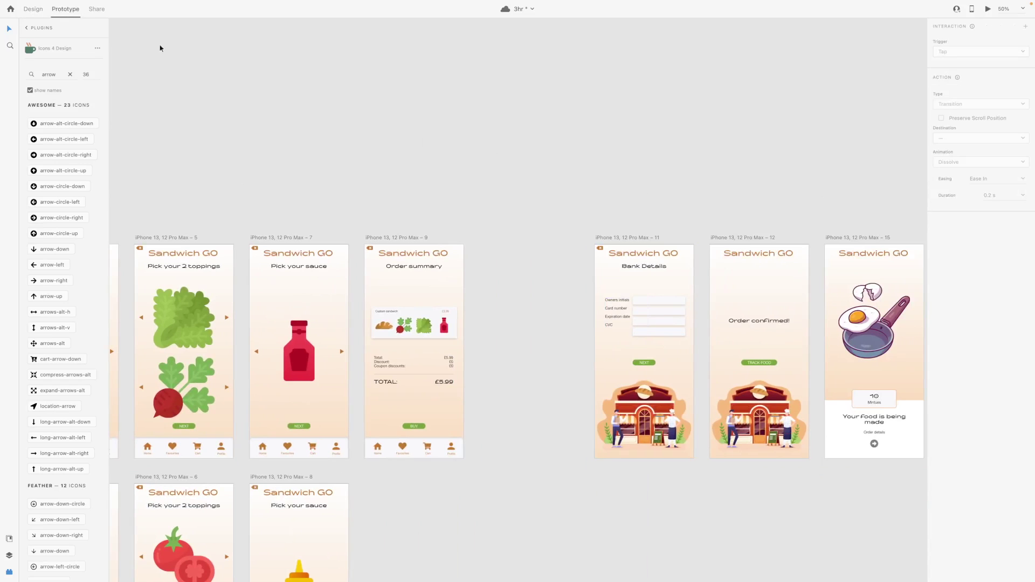
{"action": "left_click", "coordinate": [337, 419]}
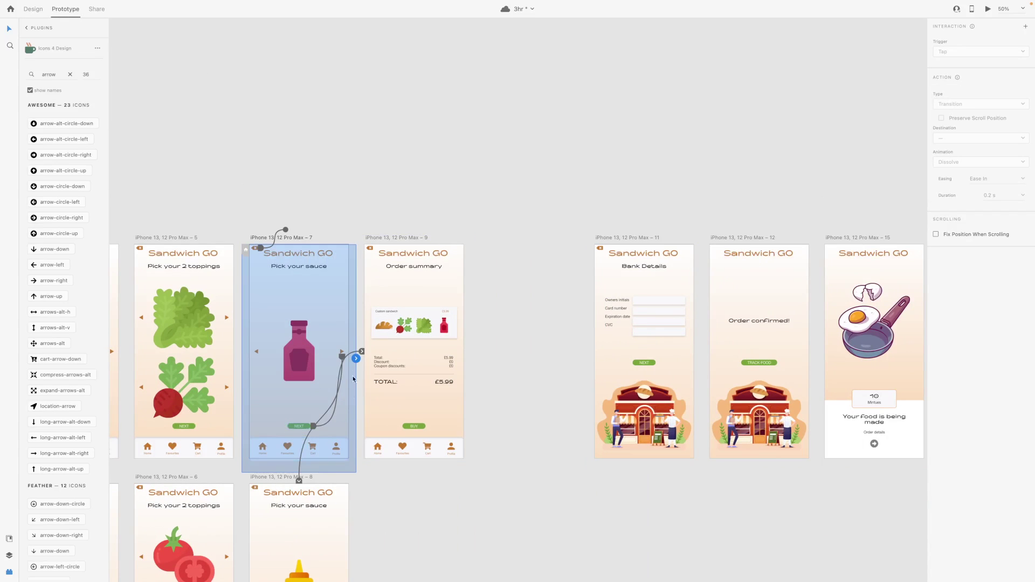
{"action": "left_click", "coordinate": [414, 426]}
{"action": "left_click_drag", "start_coordinate": [426, 426], "coordinate": [610, 361]}
{"action": "left_click", "coordinate": [426, 178]}
{"action": "key", "text": "ctrl+Tab"}
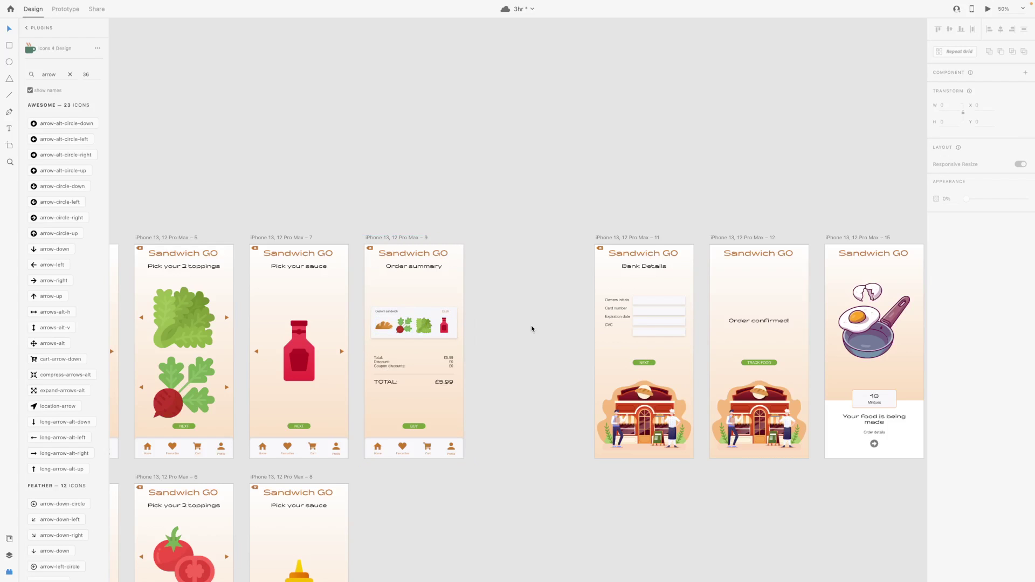
- Zoom in on the Bank Details form and rearrange its input field rectangles
{"action": "left_click", "coordinate": [404, 326]}
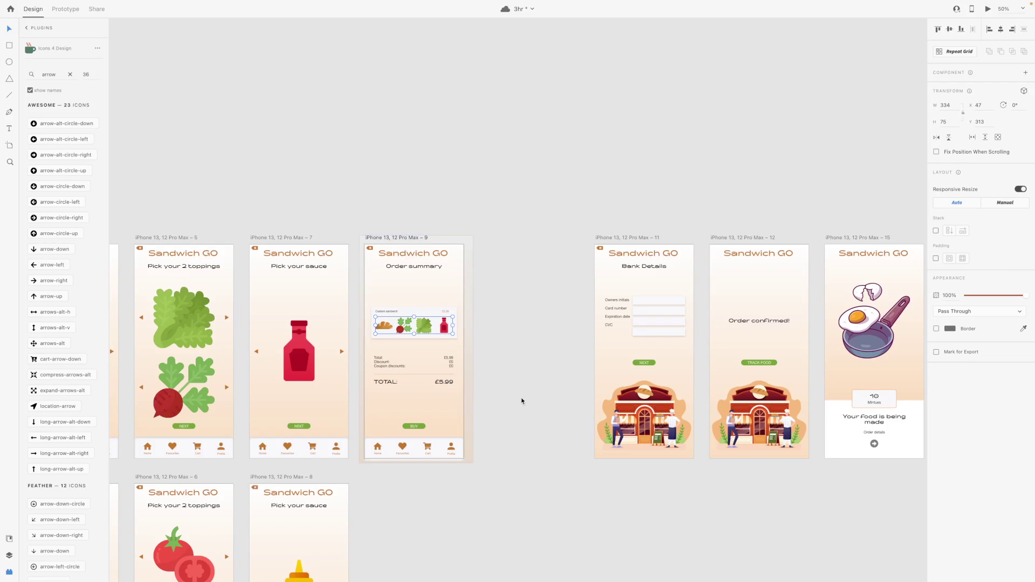
{"action": "left_click", "coordinate": [487, 374]}
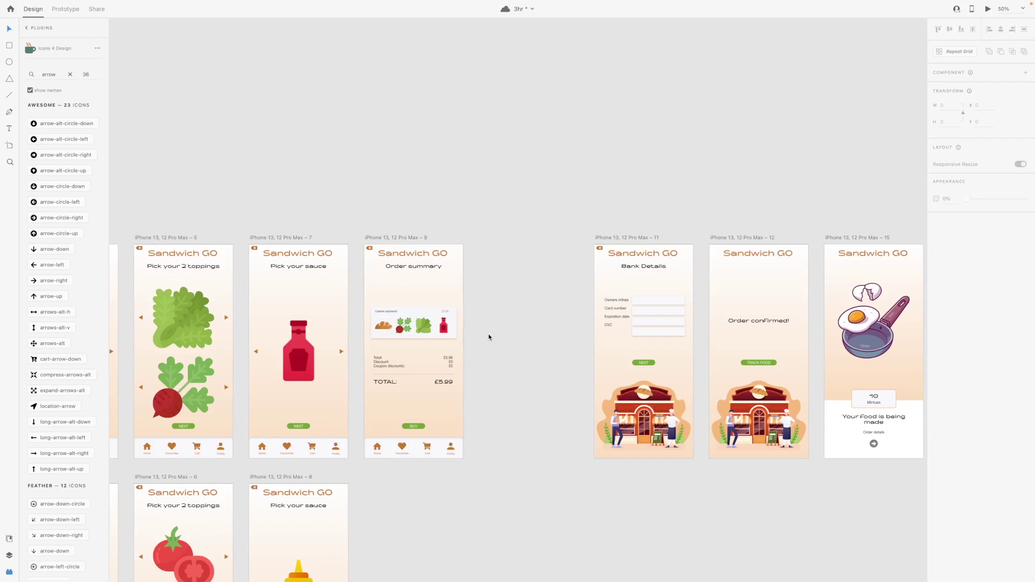
{"action": "scroll", "coordinate": [506, 336], "scroll_direction": "right", "scroll_amount": 3}
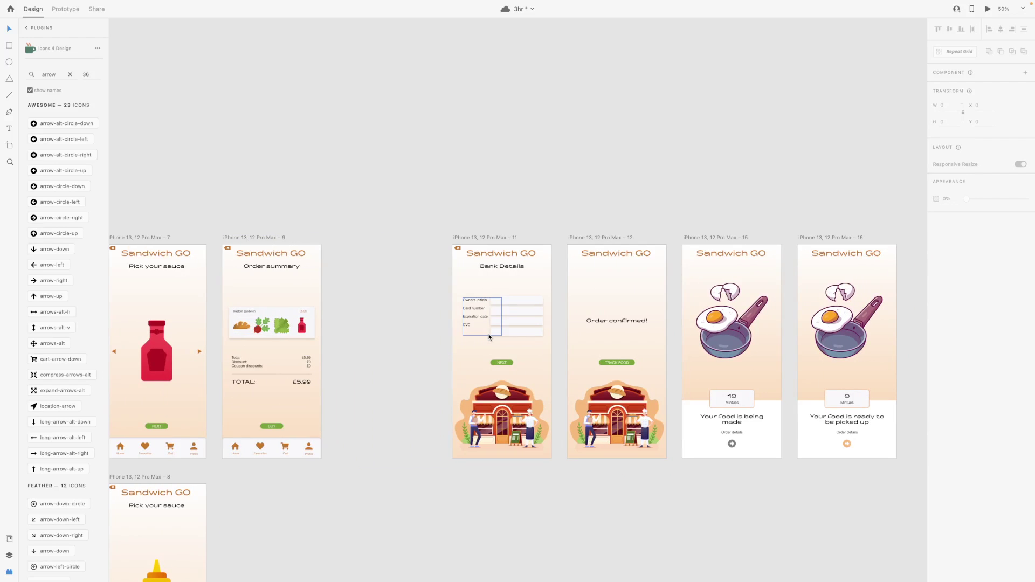
{"action": "key", "text": "ctrl+equal"}
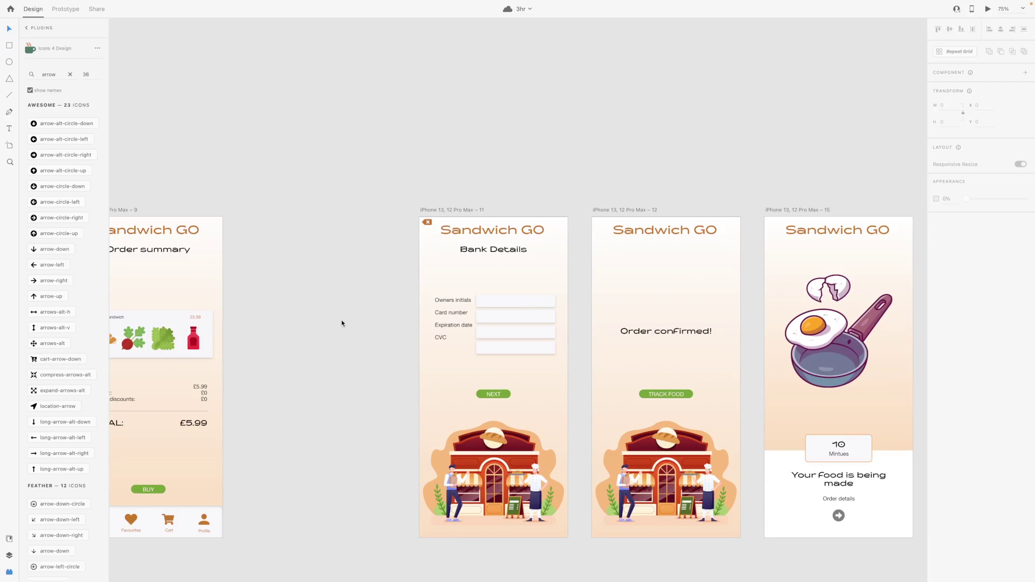
{"action": "double_click", "coordinate": [49, 74]}
{"action": "scroll", "coordinate": [354, 185], "scroll_direction": "up", "scroll_amount": 1}
{"action": "left_click", "coordinate": [497, 318]}
{"action": "key", "text": "ctrl+equal"}
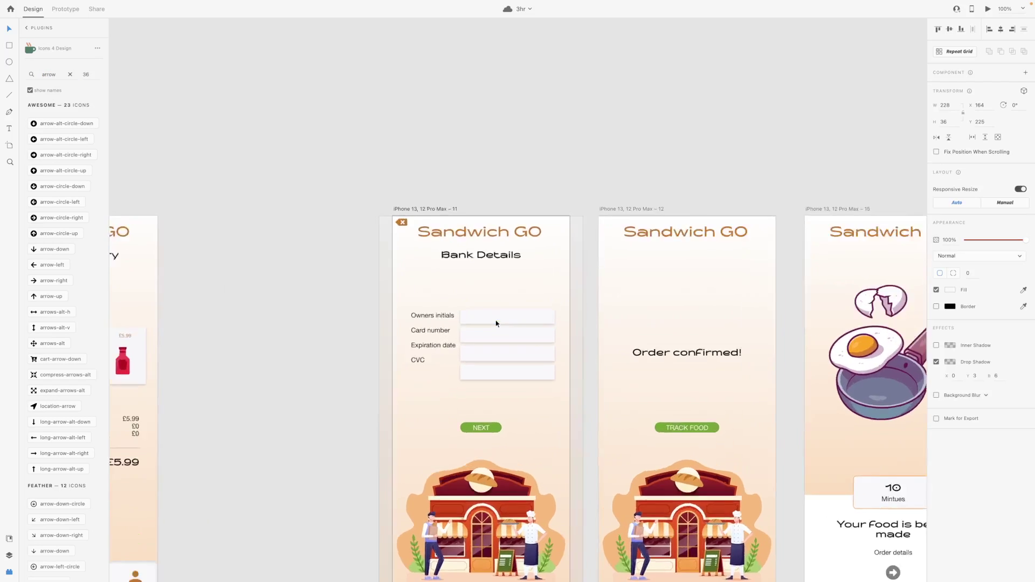
{"action": "key", "text": "ctrl+equal"}
{"action": "left_click", "coordinate": [371, 337]}
{"action": "left_click_drag", "start_coordinate": [371, 337], "coordinate": [362, 464]}
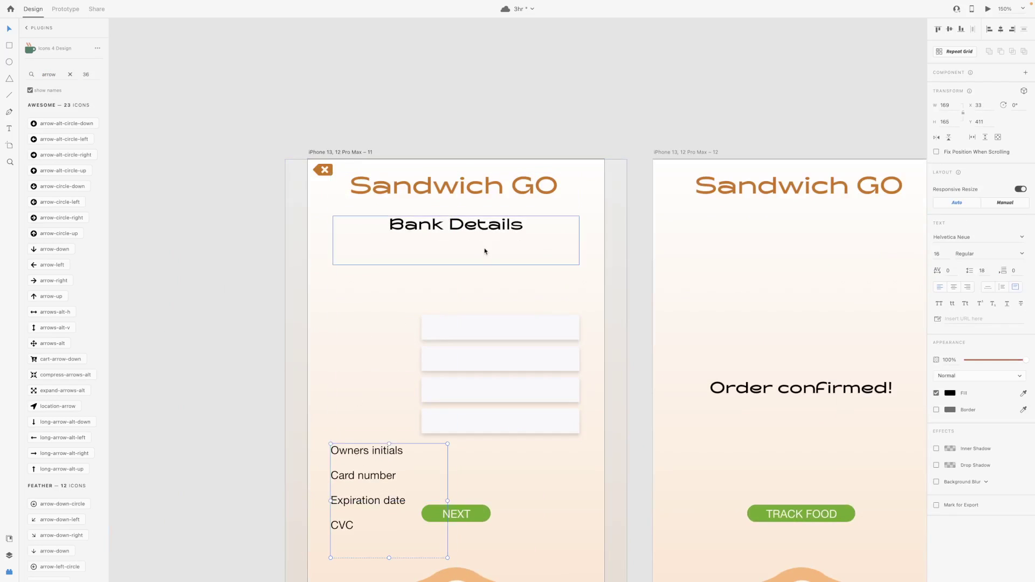
{"action": "key", "text": "ctrl+z"}
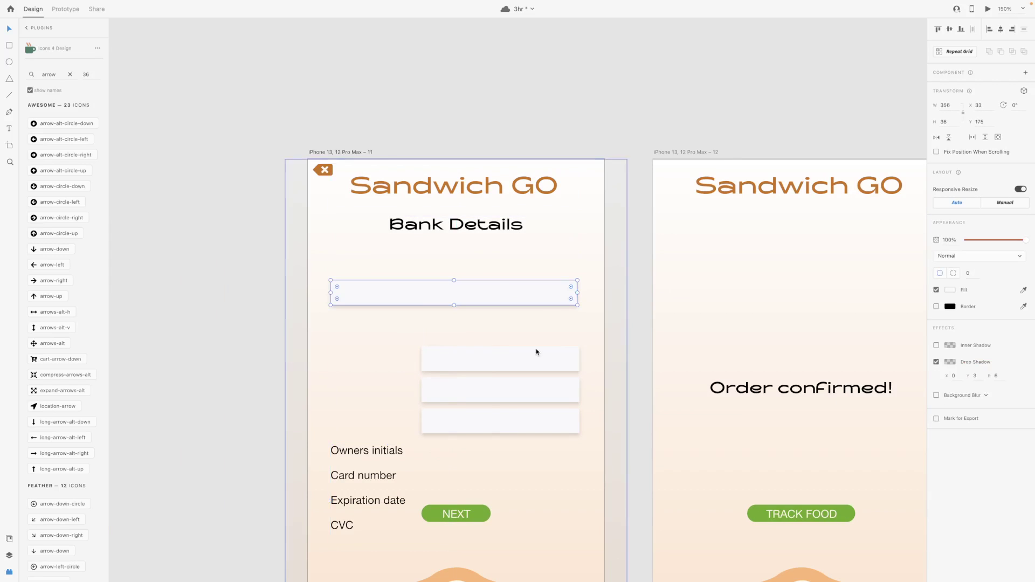
{"action": "key", "text": "ctrl+z"}
{"action": "key", "text": "ctrl+z"}
{"action": "key", "text": "ctrl+z"}
{"action": "key", "text": "ctrl+z"}
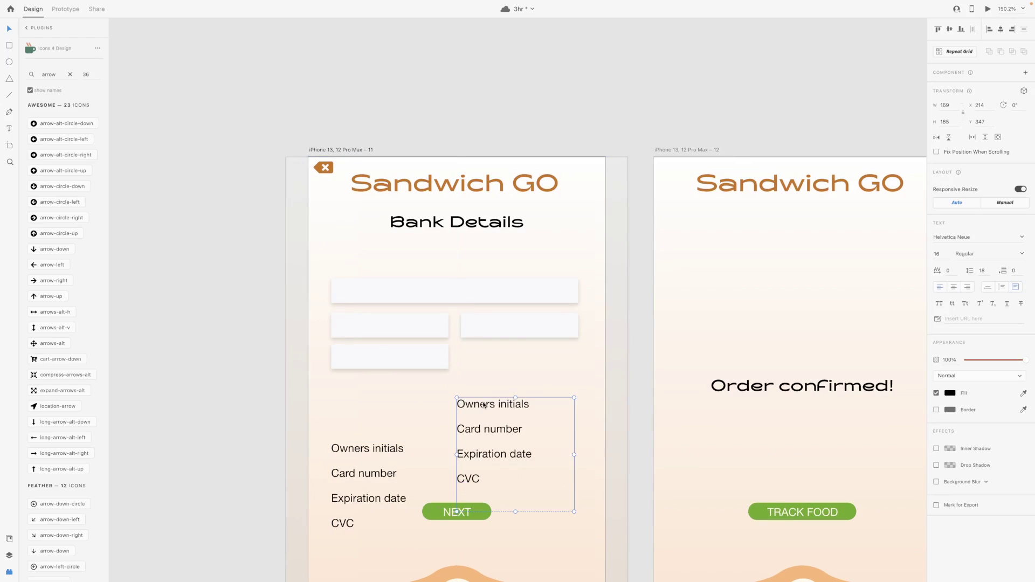
- Add 'Card Number' and 'Expiring MM/YY' placeholder text inside the top fields
{"action": "double_click", "coordinate": [483, 405]}
{"action": "type", "text": "Card Number"}
{"action": "key", "text": "Escape"}
{"action": "left_click_drag", "start_coordinate": [464, 404], "coordinate": [367, 326]}
{"action": "double_click", "coordinate": [366, 326]}
{"action": "type", "text": "Expiring"}
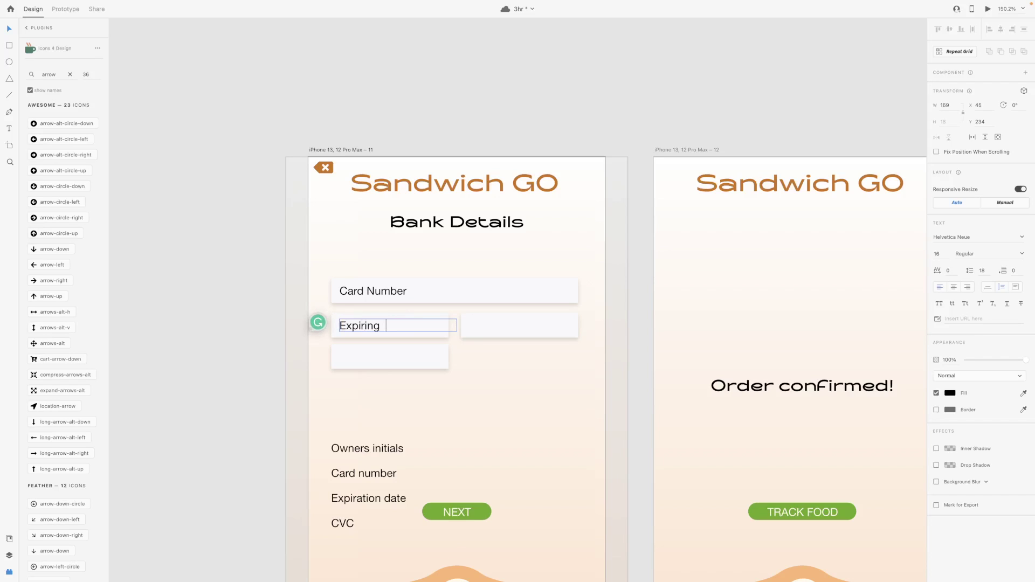
{"action": "type", "text": " MM/YY"}
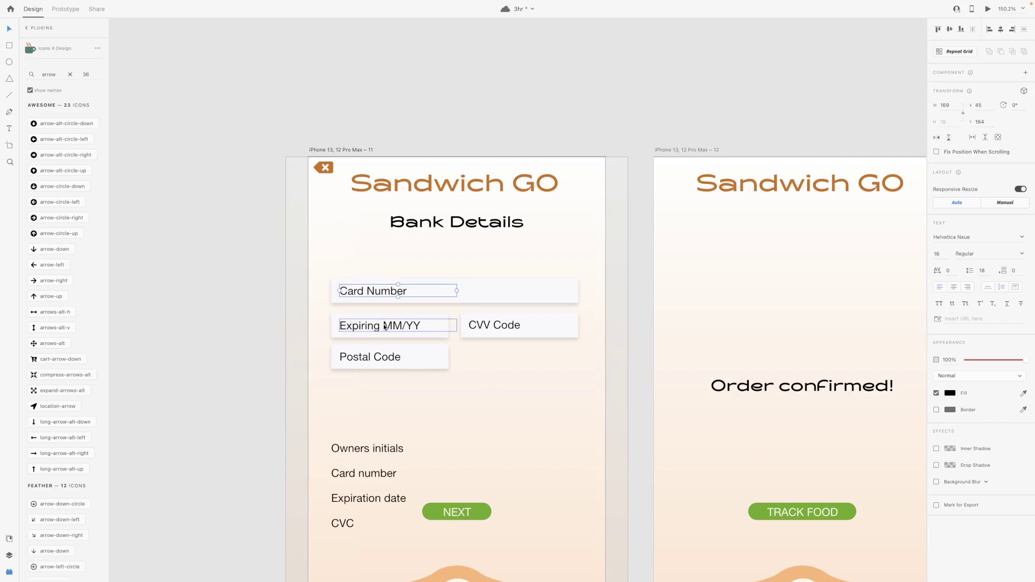
- Fade the CVV Code and Postal Code placeholders to 50% opacity and delete the old labels
{"action": "left_click", "coordinate": [370, 357], "text": "shift"}
{"action": "left_click", "coordinate": [494, 325], "text": "shift"}
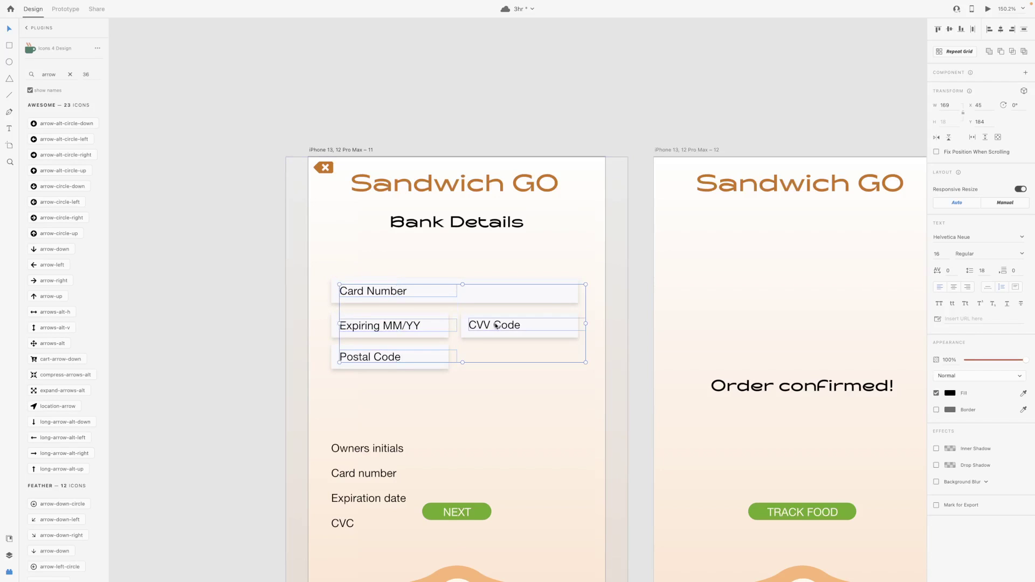
{"action": "key", "text": "5"}
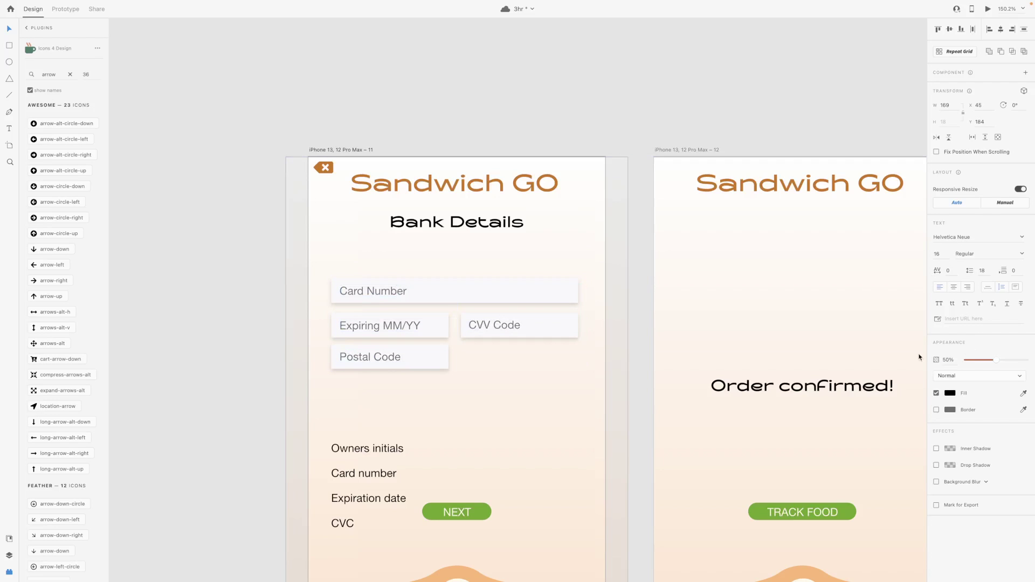
{"action": "left_click", "coordinate": [399, 451]}
{"action": "key", "text": "Delete"}
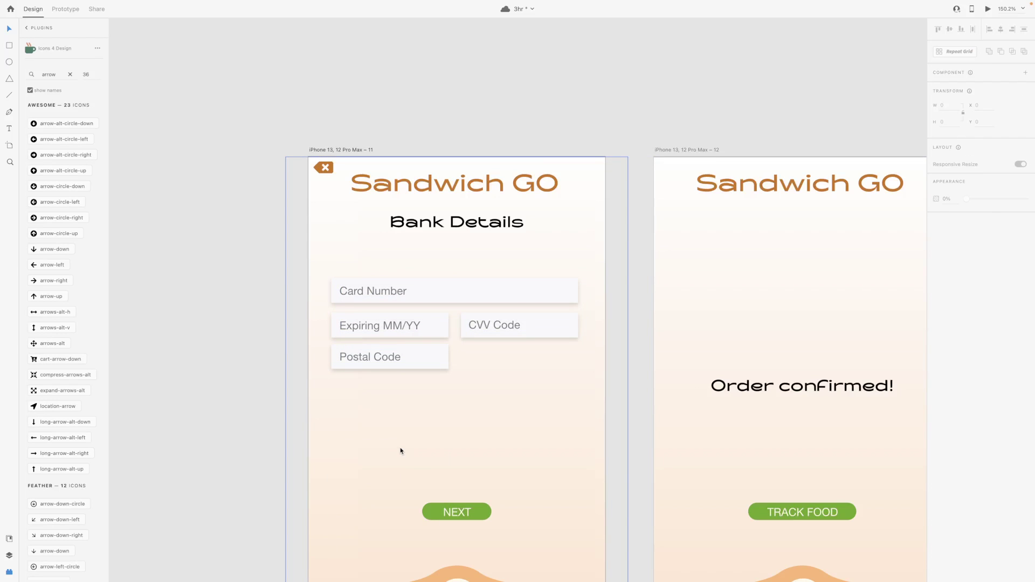
{"action": "key", "text": "super+1"}
{"action": "scroll", "coordinate": [480, 382], "scroll_direction": "down", "scroll_amount": 3}
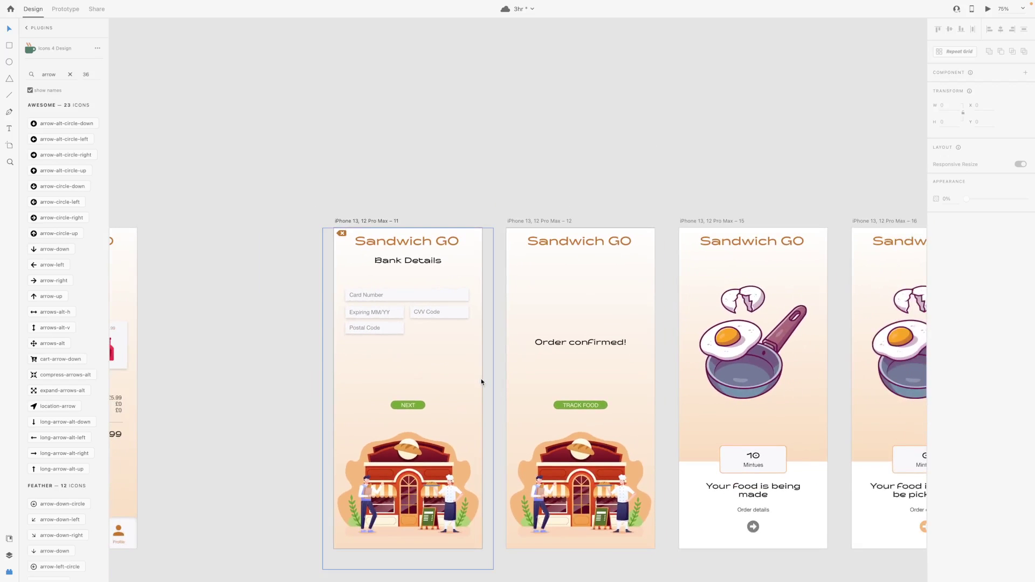
- Delete the Bank Details gradient background and move the card fields lower
{"action": "left_click", "coordinate": [419, 376]}
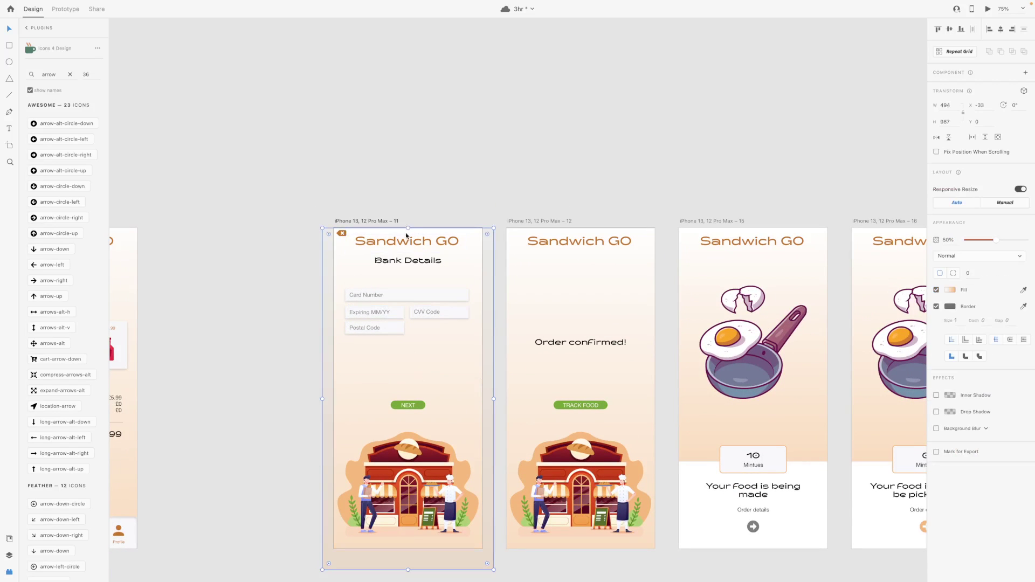
{"action": "key", "text": "Delete"}
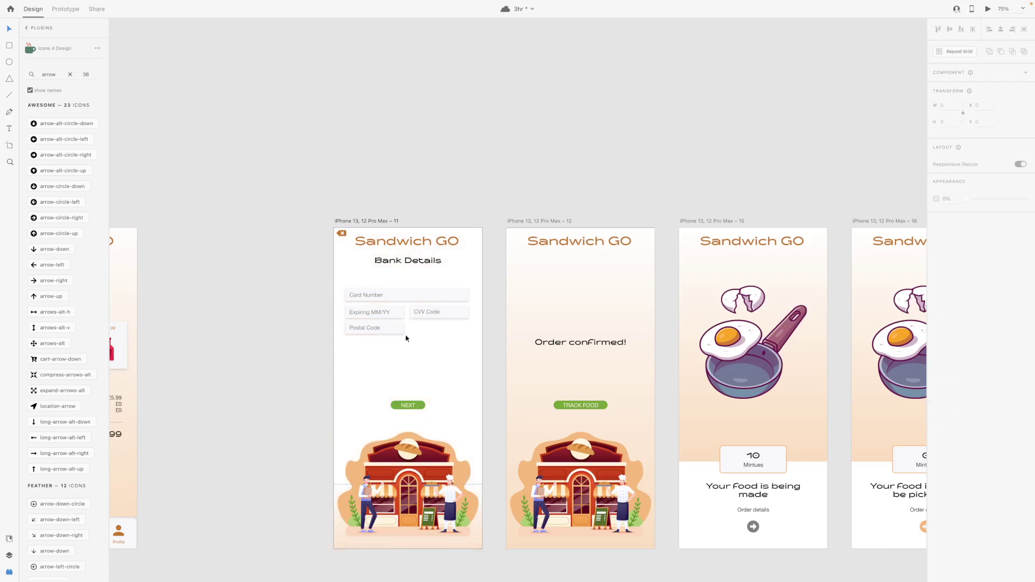
{"action": "key", "text": "super+1"}
{"action": "left_click_drag", "start_coordinate": [367, 292], "coordinate": [368, 370]}
{"action": "left_click", "coordinate": [179, 215]}
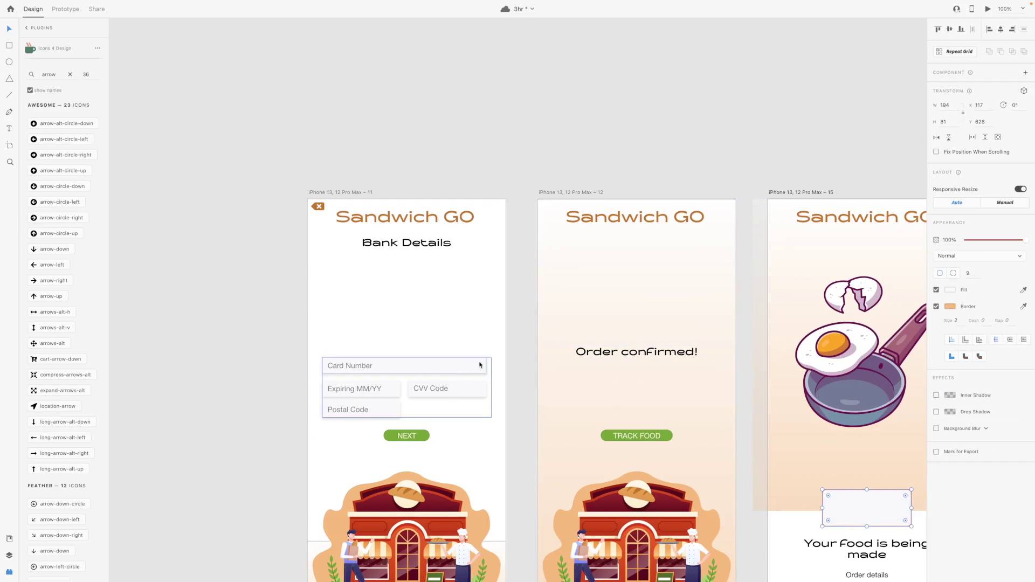
- Copy the rounded box from the tracking screen into Bank Details as an option panel
{"action": "left_click", "coordinate": [833, 513]}
{"action": "left_click_drag", "start_coordinate": [833, 514], "coordinate": [483, 283]}
{"action": "left_click", "coordinate": [462, 326]}
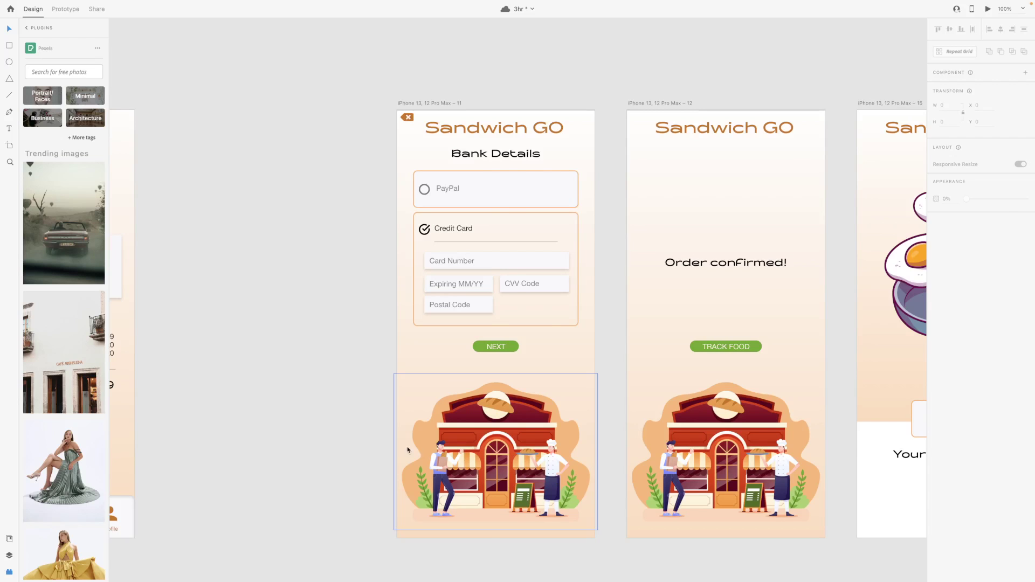
- Duplicate the Bank Details artboard and link both NEXT buttons to Order confirmed
{"action": "key", "text": "ctrl+minus"}
{"action": "left_click", "coordinate": [520, 160]}
{"action": "key", "text": "ctrl+d"}
{"action": "scroll", "coordinate": [521, 154], "scroll_direction": "down", "scroll_amount": 5}
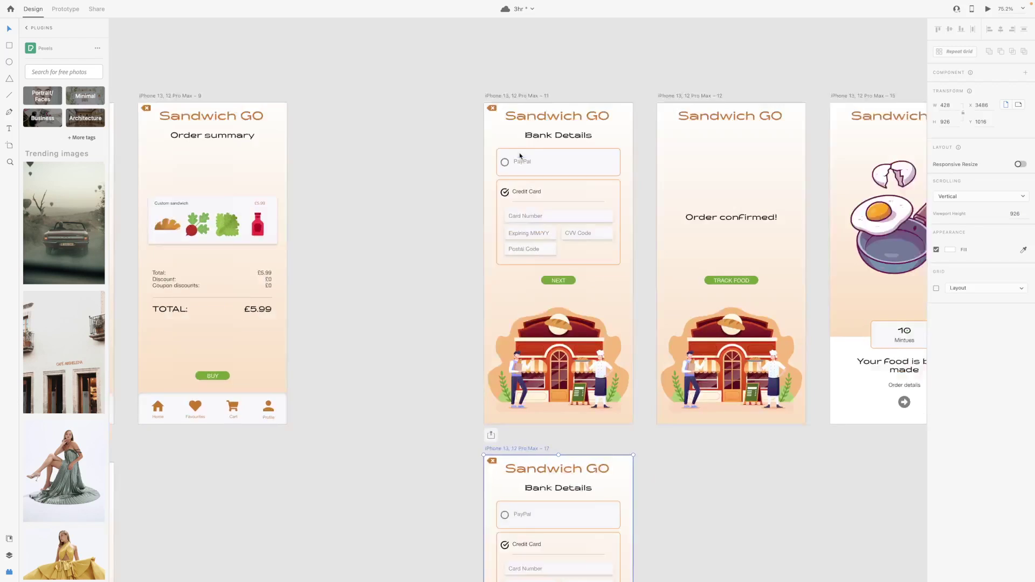
{"action": "key", "text": "ctrl+Tab"}
{"action": "left_click_drag", "start_coordinate": [535, 147], "coordinate": [616, 134]}
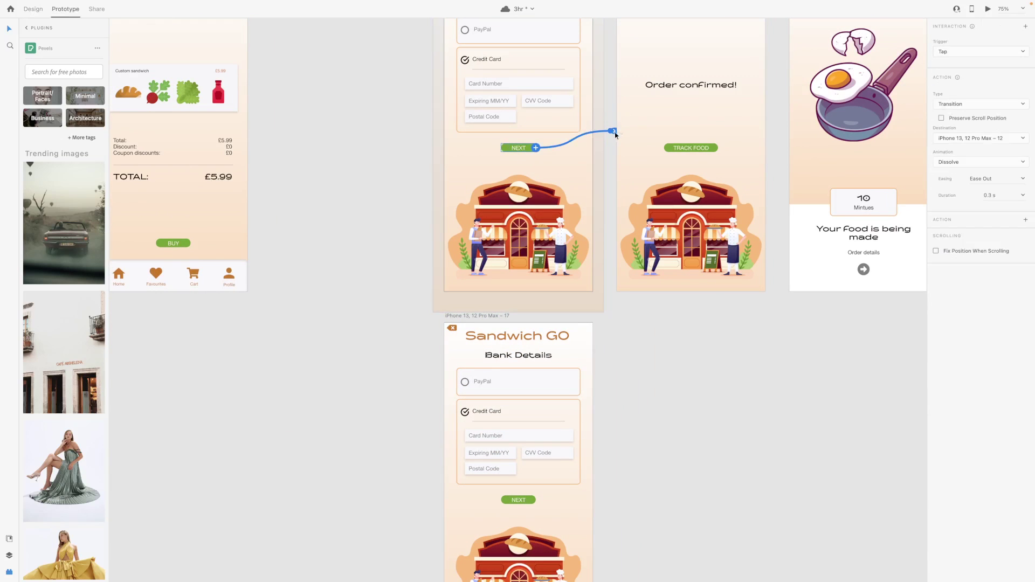
{"action": "left_click", "coordinate": [518, 500]}
{"action": "left_click_drag", "start_coordinate": [536, 500], "coordinate": [658, 111]}
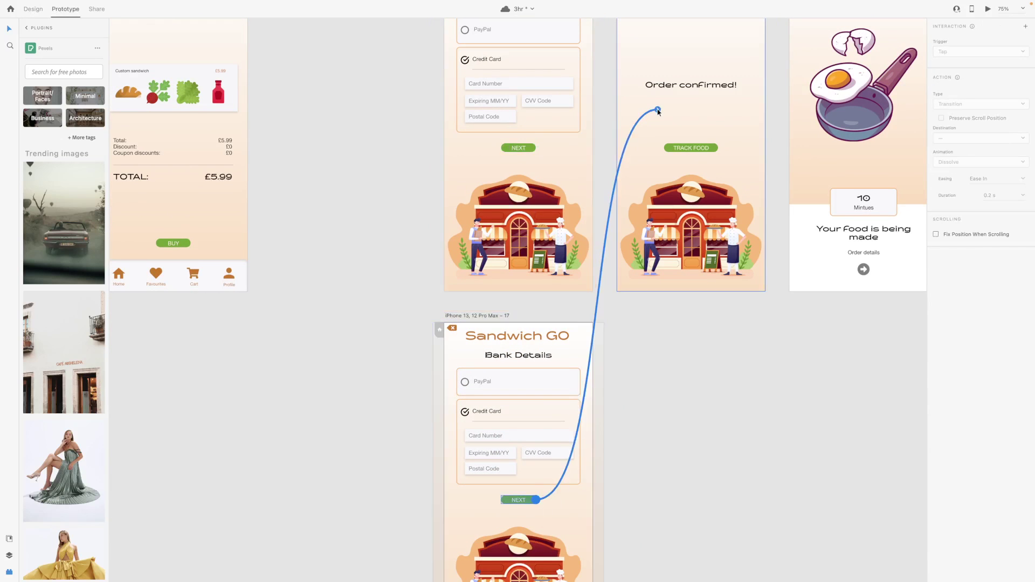
- Delete the card fields group and the line under Credit Card from the original
{"action": "key", "text": "ctrl+Tab"}
{"action": "key", "text": "ctrl+plus"}
{"action": "key", "text": "ctrl+plus"}
{"action": "scroll", "coordinate": [326, 132], "scroll_direction": "up", "scroll_amount": 3}
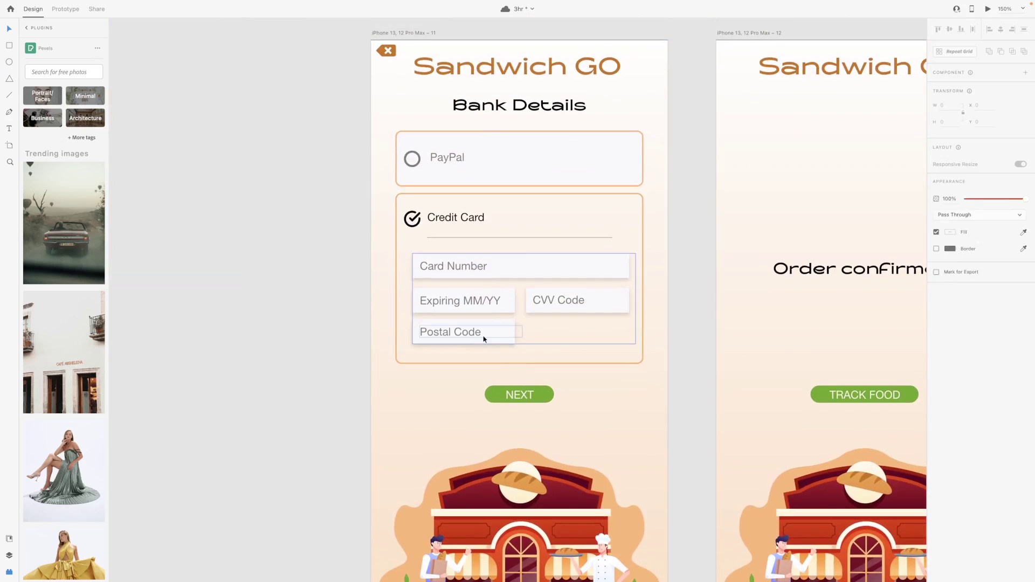
{"action": "key", "text": "Delete"}
{"action": "left_click", "coordinate": [474, 237]}
{"action": "key", "text": "Delete"}
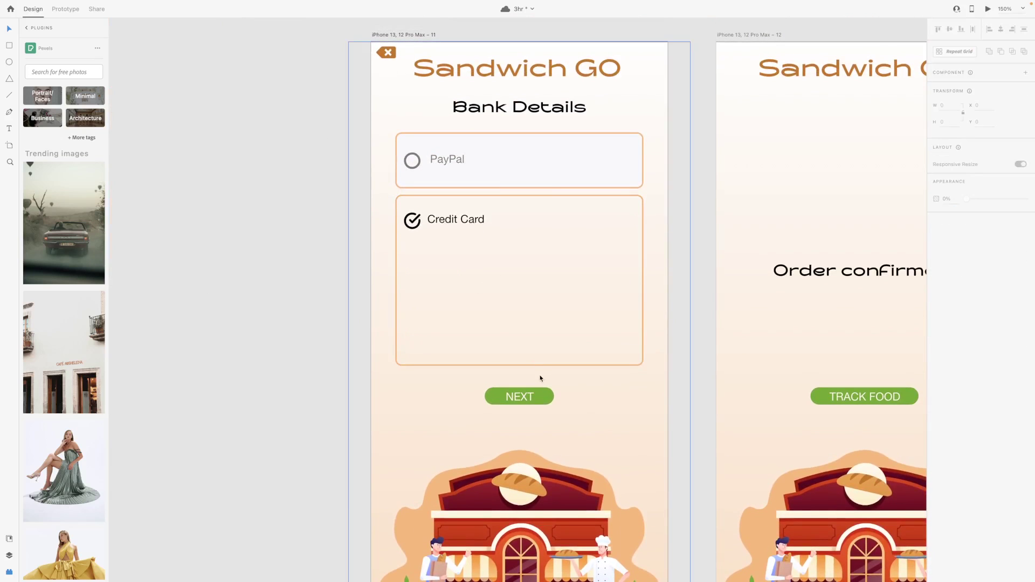
- Link the Credit Card option box to artboard 17
{"action": "key", "text": "ctrl+Tab"}
{"action": "key", "text": "ctrl+minus"}
{"action": "key", "text": "ctrl+minus"}
{"action": "left_click", "coordinate": [539, 178]}
{"action": "left_click_drag", "start_coordinate": [580, 178], "coordinate": [561, 447]}
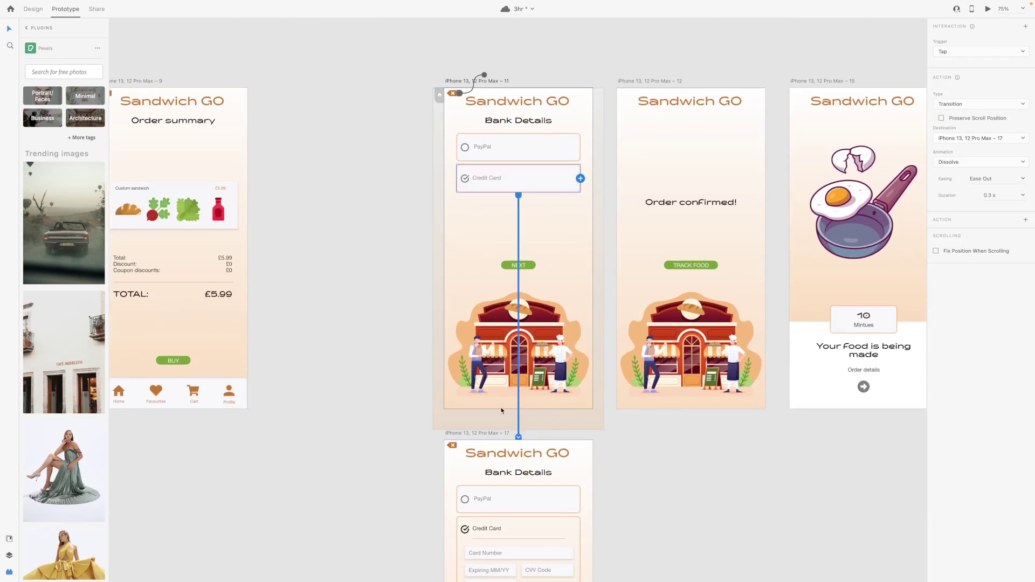
- Verify the NEXT link on artboard 17 and the BUY link on Order summary
{"action": "left_click", "coordinate": [34, 10]}
{"action": "key", "text": "ctrl+minus"}
{"action": "key", "text": "ctrl+minus"}
{"action": "left_click", "coordinate": [66, 9]}
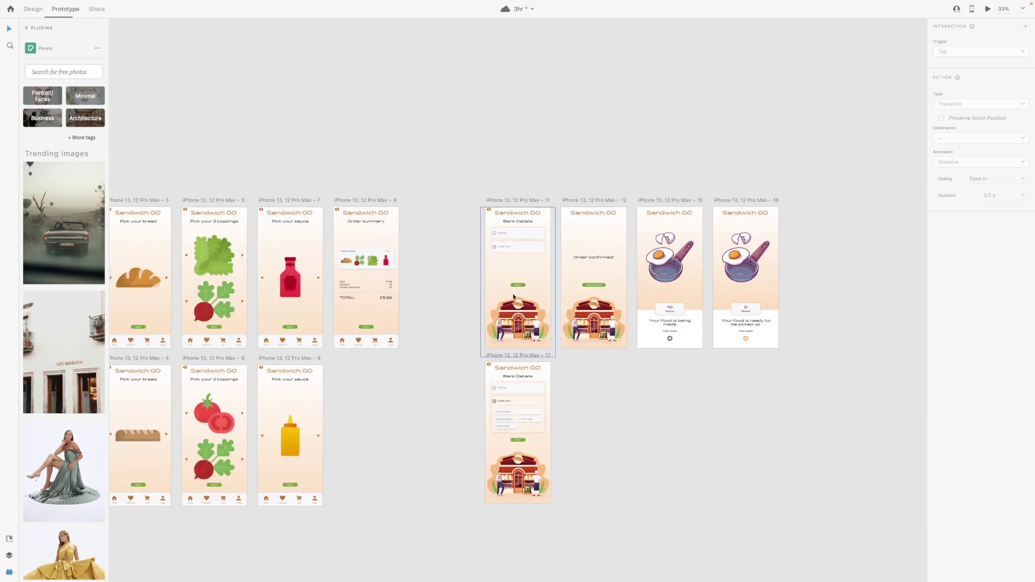
{"action": "left_click", "coordinate": [519, 441]}
{"action": "left_click", "coordinate": [652, 403]}
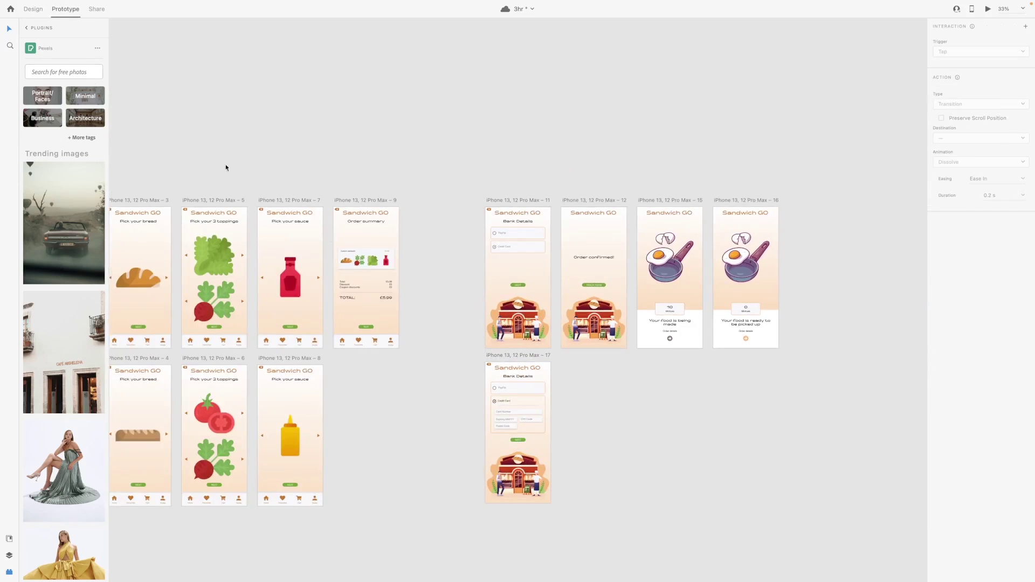
{"action": "left_click", "coordinate": [365, 327]}
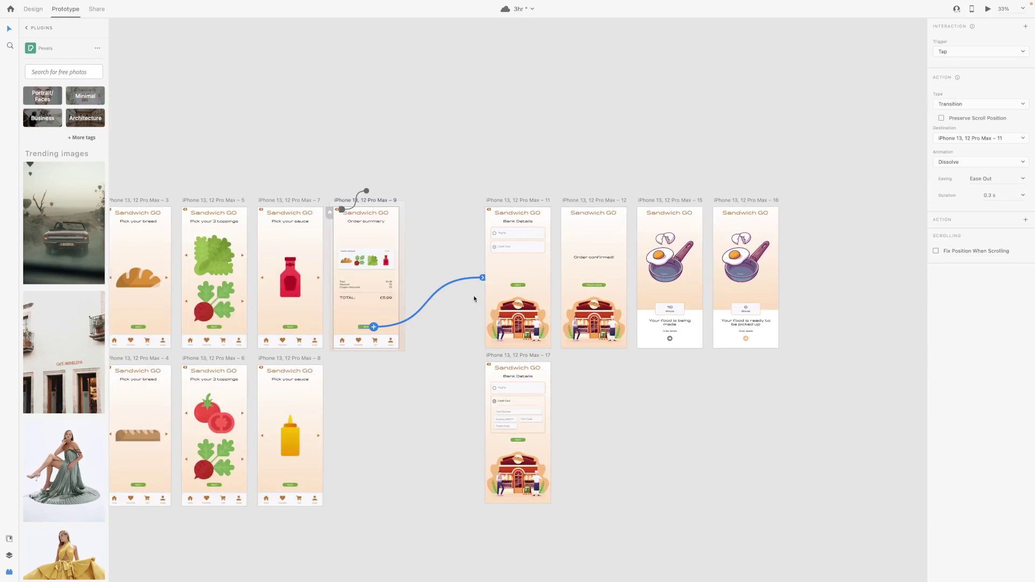
{"action": "left_click", "coordinate": [34, 9]}
{"action": "scroll", "coordinate": [453, 192], "scroll_direction": "right", "scroll_amount": 2}
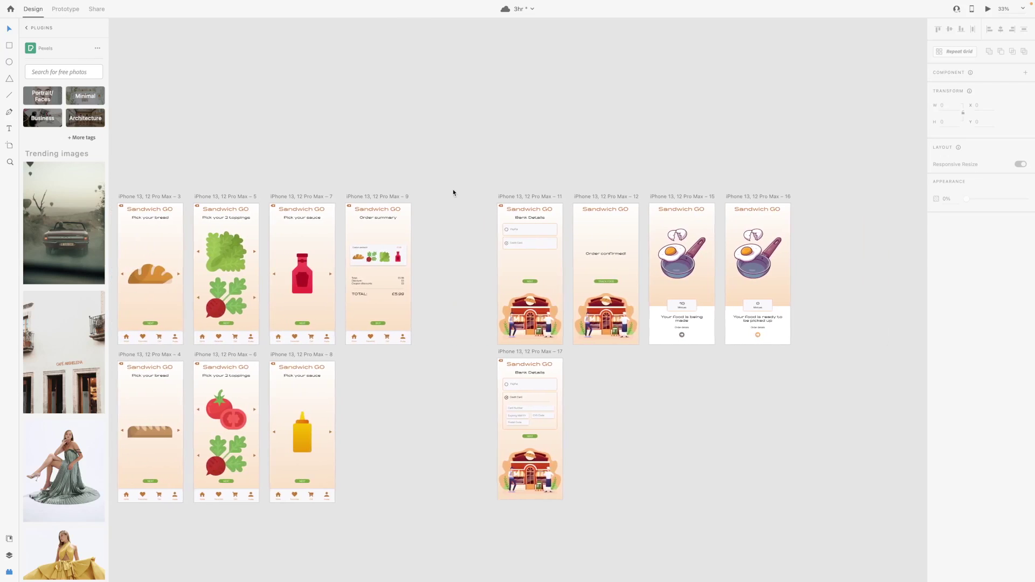
{"action": "scroll", "coordinate": [453, 192], "scroll_direction": "left", "scroll_amount": 6}
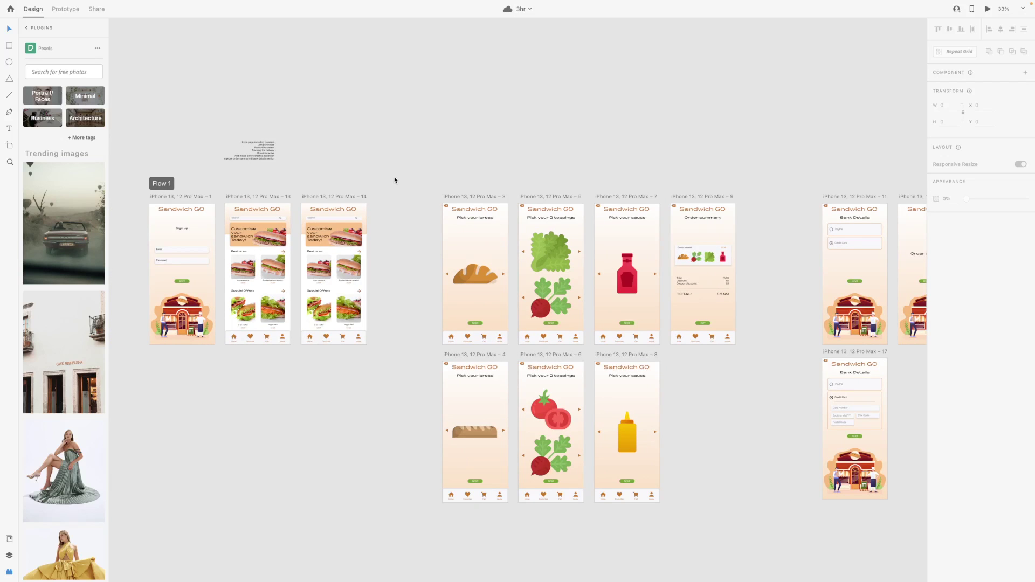
{"action": "scroll", "coordinate": [395, 181], "scroll_direction": "right", "scroll_amount": 3}
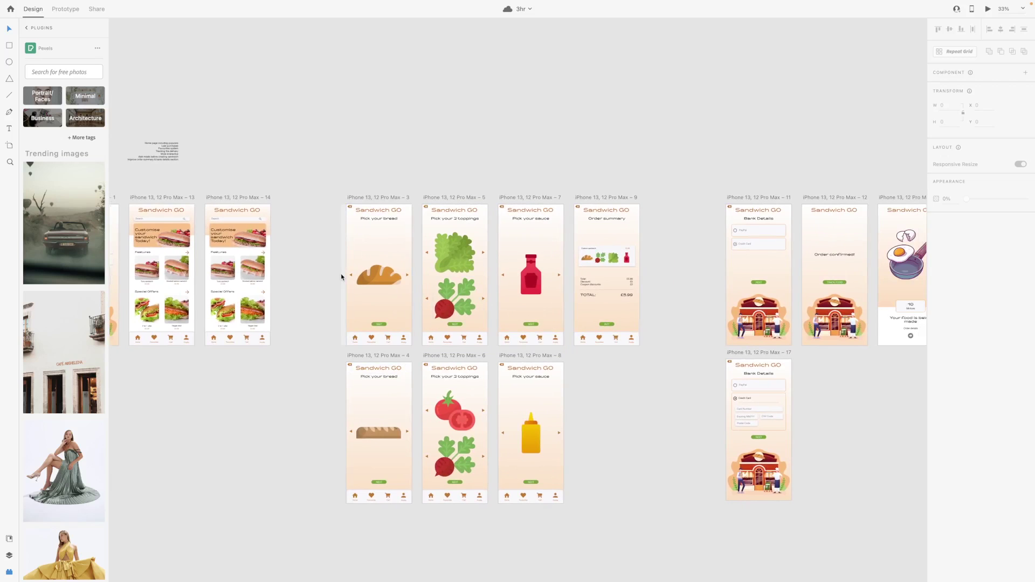
{"action": "scroll", "coordinate": [340, 273], "scroll_direction": "right", "scroll_amount": 3}
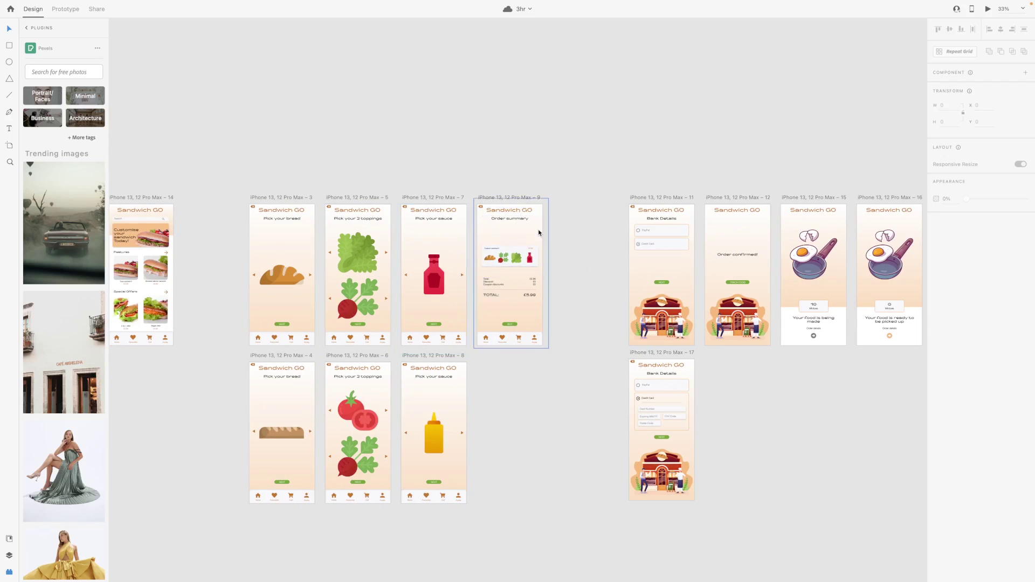
{"action": "scroll", "coordinate": [560, 227], "scroll_direction": "right", "scroll_amount": 3}
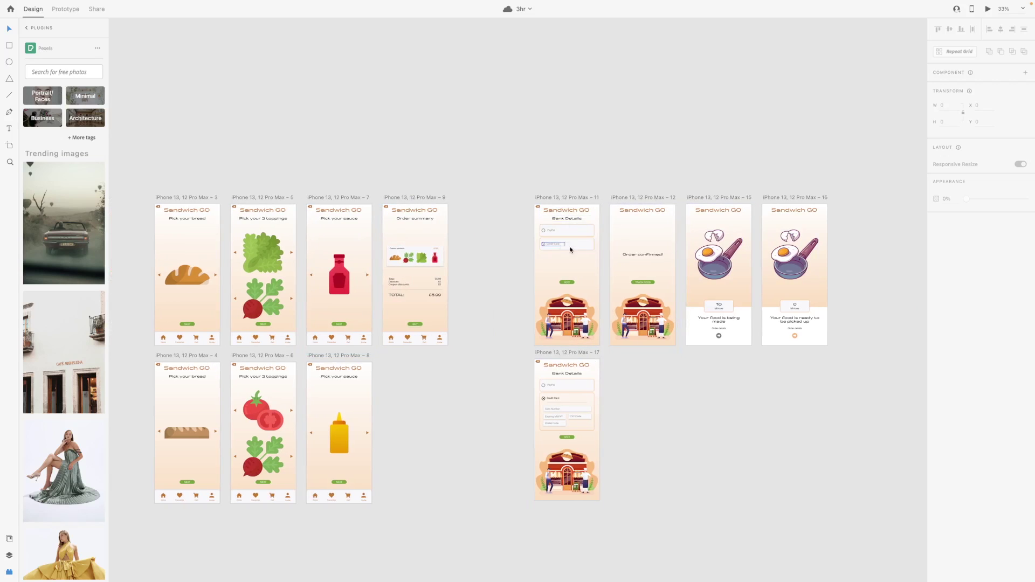
{"action": "scroll", "coordinate": [640, 240], "scroll_direction": "right", "scroll_amount": 5}
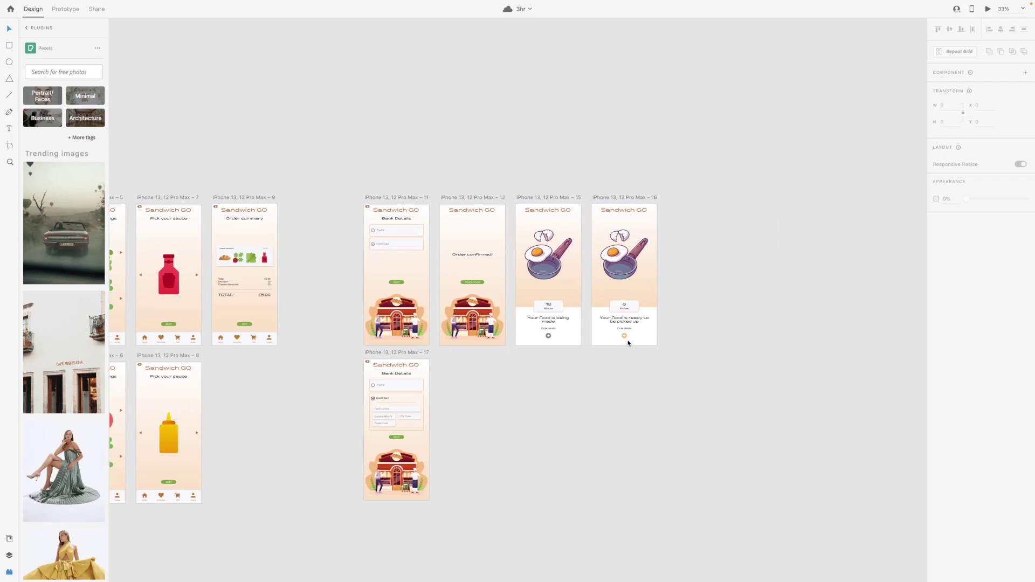
{"action": "scroll", "coordinate": [625, 339], "scroll_direction": "right", "scroll_amount": 1}
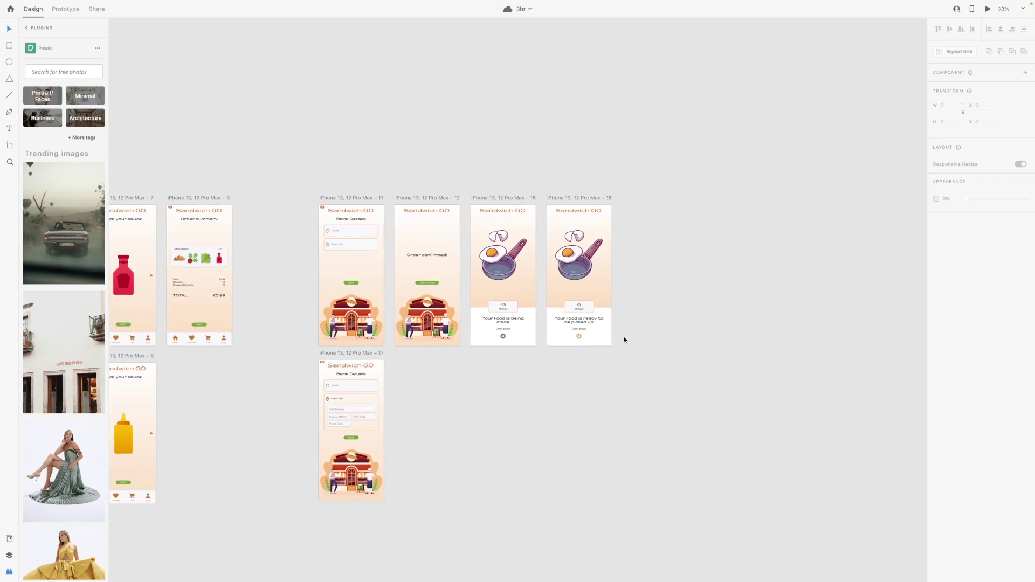
{"action": "scroll", "coordinate": [625, 339], "scroll_direction": "up", "scroll_amount": 5}
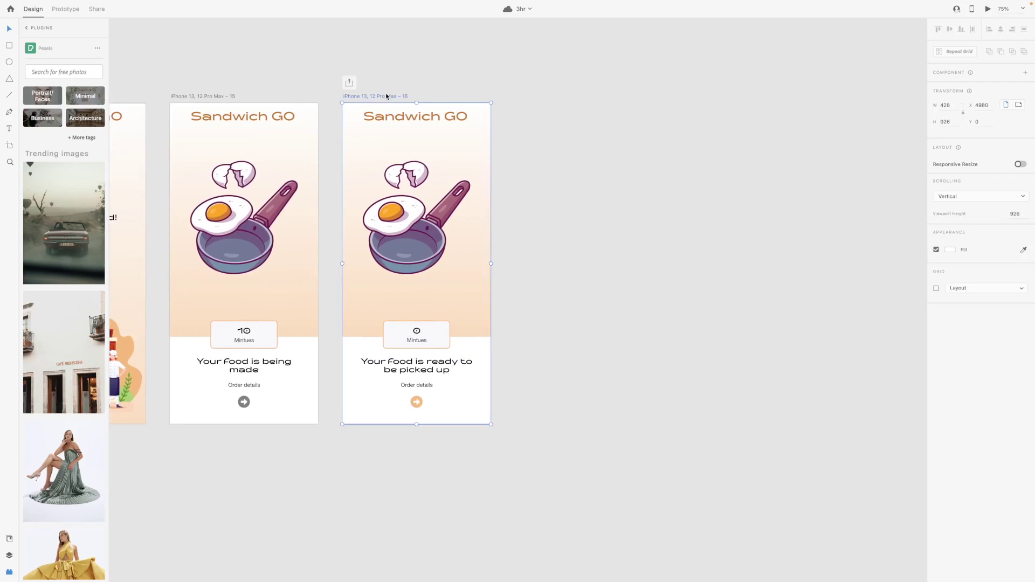
- Duplicate the ready-for-pickup screen as artboard 18 for the QR code
{"action": "key", "text": "ctrl+d"}
{"action": "left_click", "coordinate": [69, 71]}
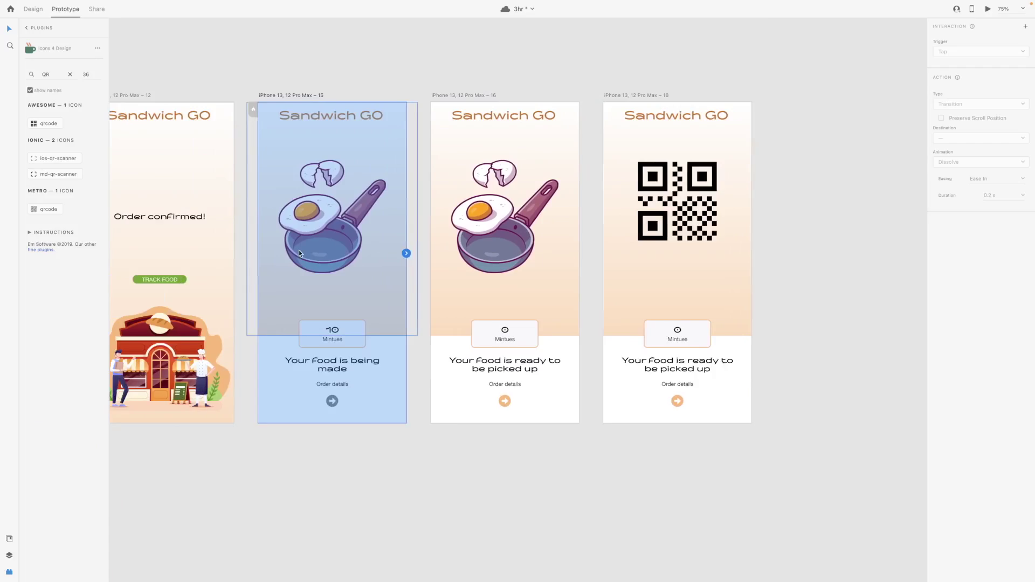
{"action": "scroll", "coordinate": [402, 256], "scroll_direction": "left", "scroll_amount": 1}
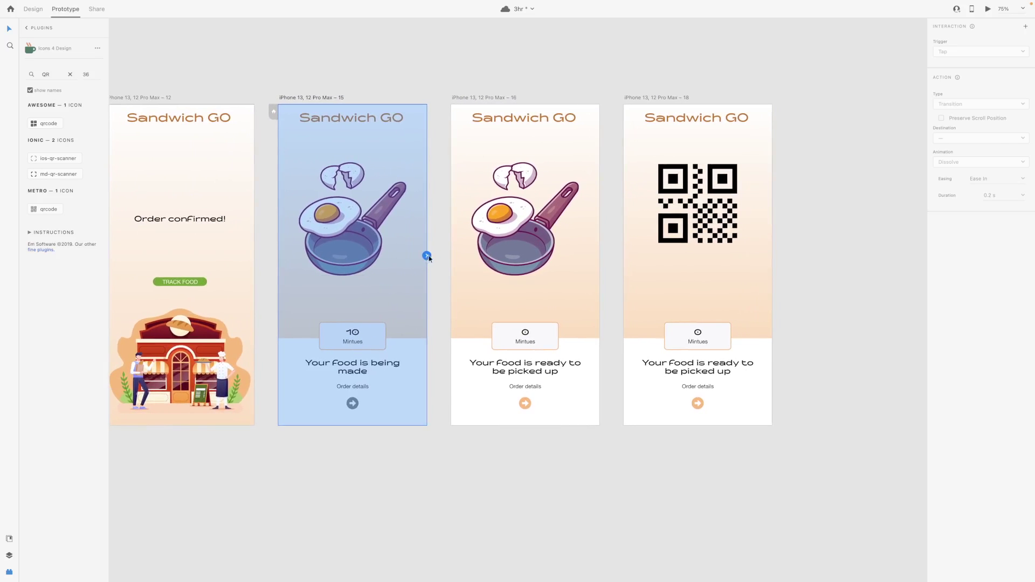
- Link screen 15 to the ready screen and its orange arrow to the QR screen
{"action": "left_click_drag", "start_coordinate": [427, 255], "coordinate": [514, 304]}
{"action": "scroll", "coordinate": [513, 304], "scroll_direction": "right", "scroll_amount": 3}
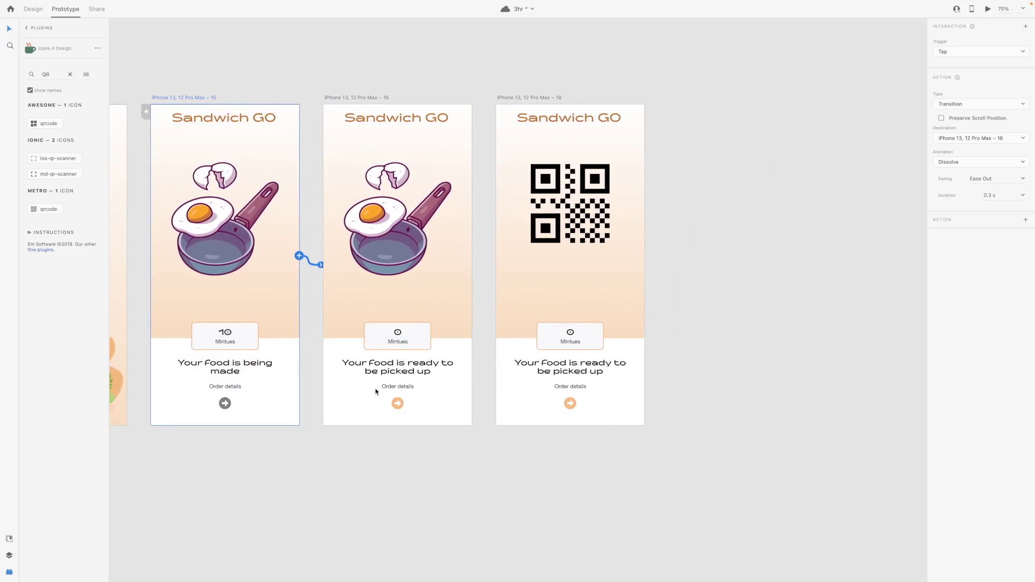
{"action": "left_click", "coordinate": [402, 404]}
{"action": "left_click_drag", "start_coordinate": [409, 408], "coordinate": [544, 377]}
{"action": "left_click", "coordinate": [33, 9]}
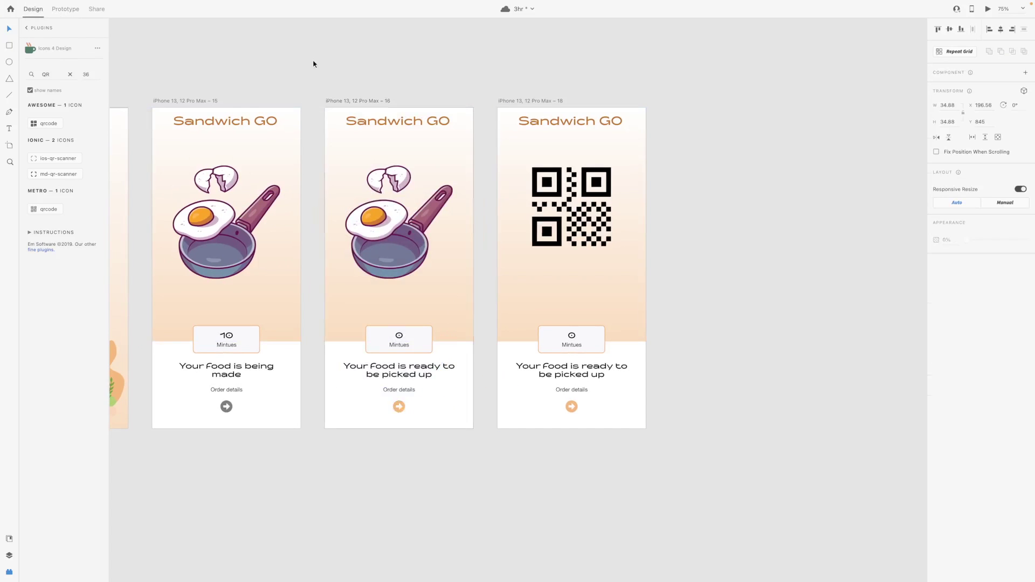
{"action": "scroll", "coordinate": [450, 227], "scroll_direction": "right", "scroll_amount": 4}
{"action": "left_click", "coordinate": [450, 227]}
{"action": "left_click", "coordinate": [568, 236]}
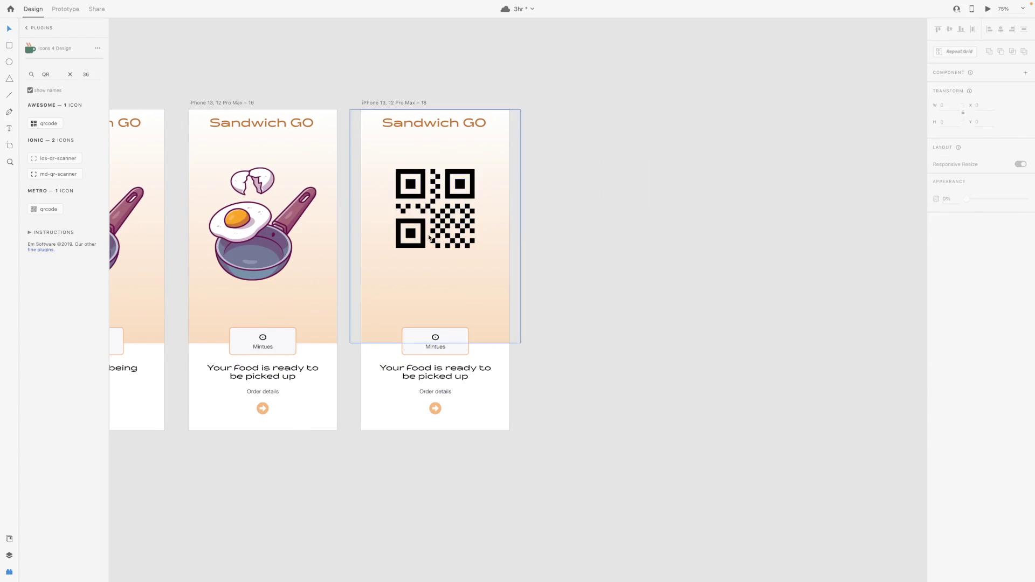
- Change the QR screen caption to 'Scan QR code at the shop'
{"action": "left_click_drag", "start_coordinate": [420, 238], "coordinate": [419, 255]}
{"action": "double_click", "coordinate": [435, 372]}
{"action": "type", "text": "Scan to"}
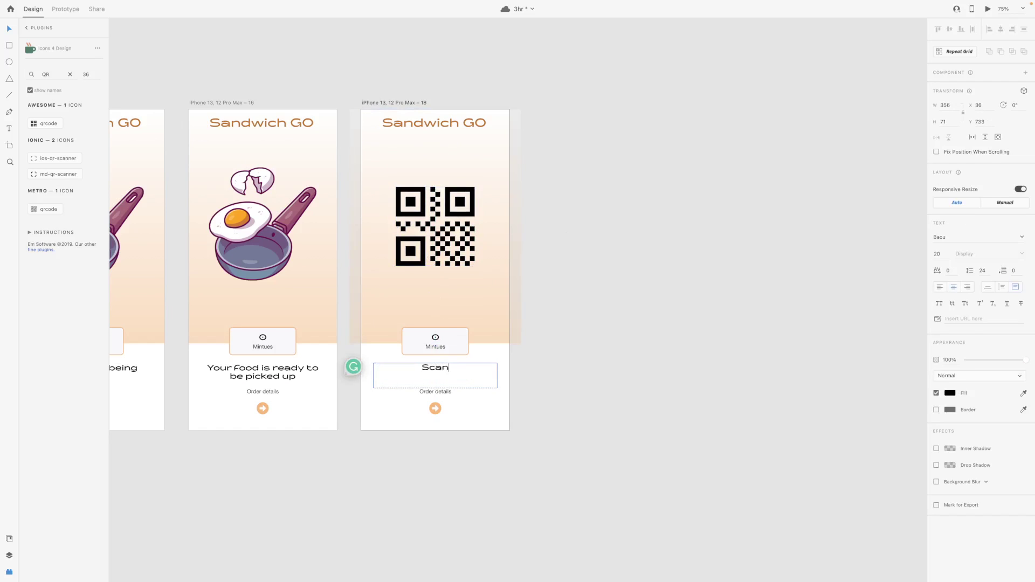
{"action": "key", "text": "BackSpace"}
{"action": "key", "text": "BackSpace"}
{"action": "key", "text": "BackSpace"}
{"action": "type", "text": "QR code at the shop"}
{"action": "key", "text": "Escape"}
{"action": "key", "text": "Escape"}
- Duplicate the Order summary artboard and place the copy below the original
{"action": "key", "text": "ctrl+minus"}
{"action": "key", "text": "ctrl+minus"}
{"action": "left_click", "coordinate": [248, 208]}
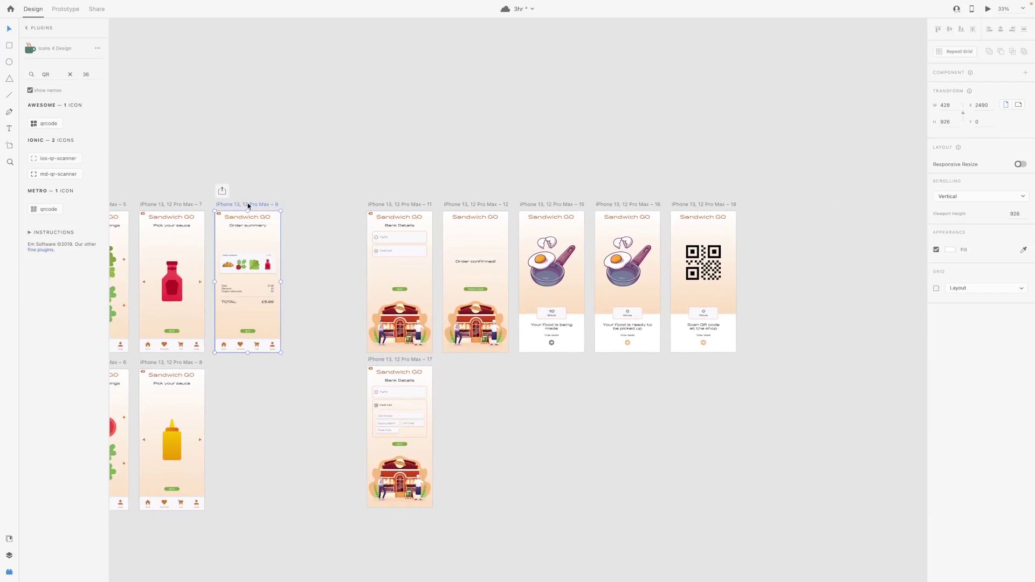
{"action": "key", "text": "ctrl+d"}
{"action": "left_click_drag", "start_coordinate": [320, 205], "coordinate": [248, 361]}
- Link Order details to the new Order summary copy and wire the QR screen's button
{"action": "key", "text": "ctrl+Tab"}
{"action": "left_click", "coordinate": [555, 332]}
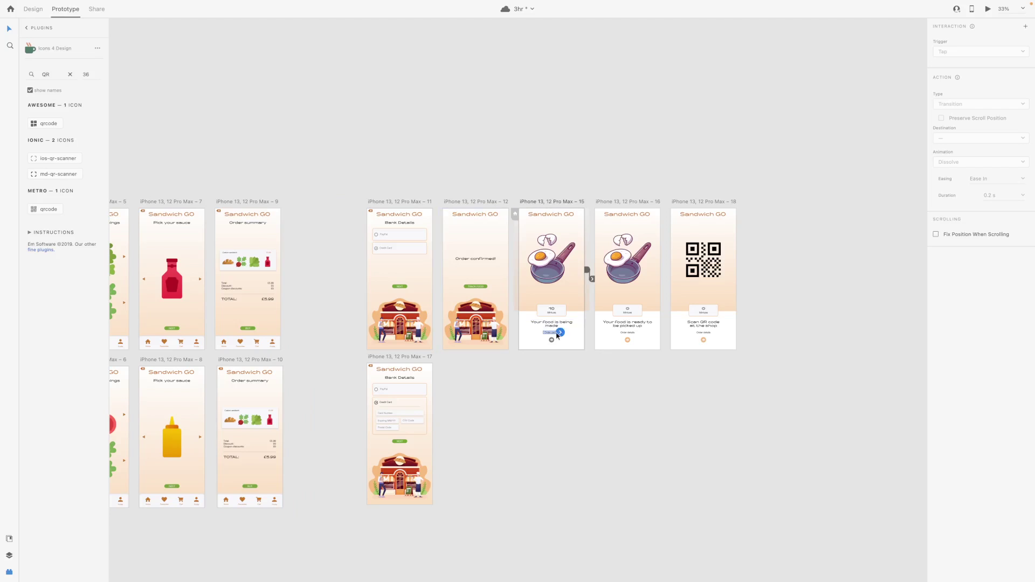
{"action": "left_click_drag", "start_coordinate": [561, 332], "coordinate": [249, 363]}
{"action": "left_click", "coordinate": [706, 333]}
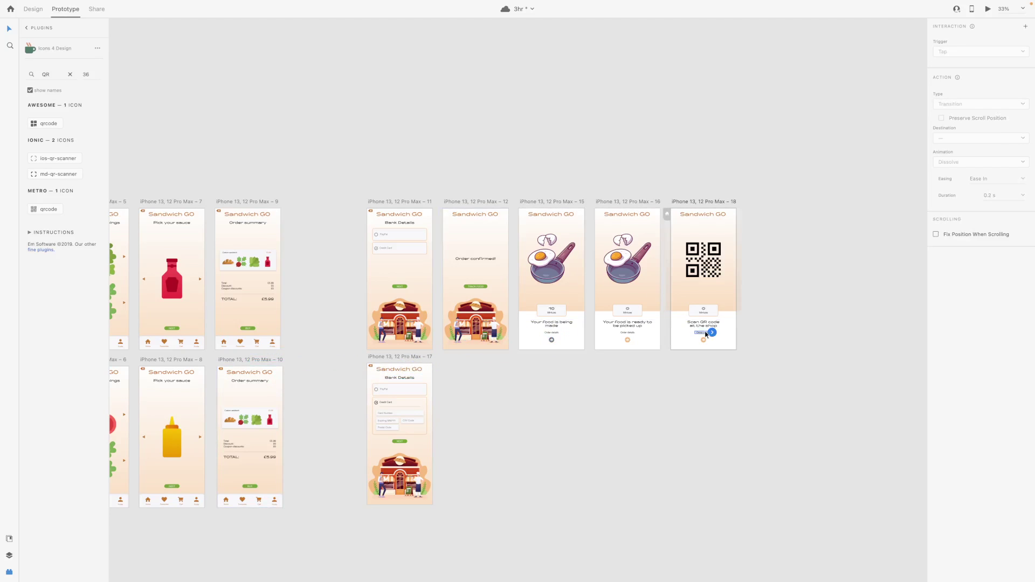
{"action": "left_click_drag", "start_coordinate": [712, 333], "coordinate": [398, 374]}
{"action": "key", "text": "ctrl+Tab"}
- Move the ready screen below the being-made screen and the QR screen beside it
{"action": "left_click_drag", "start_coordinate": [625, 202], "coordinate": [551, 357]}
{"action": "scroll", "coordinate": [682, 210], "scroll_direction": "down", "scroll_amount": 1}
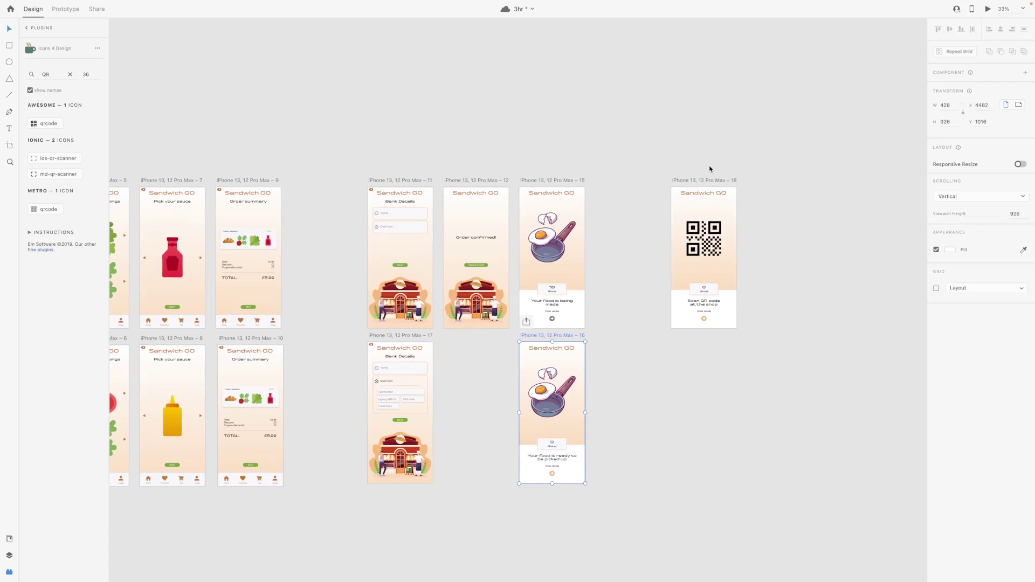
{"action": "left_click_drag", "start_coordinate": [708, 180], "coordinate": [633, 183]}
{"action": "left_click", "coordinate": [673, 355]}
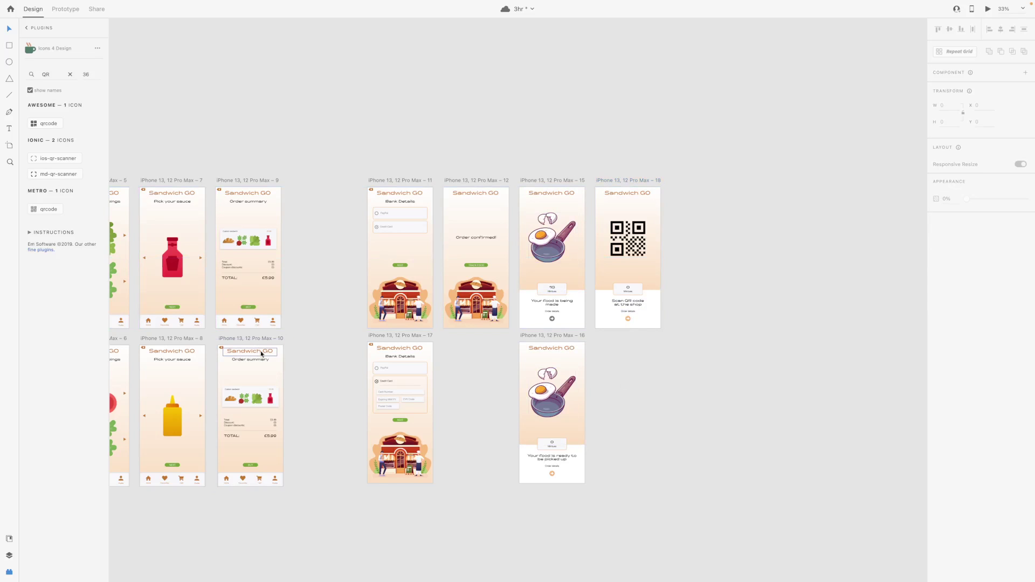
- Relabel the Order summary copy's BUY button as BACK
{"action": "left_click", "coordinate": [252, 464]}
{"action": "scroll", "coordinate": [302, 458], "scroll_direction": "up", "scroll_amount": 5}
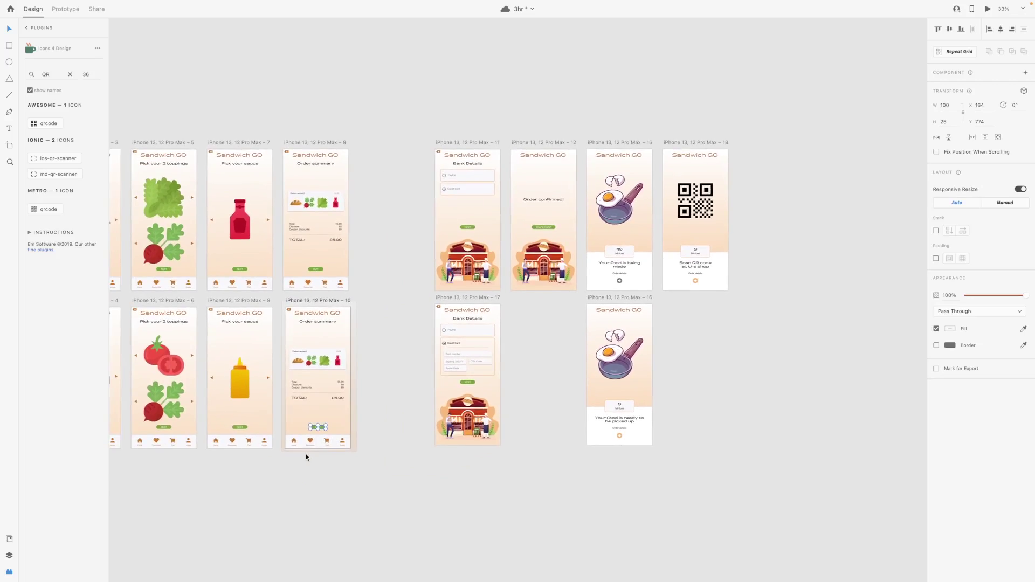
{"action": "scroll", "coordinate": [306, 457], "scroll_direction": "down", "scroll_amount": 5}
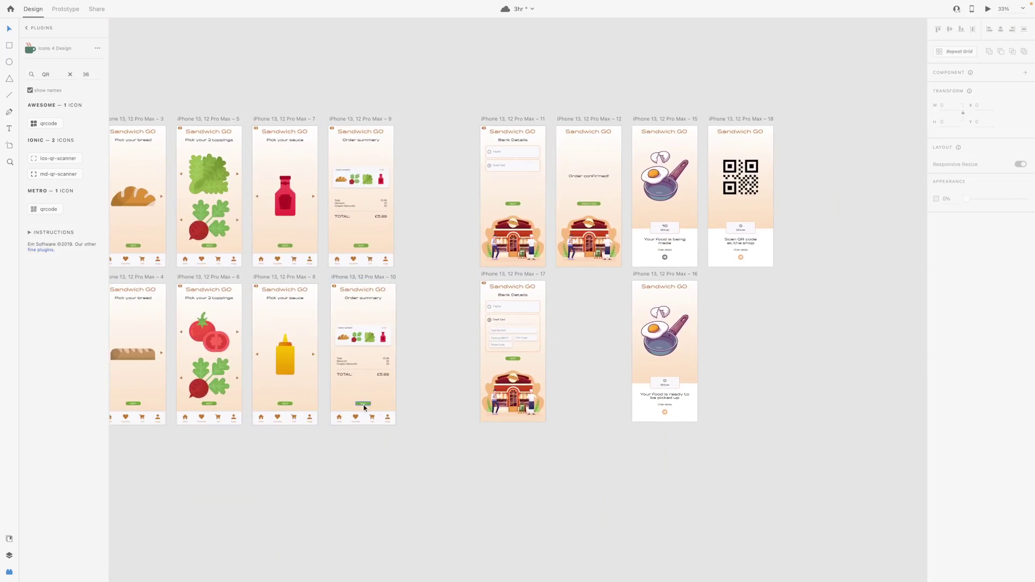
{"action": "scroll", "coordinate": [384, 406], "scroll_direction": "up", "scroll_amount": 6}
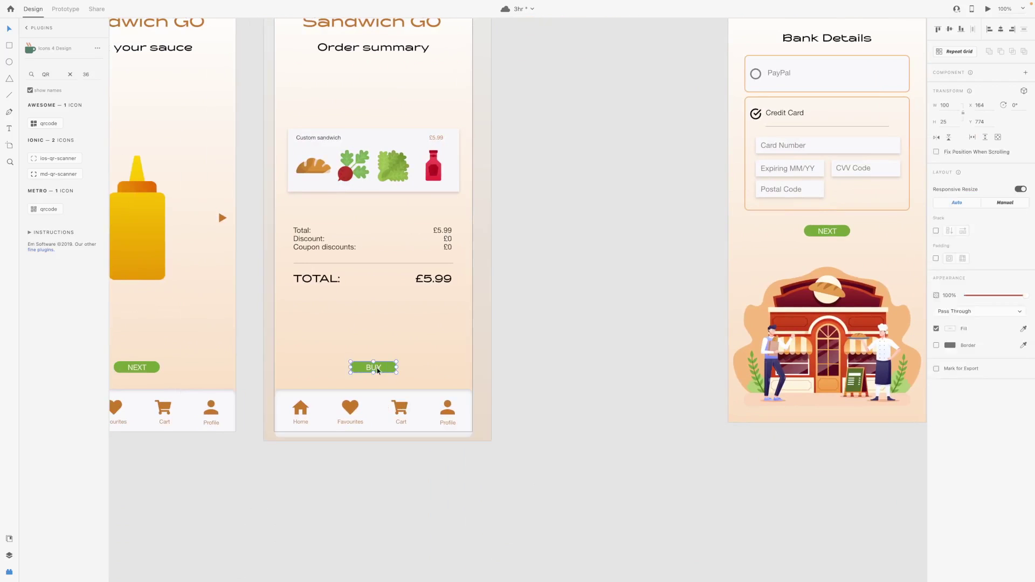
{"action": "double_click", "coordinate": [378, 369]}
{"action": "double_click", "coordinate": [378, 368]}
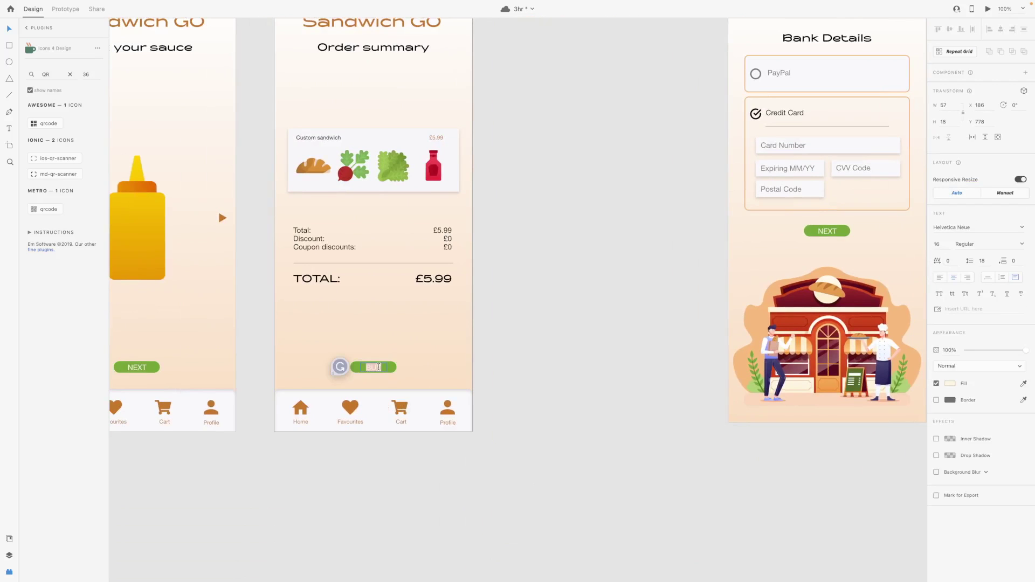
{"action": "type", "text": "BACK"}
{"action": "key", "text": "Escape"}
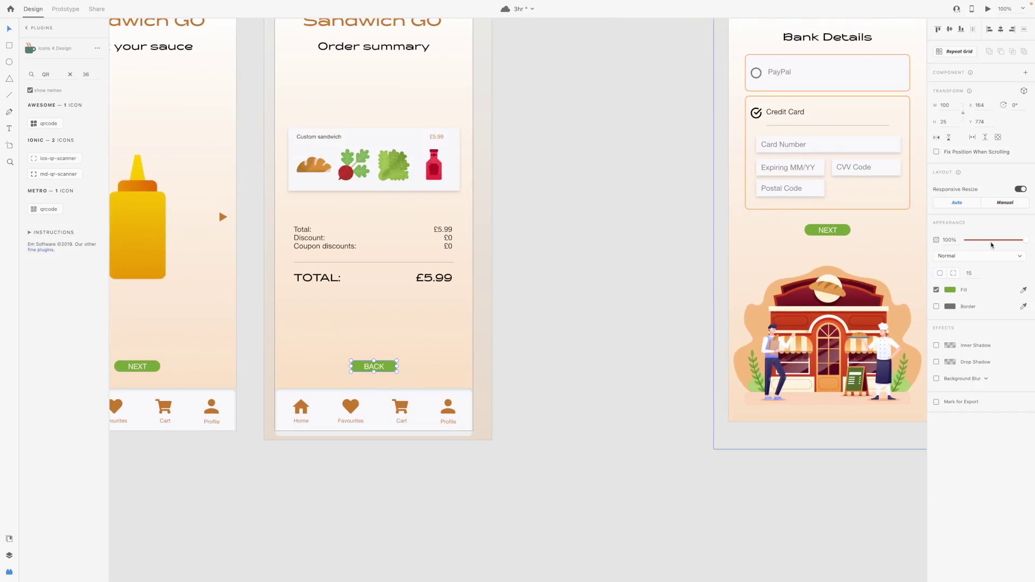
- Give the BACK button a black fill at 50% opacity
{"action": "left_click", "coordinate": [949, 289]}
{"action": "left_click", "coordinate": [914, 302]}
{"action": "key", "text": "5"}
{"action": "left_click", "coordinate": [386, 370]}
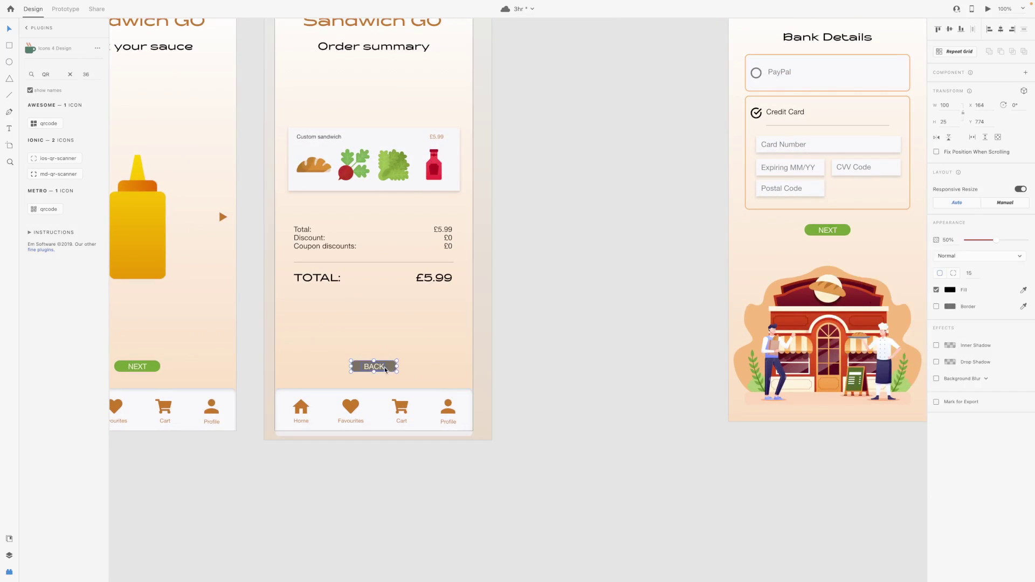
{"action": "key", "text": "Escape"}
{"action": "key", "text": "super+0"}
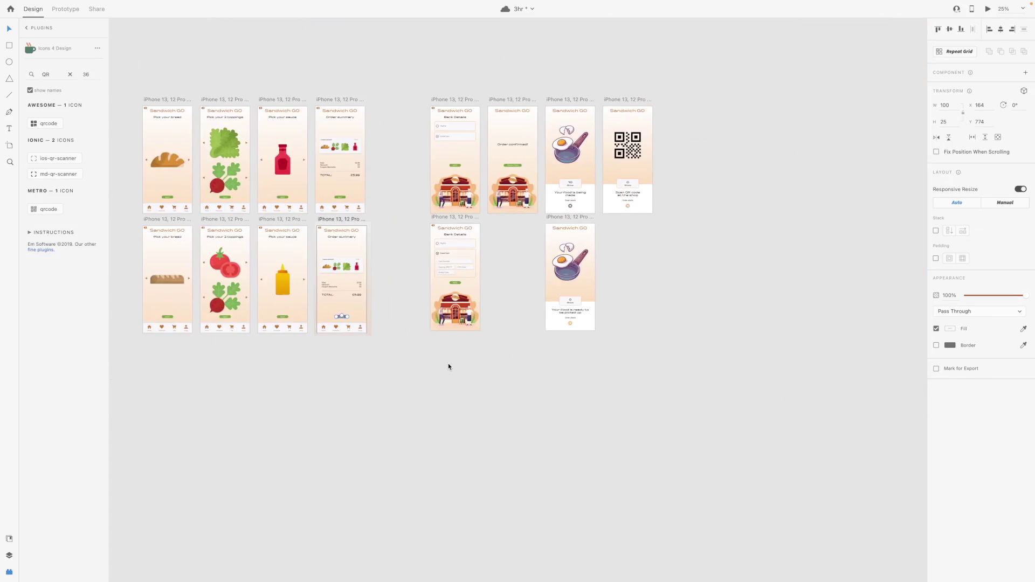
{"action": "key", "text": "super+equal"}
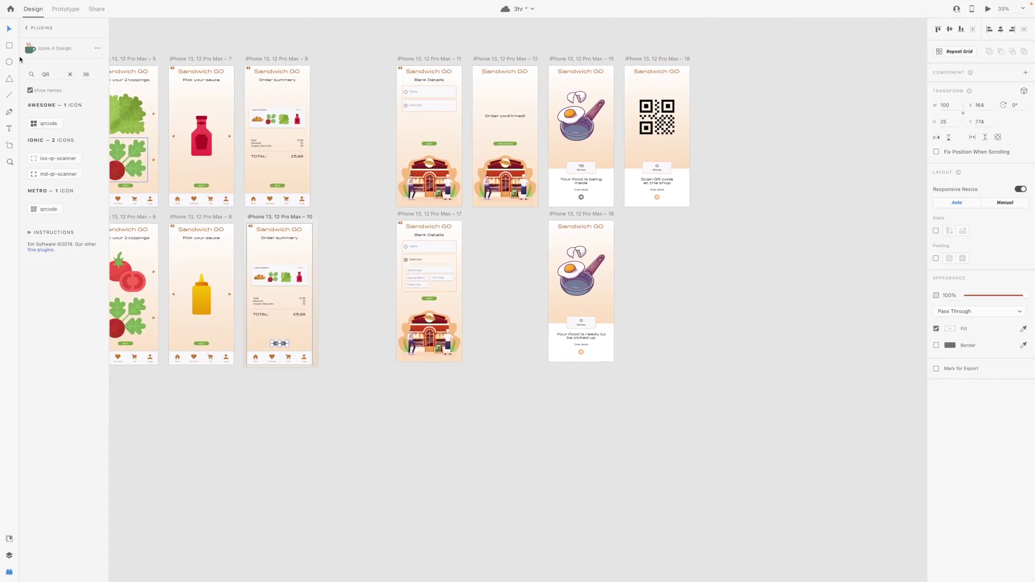
- Wire the BACK button to the food-being-made screen
{"action": "left_click", "coordinate": [65, 9]}
{"action": "left_click_drag", "start_coordinate": [287, 343], "coordinate": [565, 145]}
{"action": "left_click", "coordinate": [975, 105]}
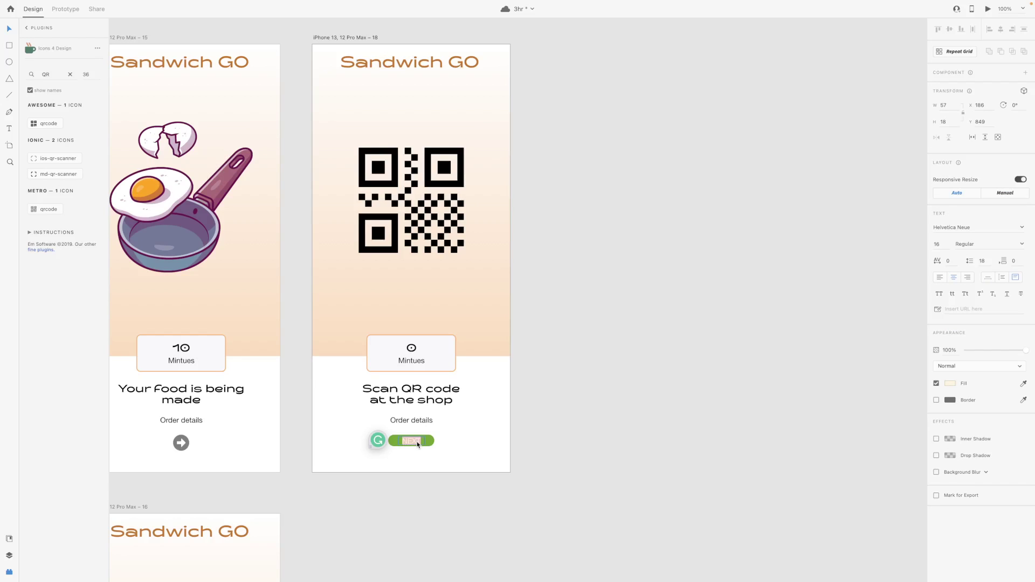
- Relabel the QR pickup screen's button 'Order'
{"action": "type", "text": "Order"}
{"action": "key", "text": "ctrl+0"}
{"action": "left_click", "coordinate": [65, 10]}
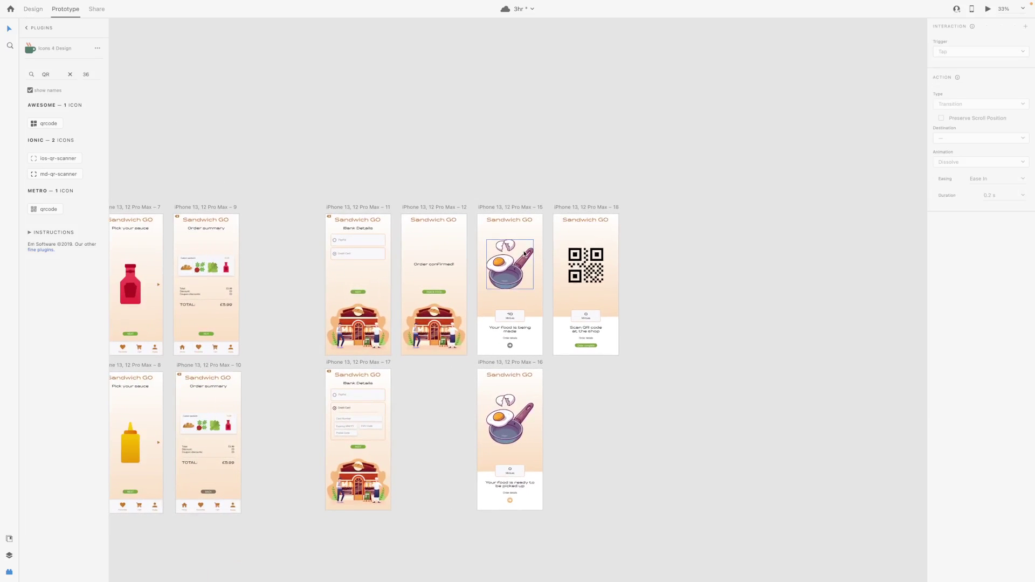
- Wire the QR pickup screen's button to the home screen artboard, then return to Design mode
{"action": "scroll", "coordinate": [524, 254], "scroll_direction": "left", "scroll_amount": 5}
{"action": "scroll", "coordinate": [524, 254], "scroll_direction": "down", "scroll_amount": 3}
{"action": "left_click_drag", "start_coordinate": [803, 334], "coordinate": [194, 237]}
{"action": "key", "text": "ctrl+Tab"}
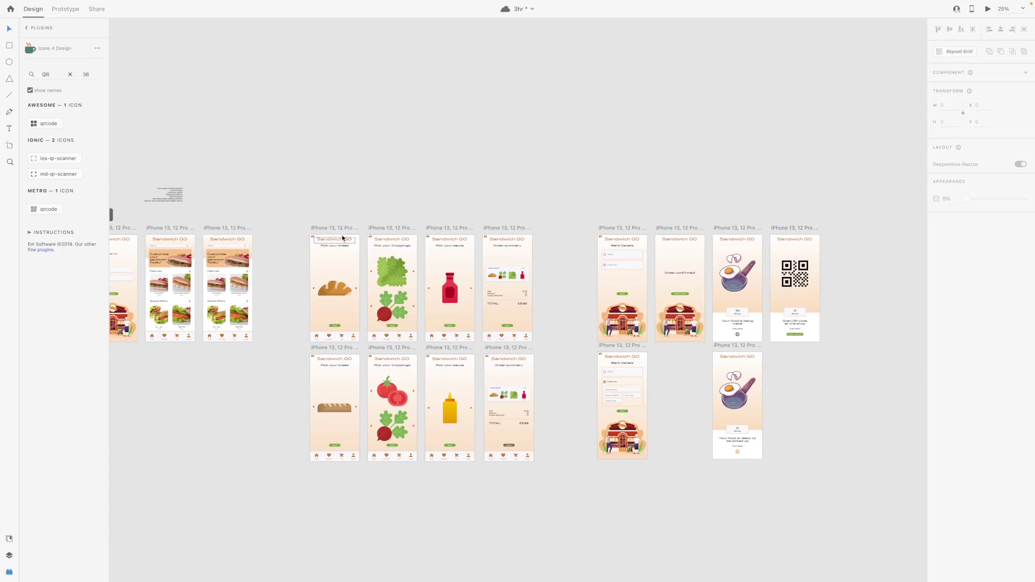
- Select and then deselect the hero image on the home screen while reviewing the artboards
{"action": "scroll", "coordinate": [493, 349], "scroll_direction": "left", "scroll_amount": 2}
{"action": "scroll", "coordinate": [493, 349], "scroll_direction": "up", "scroll_amount": 1}
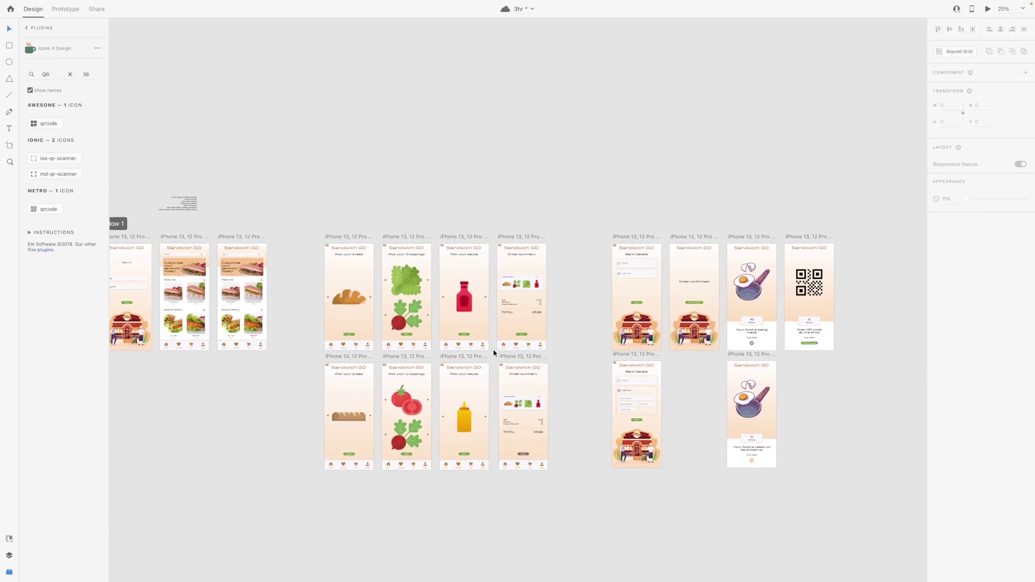
{"action": "left_click", "coordinate": [200, 270]}
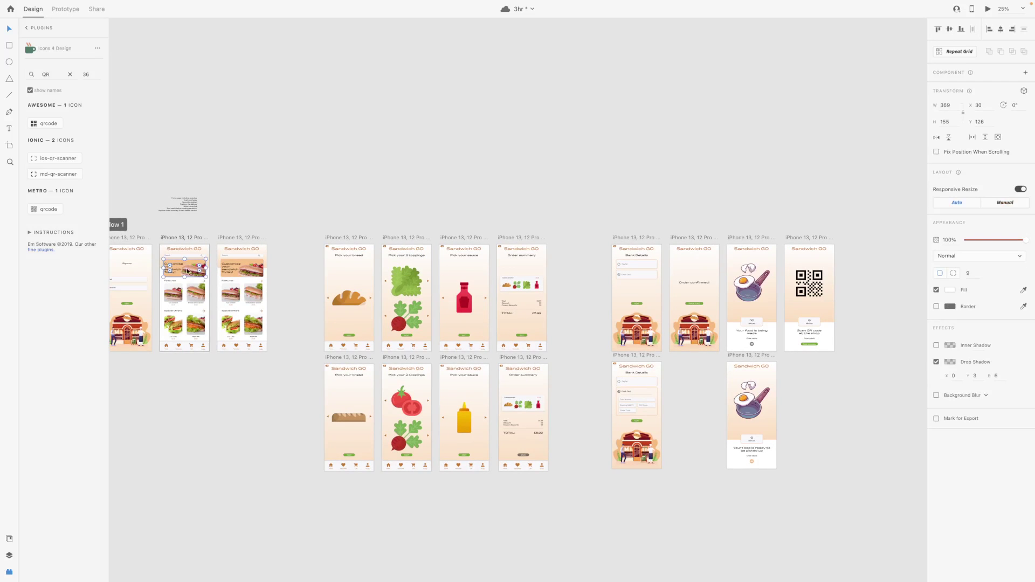
{"action": "left_click", "coordinate": [350, 224]}
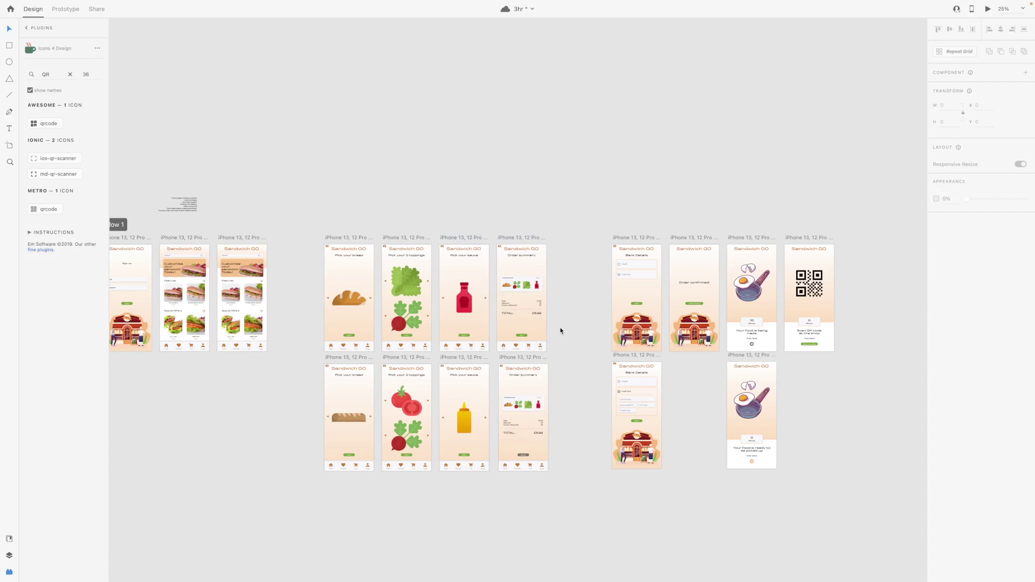
{"action": "scroll", "coordinate": [559, 330], "scroll_direction": "right", "scroll_amount": 3}
{"action": "scroll", "coordinate": [561, 330], "scroll_direction": "down", "scroll_amount": 1}
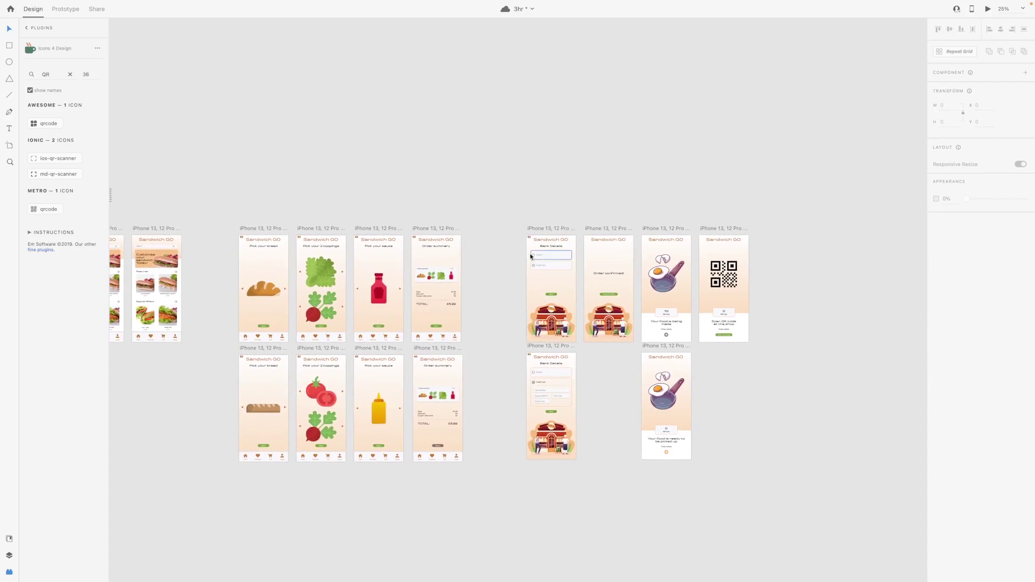
{"action": "scroll", "coordinate": [565, 245], "scroll_direction": "down", "scroll_amount": 1}
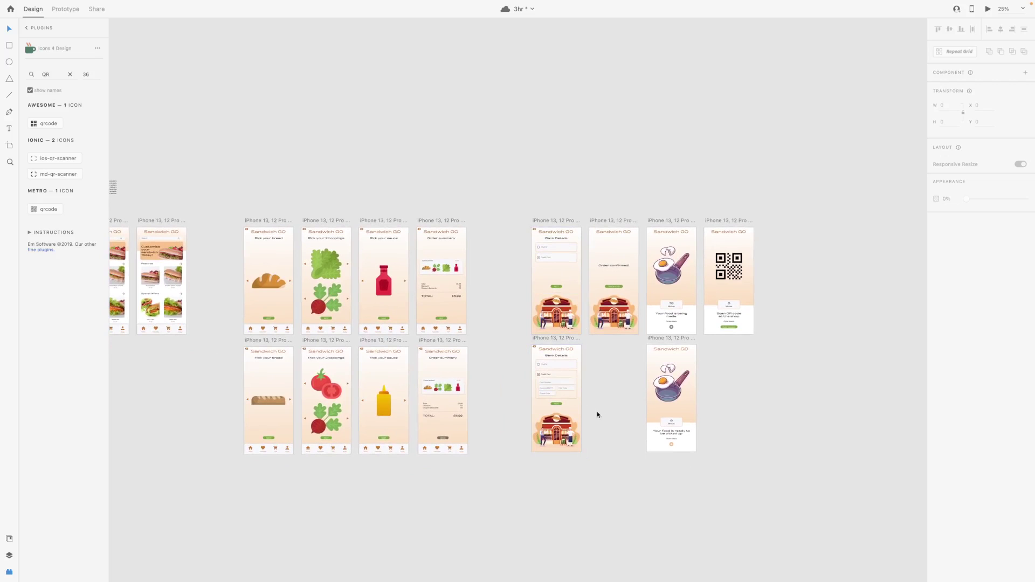
{"action": "scroll", "coordinate": [643, 302], "scroll_direction": "up", "scroll_amount": 1}
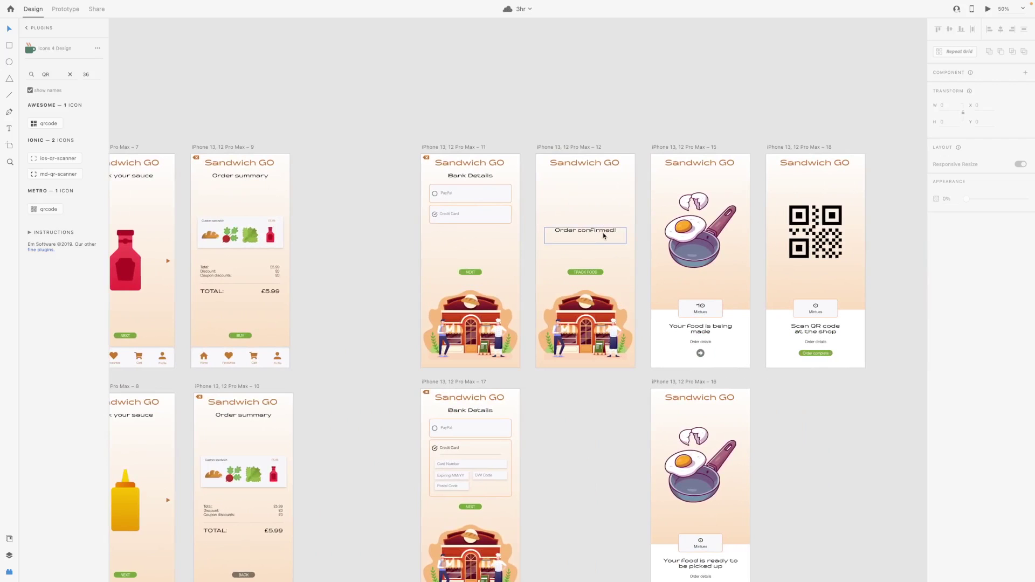
{"action": "scroll", "coordinate": [431, 272], "scroll_direction": "right", "scroll_amount": 5}
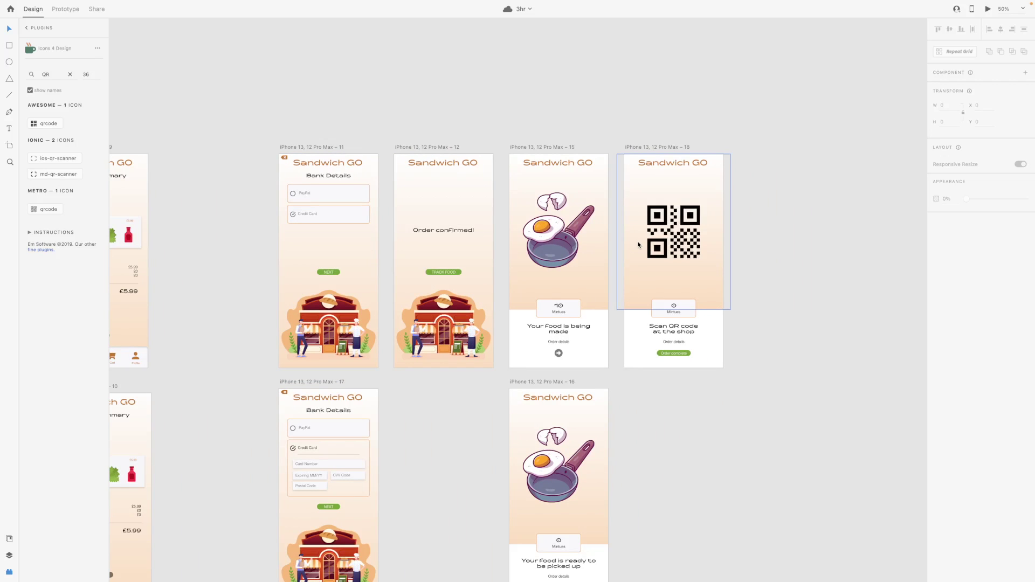
- Zoom out to 25% to view all artboards, select the QR screen's green button, then deselect the text note
{"action": "key", "text": "ctrl+minus"}
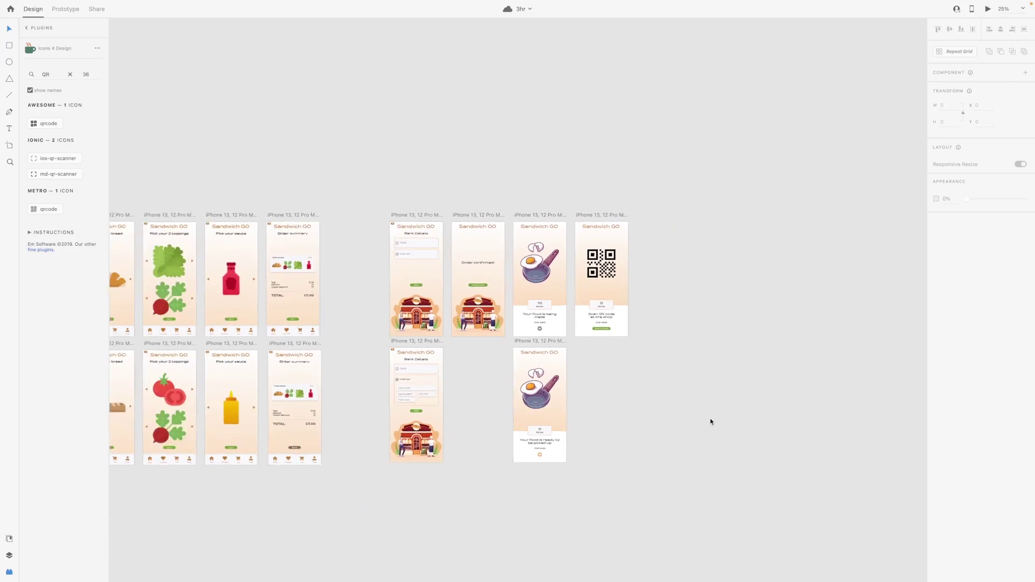
{"action": "scroll", "coordinate": [493, 372], "scroll_direction": "up", "scroll_amount": 1}
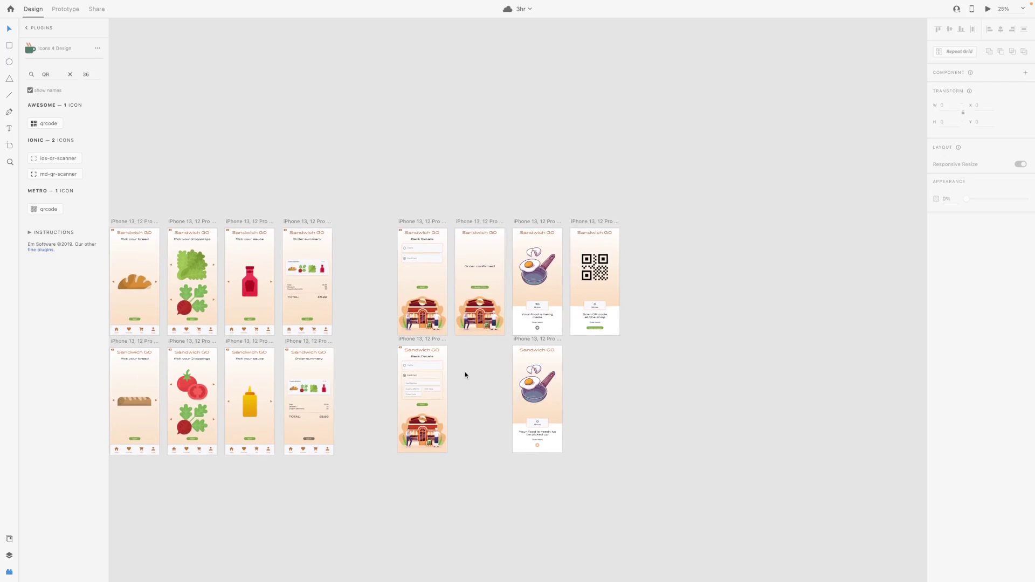
{"action": "scroll", "coordinate": [458, 371], "scroll_direction": "down", "scroll_amount": 1}
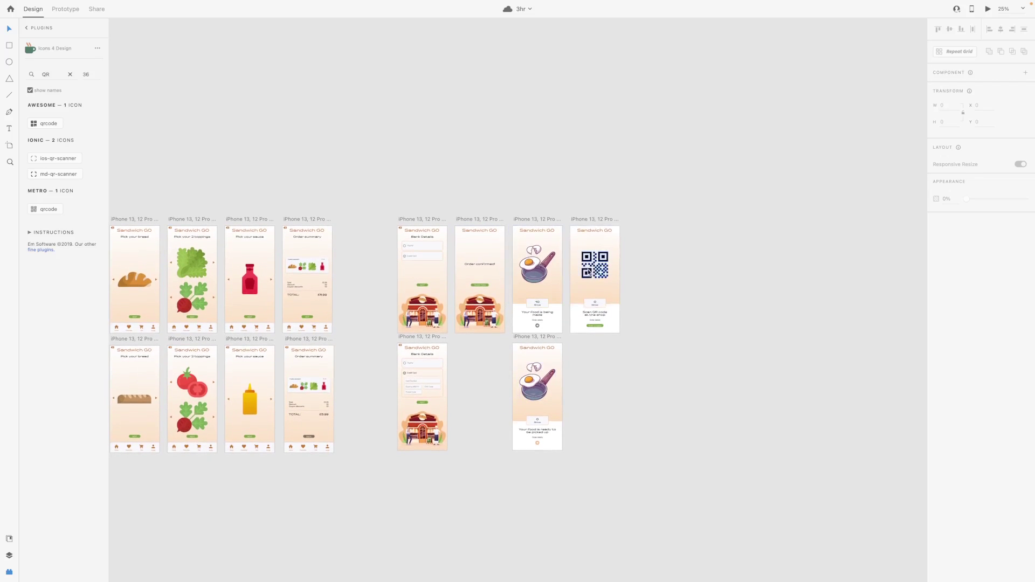
{"action": "left_click", "coordinate": [594, 326]}
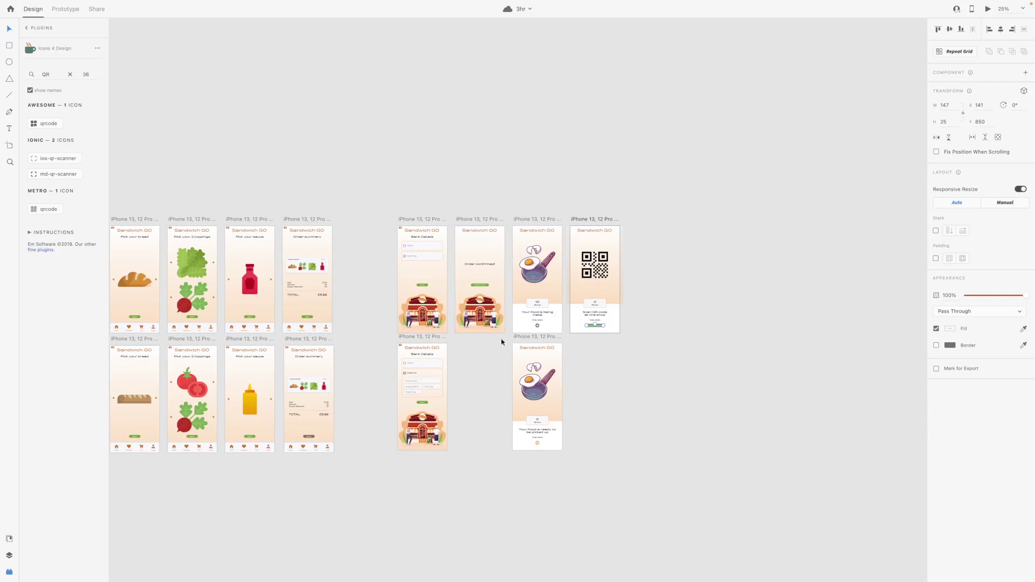
{"action": "scroll", "coordinate": [458, 338], "scroll_direction": "left", "scroll_amount": 10}
{"action": "scroll", "coordinate": [458, 339], "scroll_direction": "right", "scroll_amount": 2}
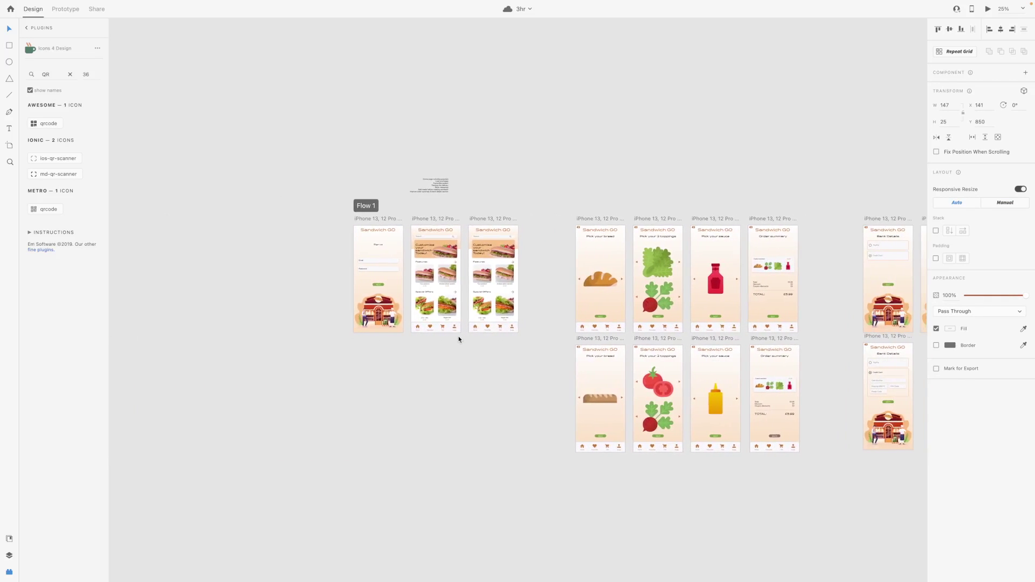
{"action": "scroll", "coordinate": [458, 339], "scroll_direction": "up", "scroll_amount": 3}
{"action": "scroll", "coordinate": [459, 339], "scroll_direction": "down", "scroll_amount": 3}
{"action": "scroll", "coordinate": [458, 339], "scroll_direction": "down", "scroll_amount": 2}
{"action": "scroll", "coordinate": [458, 339], "scroll_direction": "up", "scroll_amount": 1}
{"action": "scroll", "coordinate": [458, 339], "scroll_direction": "up", "scroll_amount": 4}
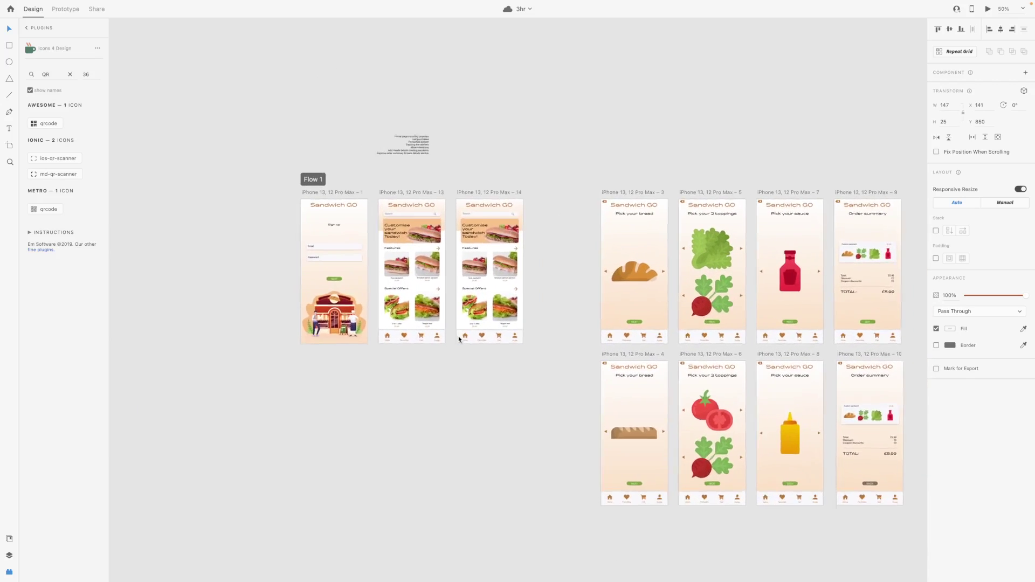
{"action": "scroll", "coordinate": [459, 338], "scroll_direction": "up", "scroll_amount": 3}
{"action": "scroll", "coordinate": [506, 358], "scroll_direction": "right", "scroll_amount": 5}
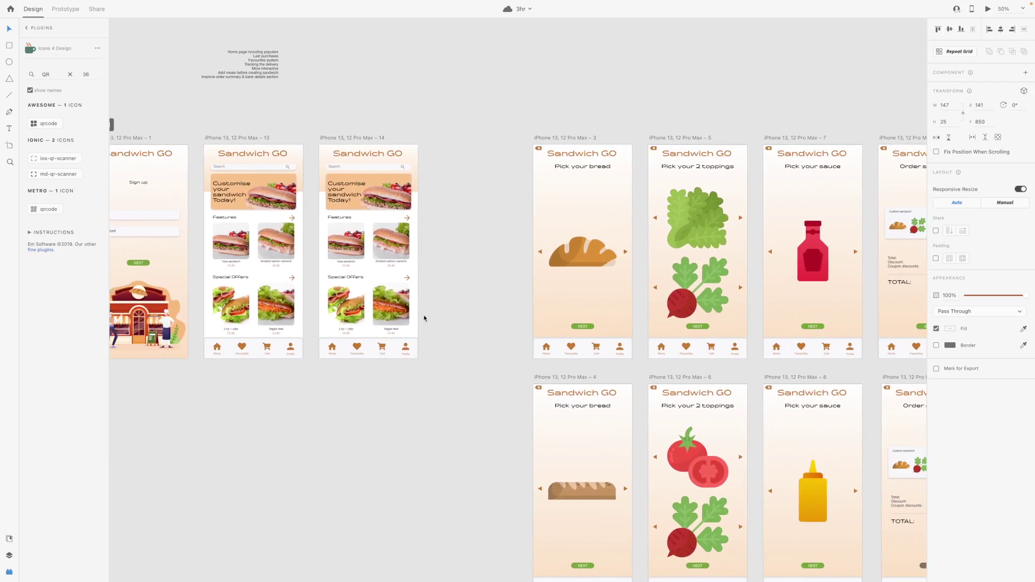
{"action": "left_click", "coordinate": [451, 104]}
- Clear the QR search from the Icons 4 Design plugin's search field
{"action": "scroll", "coordinate": [452, 102], "scroll_direction": "right", "scroll_amount": 5}
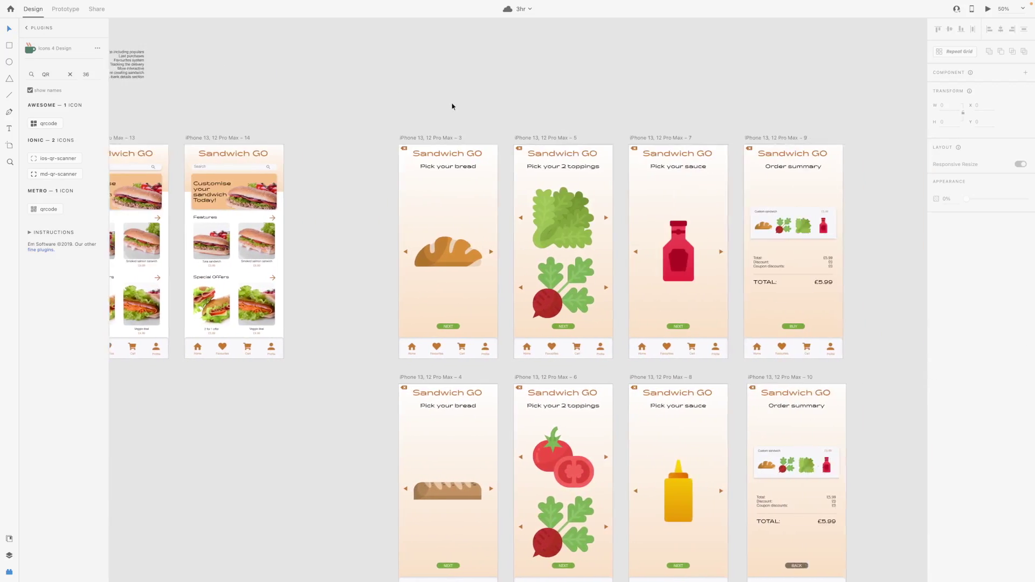
{"action": "scroll", "coordinate": [452, 103], "scroll_direction": "left", "scroll_amount": 6}
{"action": "scroll", "coordinate": [318, 289], "scroll_direction": "up", "scroll_amount": 1}
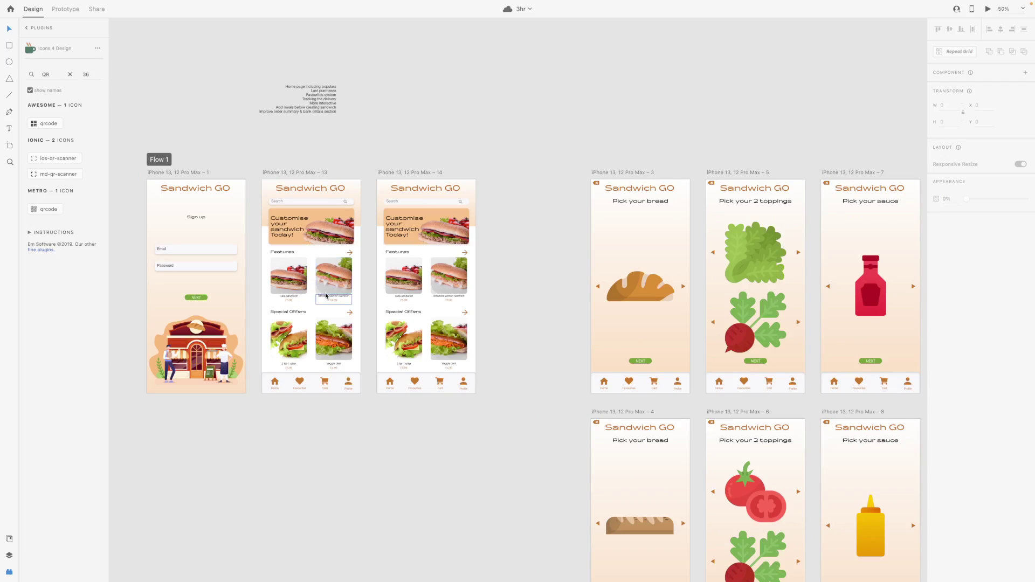
{"action": "left_click", "coordinate": [45, 75]}
{"action": "key", "text": "BackSpace"}
{"action": "key", "text": "BackSpace"}
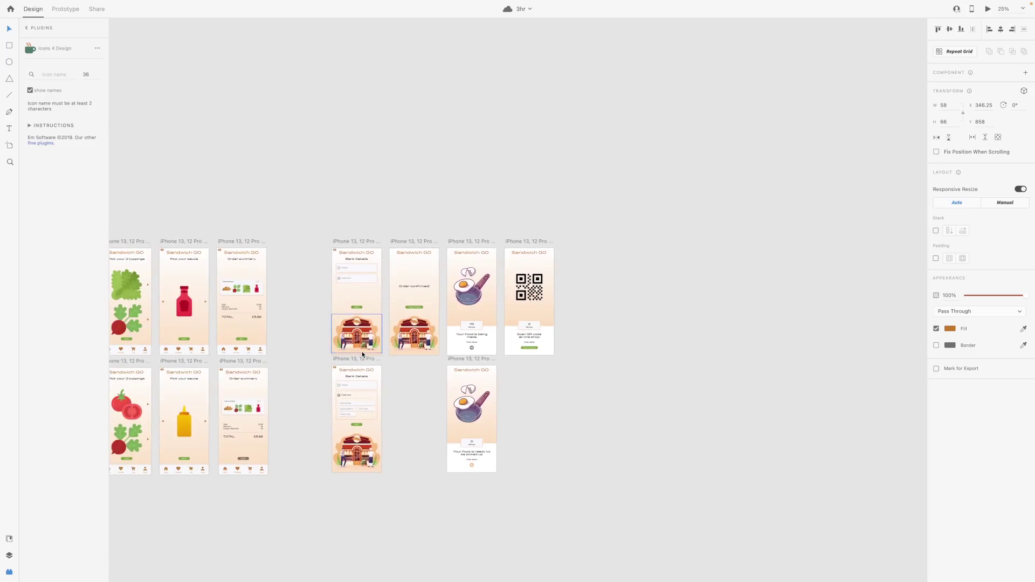
{"action": "scroll", "coordinate": [567, 384], "scroll_direction": "right", "scroll_amount": 2}
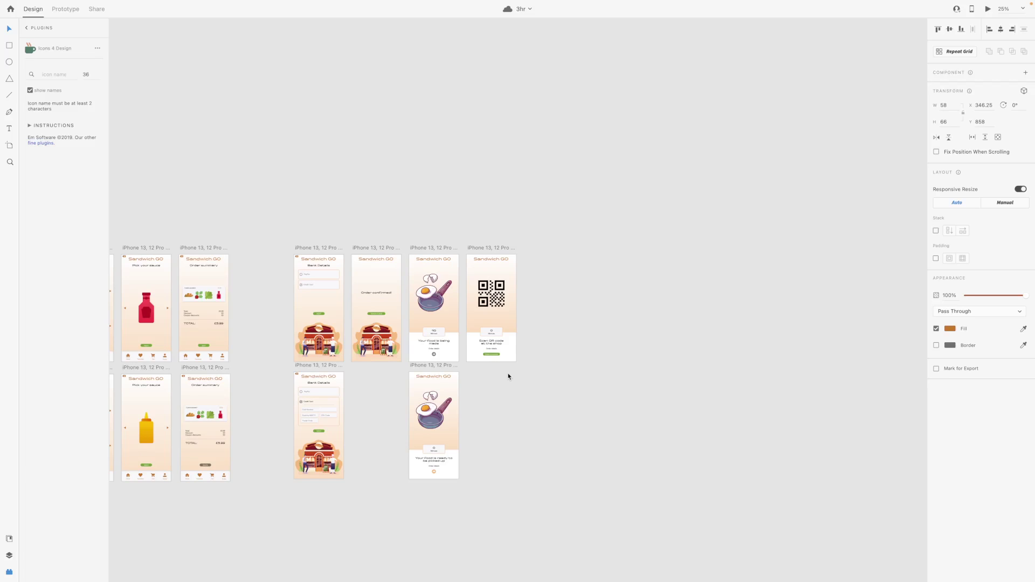
- Move the home screen copy below the original home screen
{"action": "left_click", "coordinate": [385, 387]}
{"action": "scroll", "coordinate": [390, 383], "scroll_direction": "left", "scroll_amount": 10}
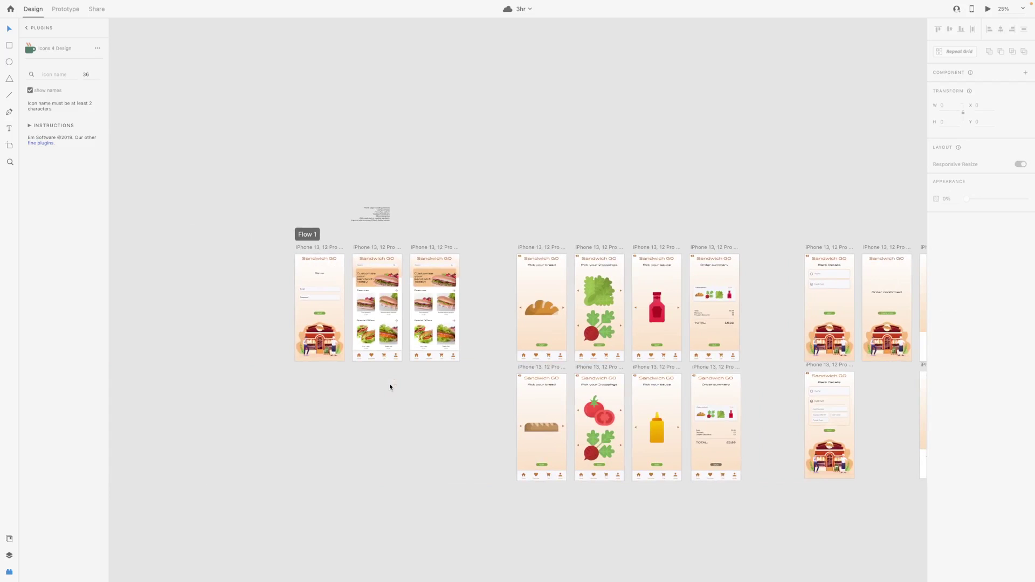
{"action": "left_click_drag", "start_coordinate": [443, 252], "coordinate": [386, 375]}
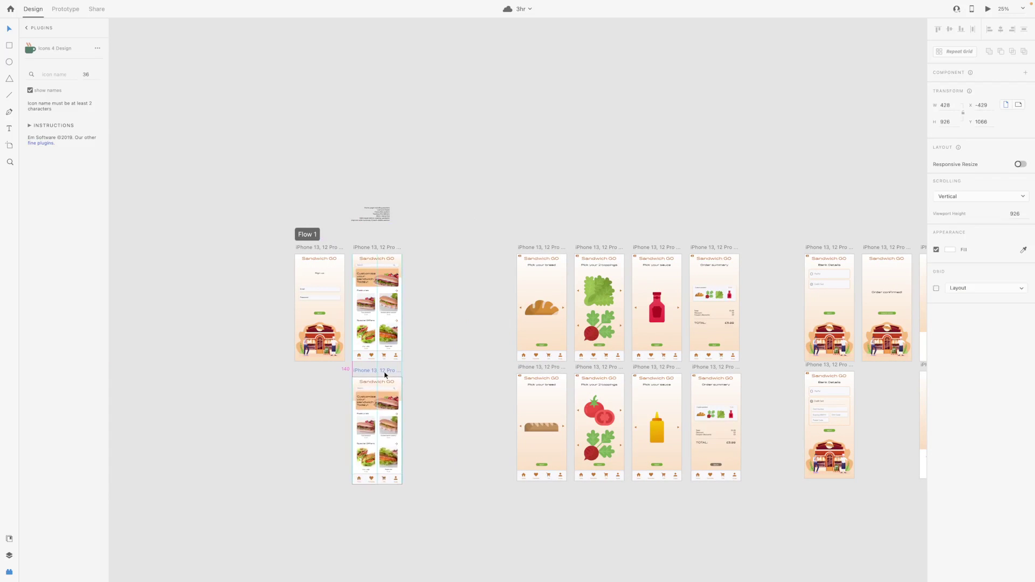
- Link the QR code screen's button to the home screen copy, artboard 14
{"action": "scroll", "coordinate": [455, 402], "scroll_direction": "right", "scroll_amount": 5}
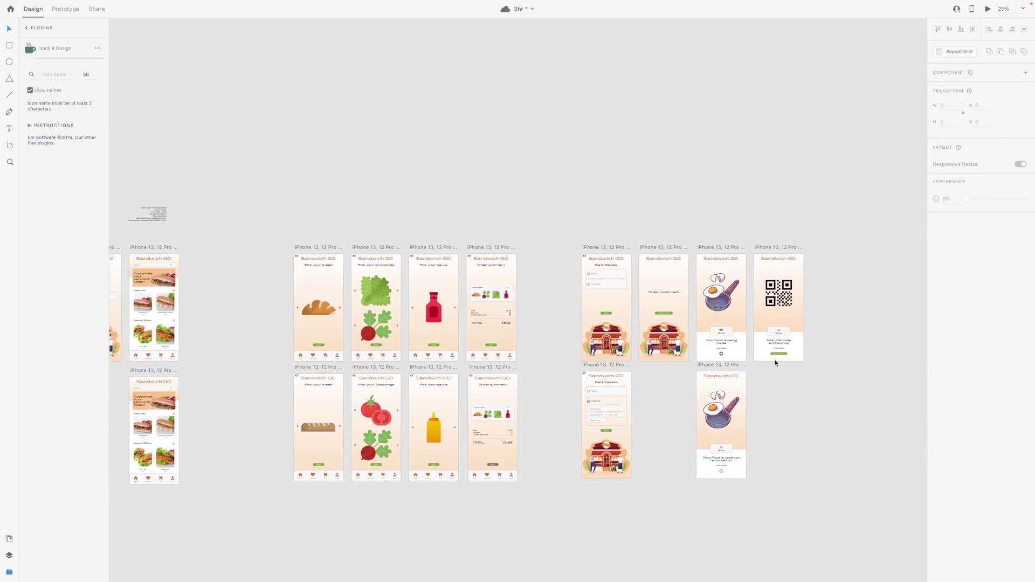
{"action": "left_click", "coordinate": [725, 335]}
{"action": "key", "text": "ctrl+2"}
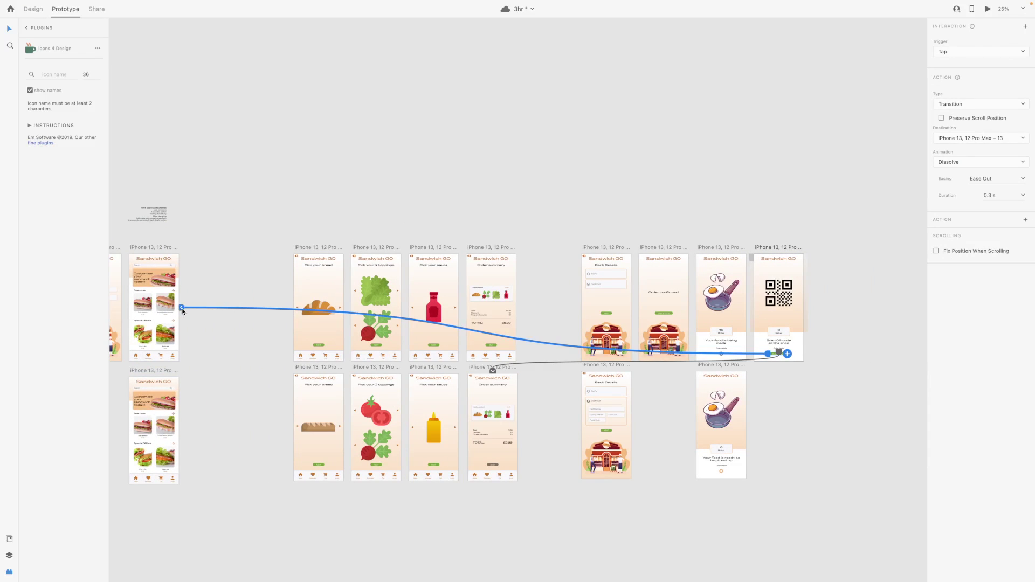
{"action": "left_click_drag", "start_coordinate": [183, 311], "coordinate": [173, 391]}
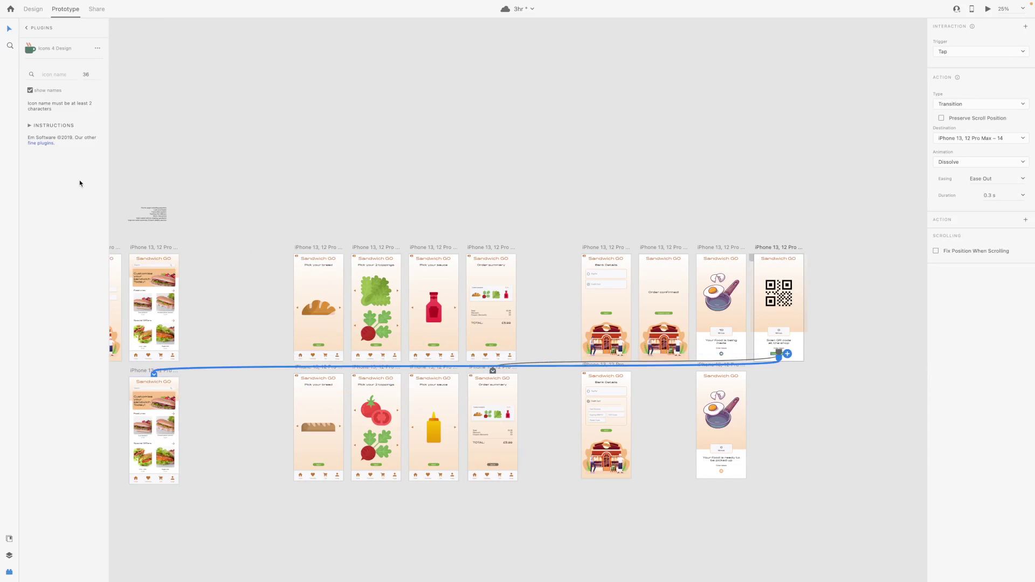
{"action": "left_click", "coordinate": [33, 9]}
- Paste the custom sandwich icon group over the home copy's Features section
{"action": "scroll", "coordinate": [223, 296], "scroll_direction": "down", "scroll_amount": 4}
{"action": "scroll", "coordinate": [222, 296], "scroll_direction": "left", "scroll_amount": 5}
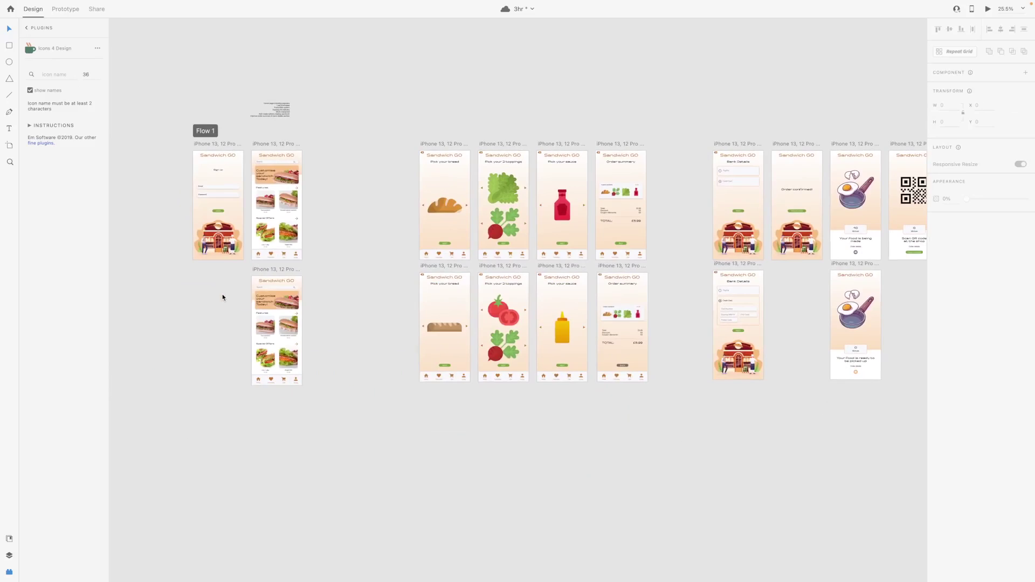
{"action": "scroll", "coordinate": [222, 293], "scroll_direction": "up", "scroll_amount": 6}
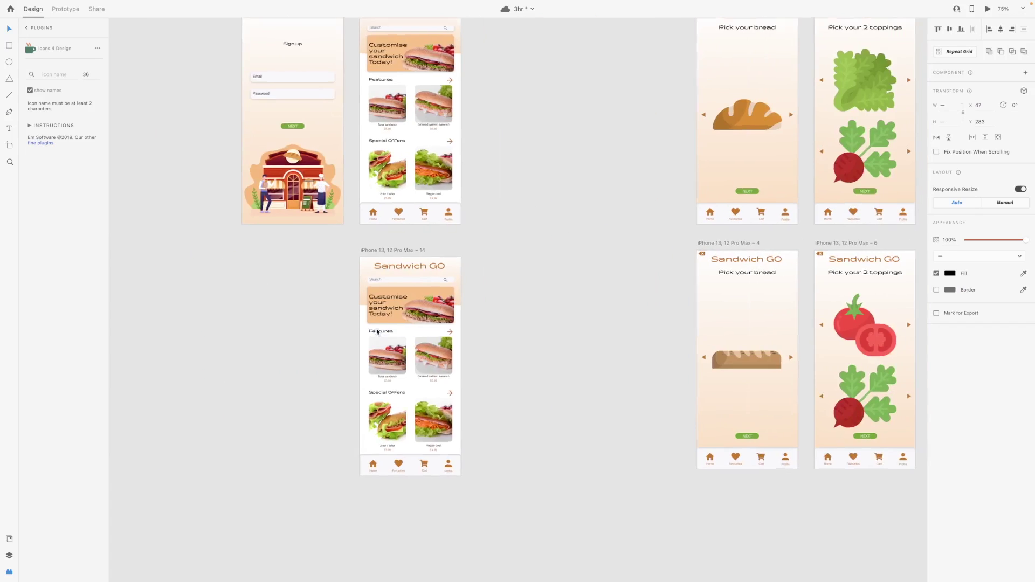
{"action": "scroll", "coordinate": [376, 331], "scroll_direction": "left", "scroll_amount": 3}
{"action": "key", "text": "ctrl+v"}
{"action": "left_click_drag", "start_coordinate": [494, 307], "coordinate": [431, 130]}
- Cover the home screen copy with a black-filled rectangle overlay
{"action": "left_click", "coordinate": [9, 47]}
{"action": "left_click_drag", "start_coordinate": [365, 228], "coordinate": [551, 527]}
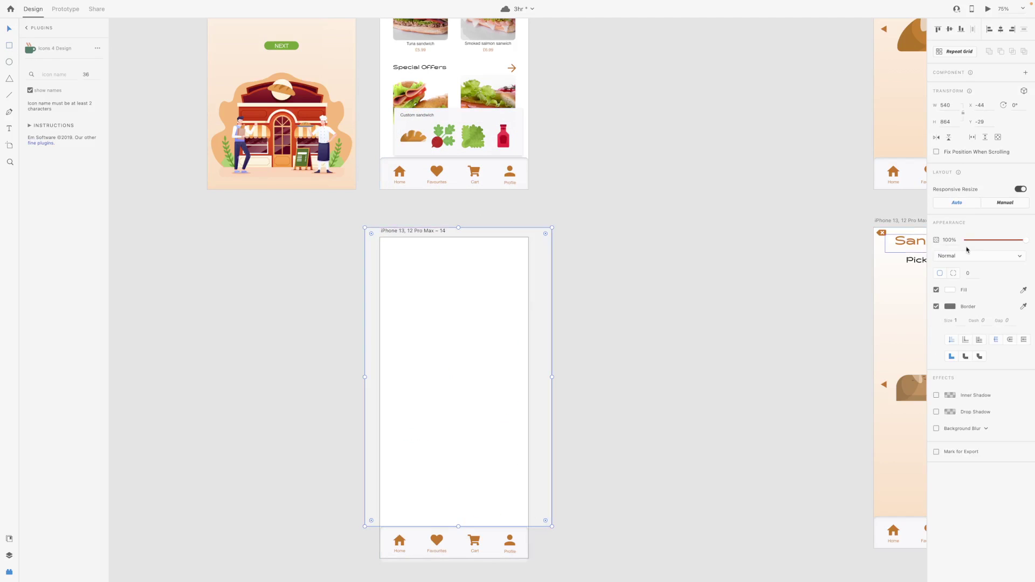
{"action": "left_click", "coordinate": [950, 290]}
{"action": "left_click_drag", "start_coordinate": [885, 296], "coordinate": [823, 340]}
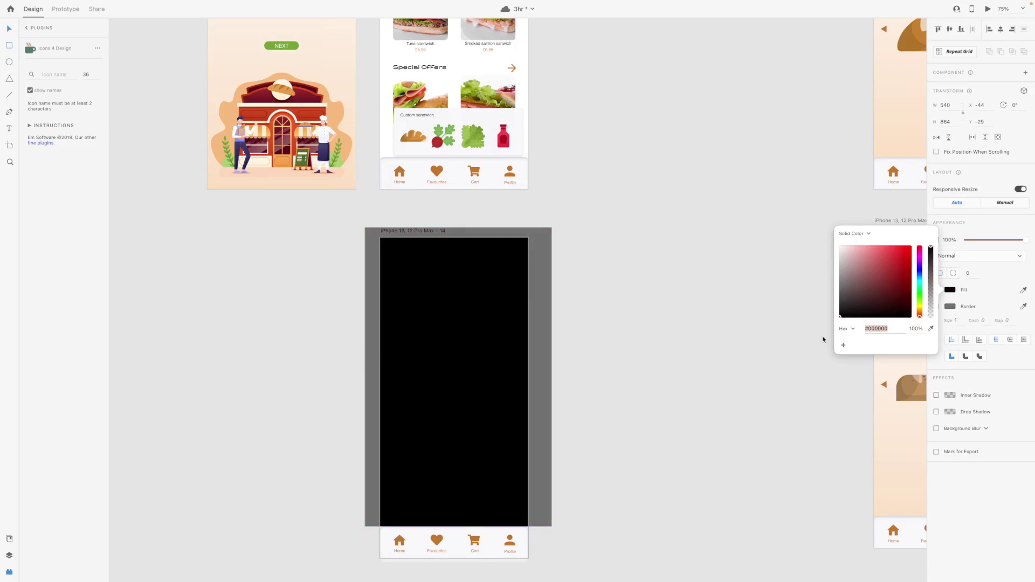
{"action": "left_click", "coordinate": [979, 265]}
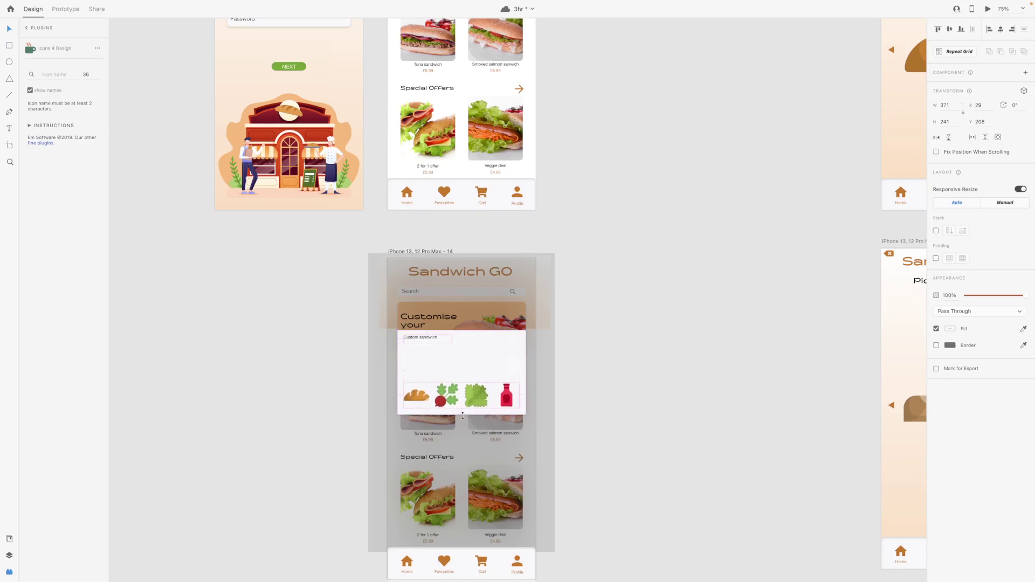
- Edit the card's heading to read 'Add to your favourites?'
{"action": "double_click", "coordinate": [512, 344]}
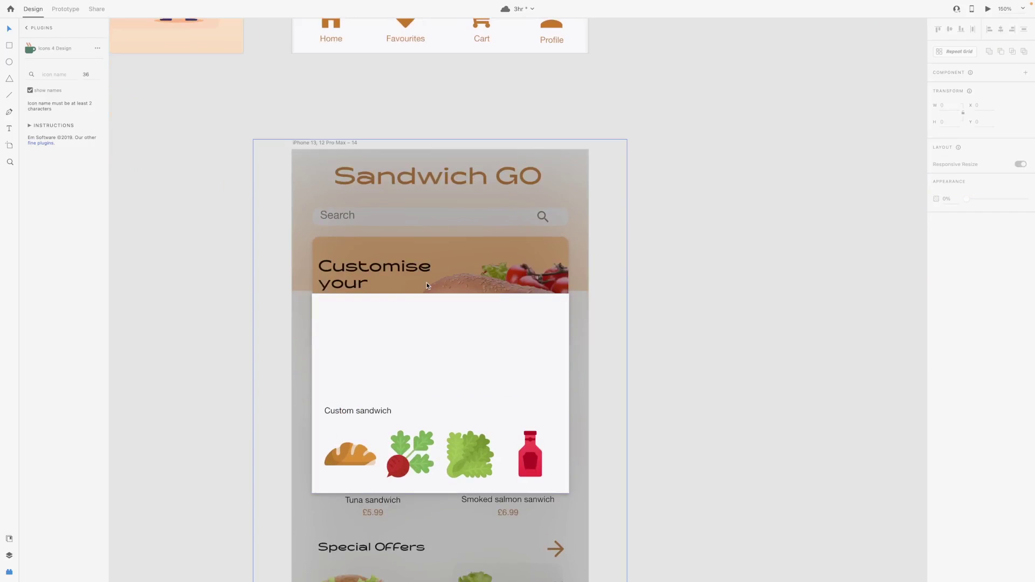
{"action": "scroll", "coordinate": [427, 286], "scroll_direction": "down", "scroll_amount": 5}
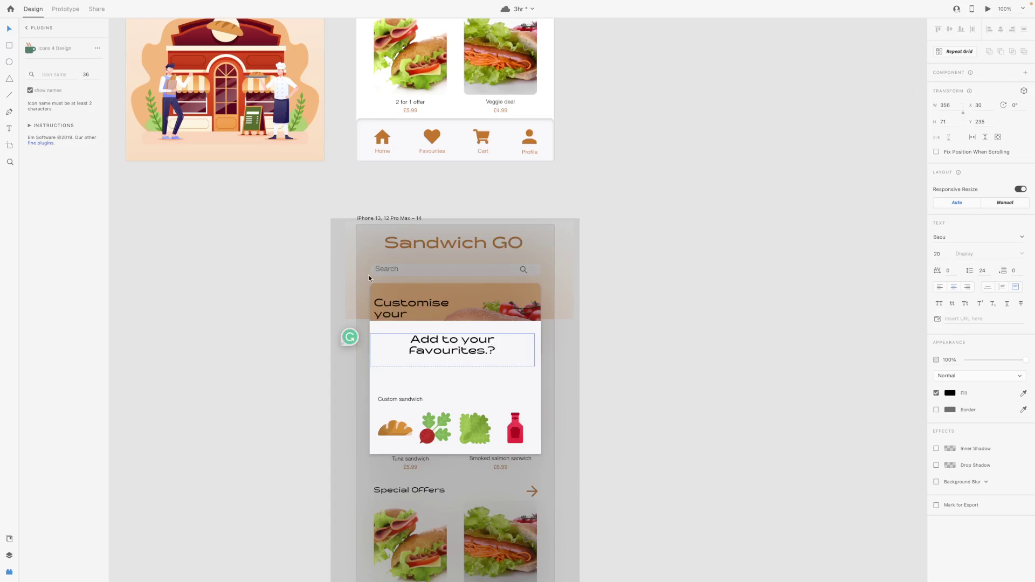
{"action": "key", "text": "BackSpace"}
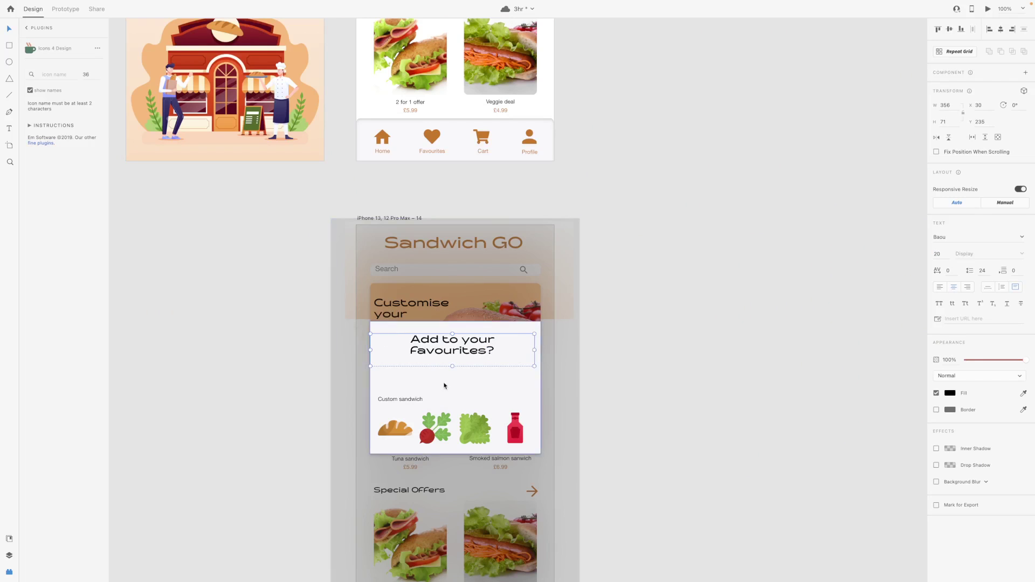
{"action": "left_click", "coordinate": [403, 399]}
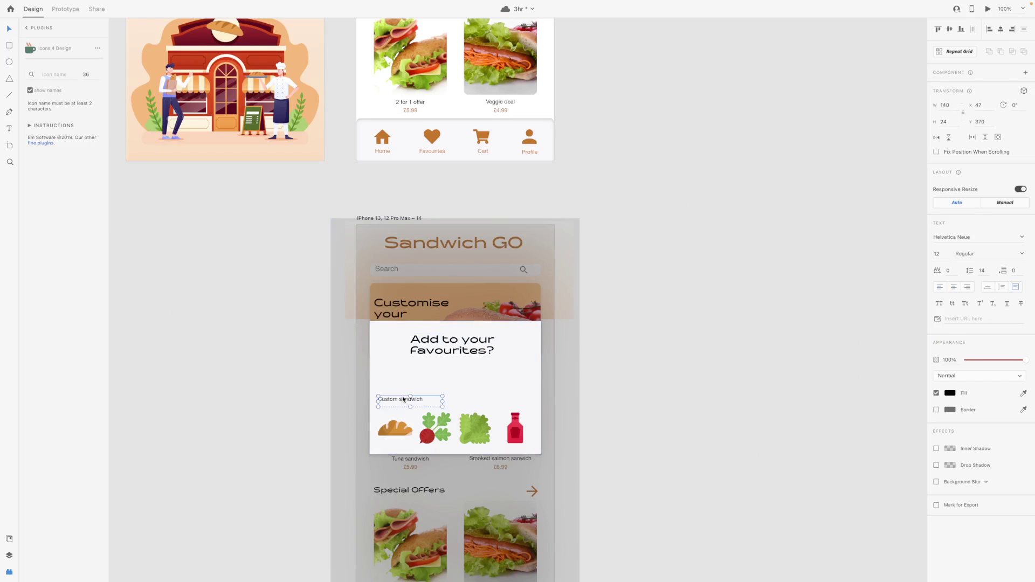
- Centre the Custom sandwich label and heading, moving the label and icons under the heading
{"action": "left_click", "coordinate": [1001, 29]}
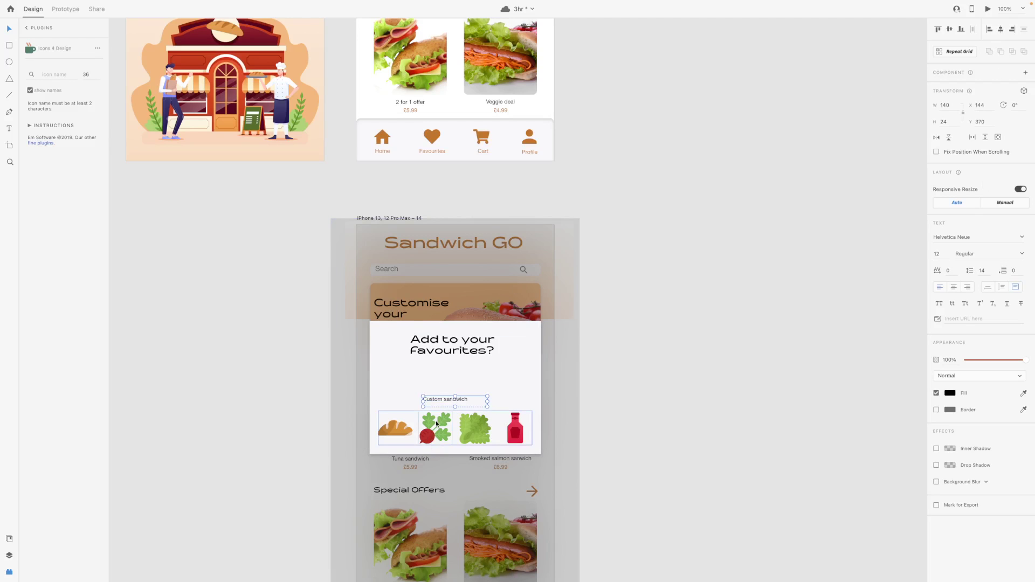
{"action": "left_click", "coordinate": [437, 424], "text": "shift"}
{"action": "left_click_drag", "start_coordinate": [436, 424], "coordinate": [437, 395]}
{"action": "left_click", "coordinate": [477, 345]}
{"action": "left_click", "coordinate": [1001, 29]}
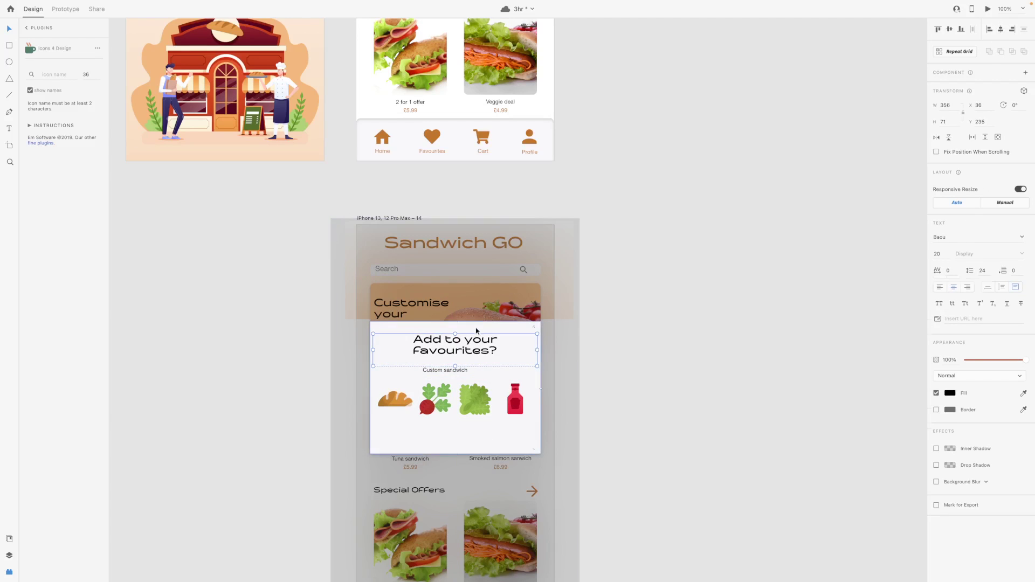
- Move the Favourites heart into the popup, filled black at 50% opacity
{"action": "scroll", "coordinate": [477, 331], "scroll_direction": "down", "scroll_amount": 5}
{"action": "left_click_drag", "start_coordinate": [432, 377], "coordinate": [454, 193]}
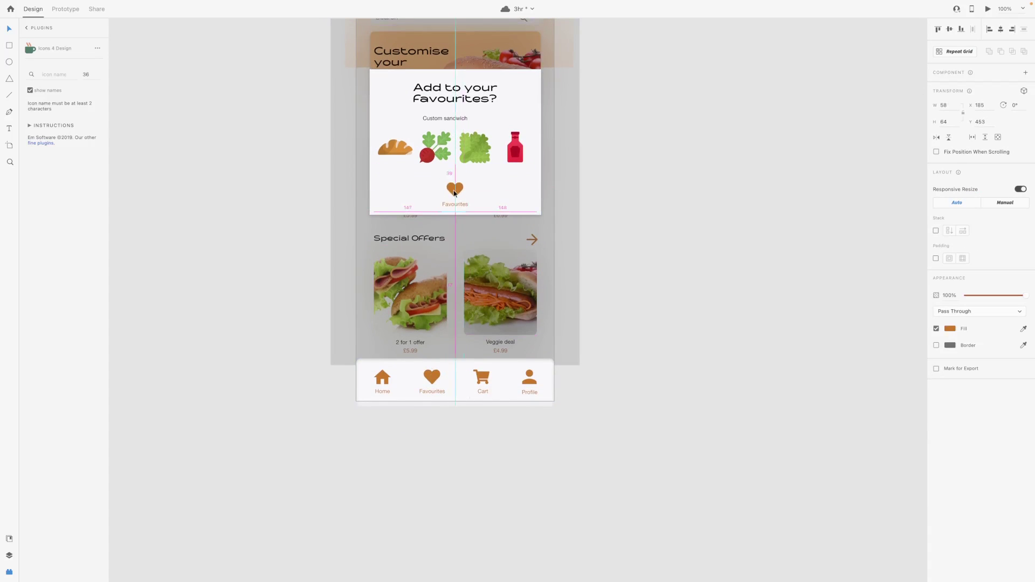
{"action": "left_click", "coordinate": [949, 332]}
{"action": "left_click", "coordinate": [906, 339]}
{"action": "left_click", "coordinate": [1006, 272]}
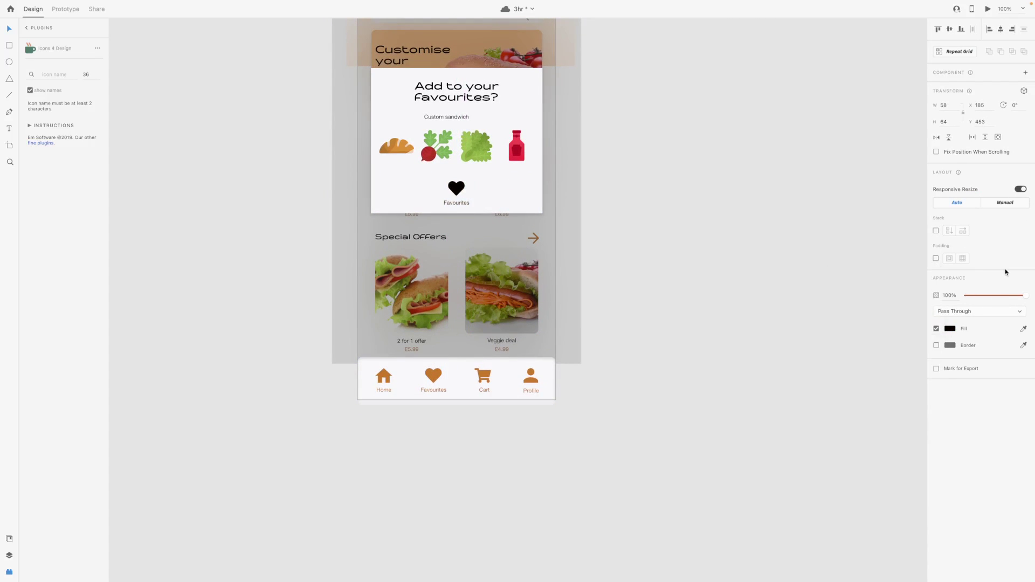
{"action": "left_click", "coordinate": [952, 295]}
{"action": "type", "text": "50"}
{"action": "key", "text": "Return"}
{"action": "scroll", "coordinate": [662, 270], "scroll_direction": "down", "scroll_amount": 5}
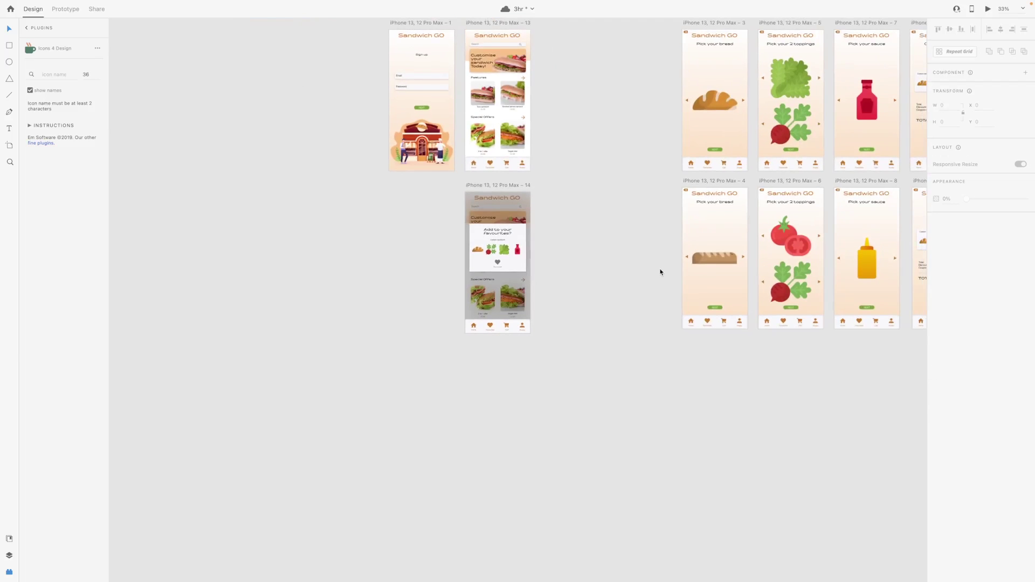
{"action": "scroll", "coordinate": [662, 270], "scroll_direction": "up", "scroll_amount": 5}
- Group the popup's parts and reposition the card on the screen
{"action": "left_click", "coordinate": [452, 264]}
{"action": "key", "text": "ctrl+shift+g"}
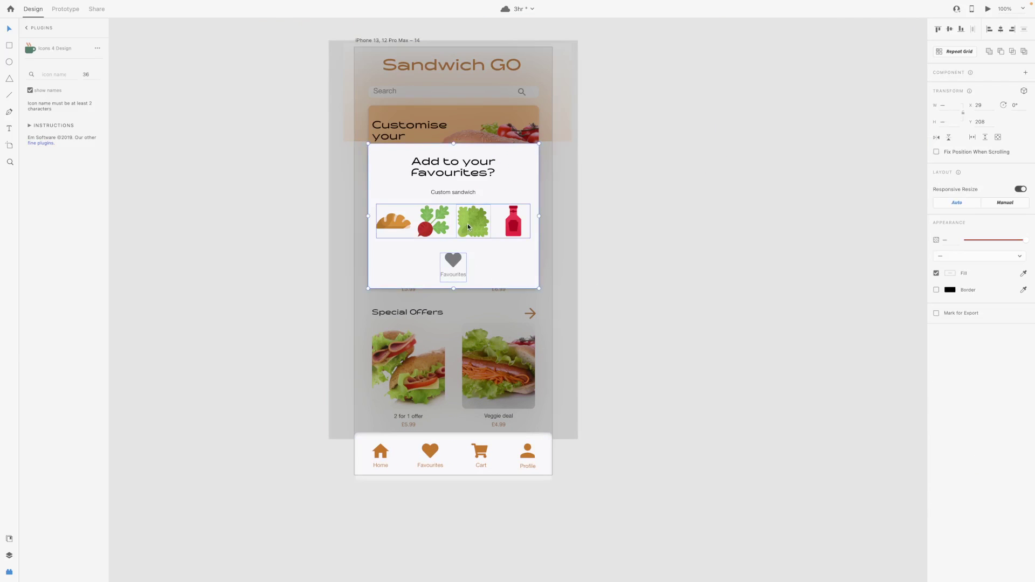
{"action": "left_click_drag", "start_coordinate": [475, 178], "coordinate": [534, 230]}
- Insert a cross icon onto the popup and drag it into place
{"action": "key", "text": "ctrl+minus"}
{"action": "left_click", "coordinate": [477, 178]}
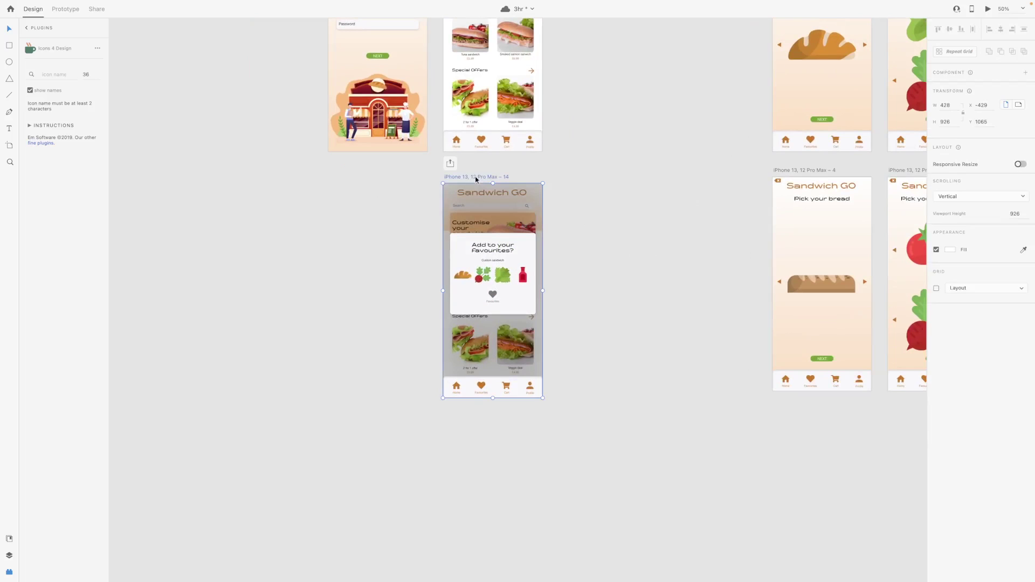
{"action": "key", "text": "ctrl+plus"}
{"action": "key", "text": "ctrl+plus"}
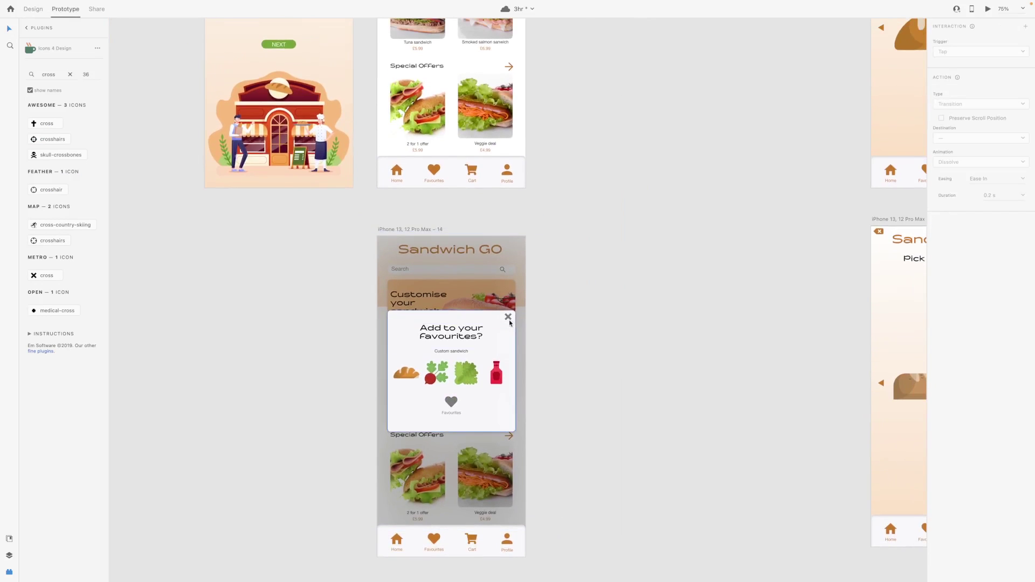
{"action": "left_click", "coordinate": [509, 319]}
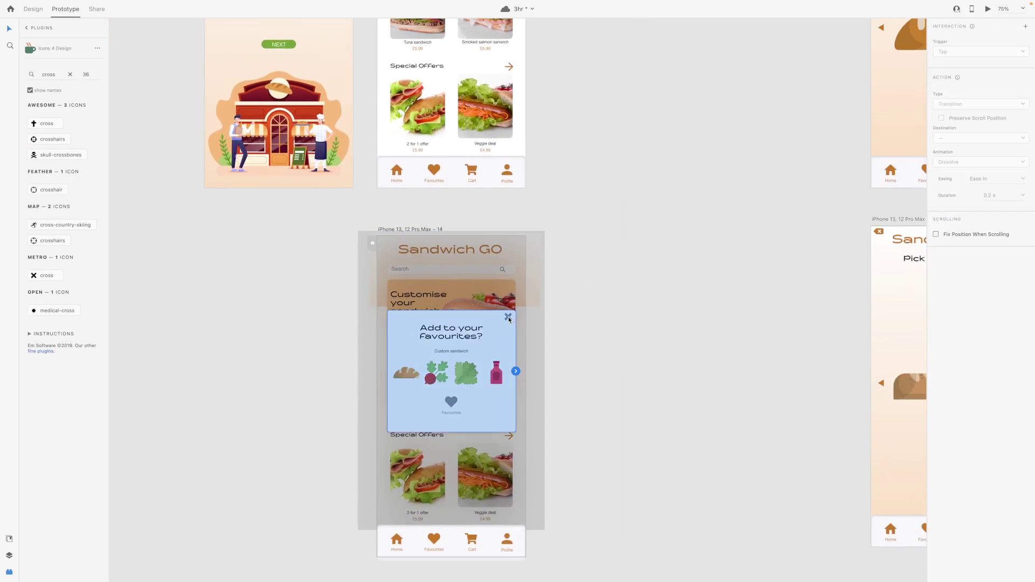
{"action": "left_click_drag", "start_coordinate": [511, 319], "coordinate": [452, 108]}
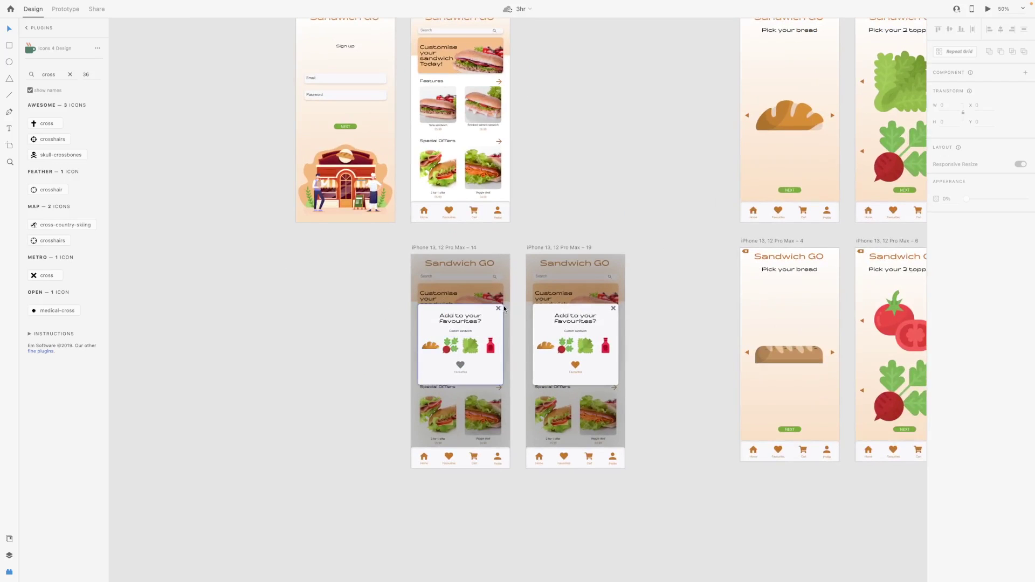
- Inspect the popups on artboards 14 and 19, checking the heart and close cross
{"action": "scroll", "coordinate": [504, 306], "scroll_direction": "up", "scroll_amount": 1}
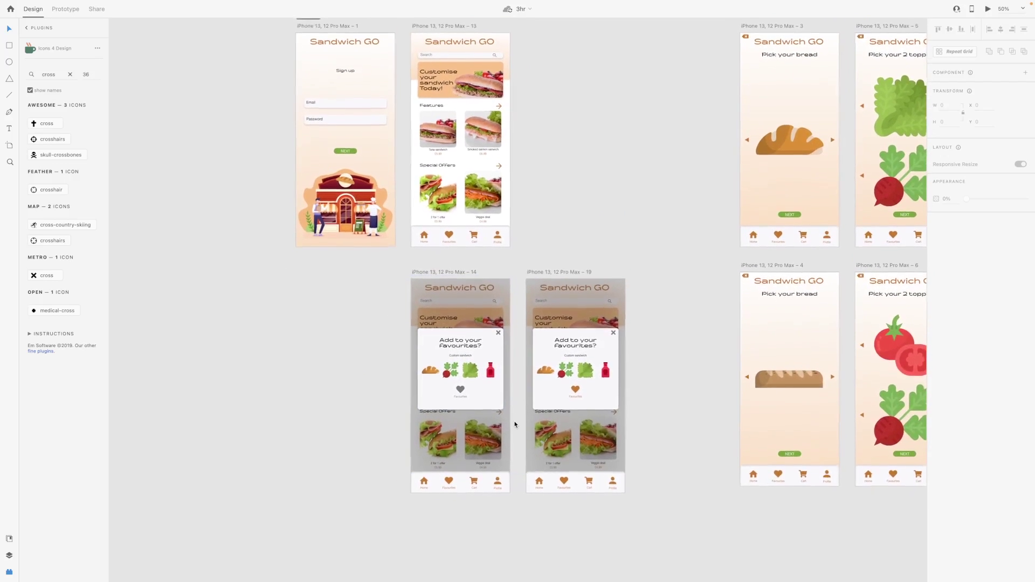
{"action": "left_click", "coordinate": [464, 389]}
{"action": "double_click", "coordinate": [463, 390]}
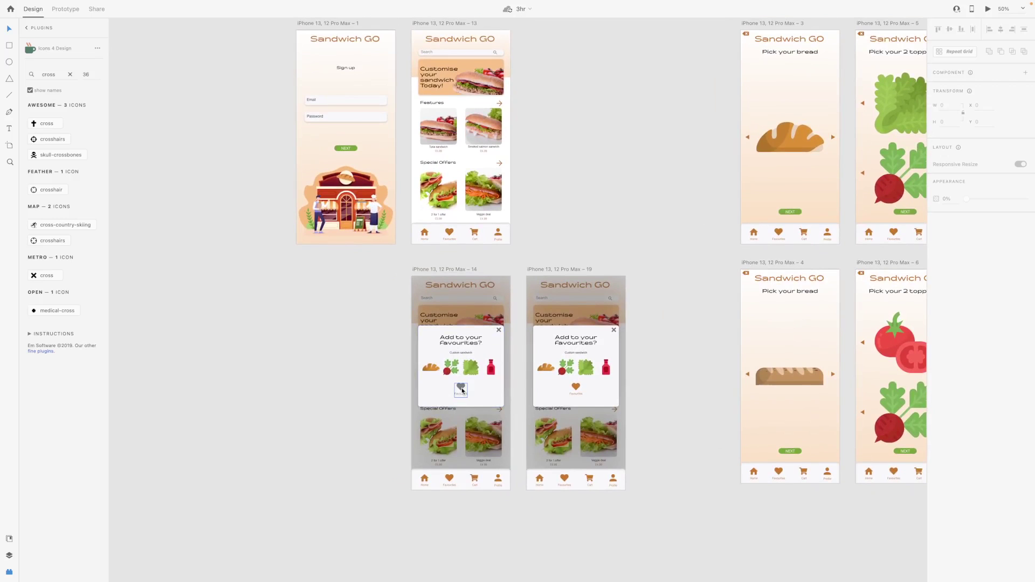
{"action": "key", "text": "Escape"}
{"action": "scroll", "coordinate": [462, 390], "scroll_direction": "down", "scroll_amount": 1}
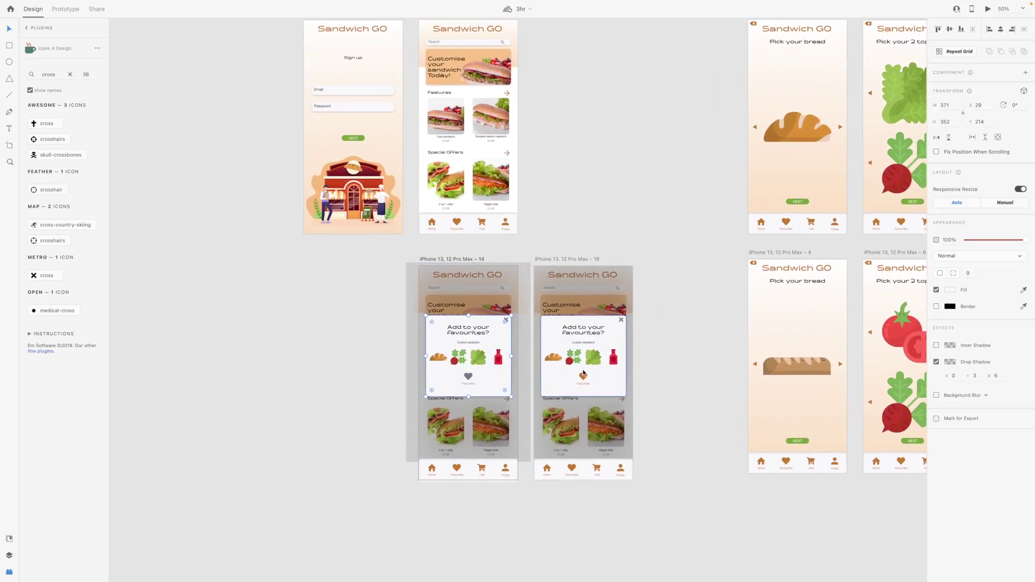
{"action": "left_click", "coordinate": [583, 372]}
{"action": "double_click", "coordinate": [622, 319]}
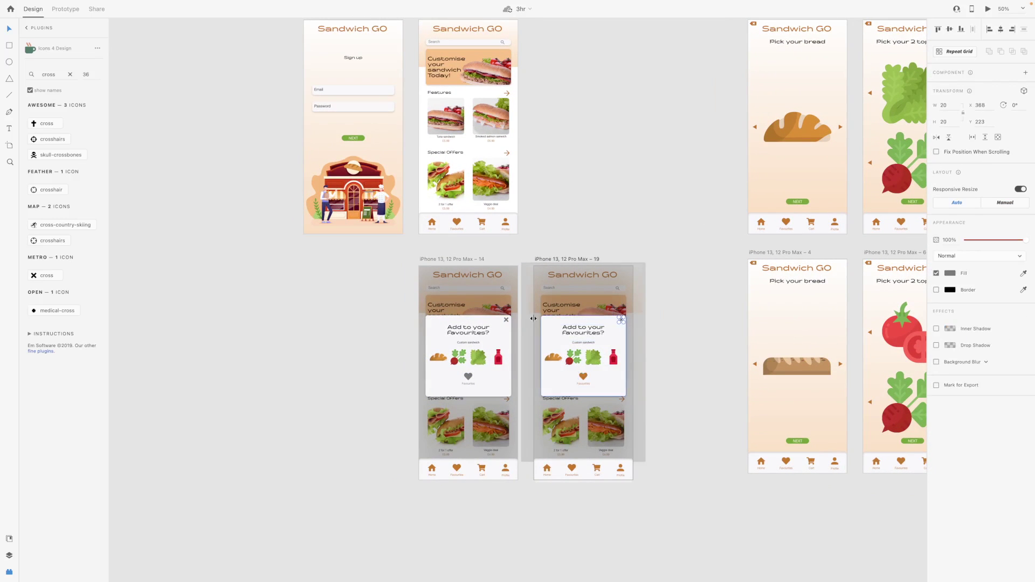
{"action": "left_click", "coordinate": [502, 322]}
{"action": "scroll", "coordinate": [554, 284], "scroll_direction": "up", "scroll_amount": 2}
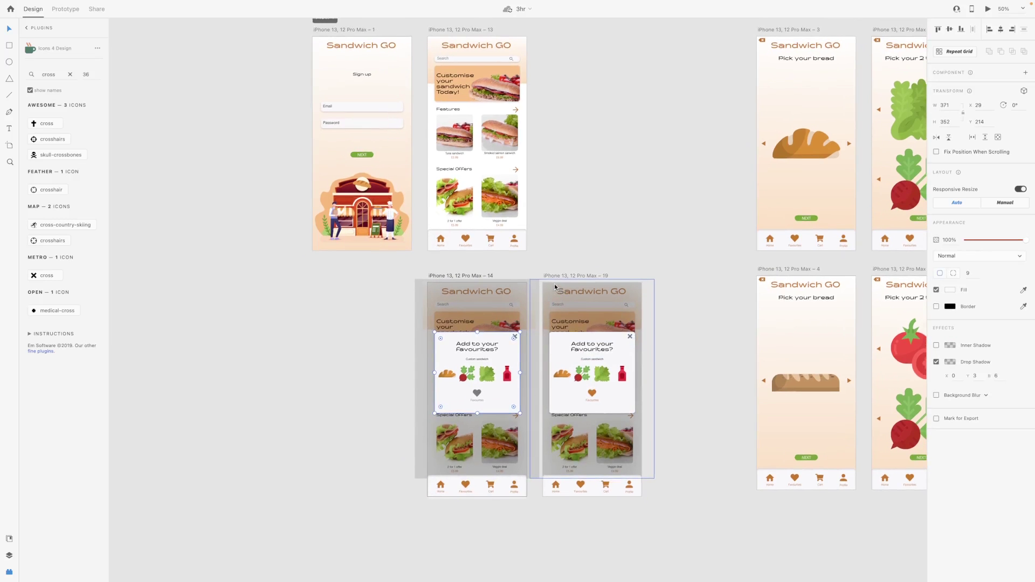
- Duplicate the home screen artboard and place the copy below the popup screen
{"action": "key", "text": "ctrl+minus"}
{"action": "key", "text": "ctrl+d"}
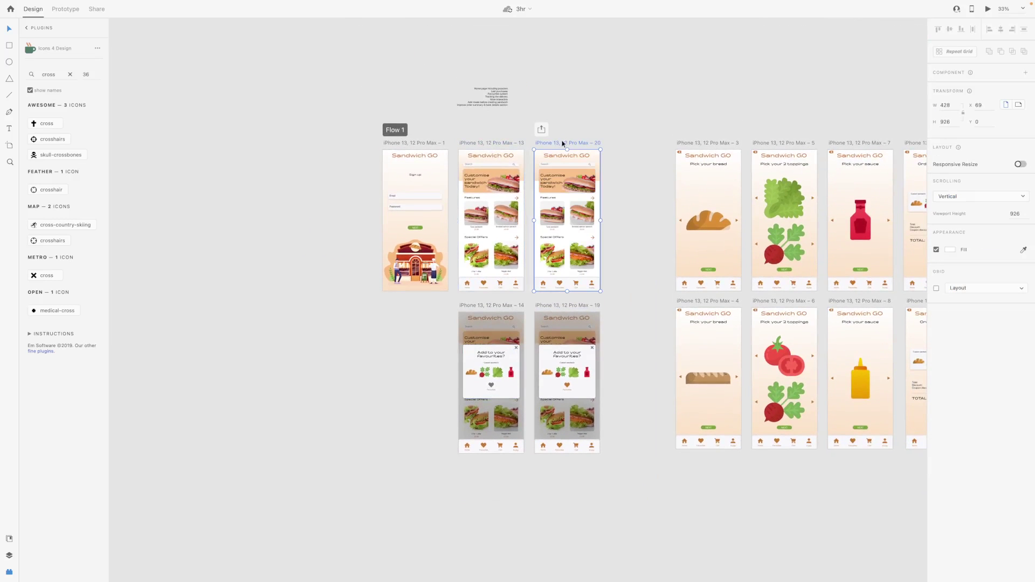
{"action": "left_click_drag", "start_coordinate": [562, 143], "coordinate": [487, 464]}
{"action": "key", "text": "ctrl+plus"}
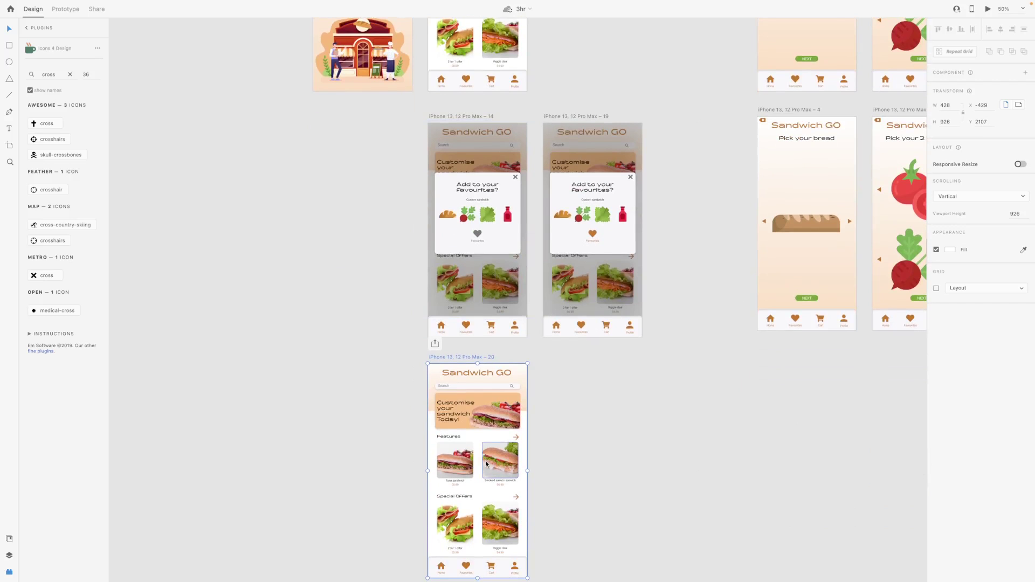
{"action": "scroll", "coordinate": [488, 463], "scroll_direction": "up", "scroll_amount": 1}
{"action": "left_click", "coordinate": [663, 478]}
{"action": "scroll", "coordinate": [572, 442], "scroll_direction": "up", "scroll_amount": 4}
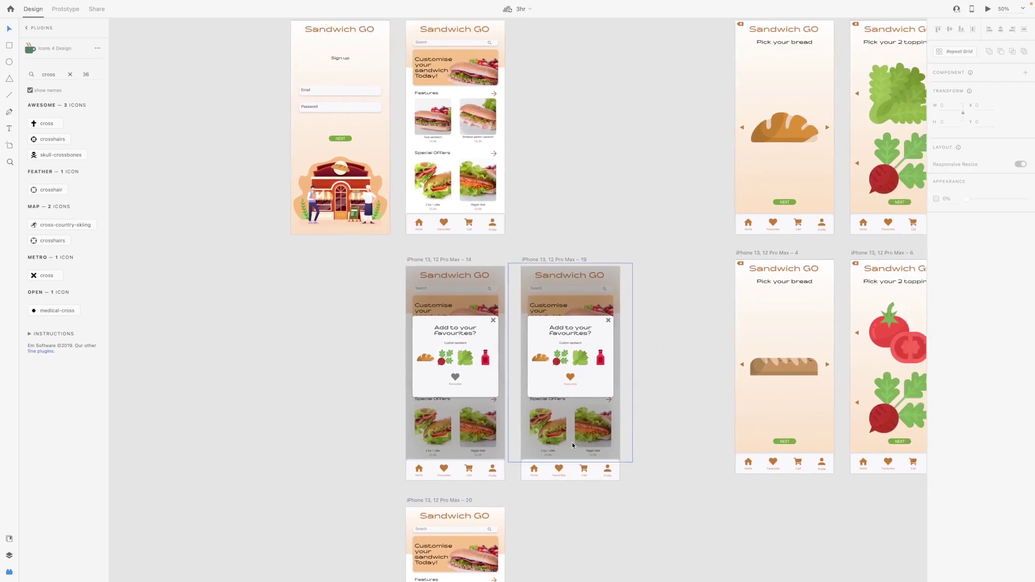
{"action": "scroll", "coordinate": [573, 446], "scroll_direction": "right", "scroll_amount": 10}
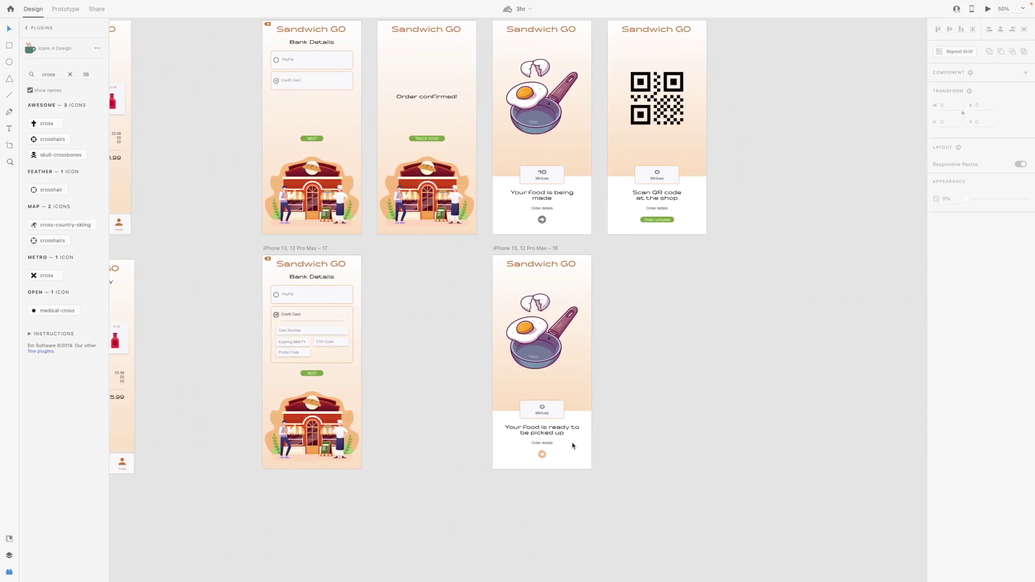
{"action": "scroll", "coordinate": [572, 445], "scroll_direction": "left", "scroll_amount": 10}
{"action": "scroll", "coordinate": [572, 446], "scroll_direction": "down", "scroll_amount": 1}
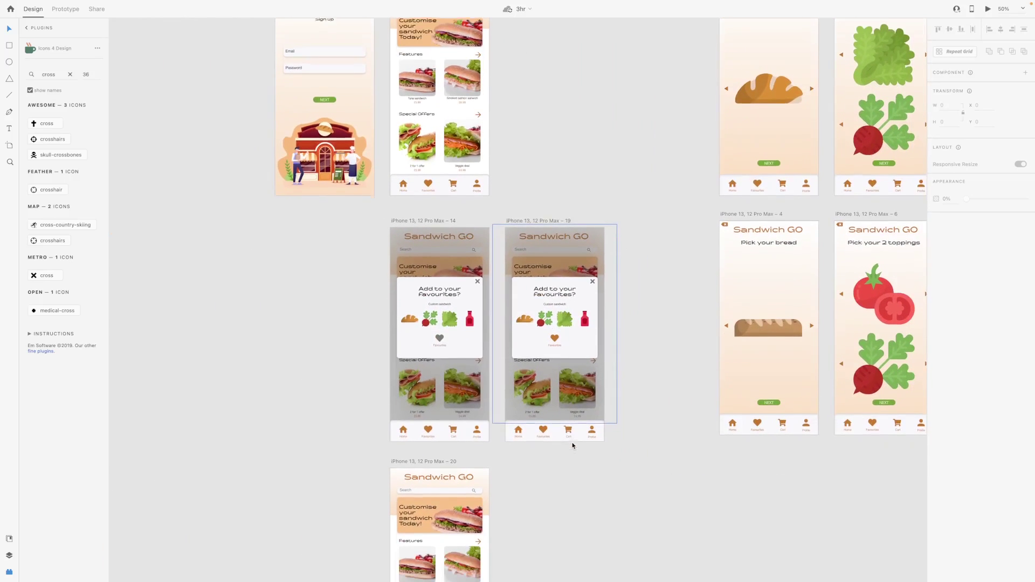
{"action": "scroll", "coordinate": [572, 445], "scroll_direction": "down", "scroll_amount": 4}
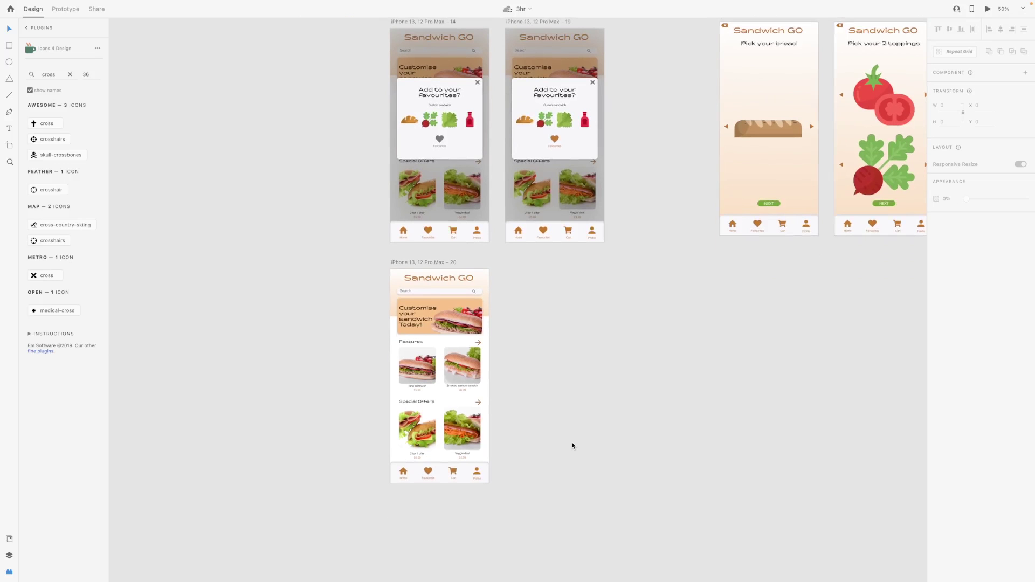
{"action": "scroll", "coordinate": [573, 445], "scroll_direction": "up", "scroll_amount": 3}
{"action": "scroll", "coordinate": [572, 445], "scroll_direction": "right", "scroll_amount": 10}
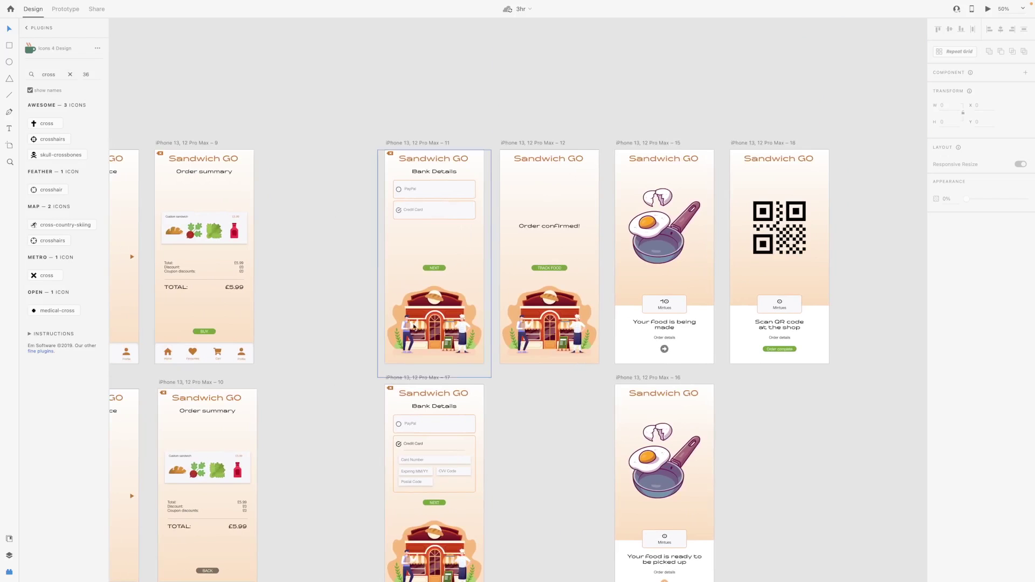
{"action": "scroll", "coordinate": [421, 300], "scroll_direction": "down", "scroll_amount": 5}
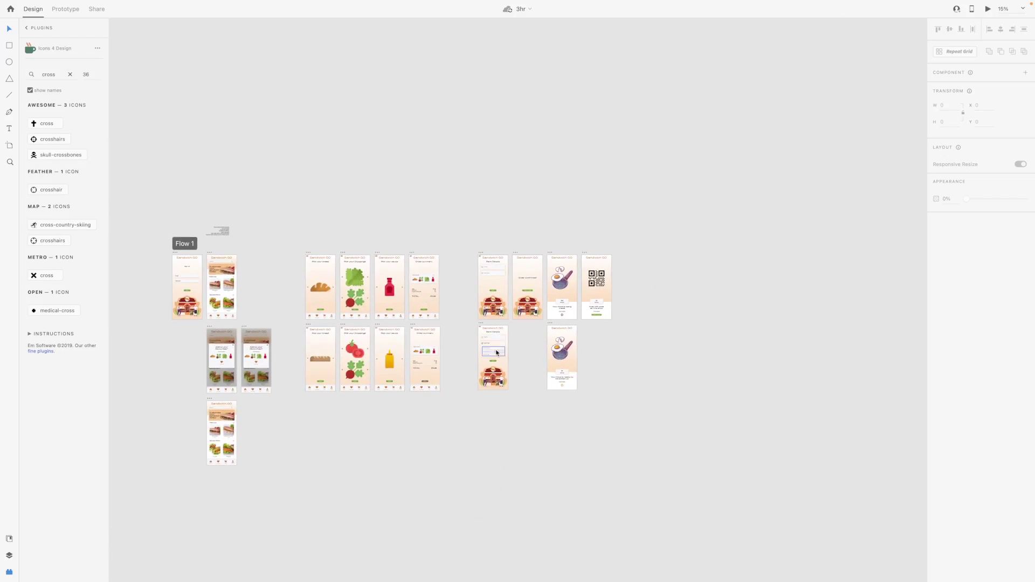
{"action": "scroll", "coordinate": [501, 252], "scroll_direction": "left", "scroll_amount": 1}
- Duplicate Bank Details and delete the radio icons and Credit Card label from its boxes
{"action": "left_click", "coordinate": [500, 253]}
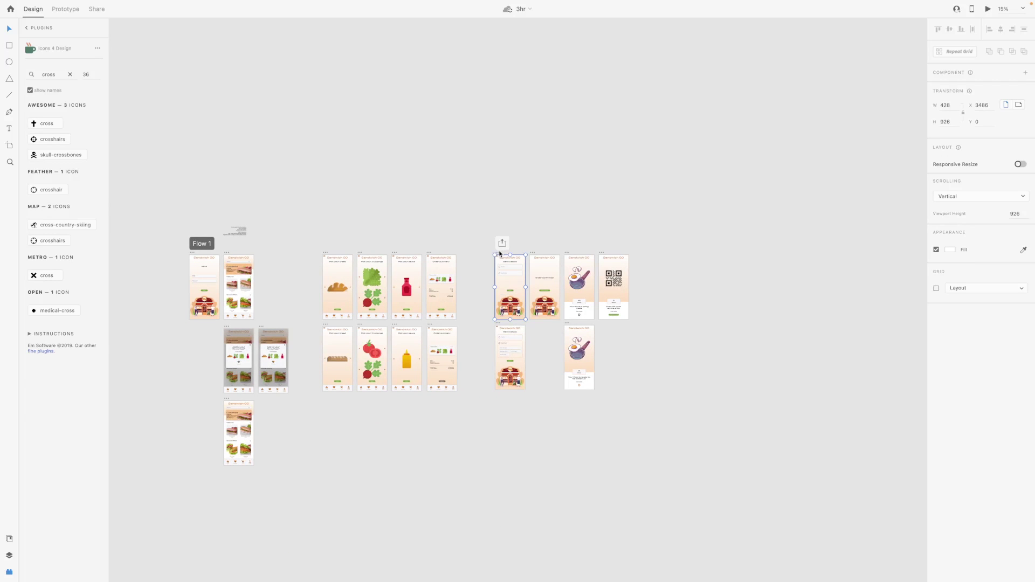
{"action": "key", "text": "super+d"}
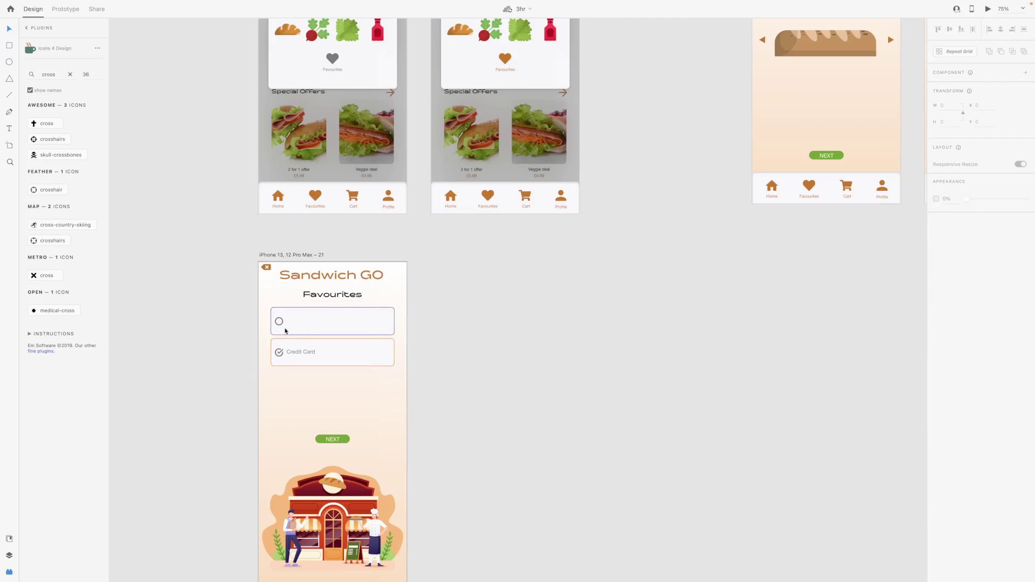
{"action": "left_click", "coordinate": [280, 322]}
{"action": "key", "text": "Delete"}
{"action": "left_click", "coordinate": [301, 352]}
{"action": "key", "text": "Delete"}
{"action": "left_click", "coordinate": [279, 353]}
{"action": "key", "text": "Delete"}
- Paste the ingredient icon row into the first empty box
{"action": "scroll", "coordinate": [430, 390], "scroll_direction": "down", "scroll_amount": 2}
{"action": "scroll", "coordinate": [413, 245], "scroll_direction": "up", "scroll_amount": 1}
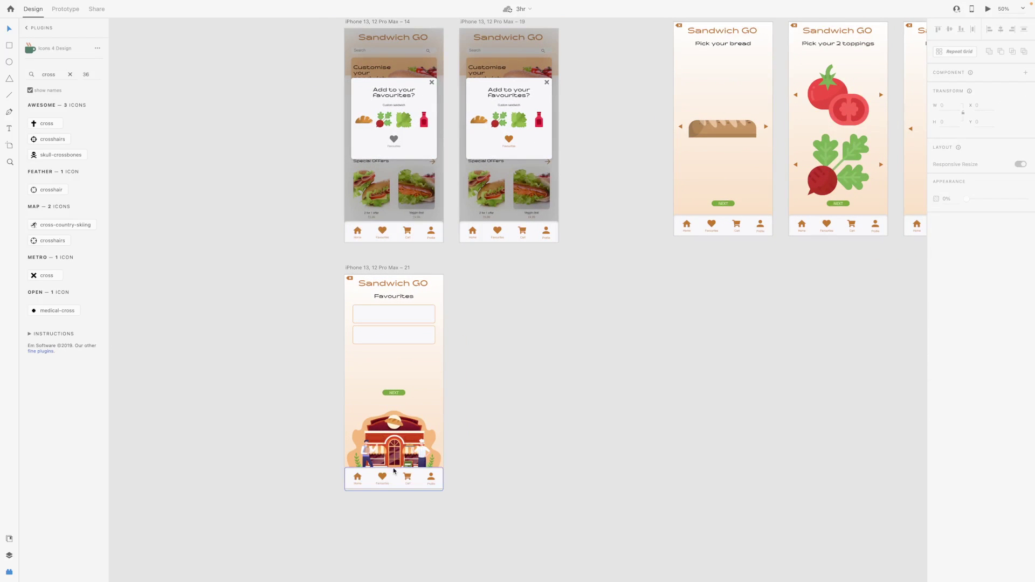
{"action": "scroll", "coordinate": [390, 473], "scroll_direction": "up", "scroll_amount": 2}
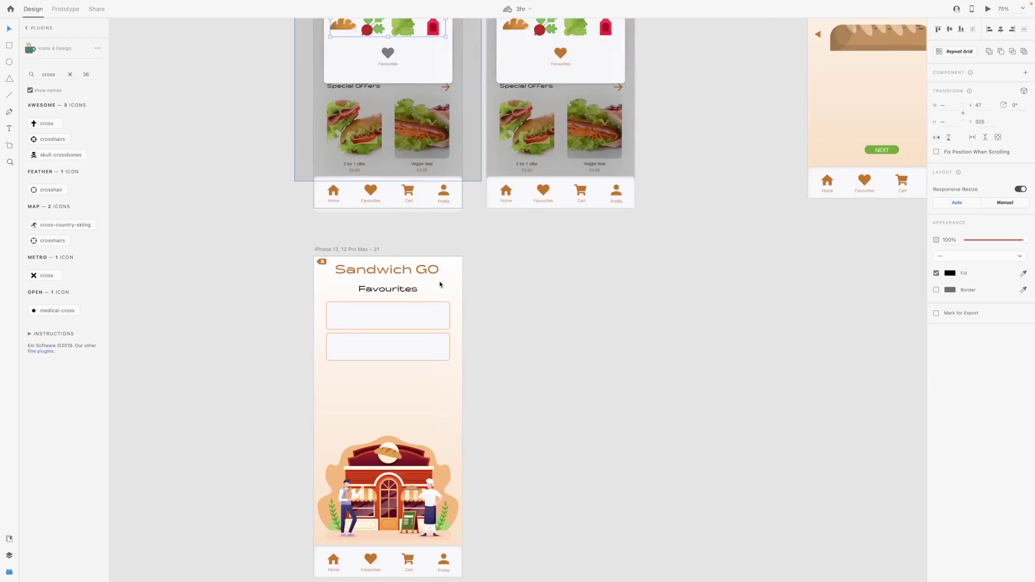
{"action": "left_click", "coordinate": [386, 317]}
{"action": "key", "text": "ctrl+v"}
- Delete the second box and align the label and icons inside the card
{"action": "scroll", "coordinate": [386, 316], "scroll_direction": "up", "scroll_amount": 2}
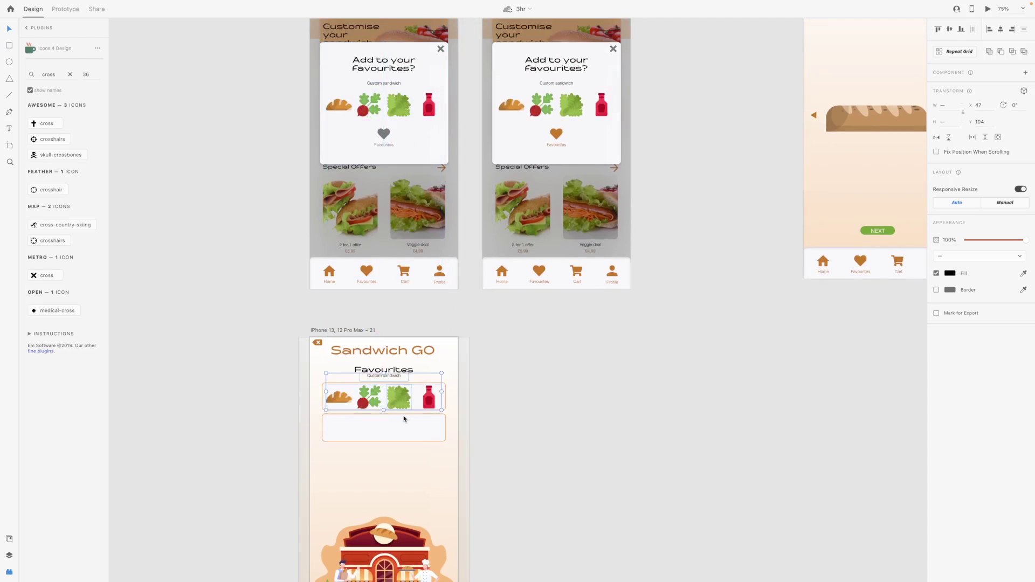
{"action": "left_click", "coordinate": [391, 438]}
{"action": "key", "text": "Delete"}
{"action": "scroll", "coordinate": [390, 438], "scroll_direction": "up", "scroll_amount": 2}
{"action": "scroll", "coordinate": [391, 431], "scroll_direction": "left", "scroll_amount": 2}
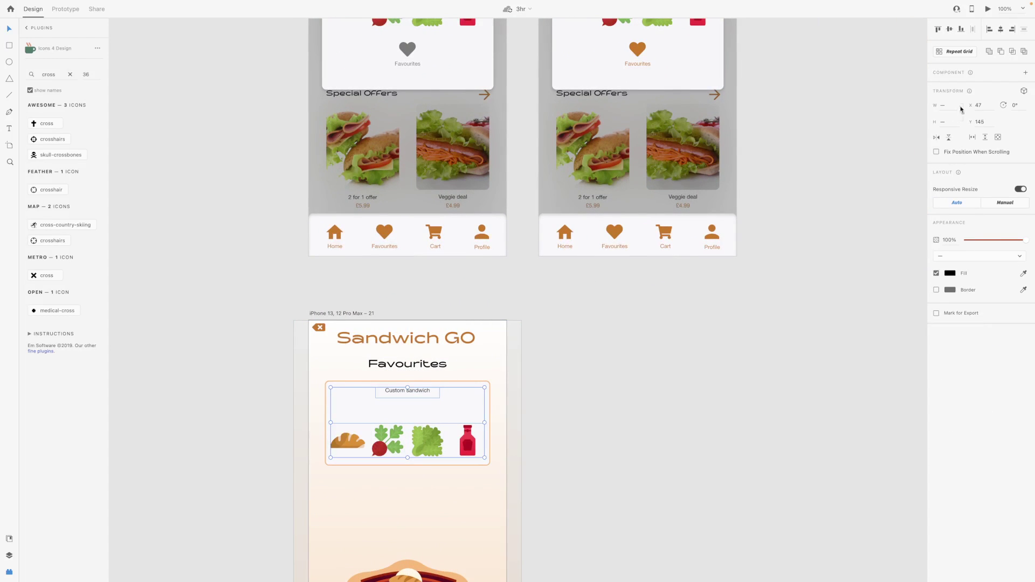
{"action": "left_click", "coordinate": [950, 30]}
- Paste the heart icon without its label at the card's top-right
{"action": "left_click", "coordinate": [403, 462]}
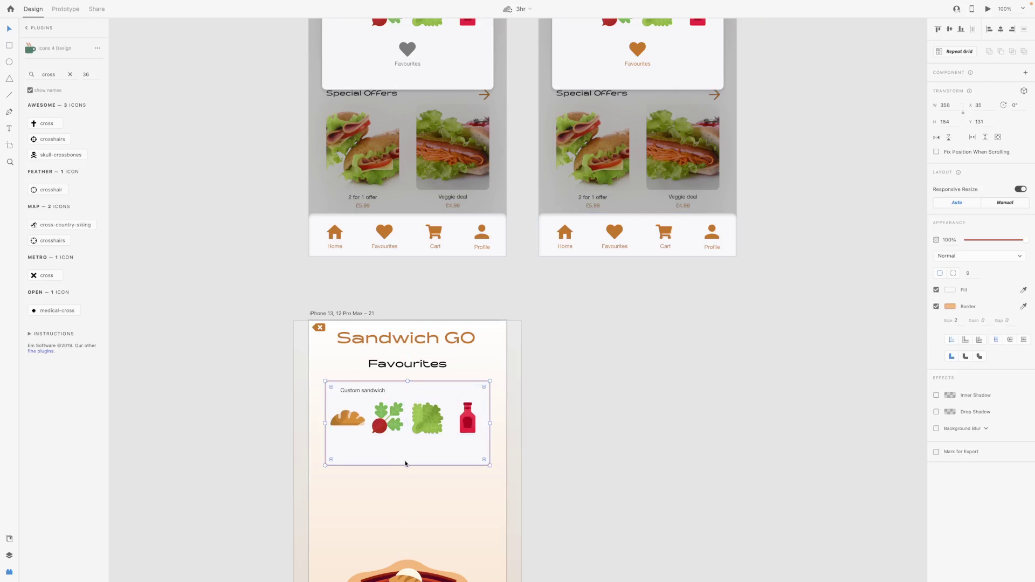
{"action": "scroll", "coordinate": [406, 468], "scroll_direction": "down", "scroll_amount": 3}
{"action": "key", "text": "ctrl+v"}
{"action": "left_click_drag", "start_coordinate": [425, 393], "coordinate": [476, 294]}
{"action": "left_click", "coordinate": [464, 400]}
{"action": "left_click", "coordinate": [438, 372]}
{"action": "key", "text": "Delete"}
{"action": "left_click", "coordinate": [639, 353]}
{"action": "key", "text": "ctrl+minus"}
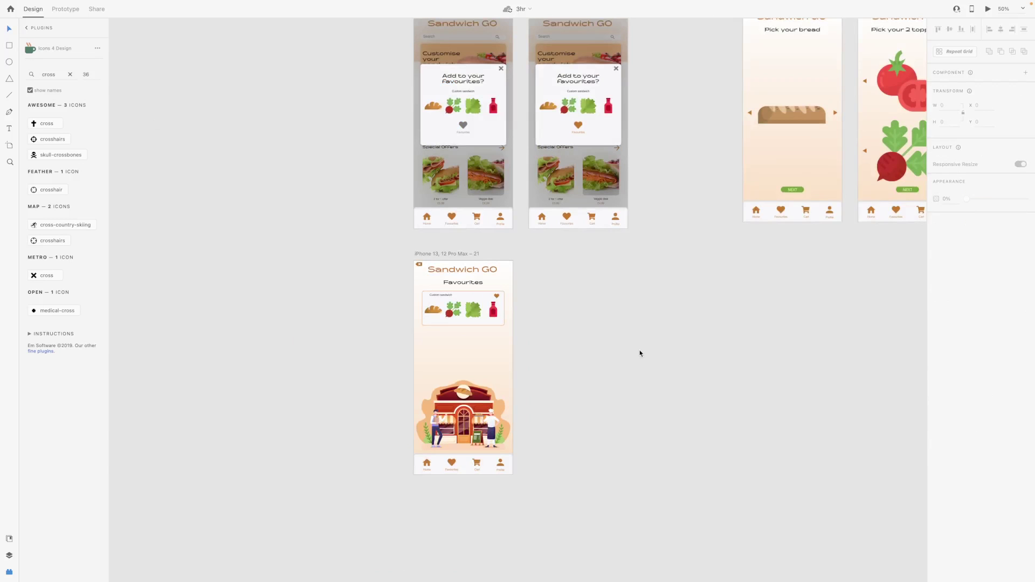
{"action": "scroll", "coordinate": [639, 353], "scroll_direction": "up", "scroll_amount": 3}
{"action": "scroll", "coordinate": [639, 353], "scroll_direction": "right", "scroll_amount": 3}
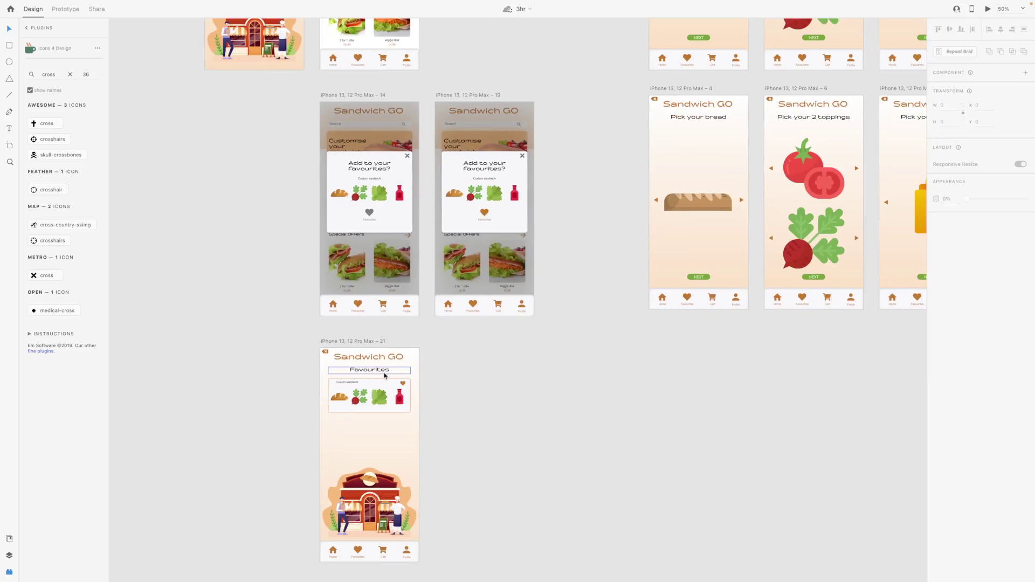
{"action": "scroll", "coordinate": [551, 250], "scroll_direction": "right", "scroll_amount": 3}
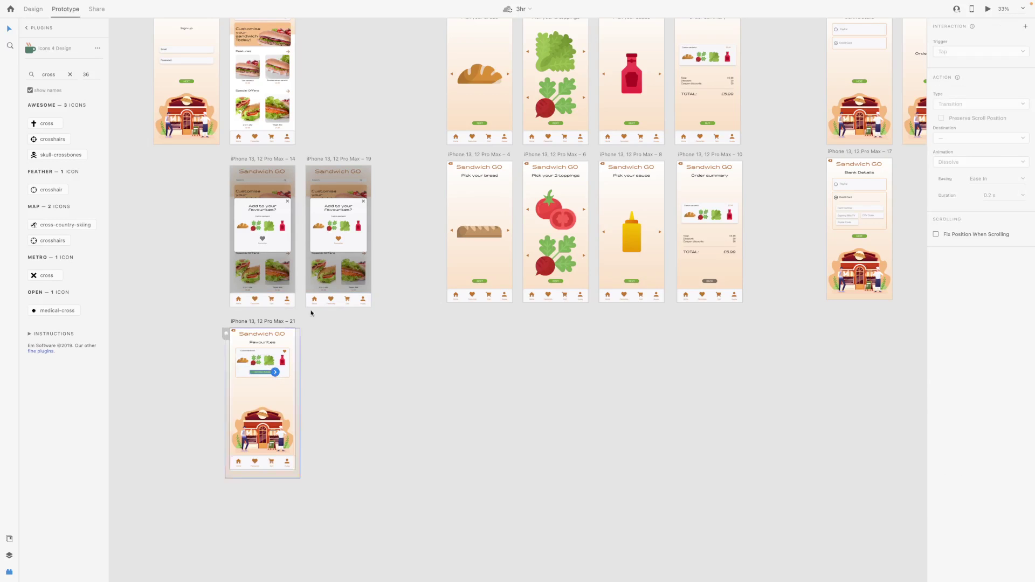
- Cancel the unfinished prototype link from the order button and return to Design
{"action": "left_click_drag", "start_coordinate": [275, 372], "coordinate": [717, 116]}
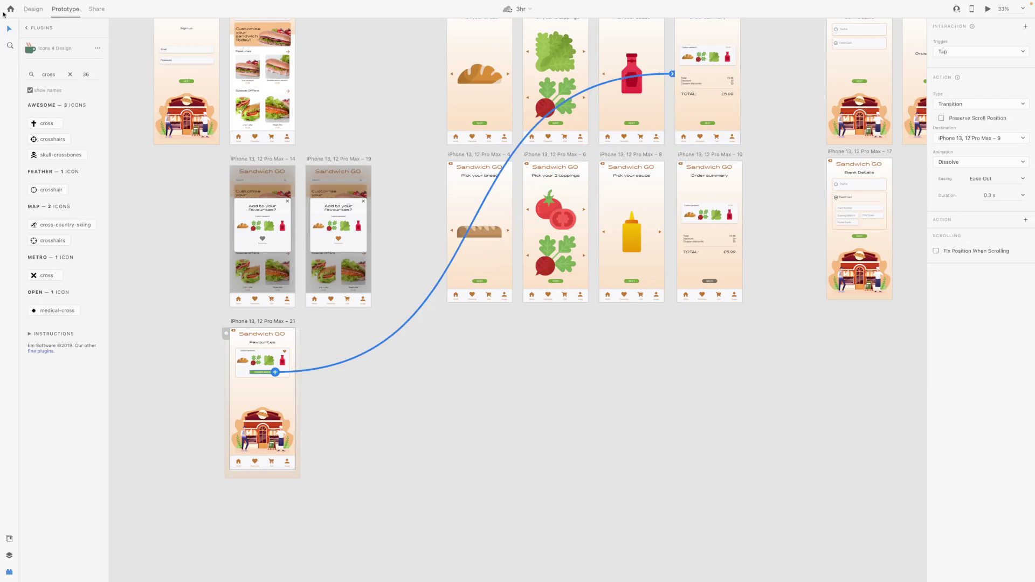
{"action": "key", "text": "Escape"}
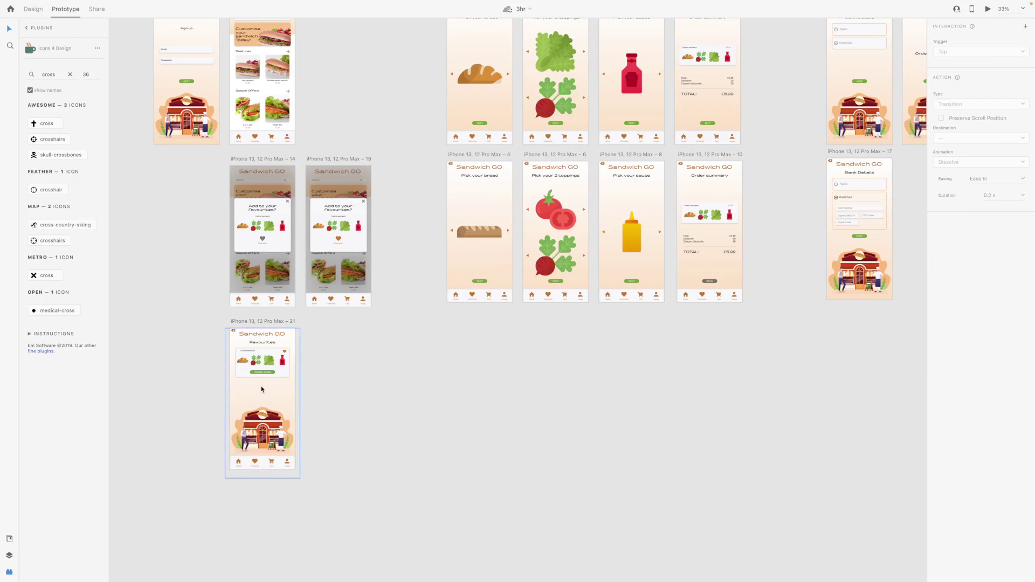
{"action": "scroll", "coordinate": [261, 388], "scroll_direction": "down", "scroll_amount": 2}
{"action": "left_click", "coordinate": [32, 9]}
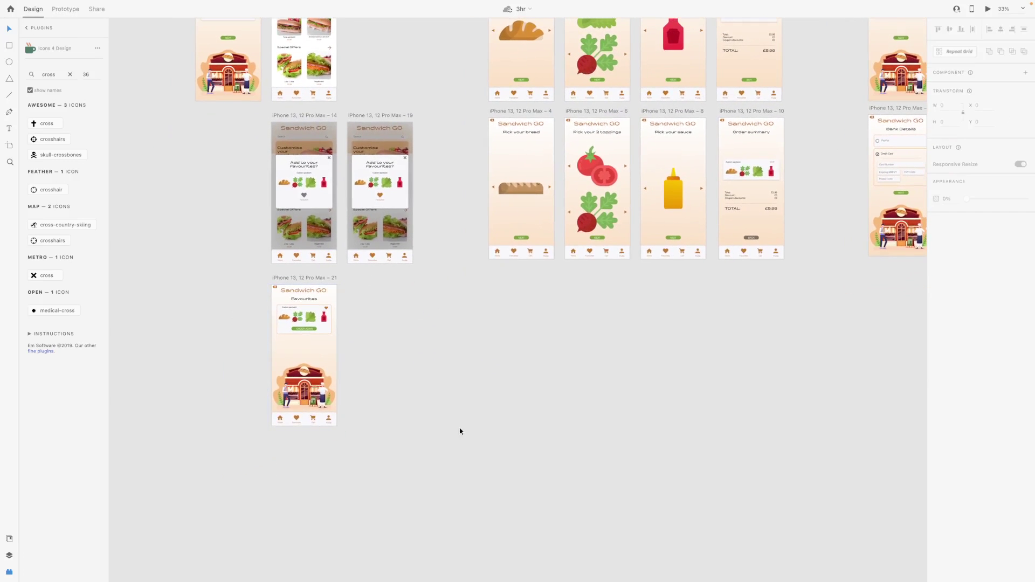
- Select the whole Favourites card and nudge it into position
{"action": "scroll", "coordinate": [264, 316], "scroll_direction": "up", "scroll_amount": 5}
{"action": "left_click_drag", "start_coordinate": [411, 359], "coordinate": [322, 292]}
{"action": "left_click_drag", "start_coordinate": [323, 300], "coordinate": [322, 306]}
{"action": "left_click", "coordinate": [349, 413]}
- Stretch the peach gradient rectangle across the entire Favourites screen
{"action": "left_click_drag", "start_coordinate": [287, 405], "coordinate": [487, 418]}
{"action": "scroll", "coordinate": [489, 420], "scroll_direction": "down", "scroll_amount": 1}
{"action": "scroll", "coordinate": [488, 420], "scroll_direction": "down", "scroll_amount": 5}
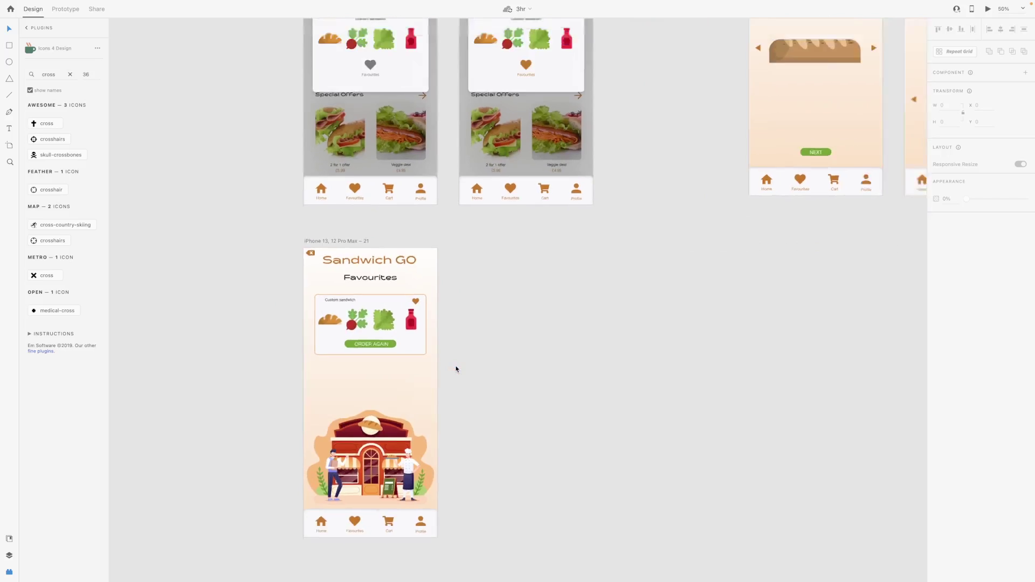
{"action": "key", "text": "ctrl+minus"}
{"action": "scroll", "coordinate": [415, 388], "scroll_direction": "right", "scroll_amount": 2}
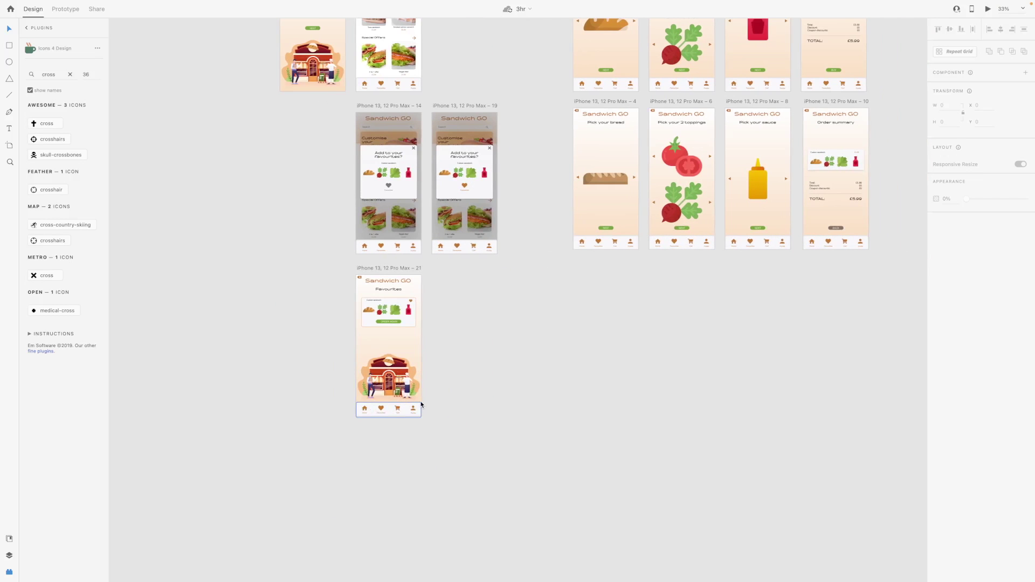
{"action": "scroll", "coordinate": [460, 393], "scroll_direction": "left", "scroll_amount": 2}
{"action": "key", "text": "ctrl+equal"}
{"action": "key", "text": "ctrl+equal"}
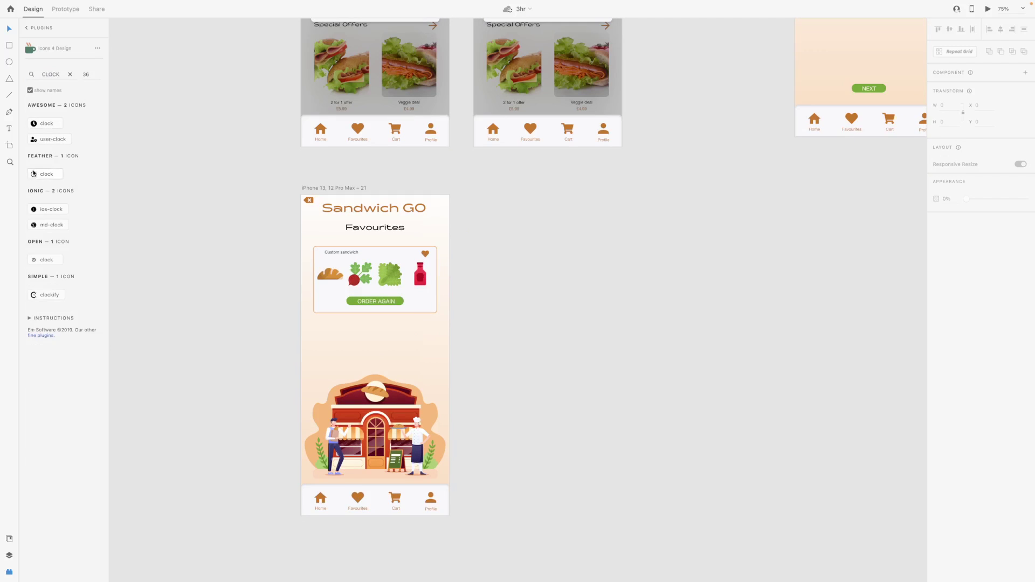
- Add the Feather clock icon and evenly distribute the Home, Favourites, Past orders and Profile icons
{"action": "left_click", "coordinate": [46, 173]}
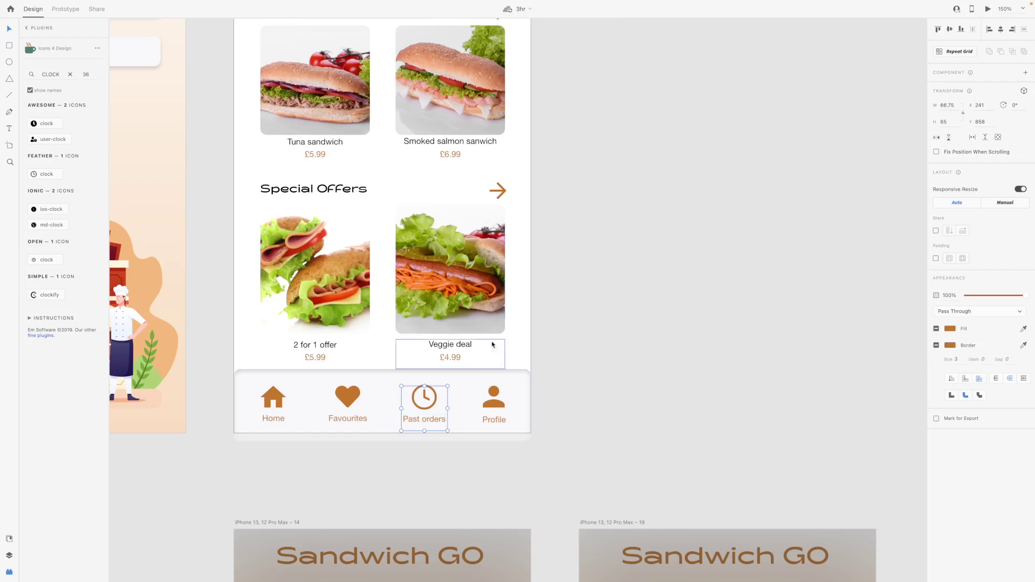
{"action": "left_click", "coordinate": [495, 410]}
{"action": "double_click", "coordinate": [496, 410]}
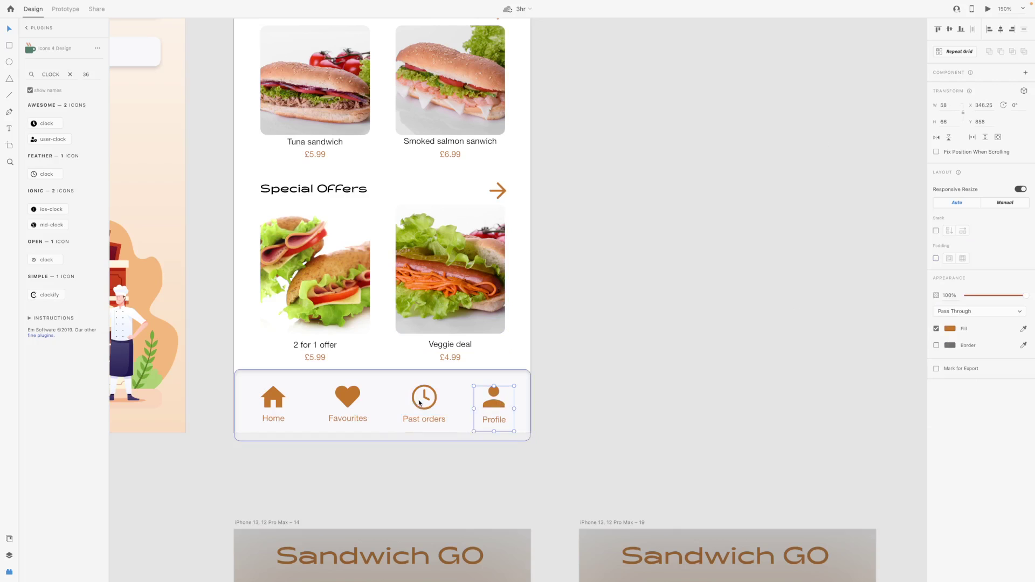
{"action": "left_click", "coordinate": [424, 402], "text": "shift"}
{"action": "left_click", "coordinate": [348, 396], "text": "shift"}
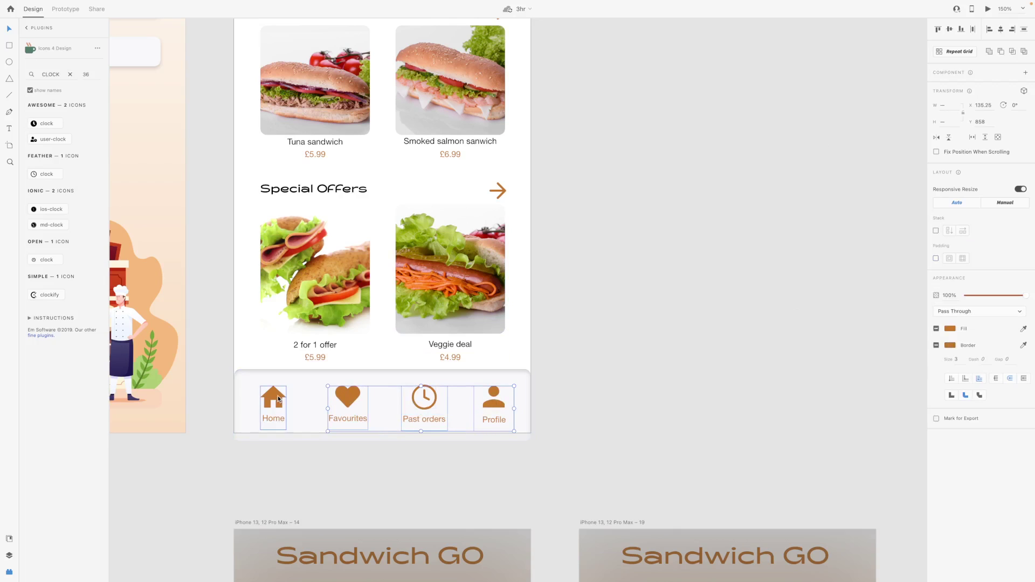
{"action": "left_click", "coordinate": [277, 397], "text": "shift"}
{"action": "left_click", "coordinate": [973, 30]}
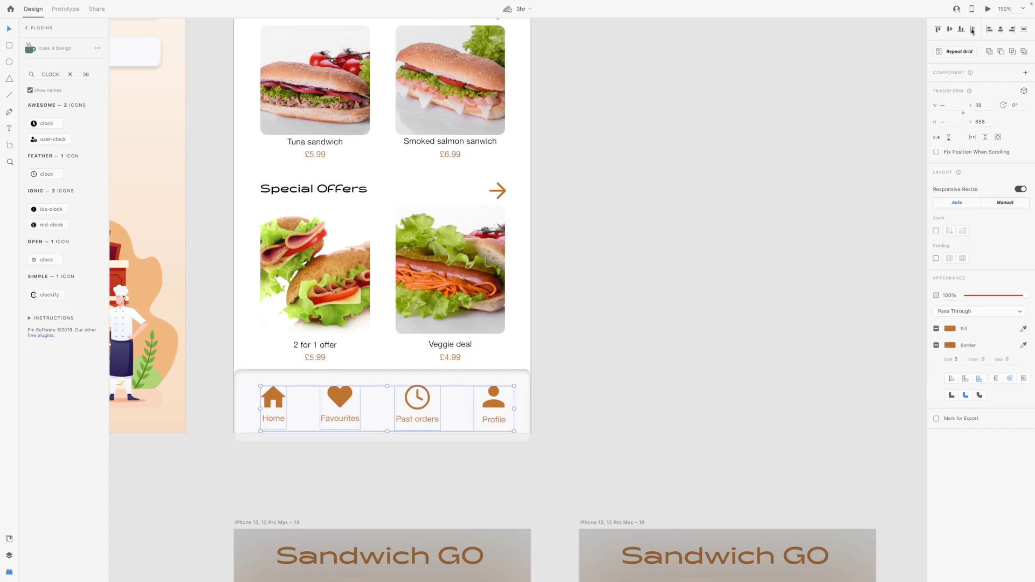
- In Prototype mode, start linking the Home icon to another screen
{"action": "left_click", "coordinate": [727, 253]}
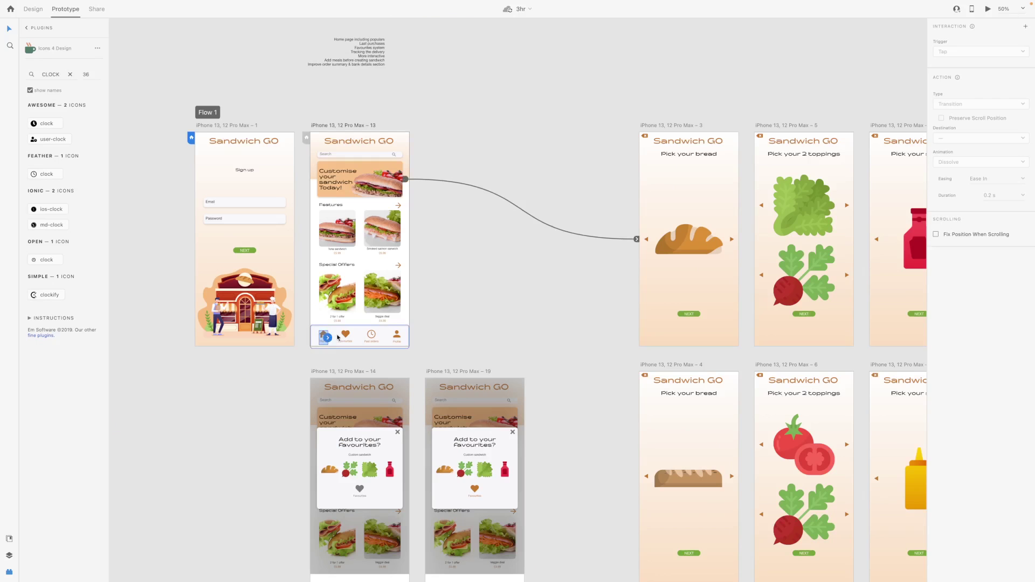
{"action": "left_click", "coordinate": [324, 337]}
{"action": "left_click_drag", "start_coordinate": [328, 338], "coordinate": [312, 253]}
- Link the nav bar heart icon to the Favourites artboard 21
{"action": "left_click", "coordinate": [343, 338]}
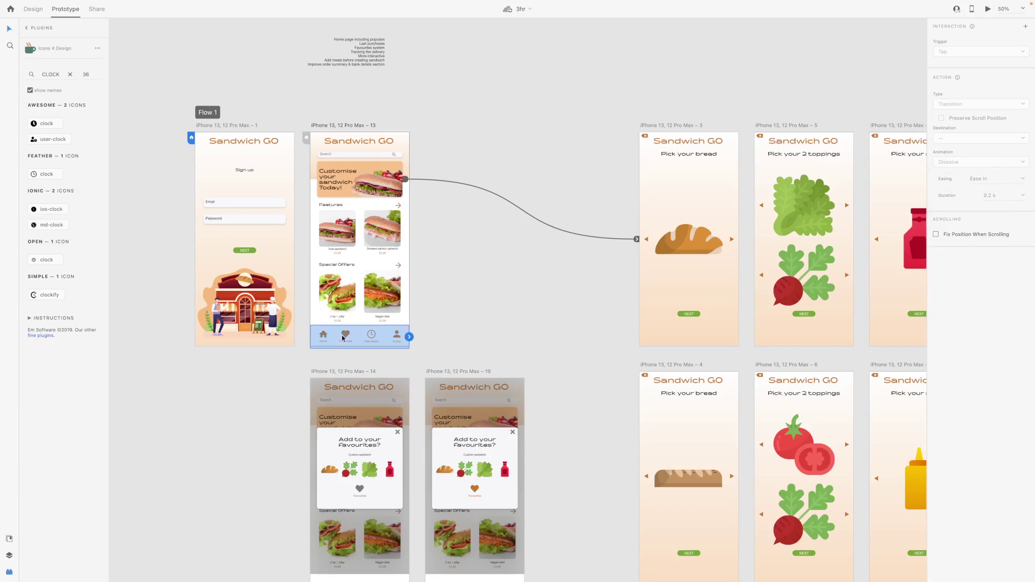
{"action": "double_click", "coordinate": [352, 337]}
{"action": "key", "text": "ctrl+minus"}
{"action": "left_click_drag", "start_coordinate": [409, 219], "coordinate": [442, 416]}
{"action": "left_click", "coordinate": [499, 435]}
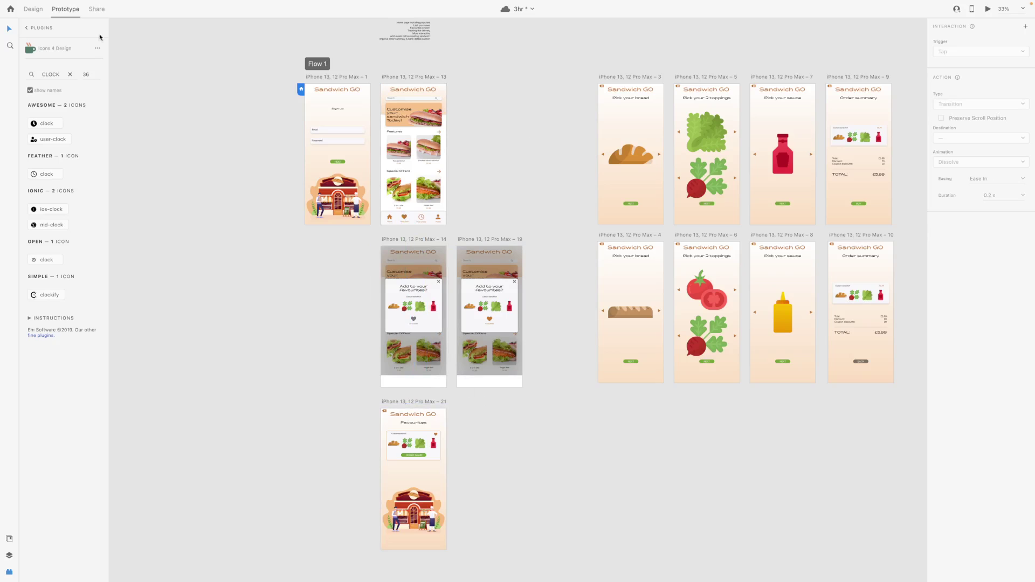
- Duplicate the Favourites artboard and retitle the copy's heading 'Past Orders'
{"action": "key", "text": "ctrl+Tab"}
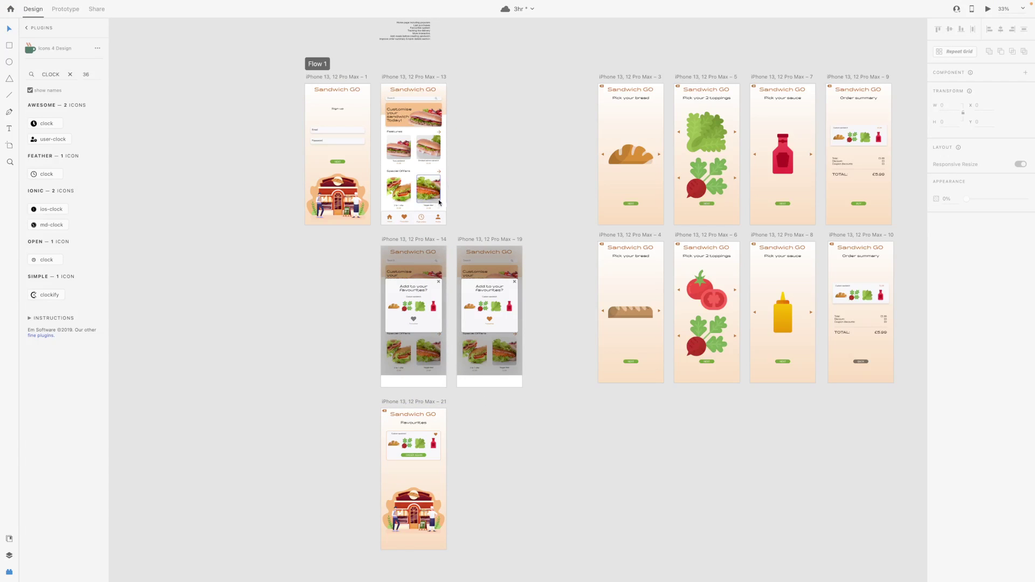
{"action": "left_click", "coordinate": [425, 402]}
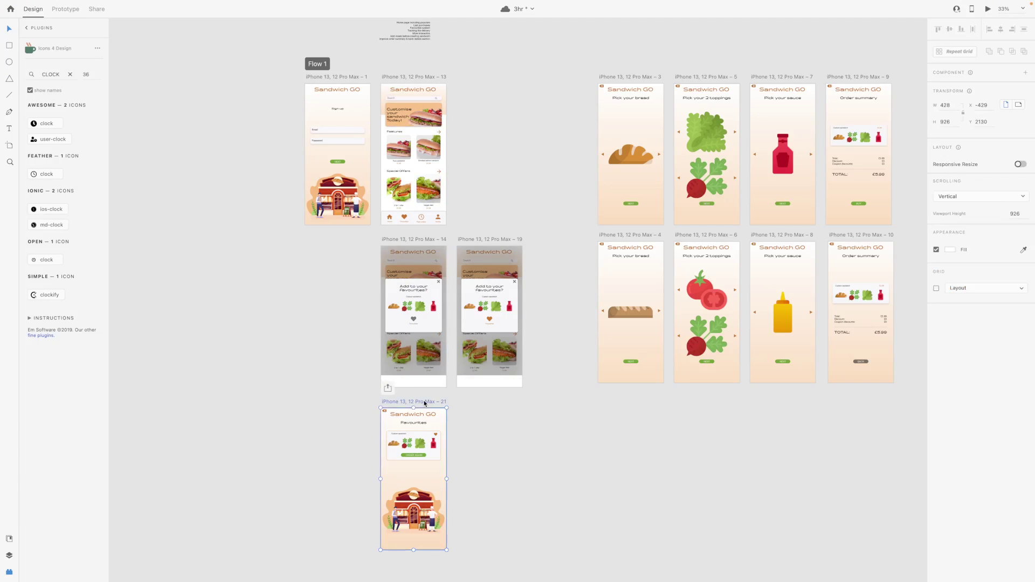
{"action": "key", "text": "ctrl+d"}
{"action": "scroll", "coordinate": [414, 458], "scroll_direction": "down", "scroll_amount": 1}
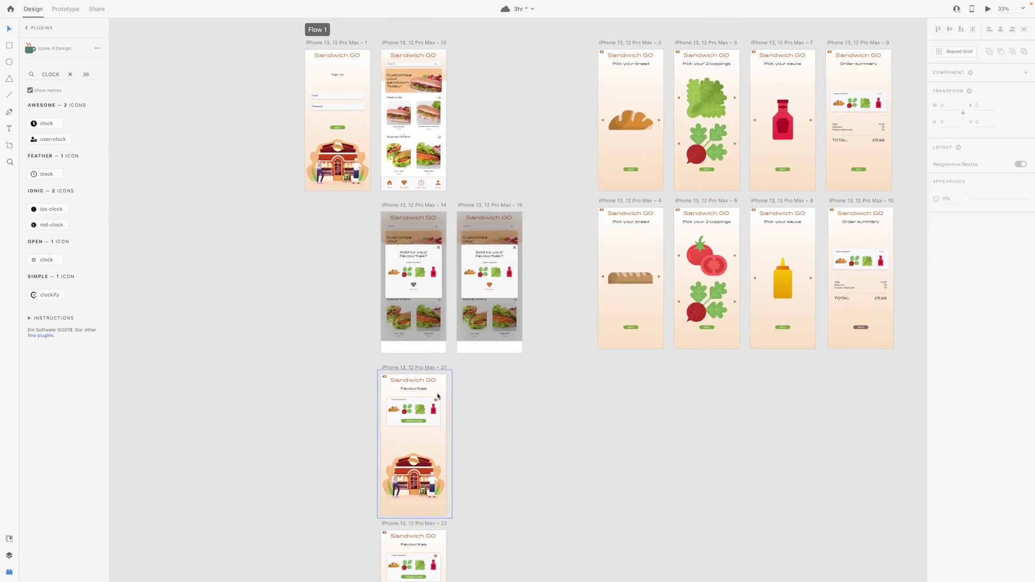
{"action": "left_click", "coordinate": [385, 379]}
{"action": "key", "text": "Escape"}
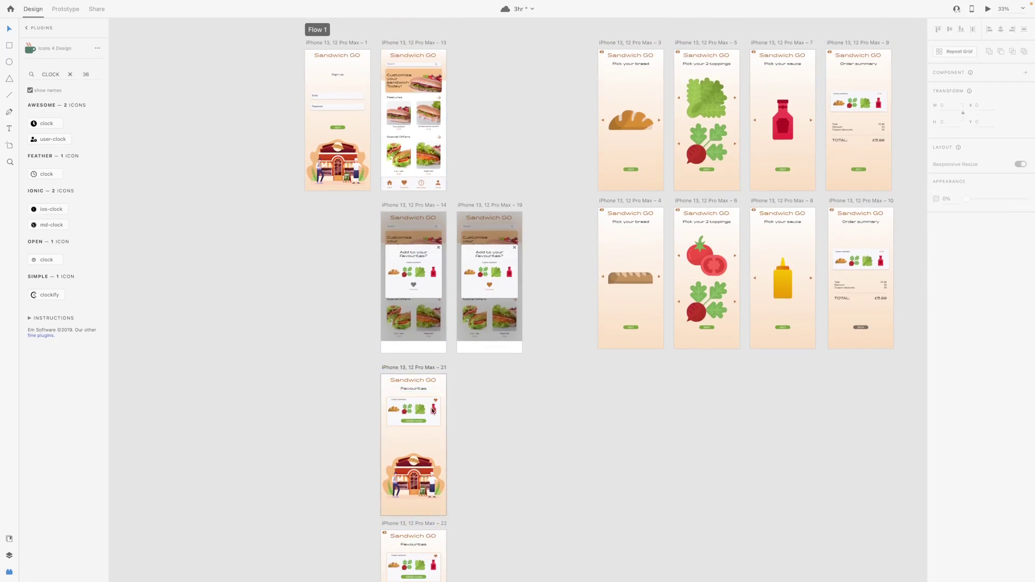
{"action": "scroll", "coordinate": [424, 456], "scroll_direction": "down", "scroll_amount": 3}
{"action": "double_click", "coordinate": [424, 457]}
{"action": "type", "text": "Past"}
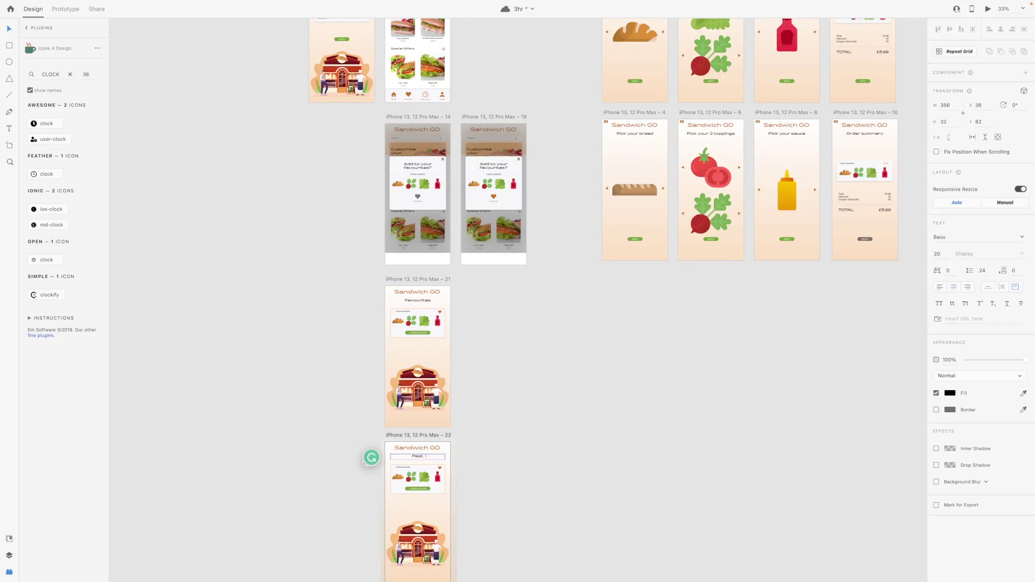
{"action": "type", "text": "Orders"}
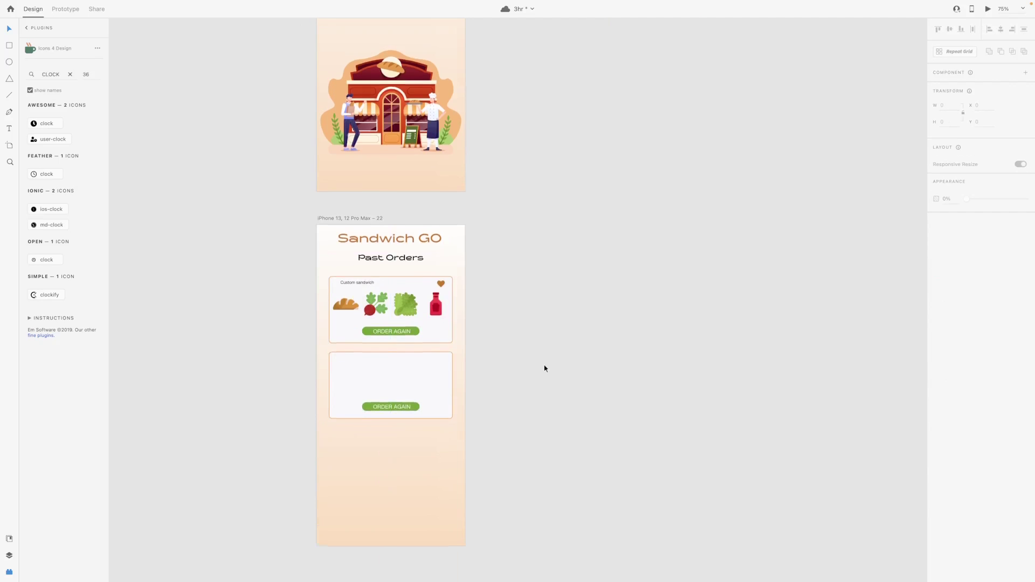
- Paste the Tuna sandwich image into the empty card on the Past Orders screen
{"action": "scroll", "coordinate": [545, 365], "scroll_direction": "up", "scroll_amount": 10}
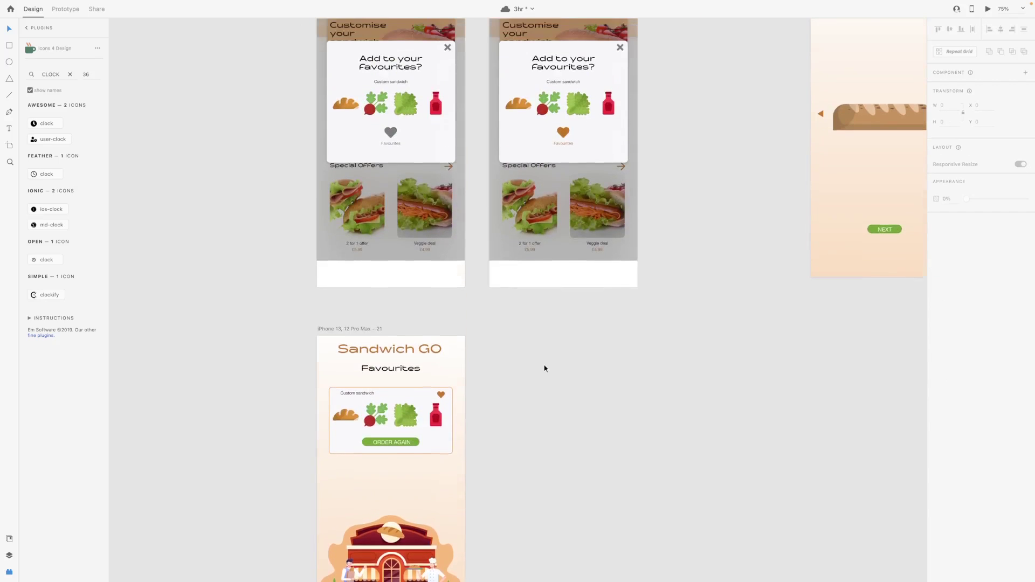
{"action": "scroll", "coordinate": [496, 389], "scroll_direction": "down", "scroll_amount": 10}
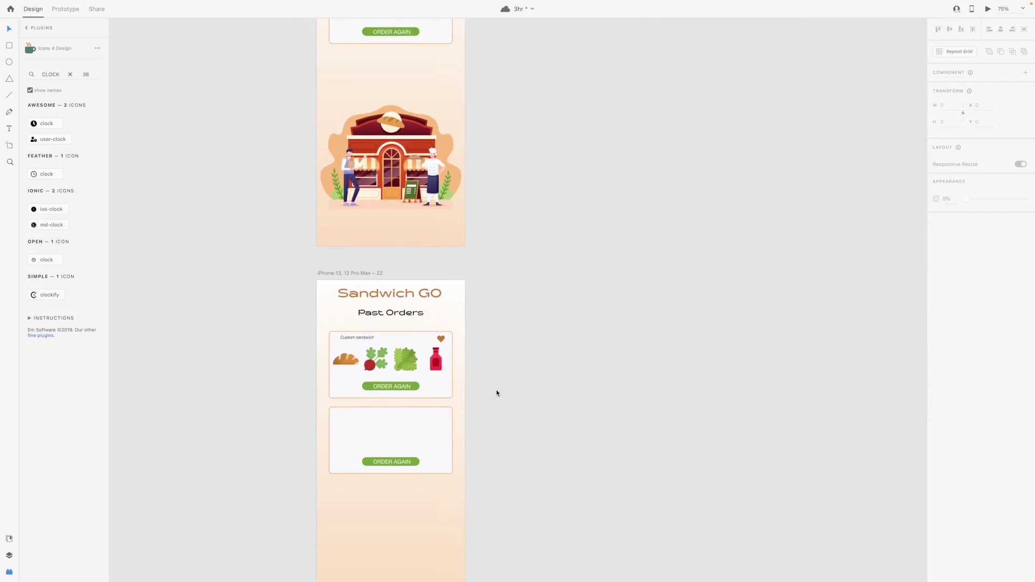
{"action": "scroll", "coordinate": [496, 389], "scroll_direction": "up", "scroll_amount": 15}
{"action": "left_click", "coordinate": [315, 207]}
{"action": "scroll", "coordinate": [316, 207], "scroll_direction": "down", "scroll_amount": 15}
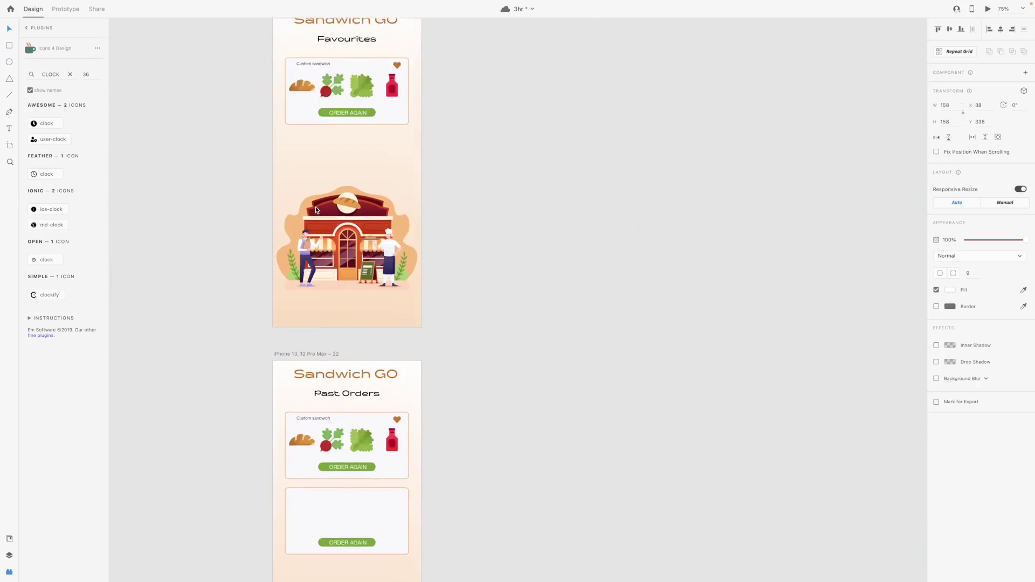
{"action": "key", "text": "ctrl+v"}
{"action": "scroll", "coordinate": [462, 337], "scroll_direction": "up", "scroll_amount": 15}
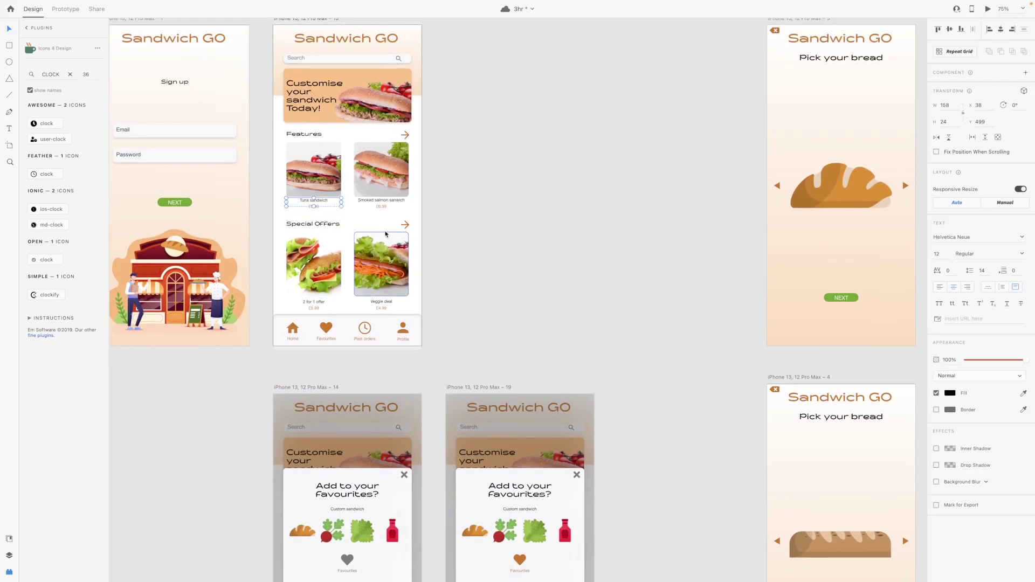
{"action": "scroll", "coordinate": [519, 308], "scroll_direction": "down", "scroll_amount": 10}
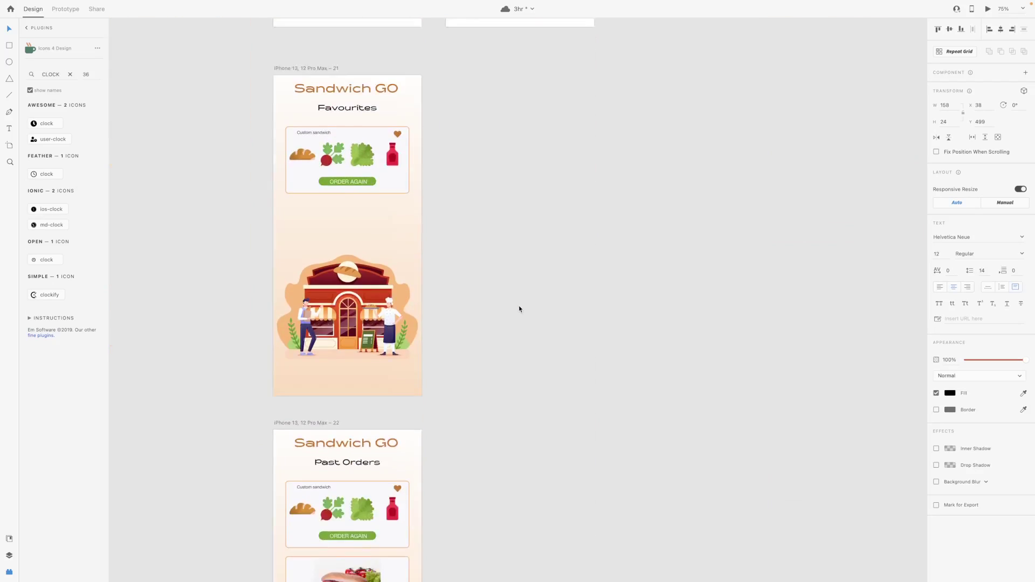
{"action": "scroll", "coordinate": [518, 308], "scroll_direction": "up", "scroll_amount": 5}
{"action": "key", "text": "ctrl+minus"}
{"action": "key", "text": "ctrl+minus"}
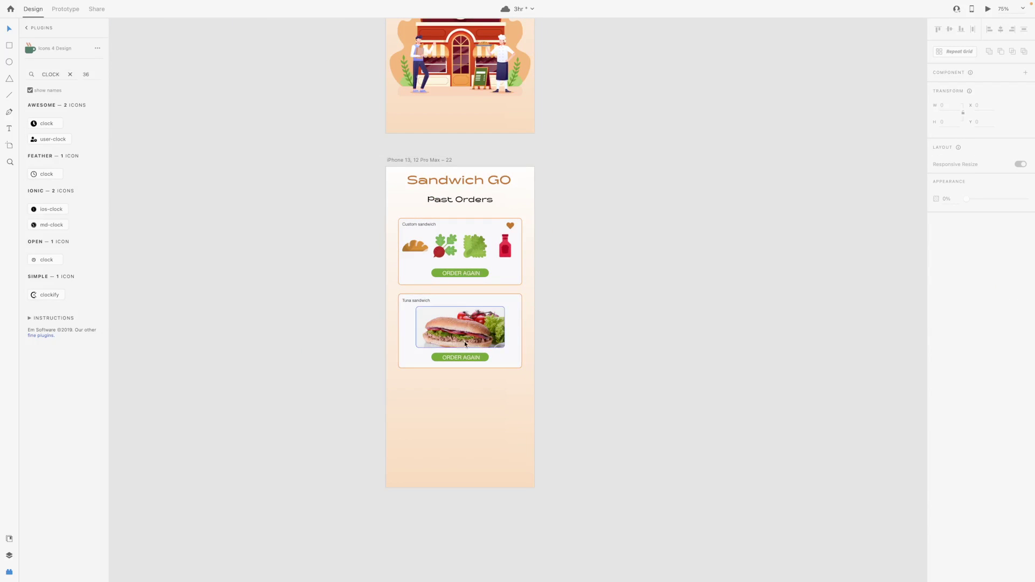
{"action": "scroll", "coordinate": [485, 281], "scroll_direction": "right", "scroll_amount": 1}
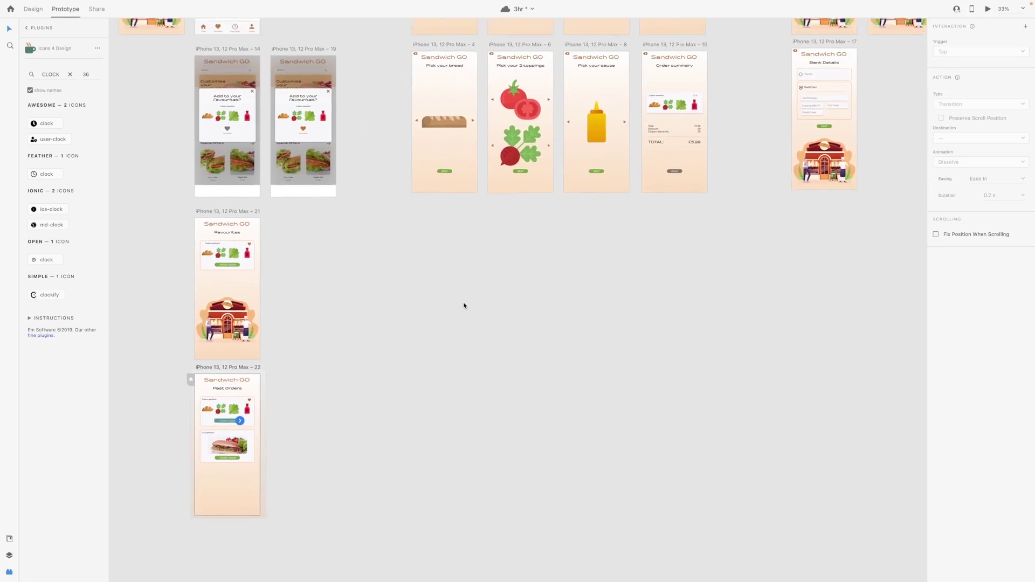
- Link the Past Orders ORDER AGAIN button to the order summary screen, artboard 9
{"action": "left_click_drag", "start_coordinate": [216, 434], "coordinate": [663, 37]}
{"action": "scroll", "coordinate": [731, 85], "scroll_direction": "up", "scroll_amount": 3}
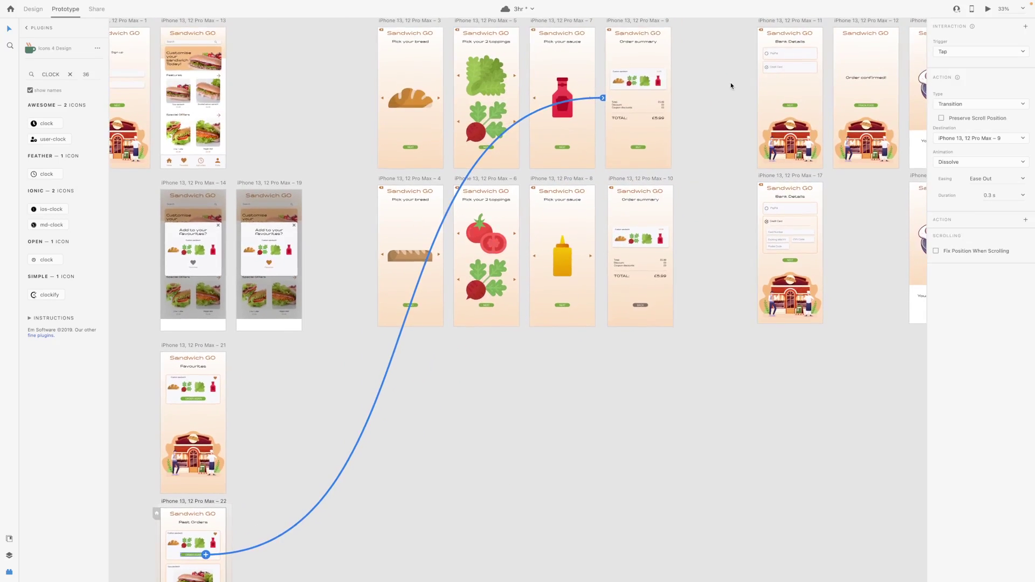
{"action": "scroll", "coordinate": [730, 83], "scroll_direction": "down", "scroll_amount": 3}
{"action": "scroll", "coordinate": [730, 83], "scroll_direction": "left", "scroll_amount": 4}
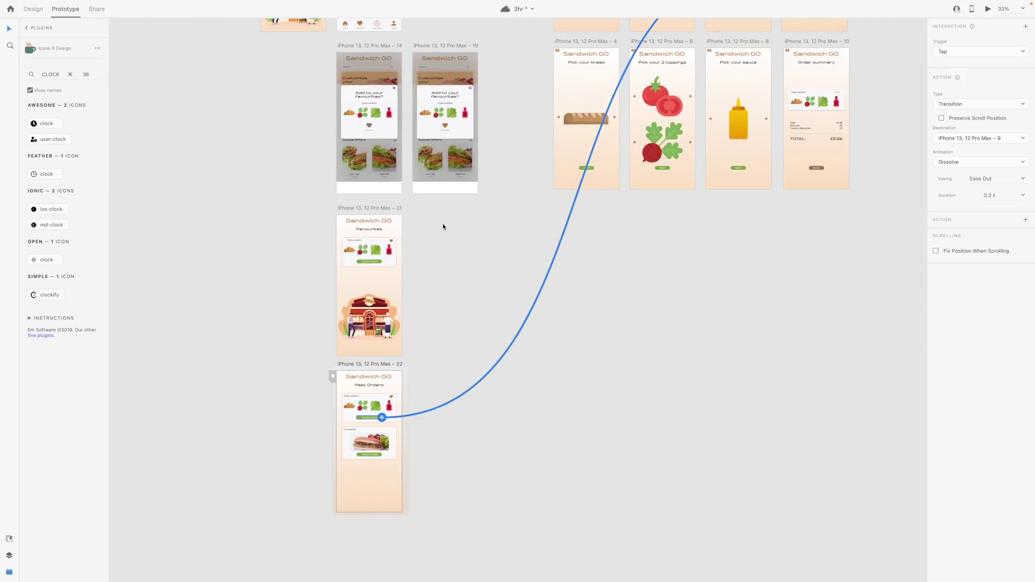
{"action": "scroll", "coordinate": [380, 108], "scroll_direction": "up", "scroll_amount": 2}
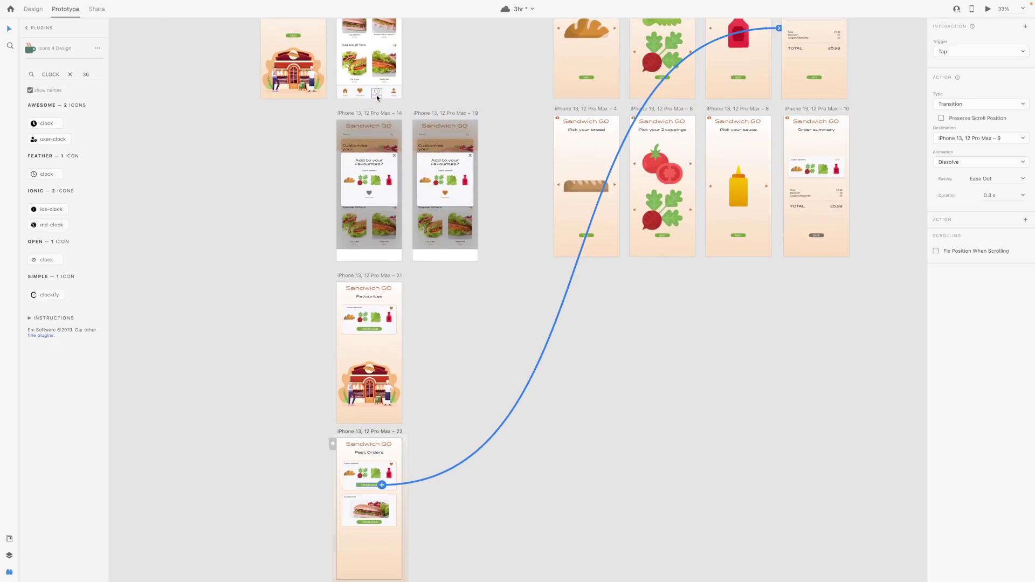
- Link the nav bar clock icon to the Past Orders artboard 22
{"action": "left_click", "coordinate": [380, 94]}
{"action": "left_click_drag", "start_coordinate": [382, 92], "coordinate": [399, 438]}
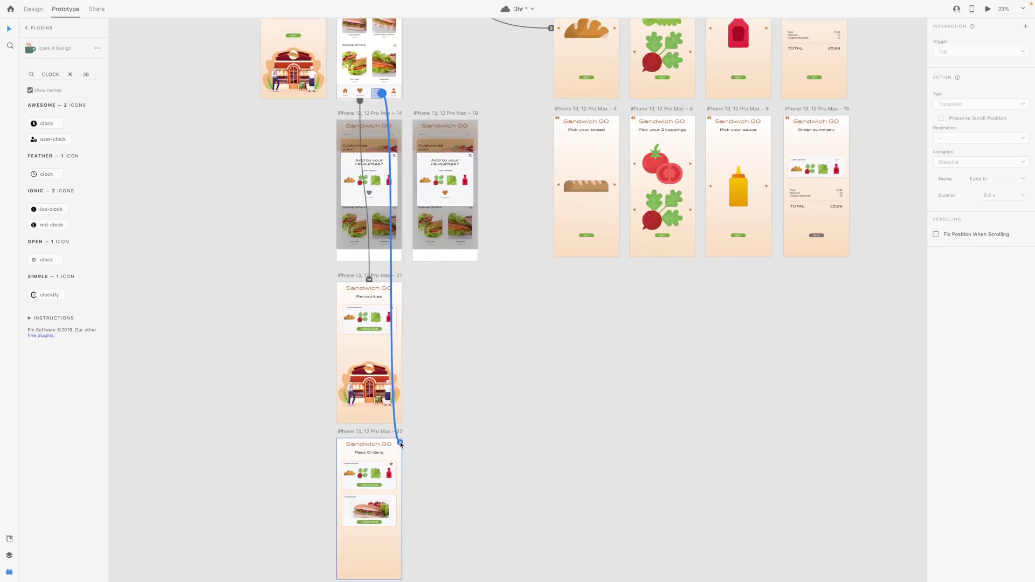
{"action": "key", "text": "ctrl+1"}
{"action": "scroll", "coordinate": [489, 297], "scroll_direction": "down", "scroll_amount": 4}
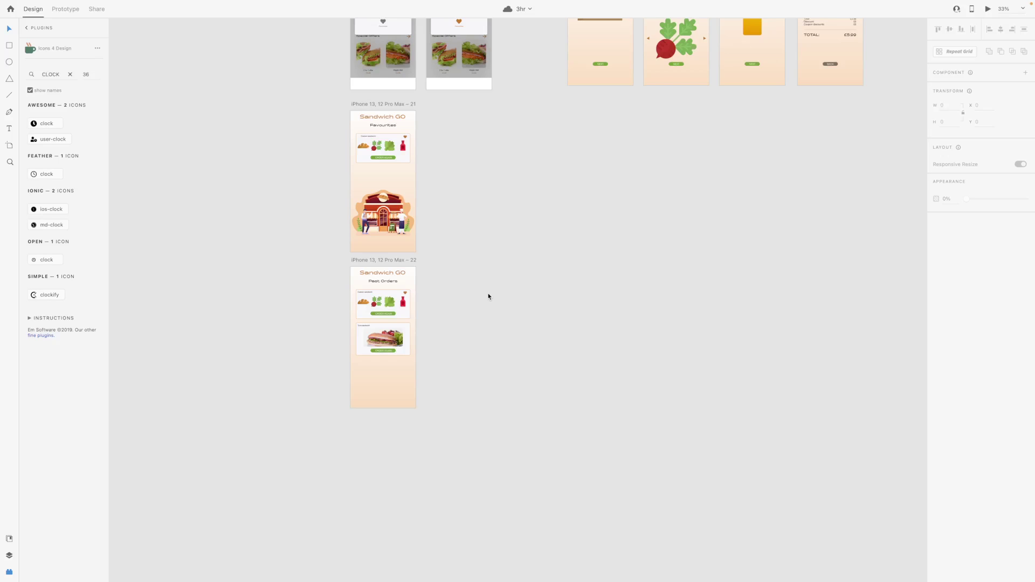
- Move the sign-up artboard further left and duplicate it
{"action": "scroll", "coordinate": [488, 296], "scroll_direction": "up", "scroll_amount": 6}
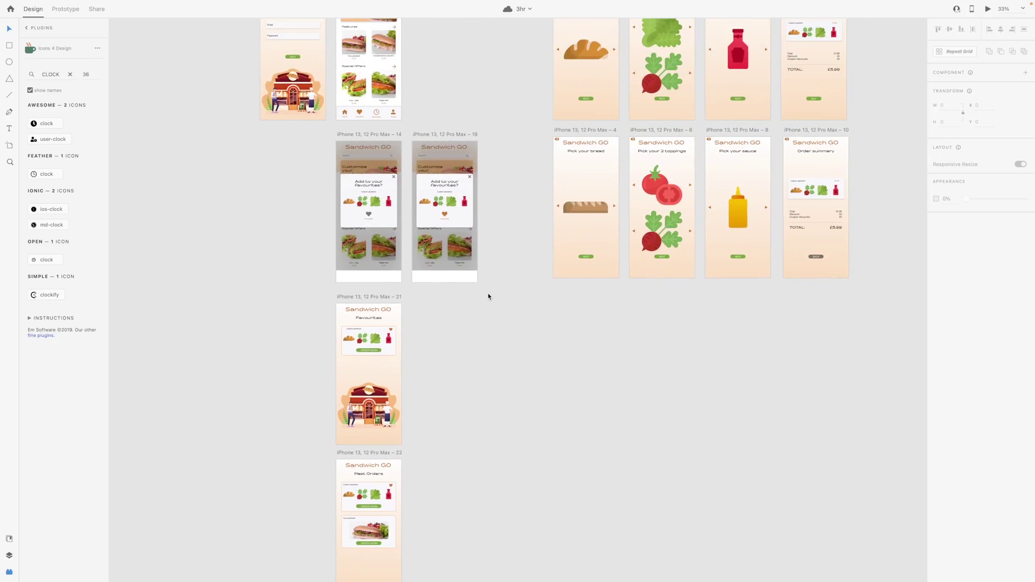
{"action": "scroll", "coordinate": [489, 297], "scroll_direction": "down", "scroll_amount": 1}
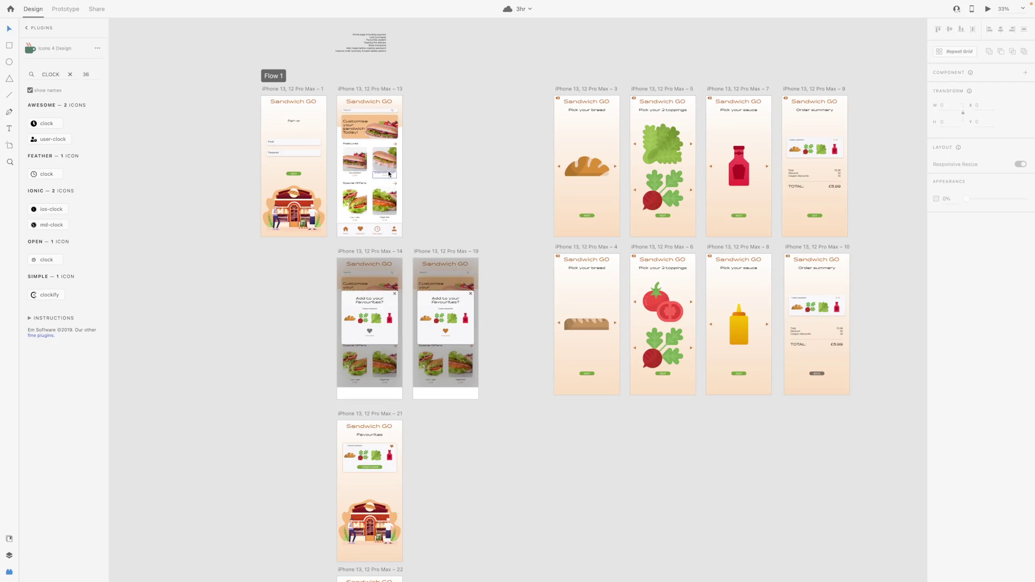
{"action": "scroll", "coordinate": [307, 92], "scroll_direction": "up", "scroll_amount": 1}
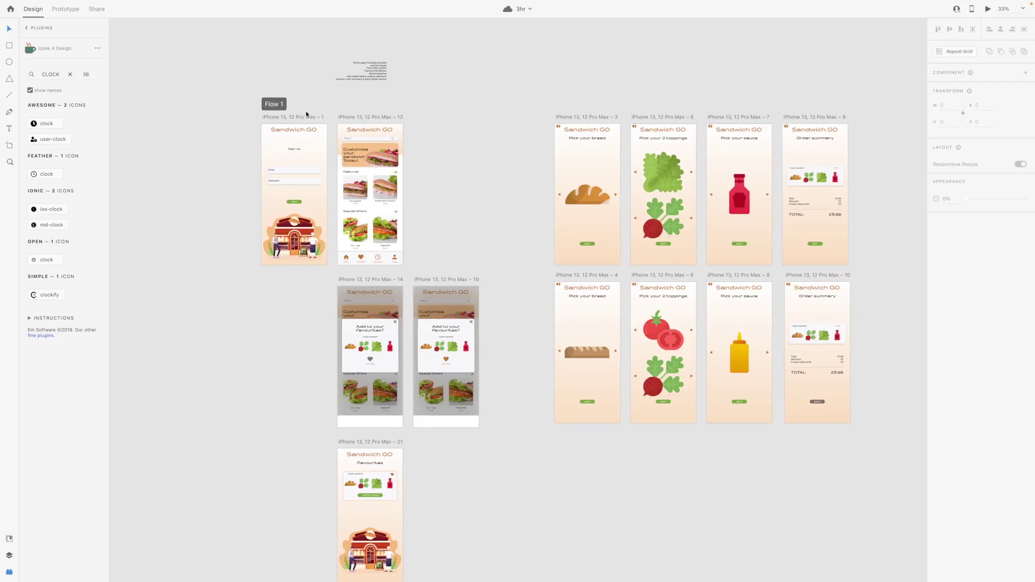
{"action": "scroll", "coordinate": [305, 108], "scroll_direction": "left", "scroll_amount": 3}
{"action": "left_click_drag", "start_coordinate": [356, 117], "coordinate": [264, 119]}
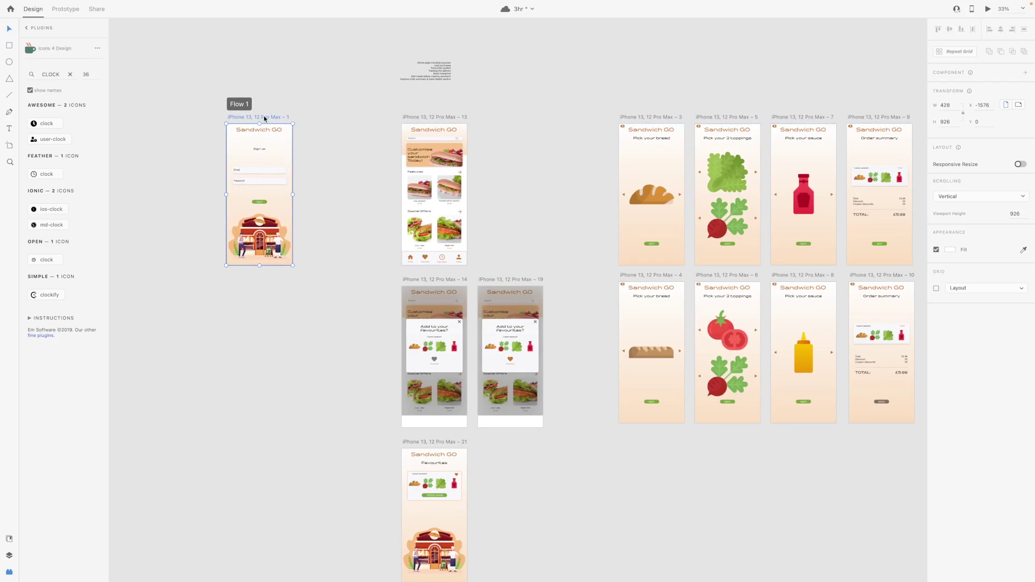
{"action": "key", "text": "ctrl+d"}
{"action": "scroll", "coordinate": [264, 116], "scroll_direction": "up", "scroll_amount": 8}
{"action": "scroll", "coordinate": [280, 125], "scroll_direction": "up", "scroll_amount": 3}
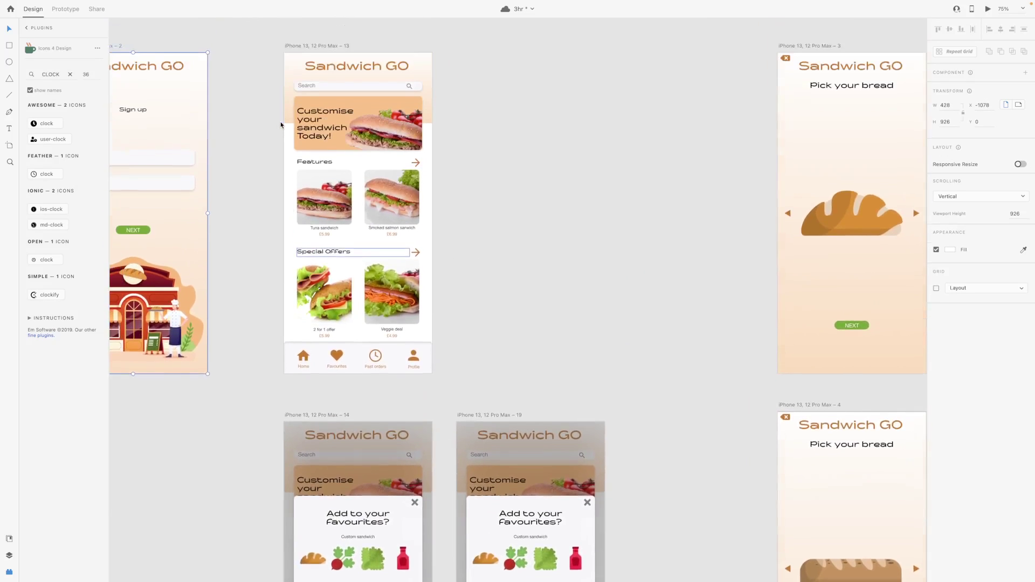
{"action": "scroll", "coordinate": [280, 125], "scroll_direction": "up", "scroll_amount": 3}
{"action": "scroll", "coordinate": [517, 224], "scroll_direction": "left", "scroll_amount": 5}
{"action": "key", "text": "ctrl+z"}
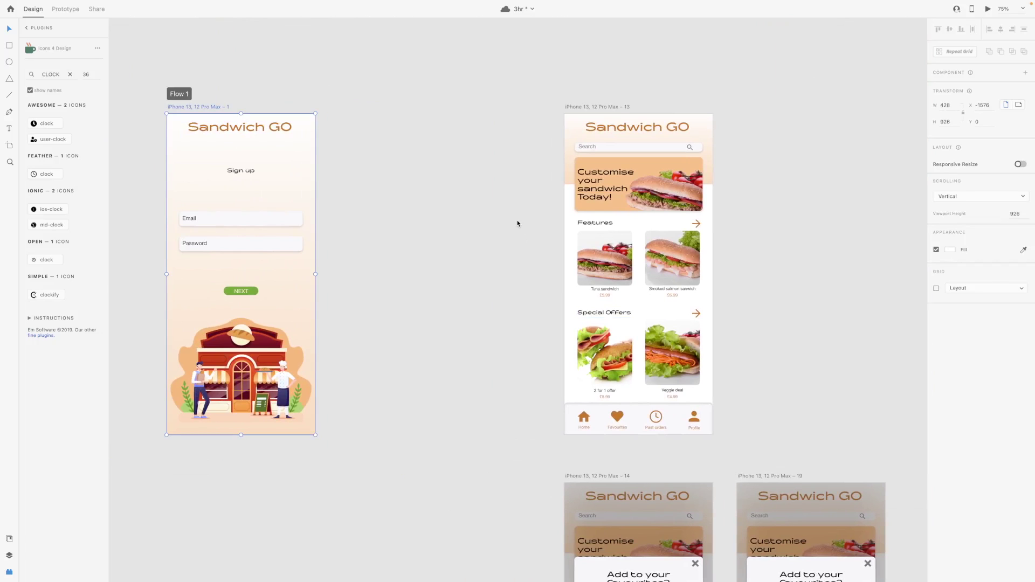
{"action": "key", "text": "ctrl+d"}
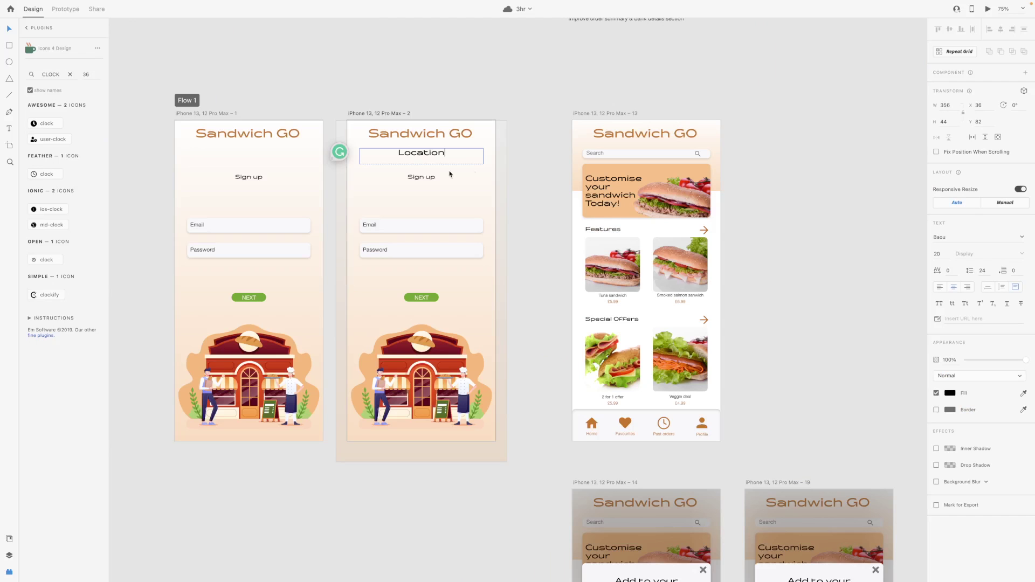
- Search stock photos for 'map' and place the map image into screen 2
{"action": "mouse_move", "coordinate": [18, 2]}
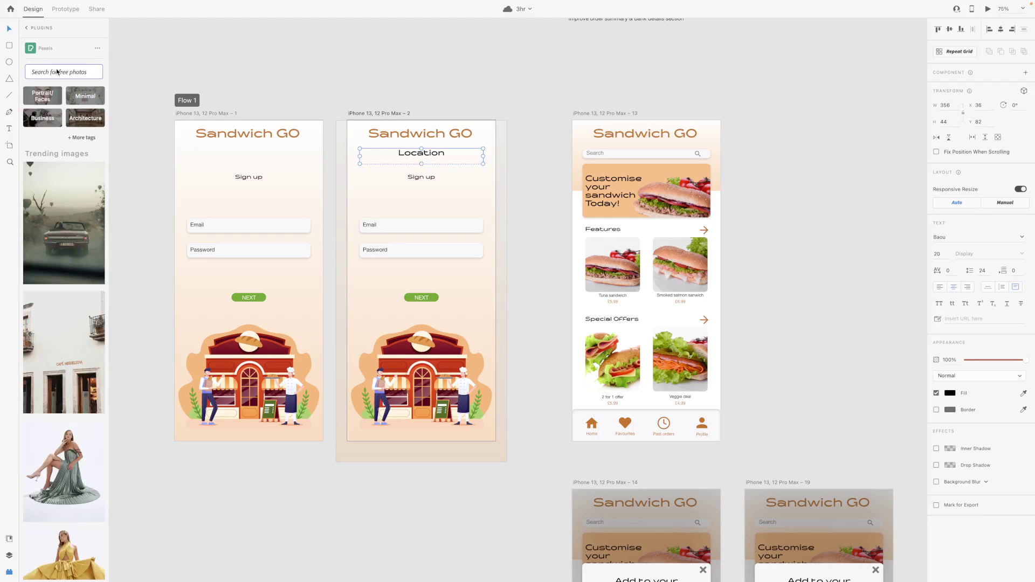
{"action": "left_click", "coordinate": [56, 72]}
{"action": "type", "text": "map"}
{"action": "key", "text": "Return"}
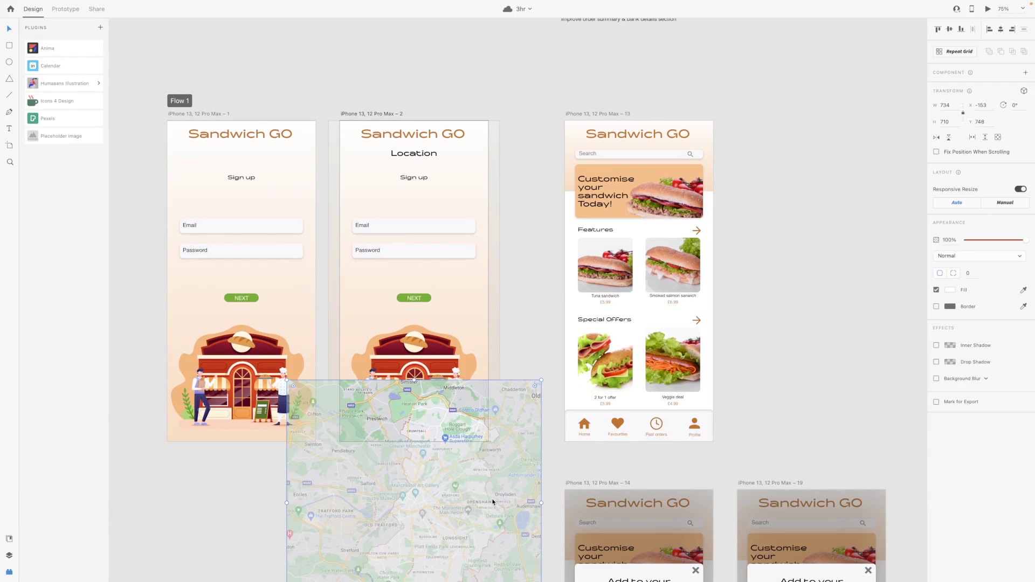
{"action": "left_click", "coordinate": [525, 347]}
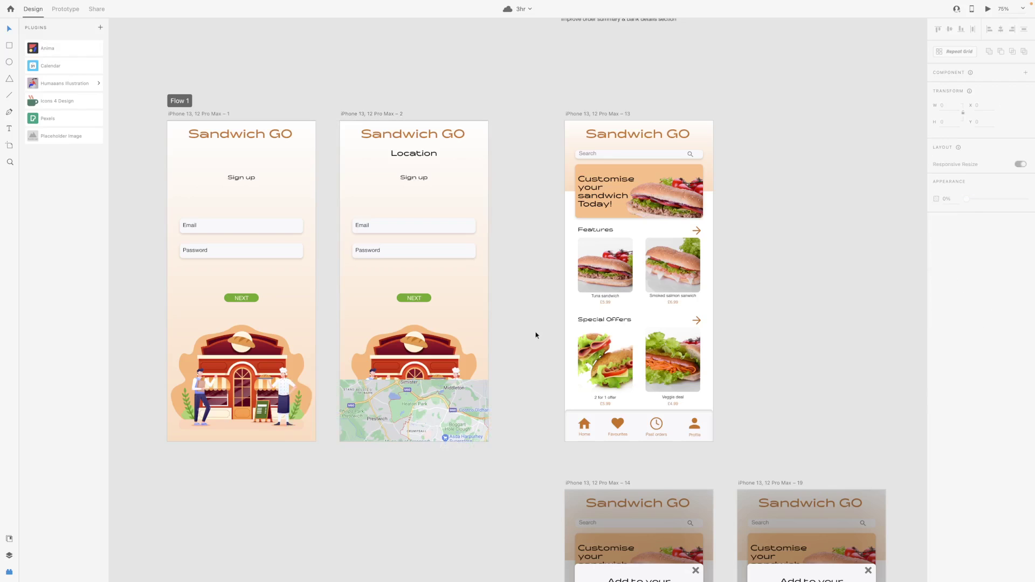
{"action": "scroll", "coordinate": [536, 336], "scroll_direction": "down", "scroll_amount": 5}
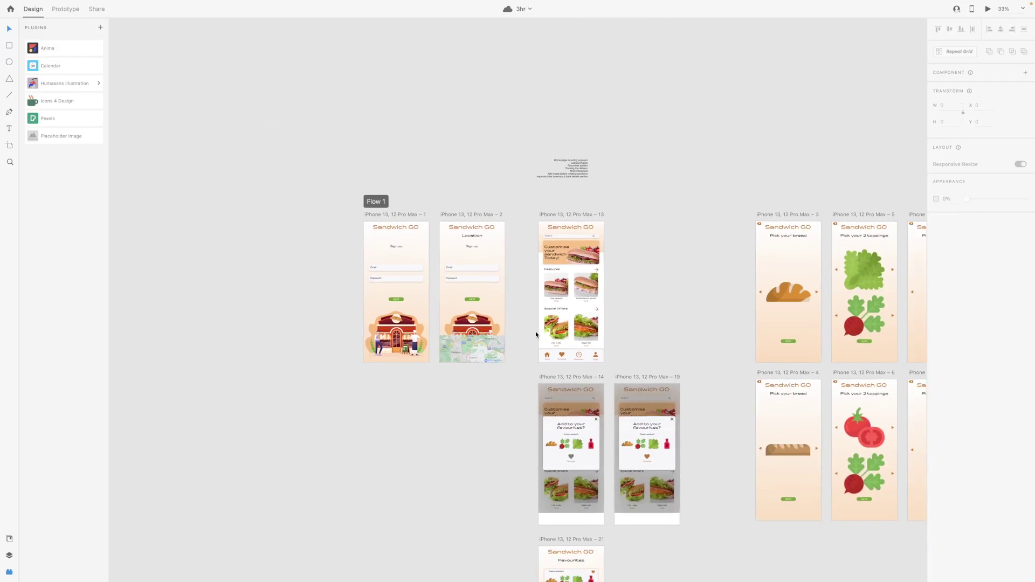
{"action": "scroll", "coordinate": [536, 331], "scroll_direction": "right", "scroll_amount": 3}
{"action": "left_click", "coordinate": [366, 200]}
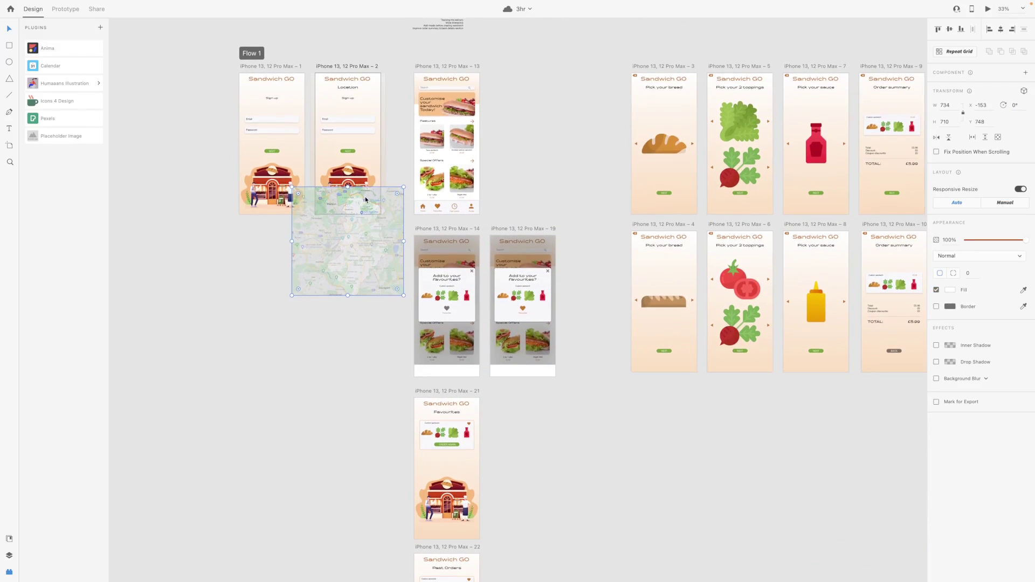
{"action": "scroll", "coordinate": [366, 199], "scroll_direction": "up", "scroll_amount": 3}
{"action": "scroll", "coordinate": [466, 186], "scroll_direction": "down", "scroll_amount": 8}
{"action": "scroll", "coordinate": [467, 186], "scroll_direction": "right", "scroll_amount": 1}
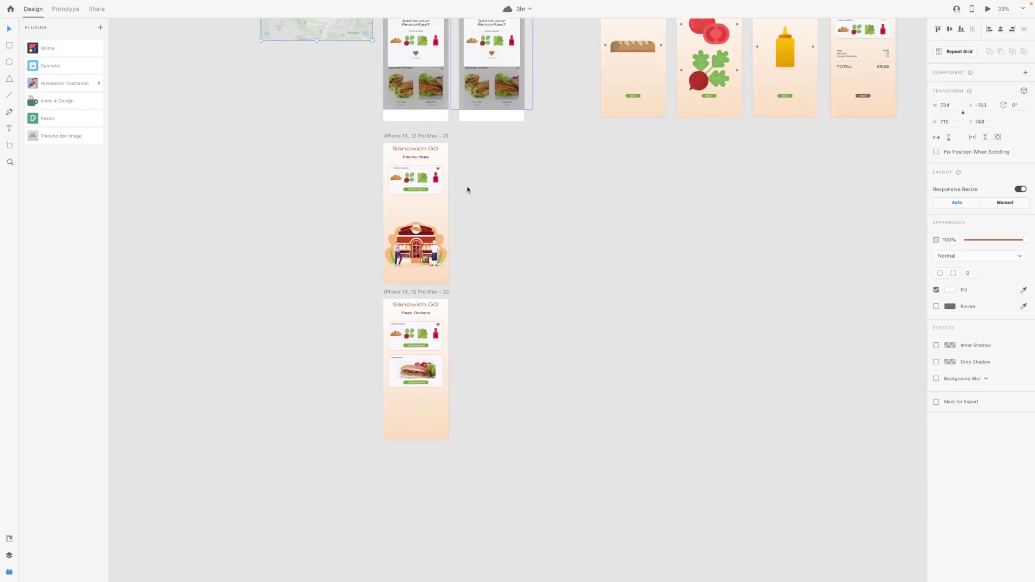
{"action": "scroll", "coordinate": [467, 185], "scroll_direction": "up", "scroll_amount": 3}
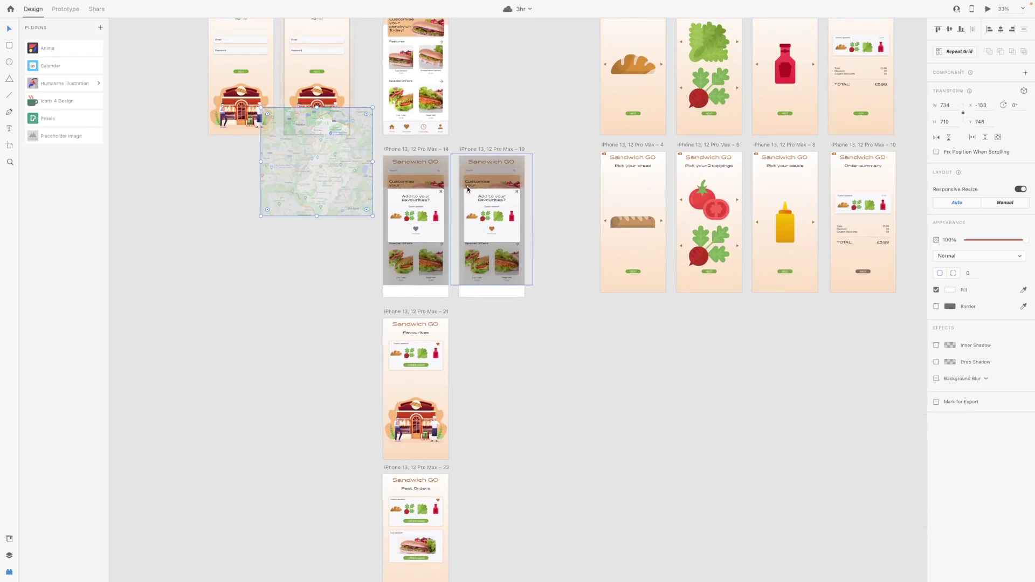
{"action": "scroll", "coordinate": [467, 186], "scroll_direction": "up", "scroll_amount": 3}
{"action": "scroll", "coordinate": [467, 186], "scroll_direction": "left", "scroll_amount": 1}
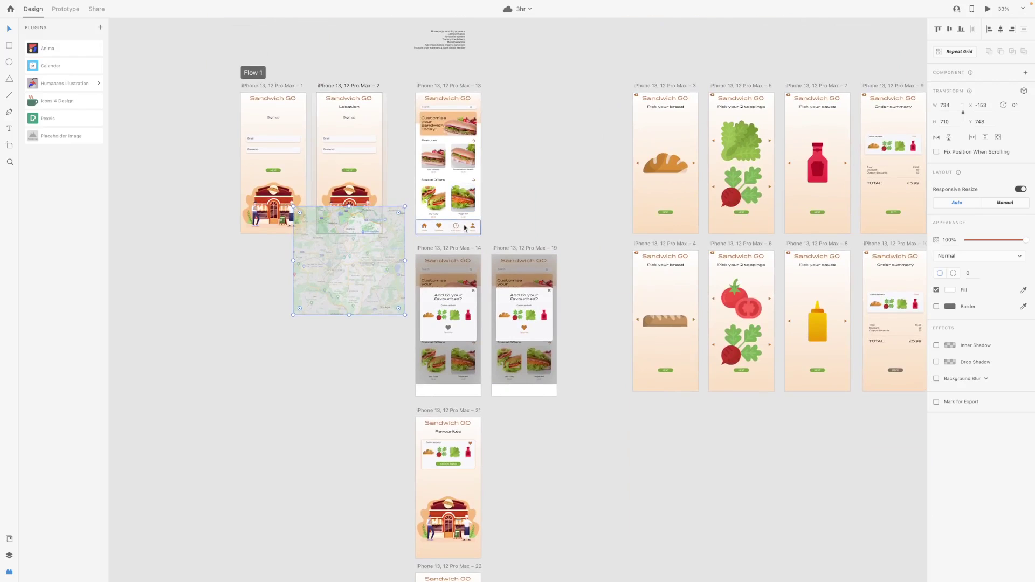
{"action": "scroll", "coordinate": [362, 206], "scroll_direction": "right", "scroll_amount": 10}
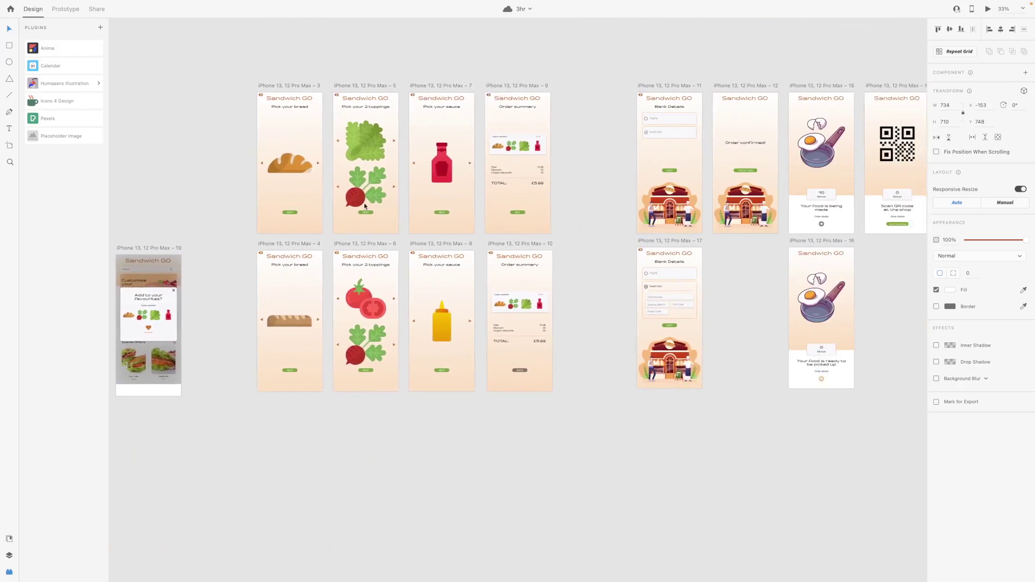
{"action": "scroll", "coordinate": [364, 203], "scroll_direction": "left", "scroll_amount": 2}
{"action": "scroll", "coordinate": [364, 206], "scroll_direction": "down", "scroll_amount": 1}
{"action": "scroll", "coordinate": [364, 206], "scroll_direction": "left", "scroll_amount": 1}
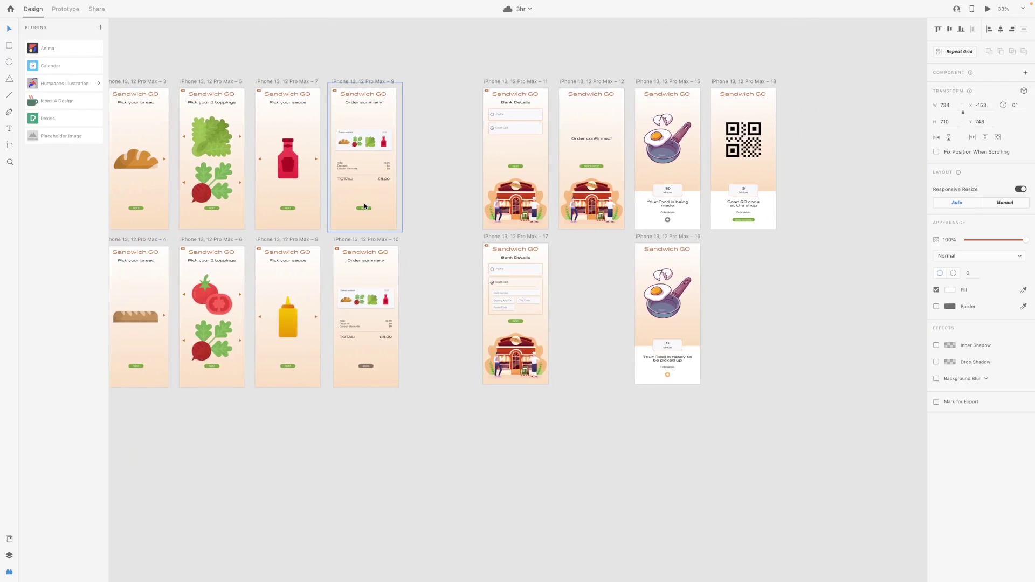
{"action": "scroll", "coordinate": [364, 206], "scroll_direction": "left", "scroll_amount": 10}
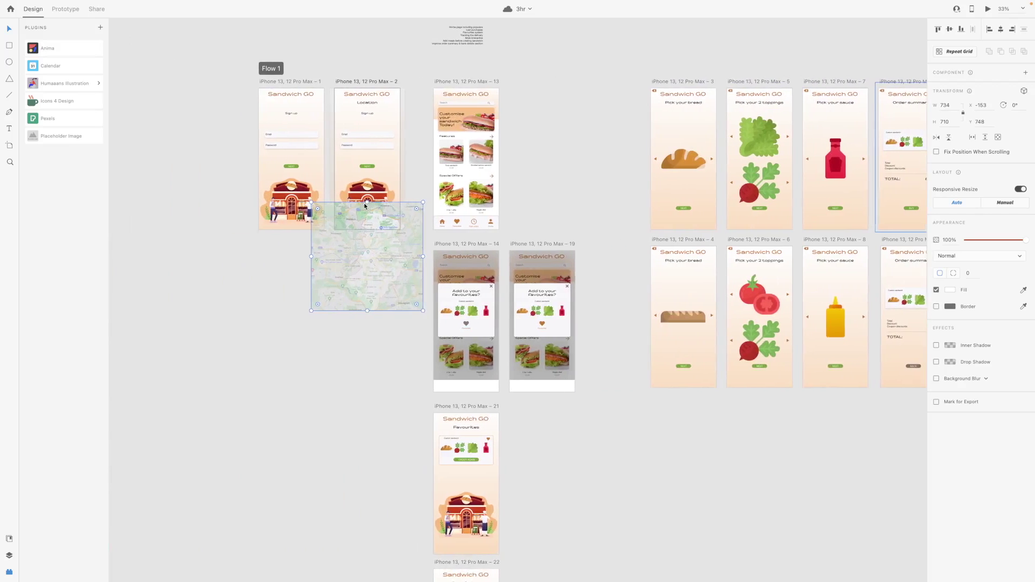
{"action": "scroll", "coordinate": [364, 206], "scroll_direction": "up", "scroll_amount": 2}
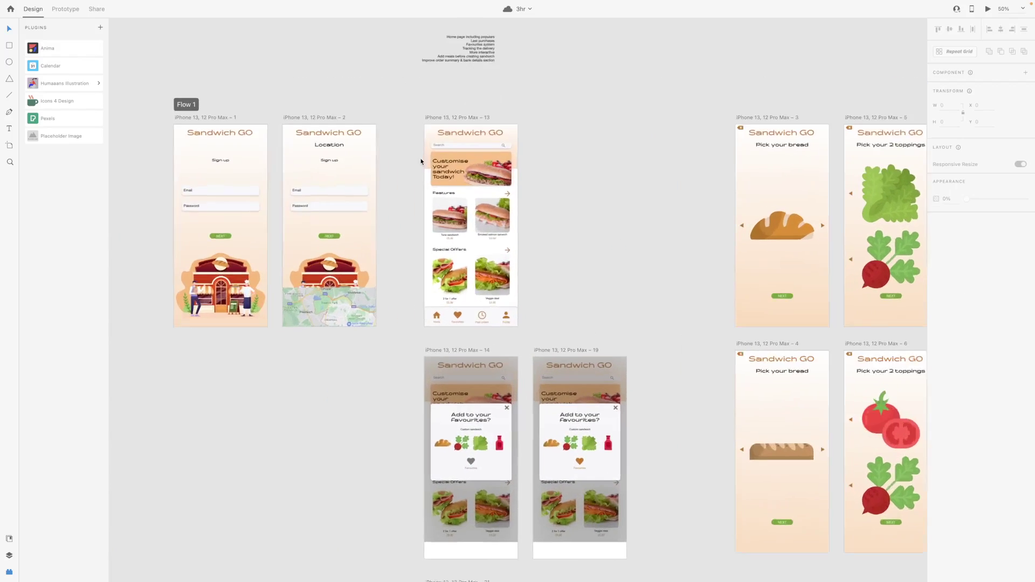
{"action": "scroll", "coordinate": [508, 223], "scroll_direction": "up", "scroll_amount": 1}
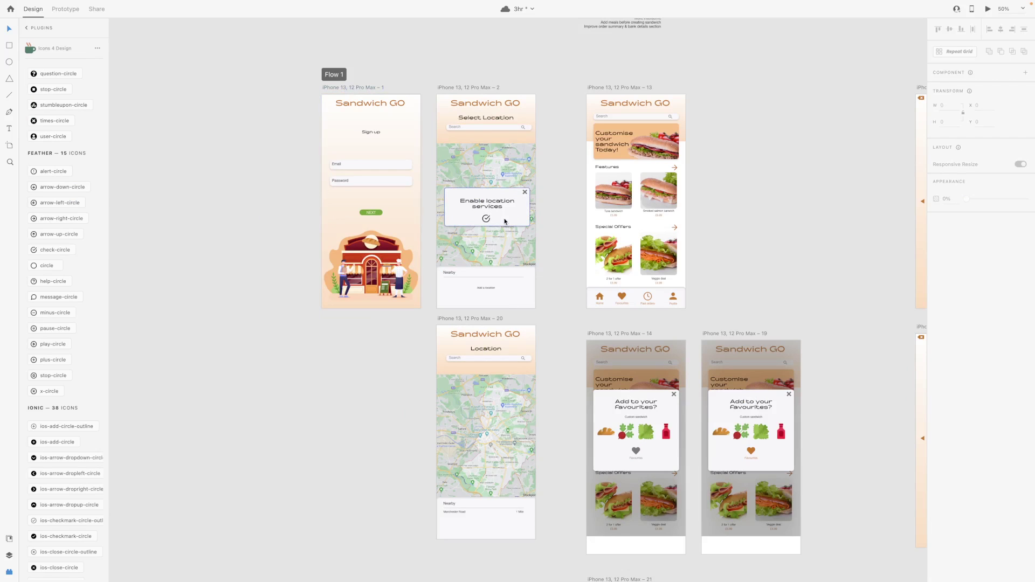
- Link the sign-up NEXT button on artboard 1 to the location screen, artboard 2
{"action": "scroll", "coordinate": [505, 221], "scroll_direction": "down", "scroll_amount": 2}
{"action": "scroll", "coordinate": [505, 221], "scroll_direction": "left", "scroll_amount": 1}
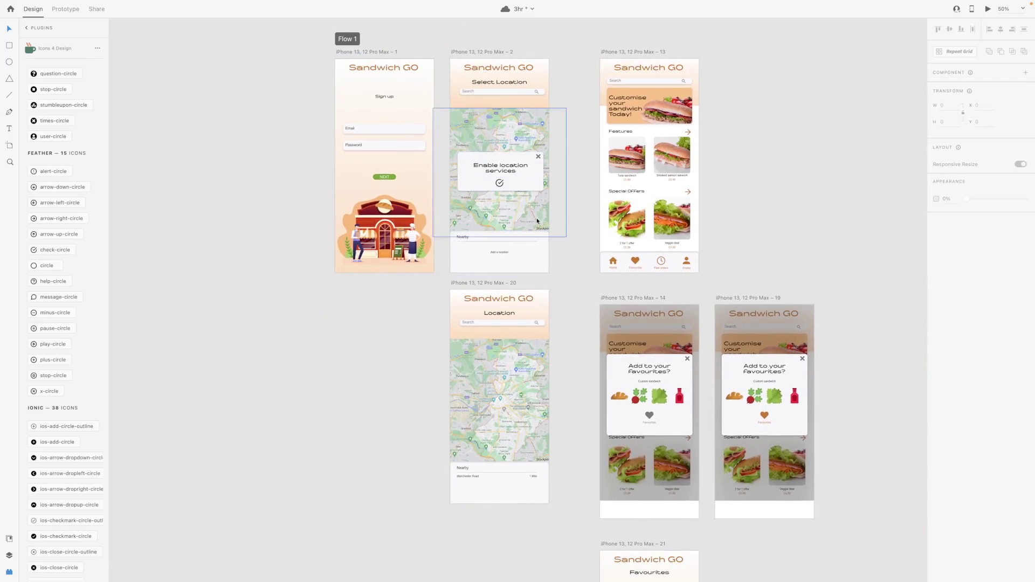
{"action": "scroll", "coordinate": [519, 209], "scroll_direction": "up", "scroll_amount": 5}
{"action": "scroll", "coordinate": [519, 209], "scroll_direction": "right", "scroll_amount": 1}
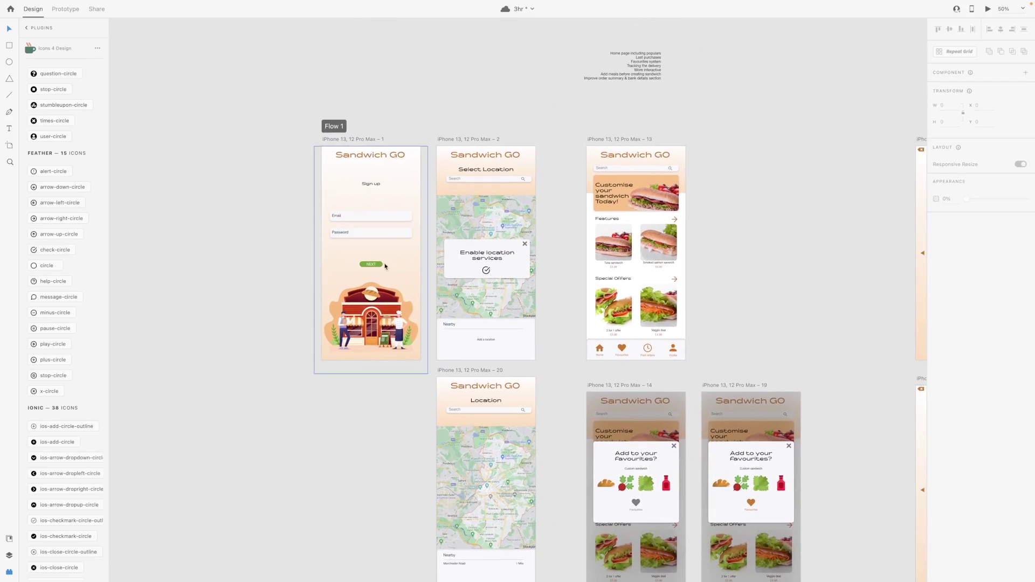
{"action": "left_click", "coordinate": [376, 259]}
{"action": "left_click", "coordinate": [56, 9]}
{"action": "left_click_drag", "start_coordinate": [384, 264], "coordinate": [469, 254]}
- Link the popup check icon to the Location screen, artboard 20, with Dissolve, Ease Out, 0.3 s
{"action": "scroll", "coordinate": [460, 249], "scroll_direction": "down", "scroll_amount": 1}
{"action": "scroll", "coordinate": [460, 249], "scroll_direction": "right", "scroll_amount": 1}
{"action": "left_click", "coordinate": [459, 248]}
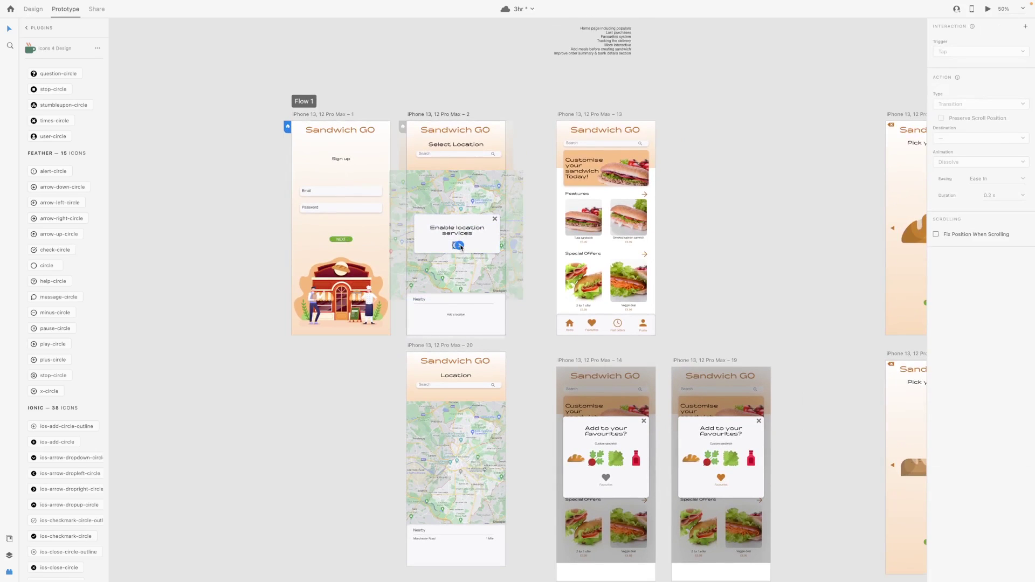
{"action": "left_click_drag", "start_coordinate": [460, 248], "coordinate": [456, 409]}
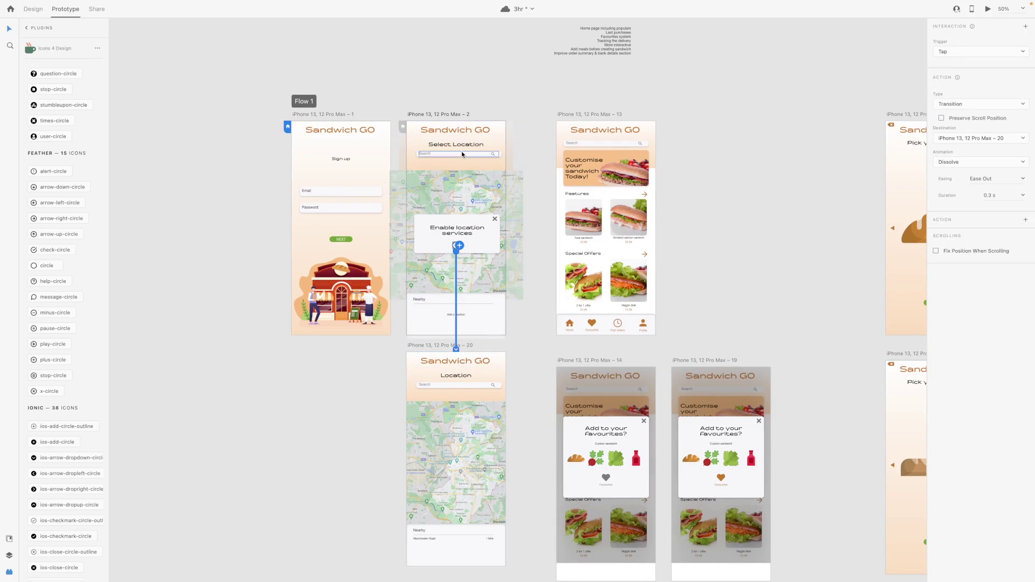
{"action": "scroll", "coordinate": [502, 283], "scroll_direction": "down", "scroll_amount": 3}
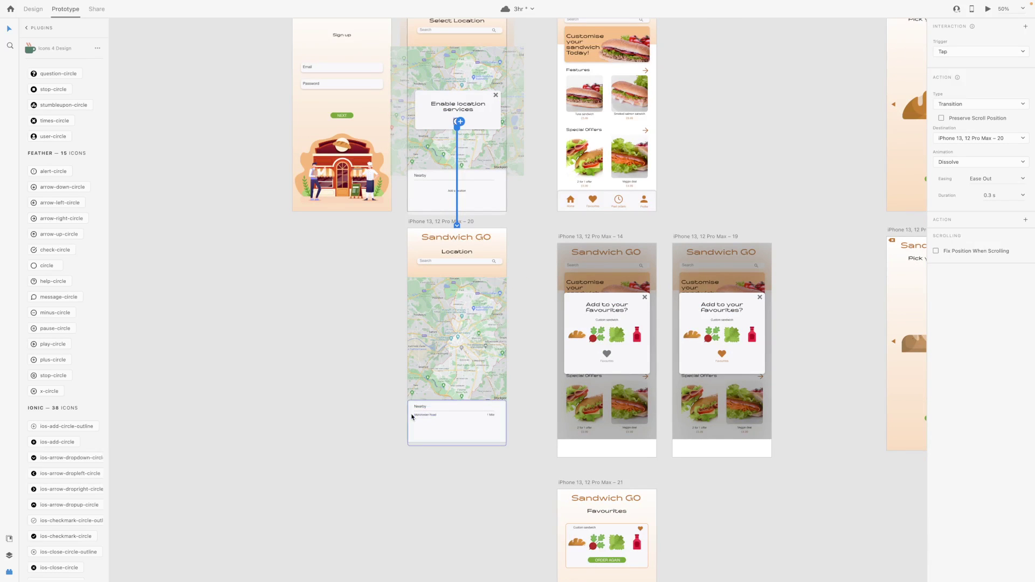
{"action": "key", "text": "ctrl+equal"}
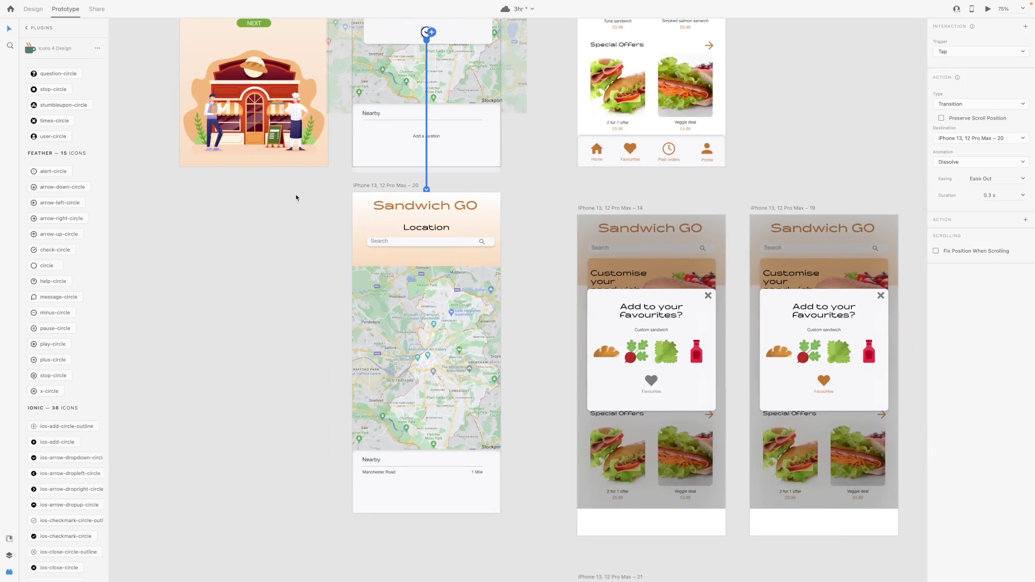
- Group the Manchester Road row with its 1 Mile distance text on the Location screen
{"action": "key", "text": "ctrl+1"}
{"action": "left_click", "coordinate": [481, 477]}
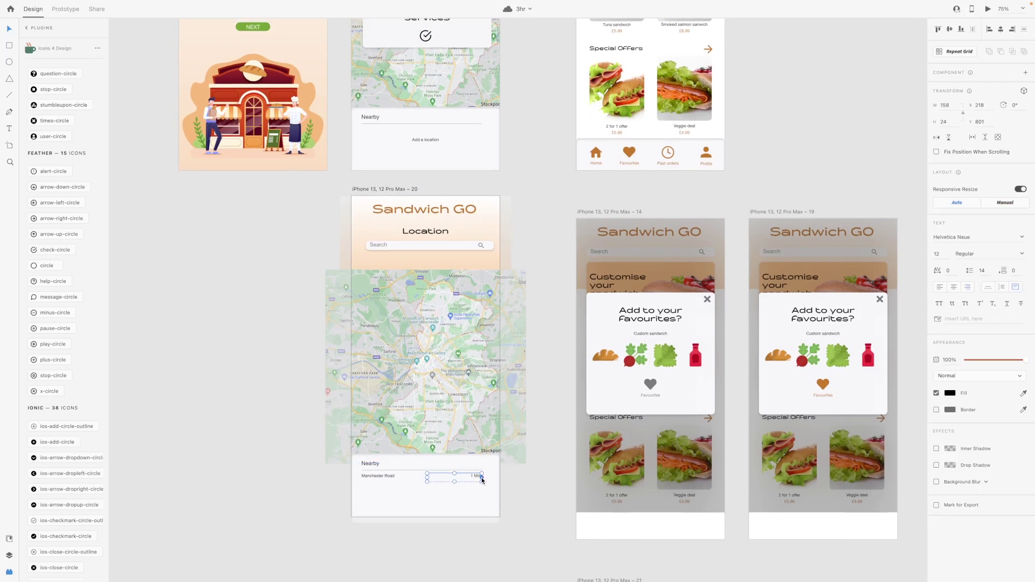
{"action": "scroll", "coordinate": [482, 479], "scroll_direction": "up", "scroll_amount": 3}
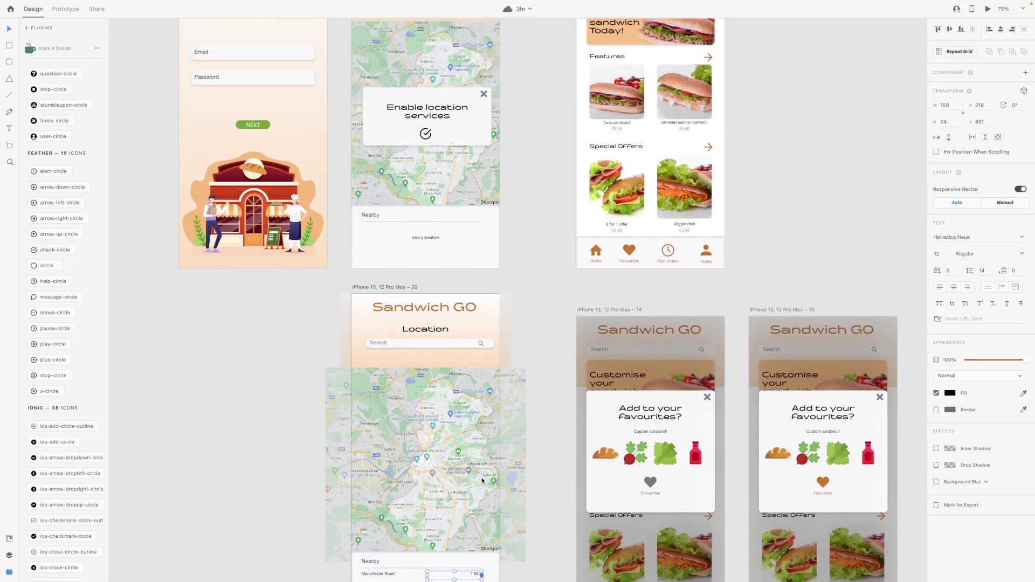
{"action": "scroll", "coordinate": [482, 479], "scroll_direction": "down", "scroll_amount": 4}
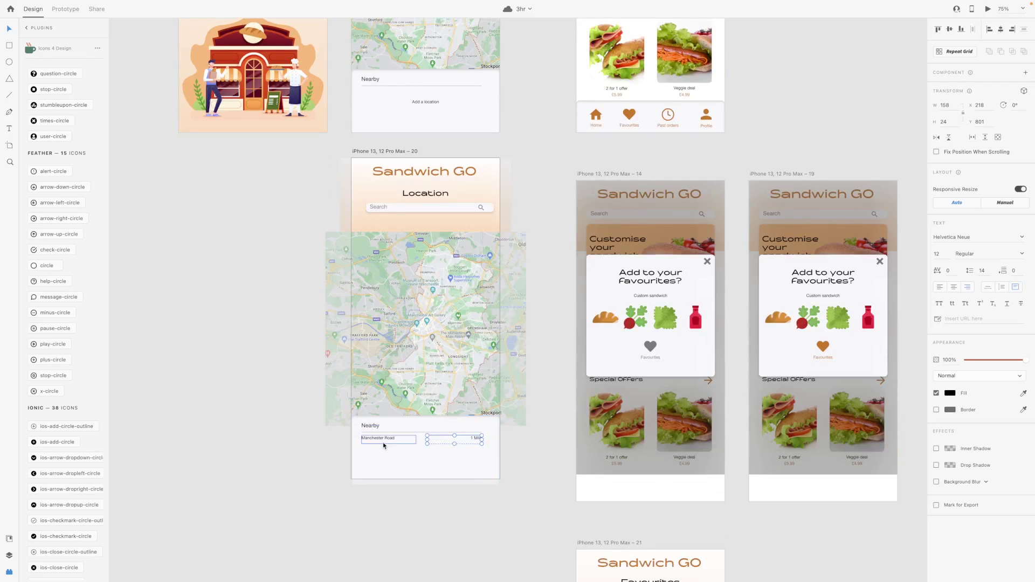
{"action": "scroll", "coordinate": [431, 505], "scroll_direction": "up", "scroll_amount": 3}
{"action": "left_click", "coordinate": [367, 418]}
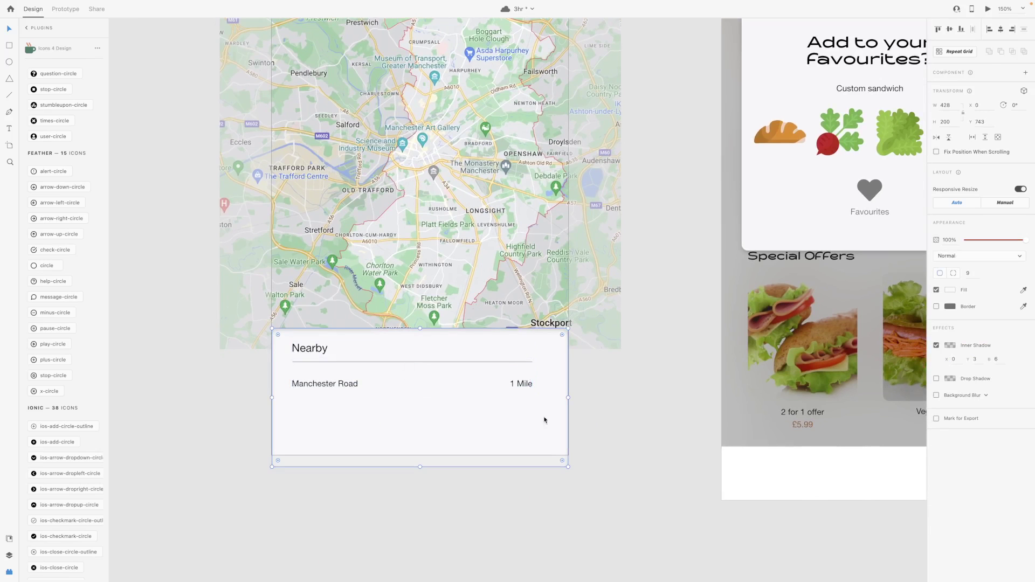
{"action": "key", "text": "ctrl+0"}
{"action": "scroll", "coordinate": [739, 347], "scroll_direction": "left", "scroll_amount": 3}
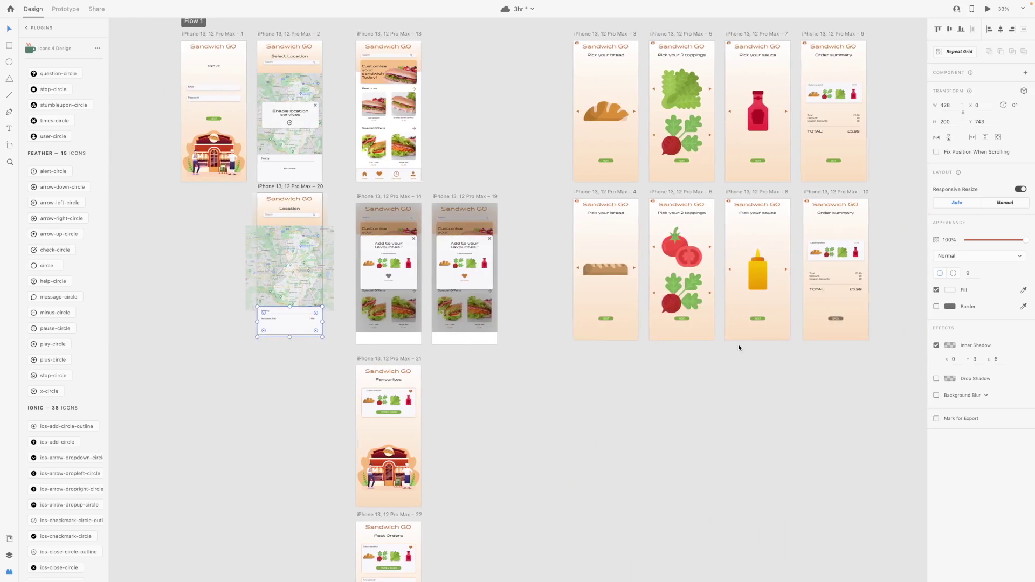
{"action": "scroll", "coordinate": [217, 324], "scroll_direction": "up", "scroll_amount": 3}
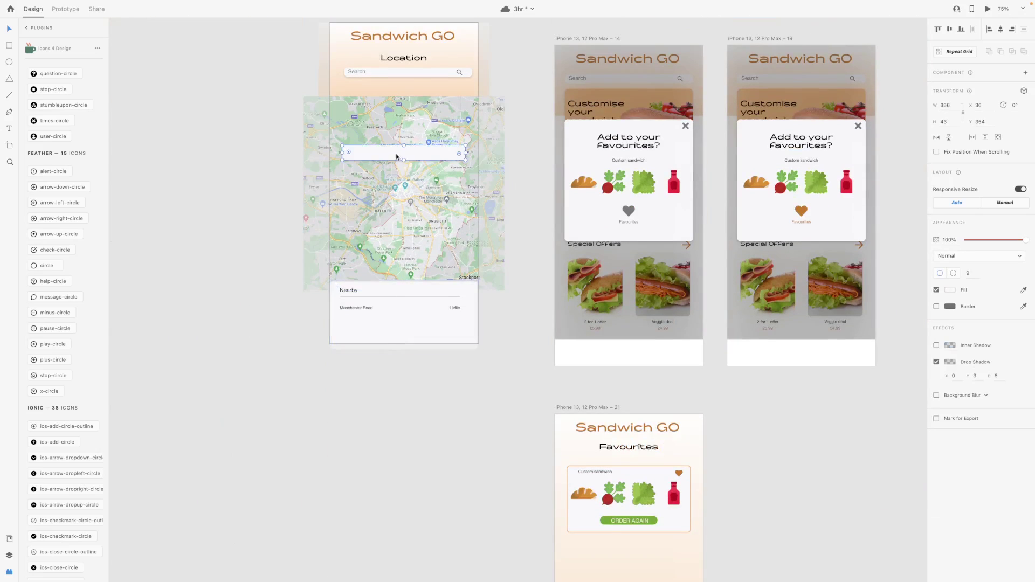
{"action": "left_click", "coordinate": [298, 319]}
{"action": "scroll", "coordinate": [400, 323], "scroll_direction": "up", "scroll_amount": 4}
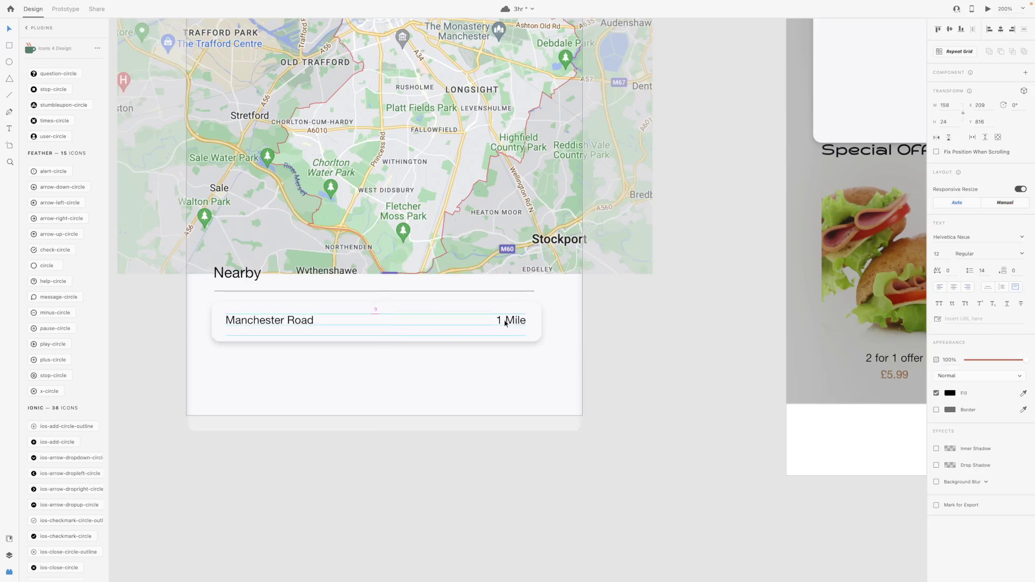
{"action": "left_click", "coordinate": [503, 319]}
{"action": "left_click", "coordinate": [707, 358]}
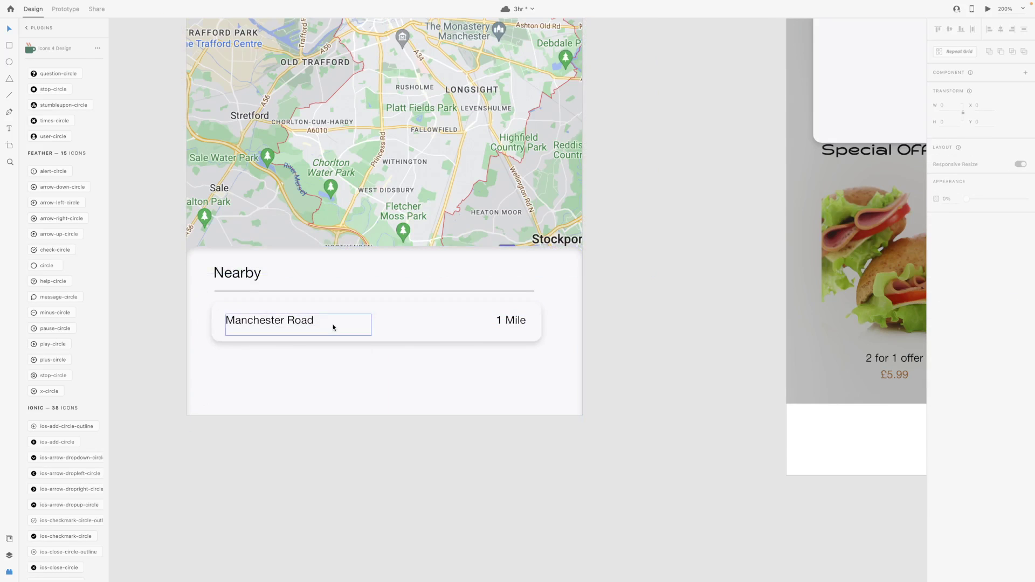
{"action": "scroll", "coordinate": [334, 325], "scroll_direction": "down", "scroll_amount": 4}
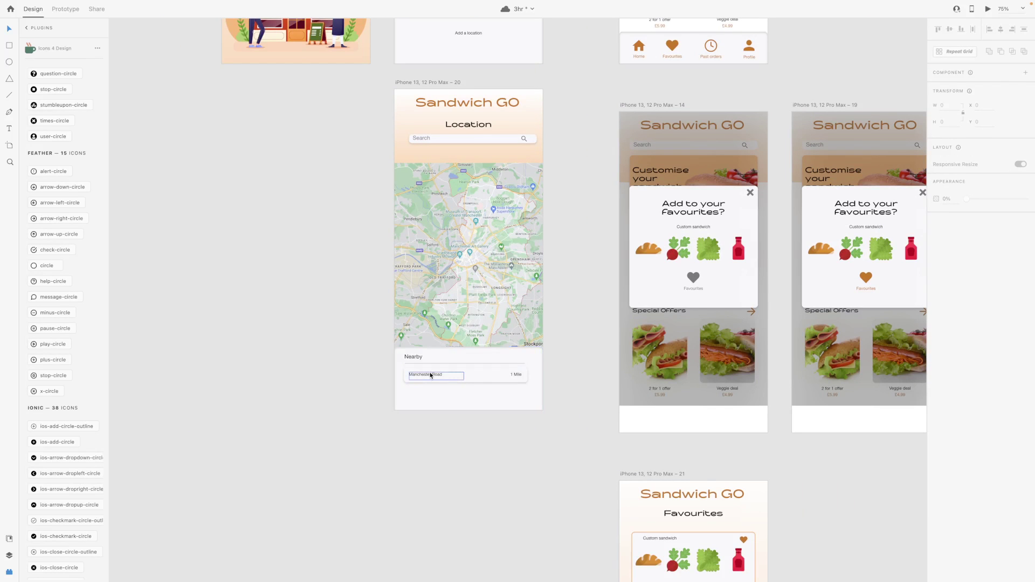
{"action": "left_click", "coordinate": [475, 376]}
{"action": "scroll", "coordinate": [527, 400], "scroll_direction": "up", "scroll_amount": 1}
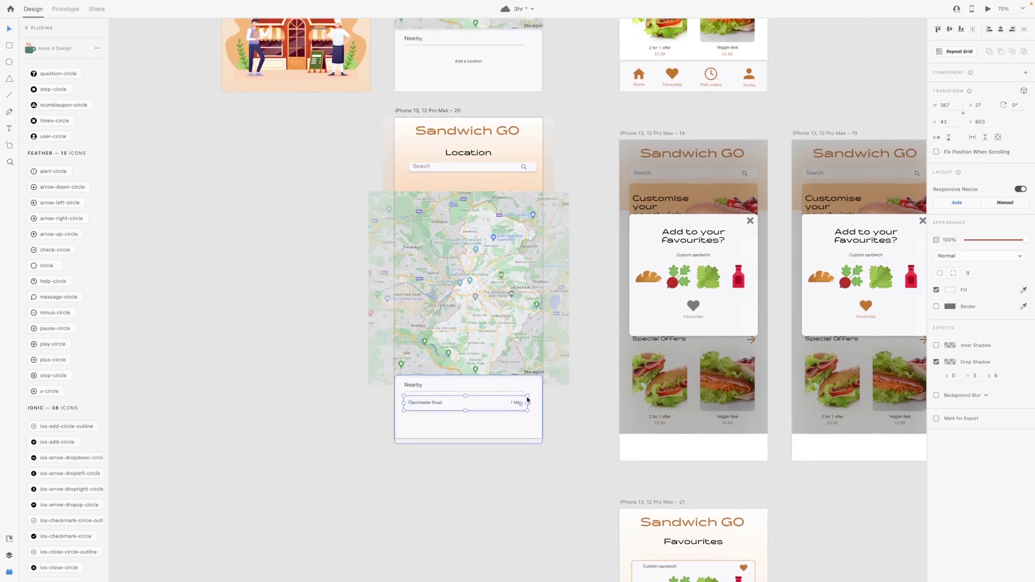
{"action": "scroll", "coordinate": [528, 400], "scroll_direction": "up", "scroll_amount": 2}
{"action": "scroll", "coordinate": [527, 400], "scroll_direction": "right", "scroll_amount": 1}
{"action": "left_click", "coordinate": [503, 446]}
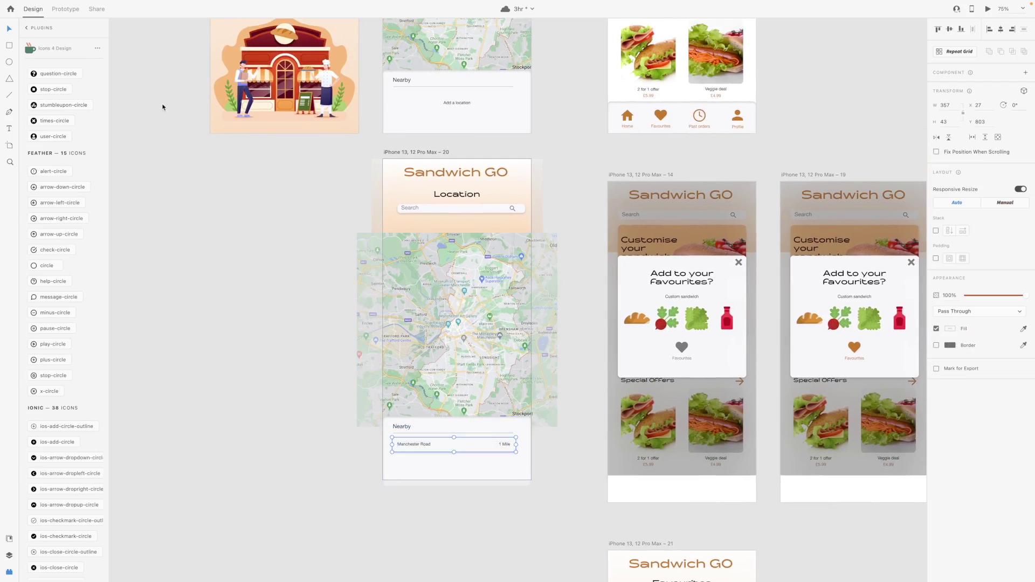
{"action": "left_click", "coordinate": [65, 8]}
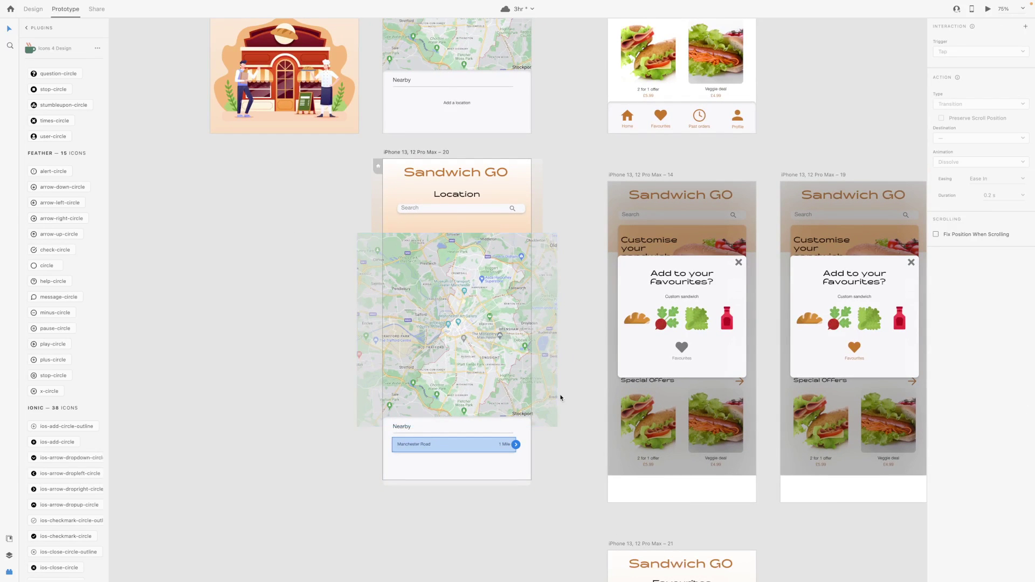
- Link the Manchester Road row to the home screen, artboard 13
{"action": "scroll", "coordinate": [561, 398], "scroll_direction": "up", "scroll_amount": 1}
{"action": "scroll", "coordinate": [516, 488], "scroll_direction": "up", "scroll_amount": 3}
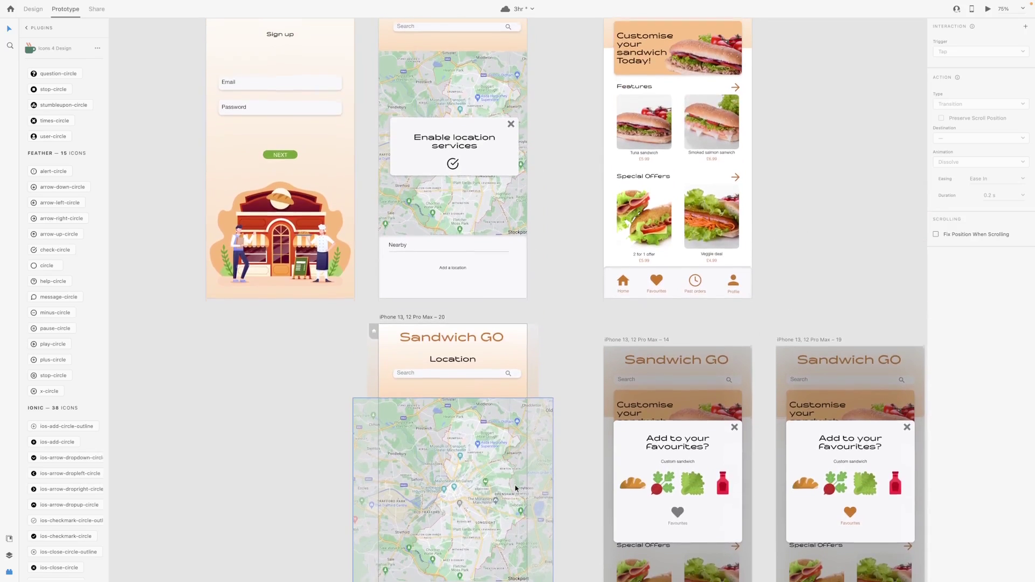
{"action": "key", "text": "ctrl+minus"}
{"action": "left_click_drag", "start_coordinate": [513, 505], "coordinate": [586, 219]}
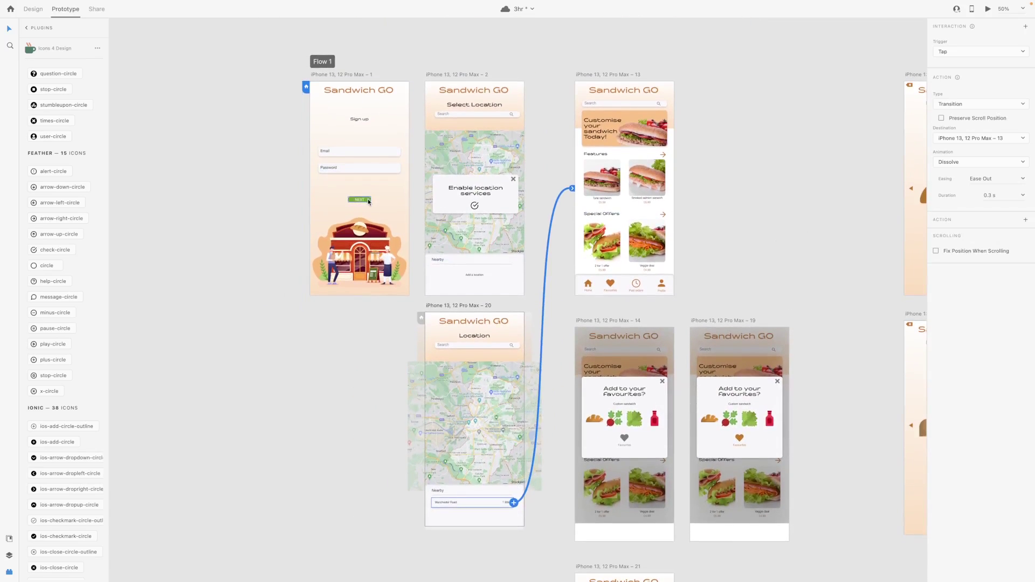
- Review the links on NEXT, the popup check icon and the Manchester Road row
{"action": "left_click", "coordinate": [359, 201]}
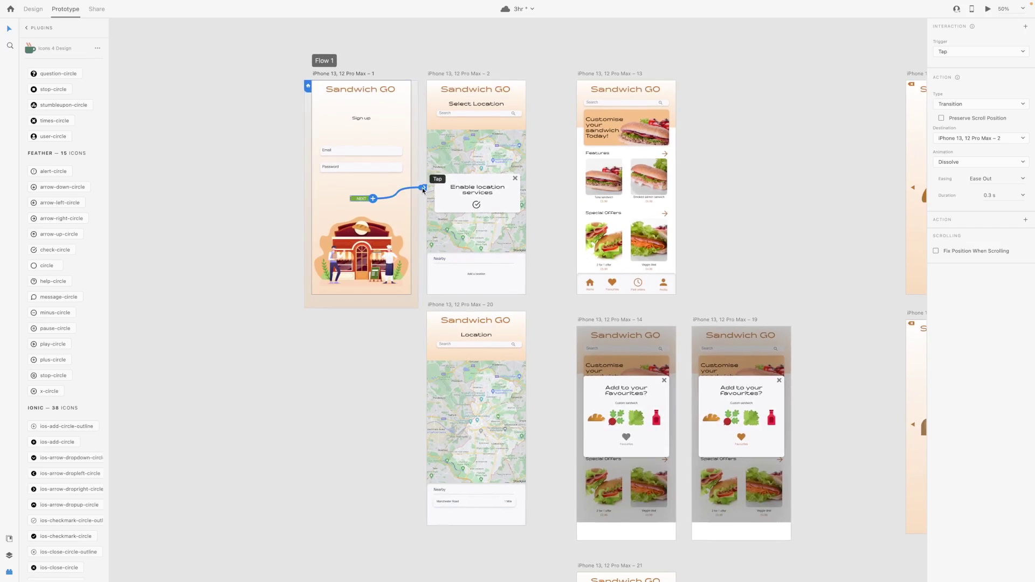
{"action": "left_click", "coordinate": [476, 204]}
{"action": "left_click_drag", "start_coordinate": [479, 205], "coordinate": [486, 323]}
{"action": "left_click", "coordinate": [474, 501]}
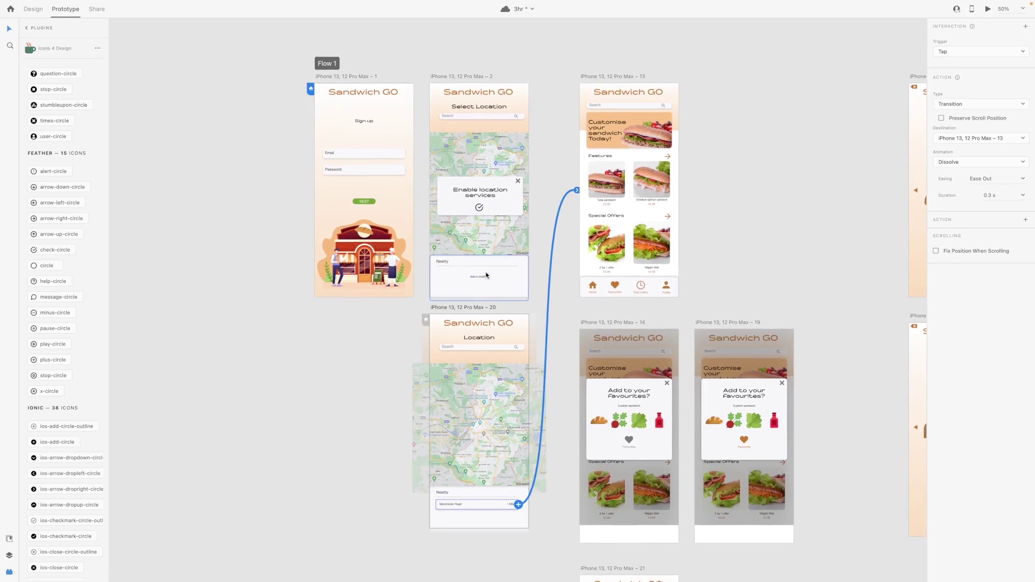
{"action": "left_click", "coordinate": [33, 9]}
- Replace the Location screen's 'Search' placeholder with 'Manchester'
{"action": "double_click", "coordinate": [453, 341]}
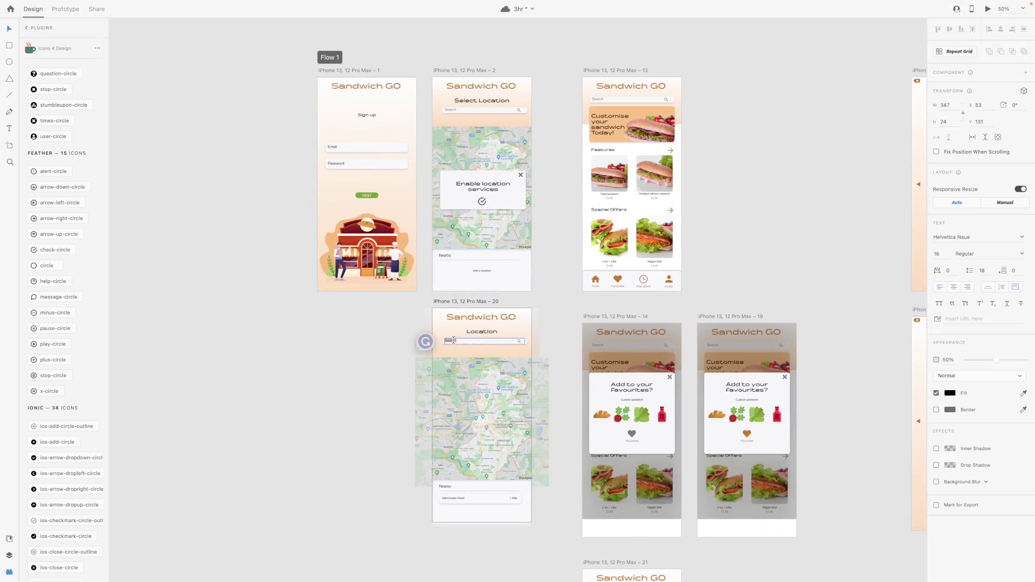
{"action": "type", "text": "Manchester"}
{"action": "key", "text": "Escape"}
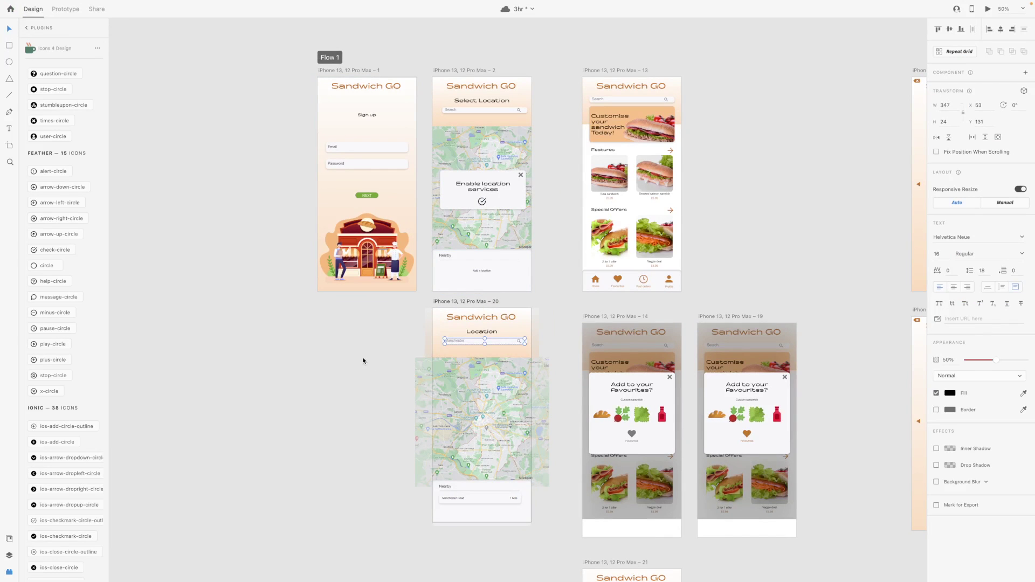
{"action": "scroll", "coordinate": [484, 347], "scroll_direction": "up", "scroll_amount": 1}
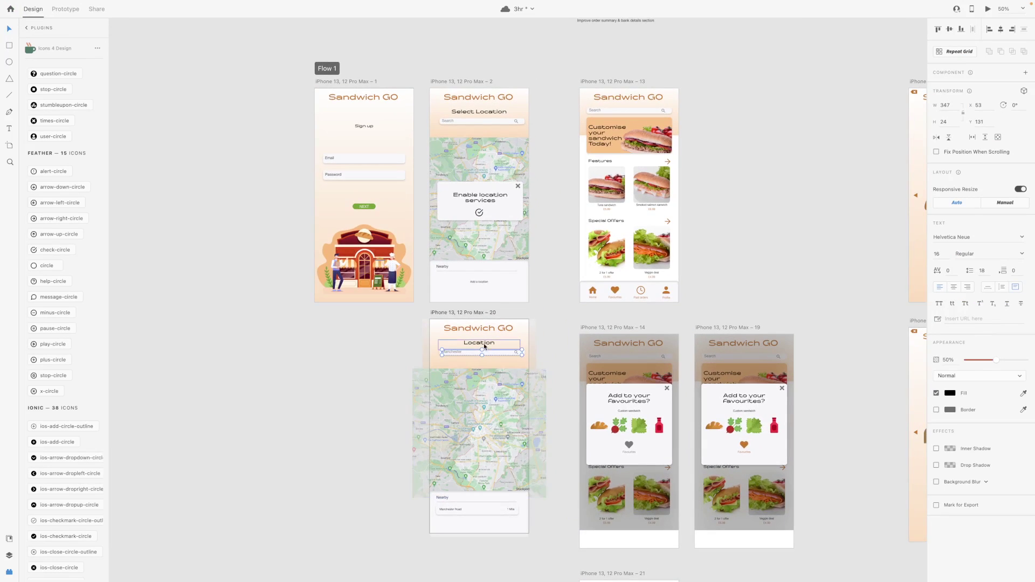
{"action": "key", "text": "ctrl+Tab"}
{"action": "scroll", "coordinate": [594, 411], "scroll_direction": "up", "scroll_amount": 1}
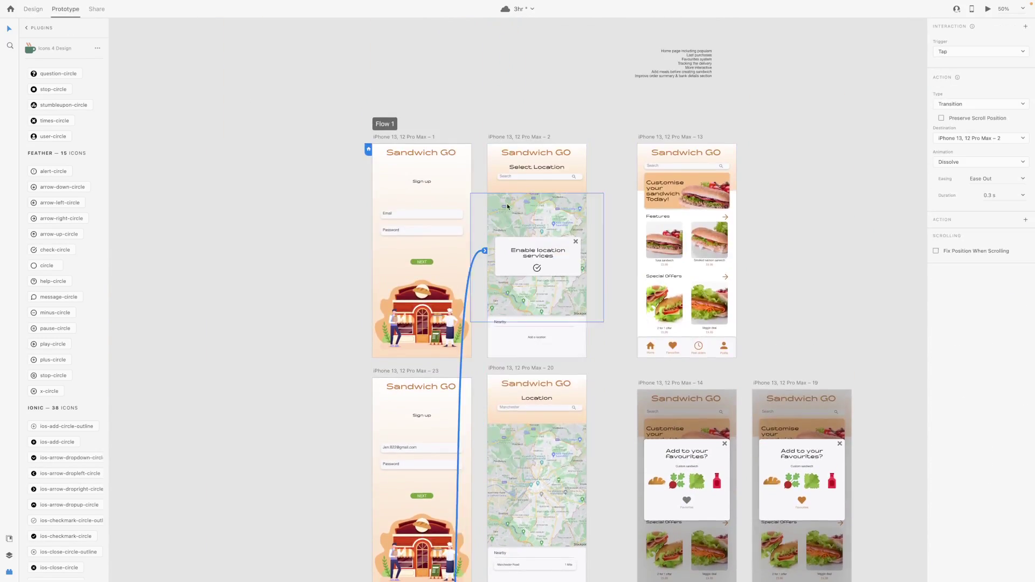
- Point the popup check to the Location screen (artboard 20) and Manchester Road to the home screen (artboard 13)
{"action": "scroll", "coordinate": [406, 163], "scroll_direction": "right", "scroll_amount": 2}
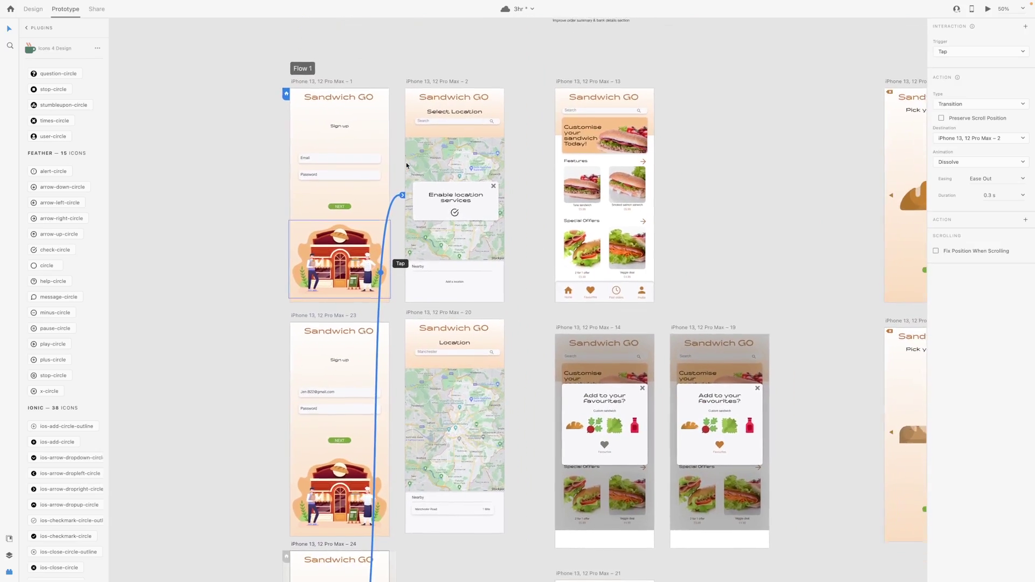
{"action": "left_click", "coordinate": [453, 198]}
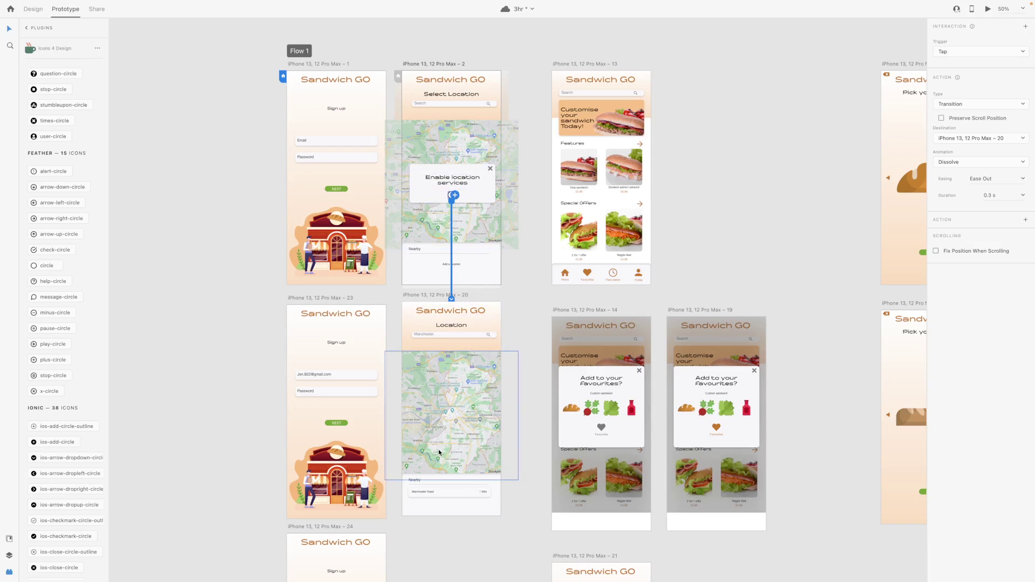
{"action": "left_click", "coordinate": [458, 492]}
{"action": "left_click_drag", "start_coordinate": [491, 492], "coordinate": [563, 260]}
{"action": "scroll", "coordinate": [562, 259], "scroll_direction": "right", "scroll_amount": 1}
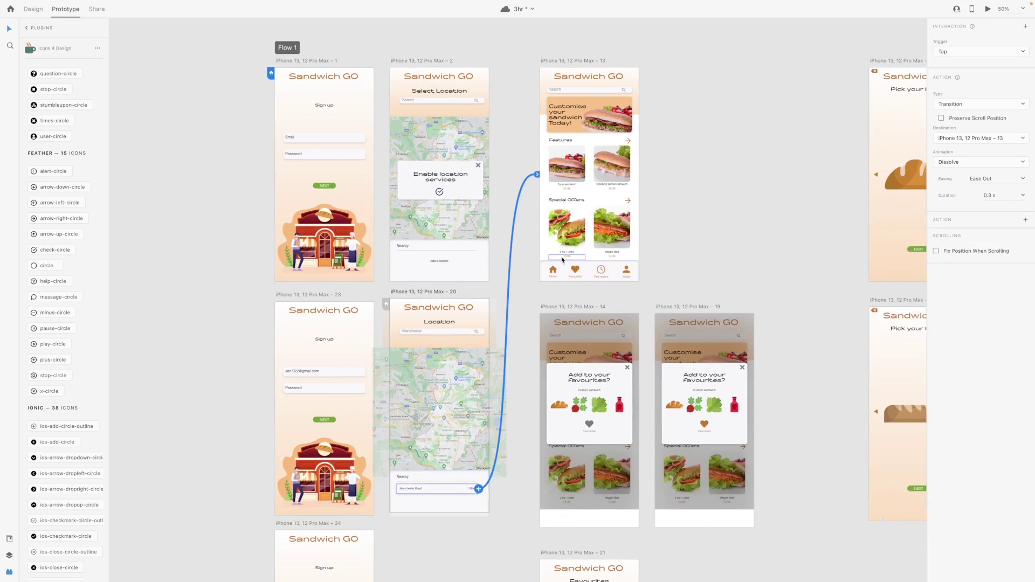
{"action": "scroll", "coordinate": [563, 259], "scroll_direction": "right", "scroll_amount": 5}
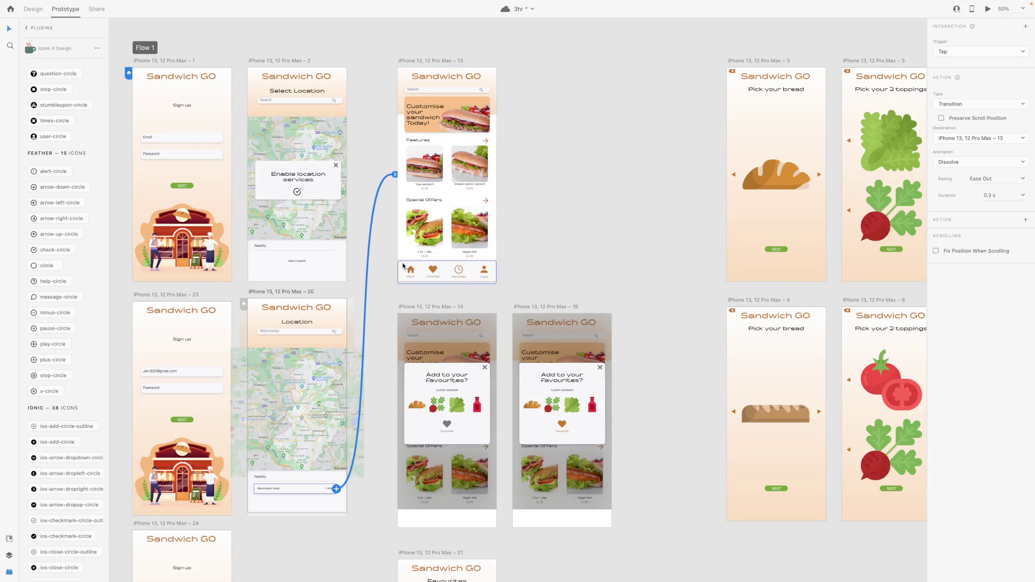
{"action": "scroll", "coordinate": [402, 265], "scroll_direction": "down", "scroll_amount": 3}
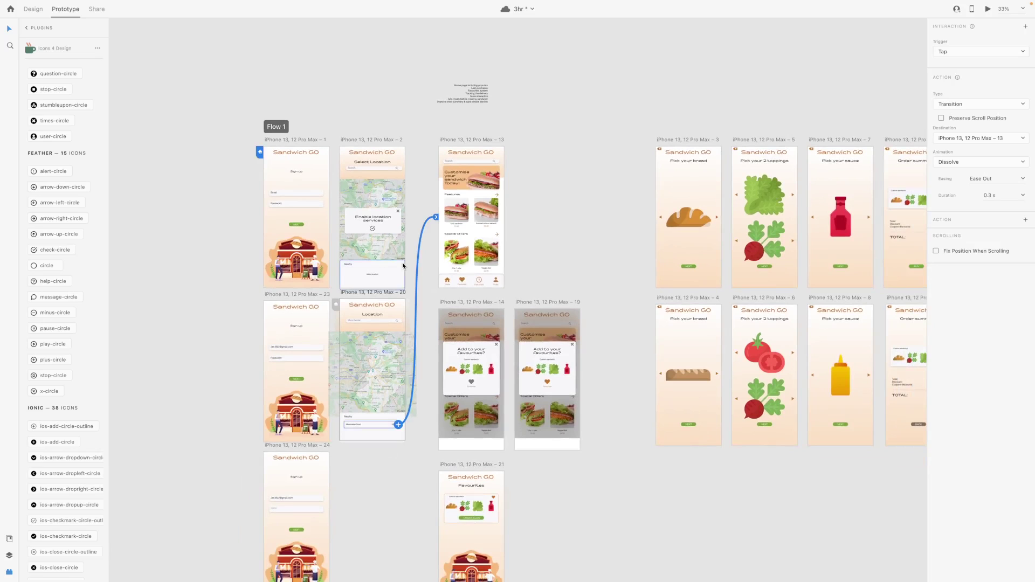
{"action": "left_click", "coordinate": [541, 192]}
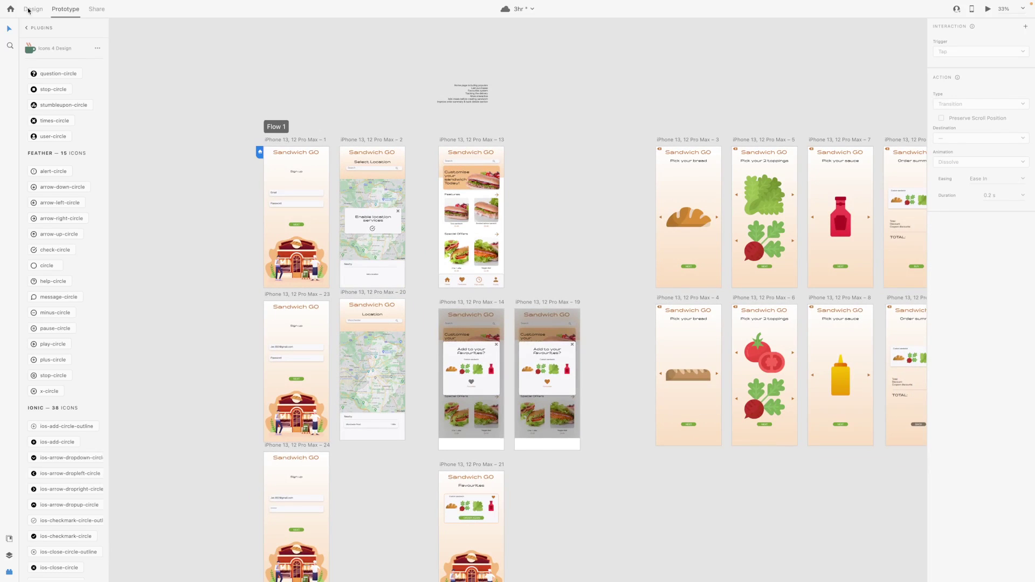
- Back in Design mode, move the Home and Profile nav items out to the nav bar's edges
{"action": "left_click", "coordinate": [29, 10]}
{"action": "scroll", "coordinate": [513, 260], "scroll_direction": "up", "scroll_amount": 10}
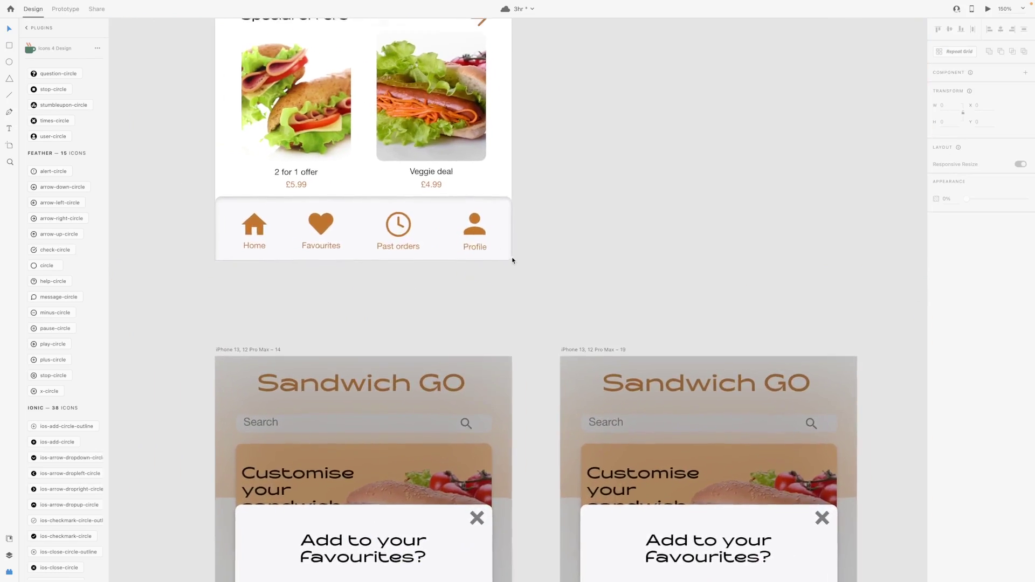
{"action": "scroll", "coordinate": [512, 260], "scroll_direction": "left", "scroll_amount": 3}
{"action": "scroll", "coordinate": [512, 260], "scroll_direction": "up", "scroll_amount": 1}
{"action": "left_click", "coordinate": [434, 254]}
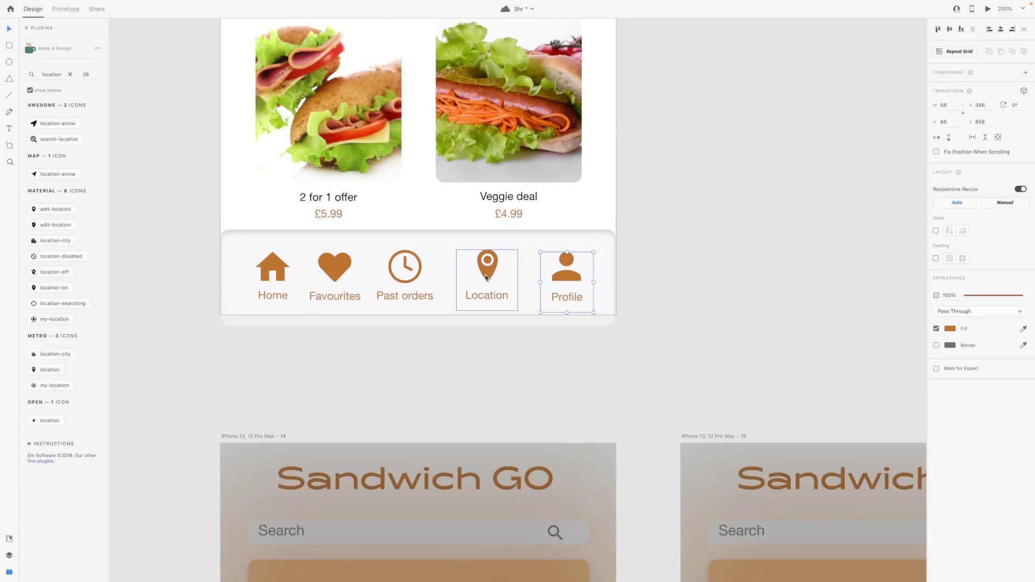
{"action": "left_click", "coordinate": [566, 275], "text": "shift"}
{"action": "left_click", "coordinate": [395, 284], "text": "shift"}
{"action": "left_click", "coordinate": [335, 269], "text": "shift"}
{"action": "left_click", "coordinate": [272, 270], "text": "shift"}
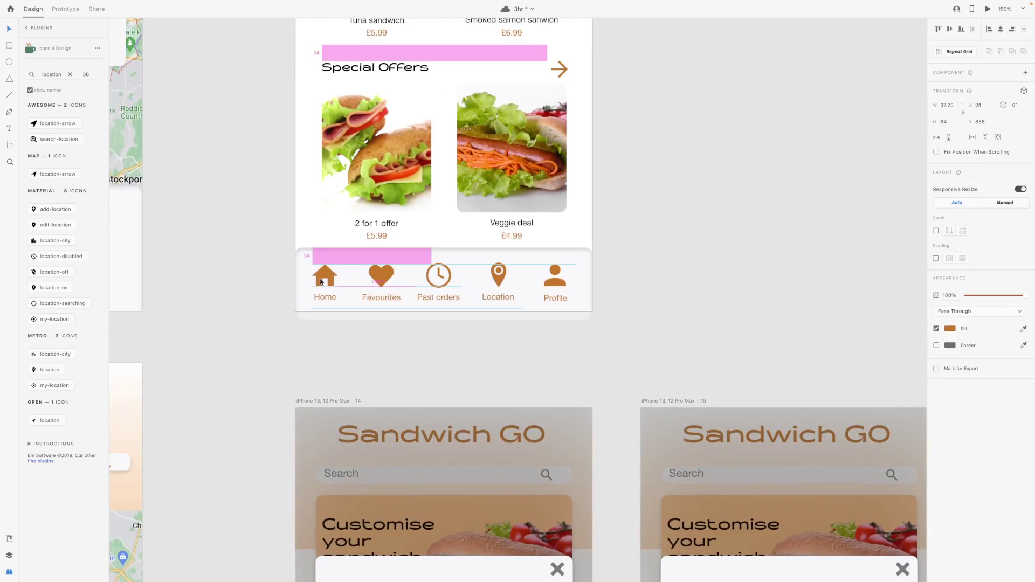
{"action": "left_click_drag", "start_coordinate": [321, 282], "coordinate": [319, 282]}
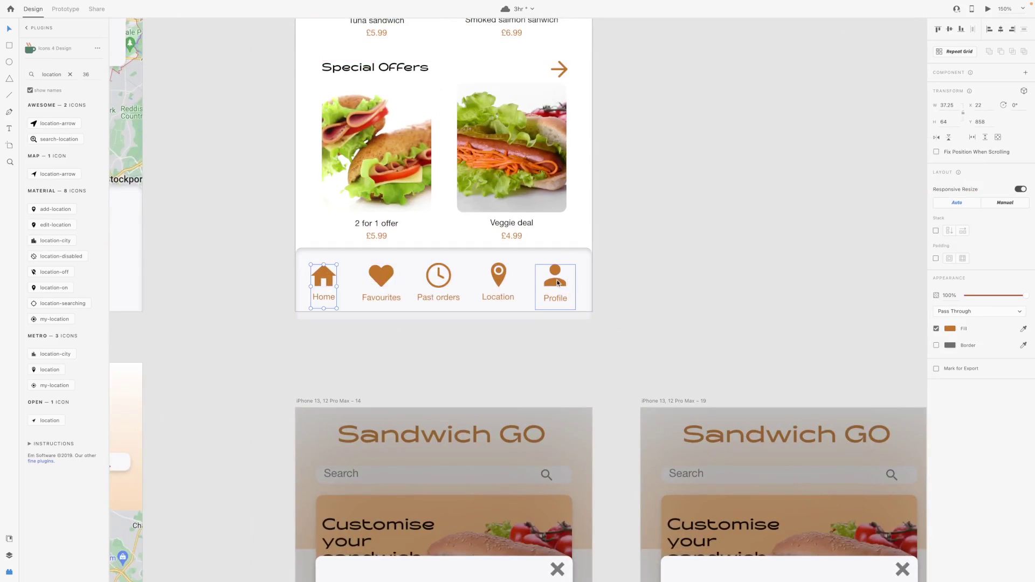
{"action": "left_click_drag", "start_coordinate": [555, 277], "coordinate": [565, 277]}
- Select all five nav items and distribute them evenly across the nav bar
{"action": "left_click", "coordinate": [498, 276], "text": "shift"}
{"action": "left_click", "coordinate": [440, 277], "text": "shift"}
{"action": "left_click", "coordinate": [381, 277], "text": "shift"}
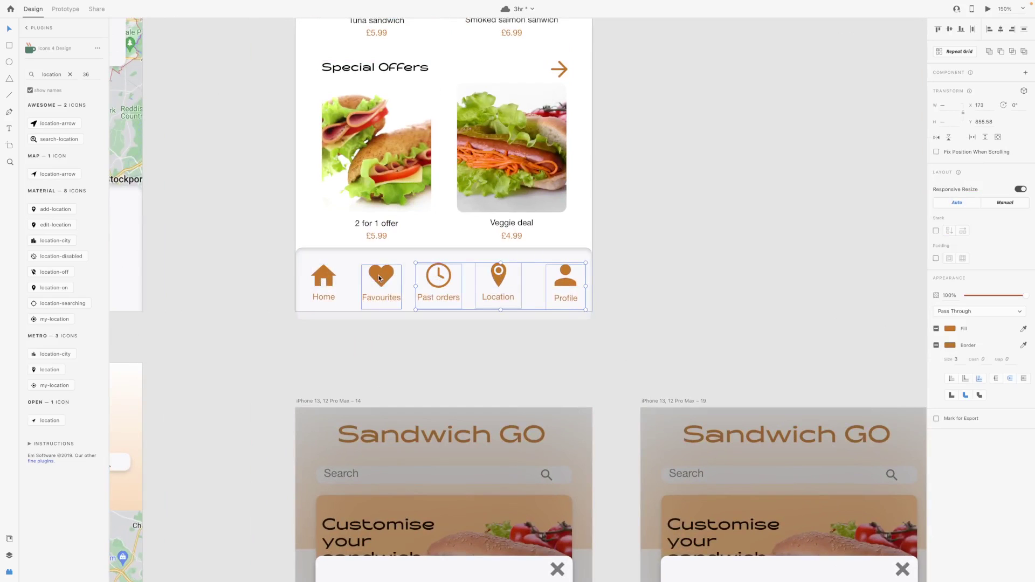
{"action": "left_click", "coordinate": [331, 280], "text": "shift"}
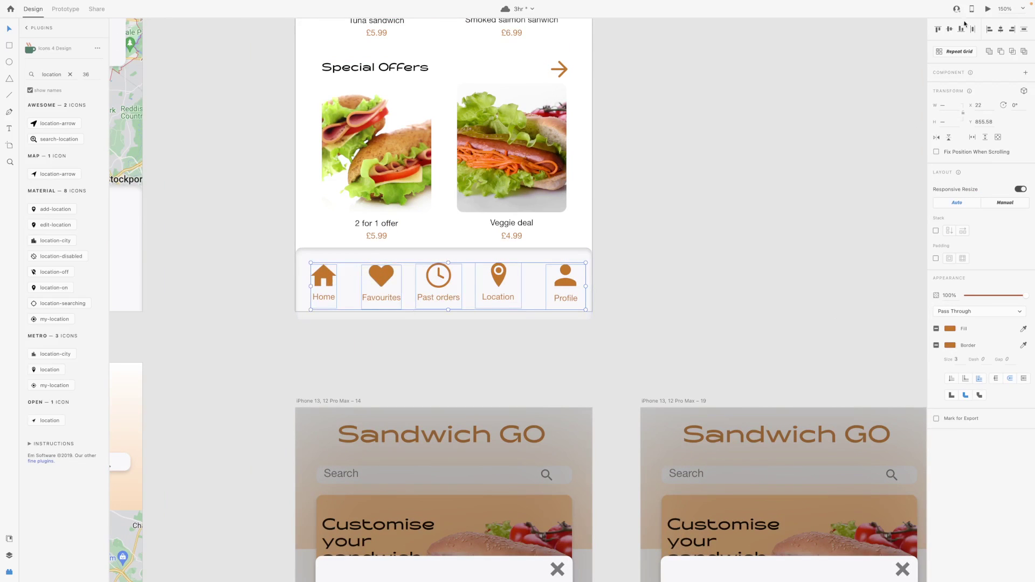
{"action": "key", "text": "ctrl+1"}
{"action": "left_click", "coordinate": [671, 270]}
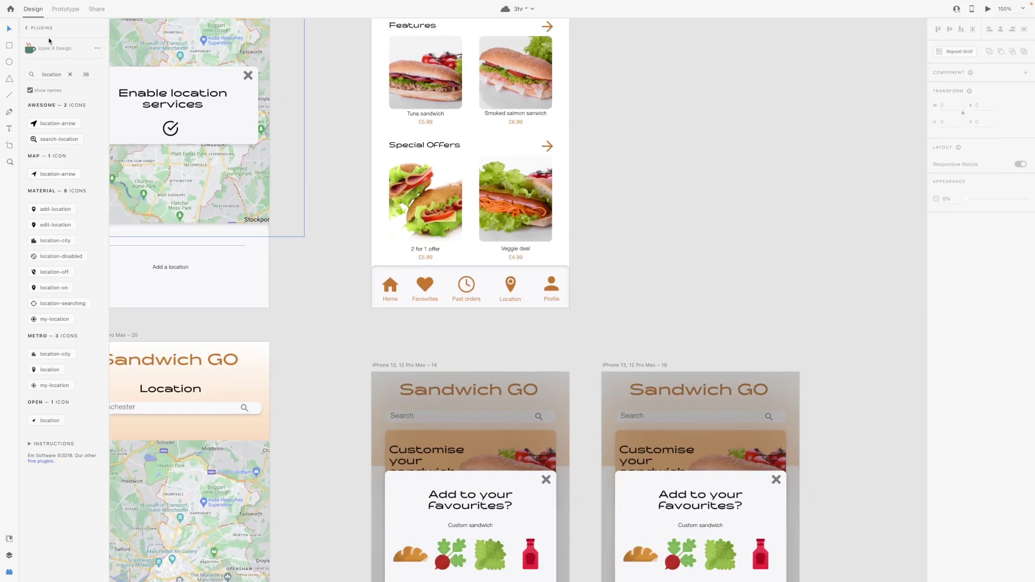
- Search 'clock' in the Icons 4 Design plugin and insert the ios-clock icon
{"action": "double_click", "coordinate": [52, 75]}
{"action": "type", "text": "clock"}
{"action": "key", "text": "ctrl+2"}
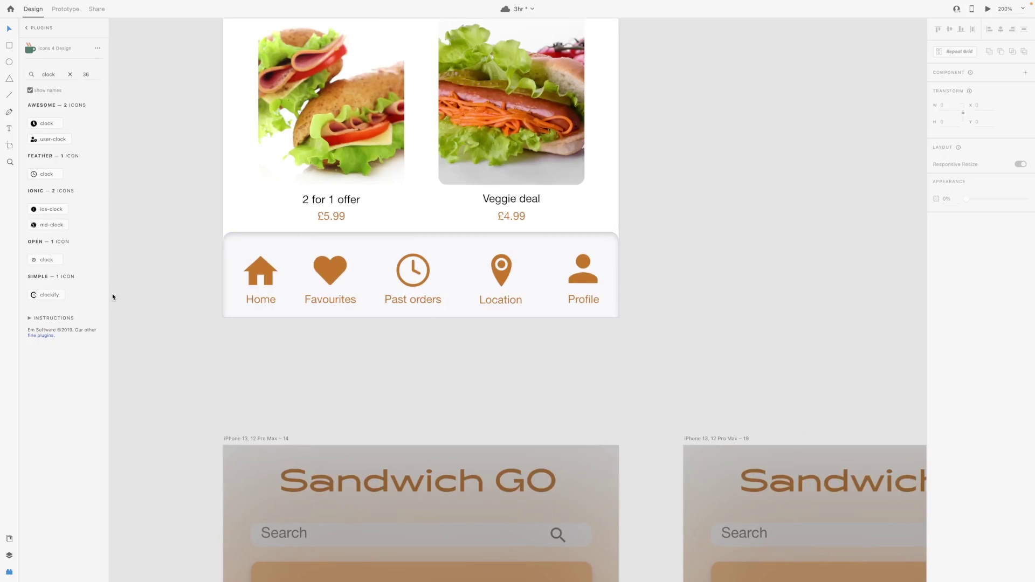
{"action": "left_click", "coordinate": [49, 211]}
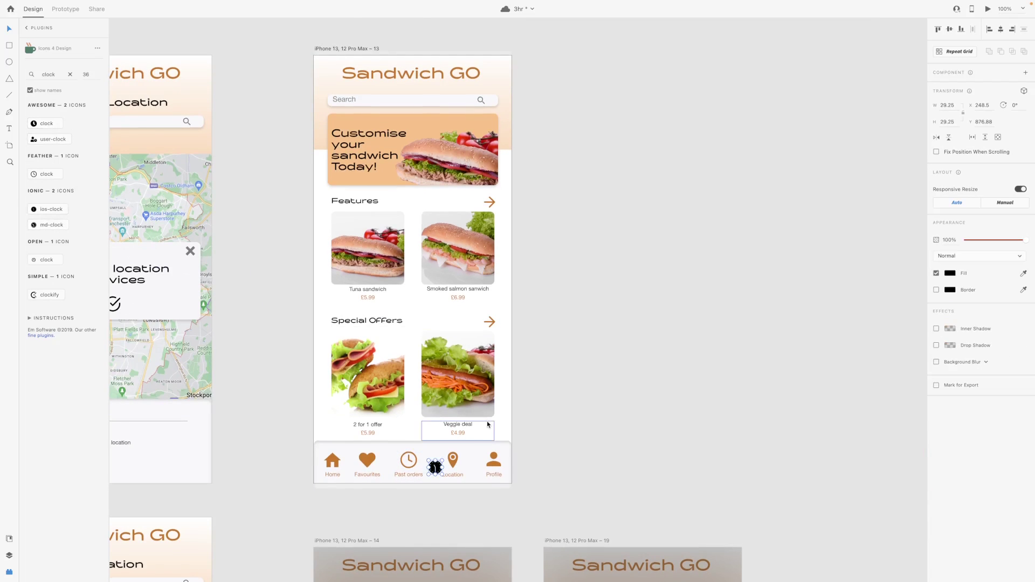
- Delete the old outline clock so Past orders uses the new ios-clock icon
{"action": "key", "text": "ctrl+2"}
{"action": "scroll", "coordinate": [486, 421], "scroll_direction": "down", "scroll_amount": 5}
{"action": "scroll", "coordinate": [487, 421], "scroll_direction": "left", "scroll_amount": 2}
{"action": "key", "text": "Delete"}
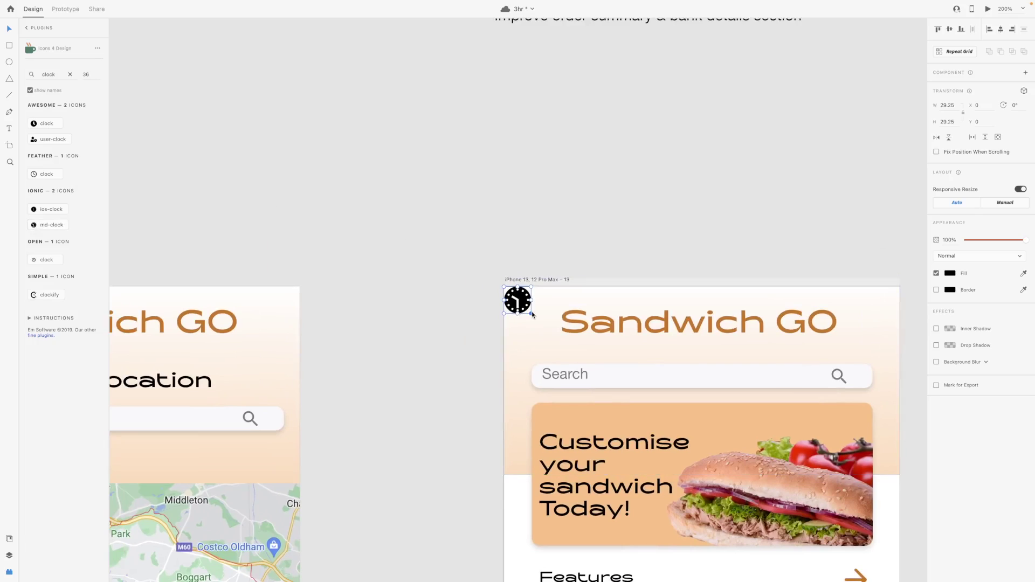
{"action": "key", "text": "Delete"}
{"action": "key", "text": "ctrl+minus"}
{"action": "key", "text": "ctrl+minus"}
{"action": "key", "text": "ctrl+minus"}
{"action": "scroll", "coordinate": [736, 274], "scroll_direction": "left", "scroll_amount": 2}
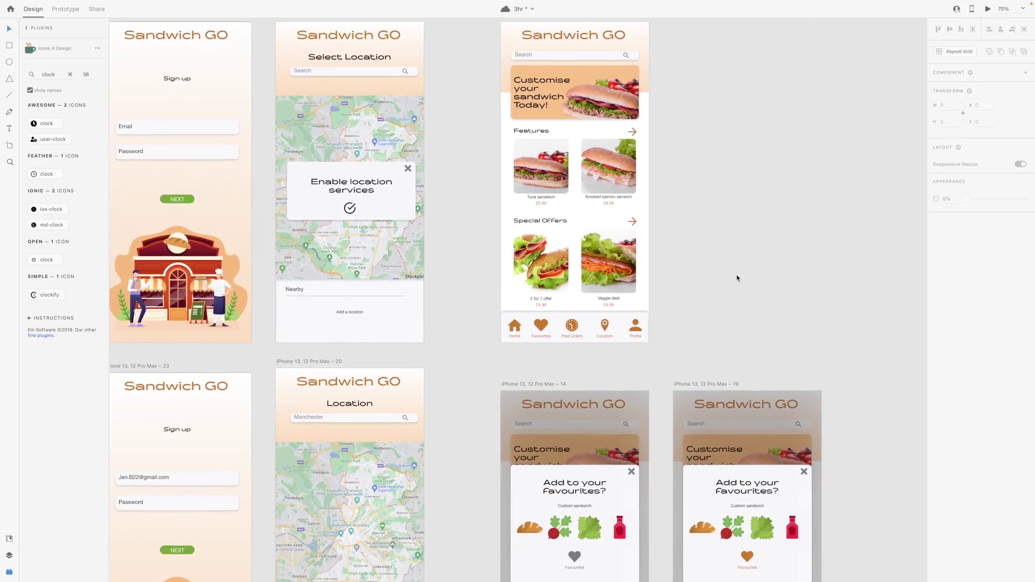
{"action": "key", "text": "ctrl+minus"}
{"action": "key", "text": "ctrl+minus"}
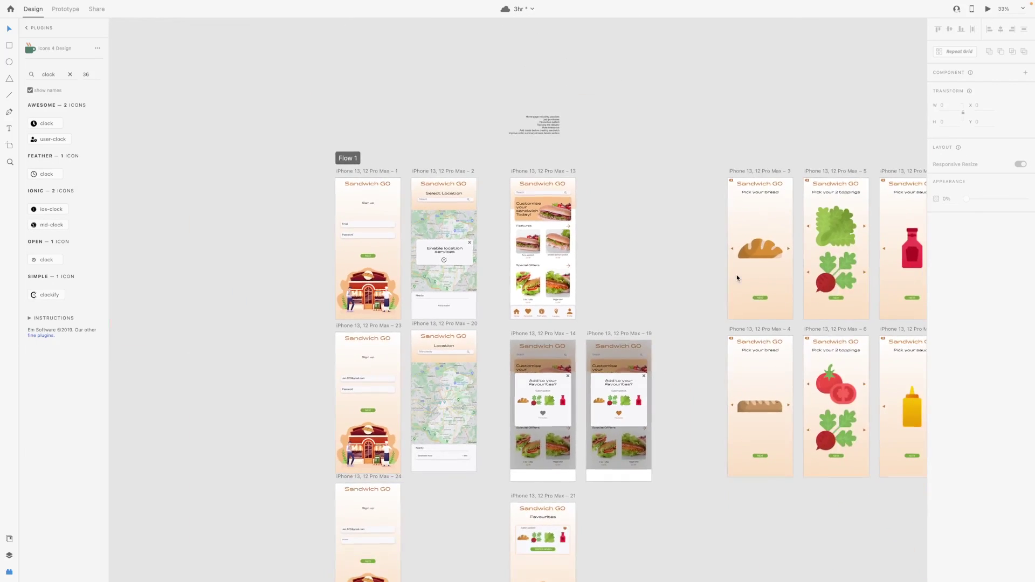
{"action": "scroll", "coordinate": [736, 274], "scroll_direction": "right", "scroll_amount": 1}
{"action": "key", "text": "ctrl+plus"}
{"action": "key", "text": "ctrl+plus"}
{"action": "key", "text": "ctrl+plus"}
{"action": "scroll", "coordinate": [590, 397], "scroll_direction": "up", "scroll_amount": 2}
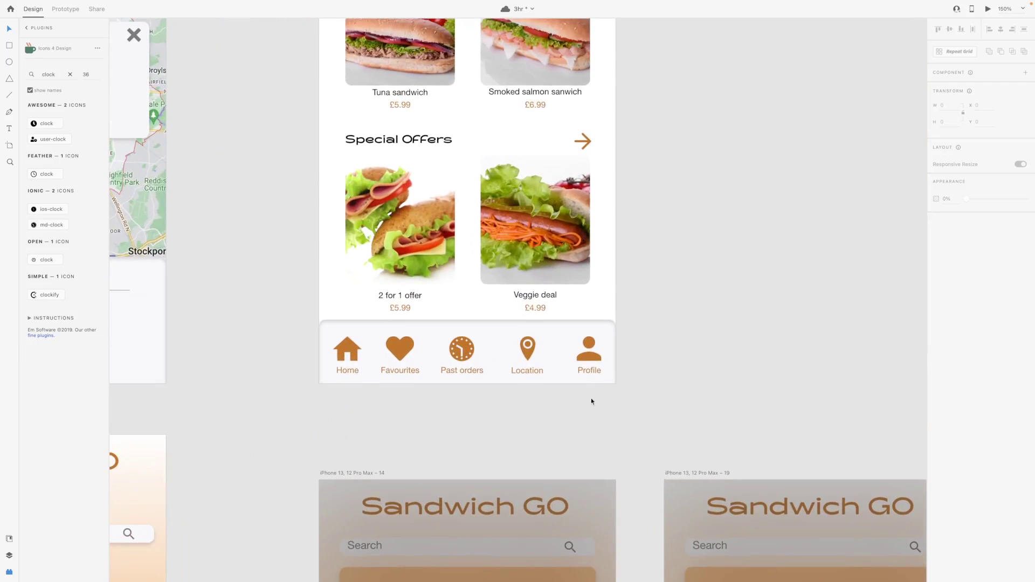
{"action": "left_click", "coordinate": [589, 372]}
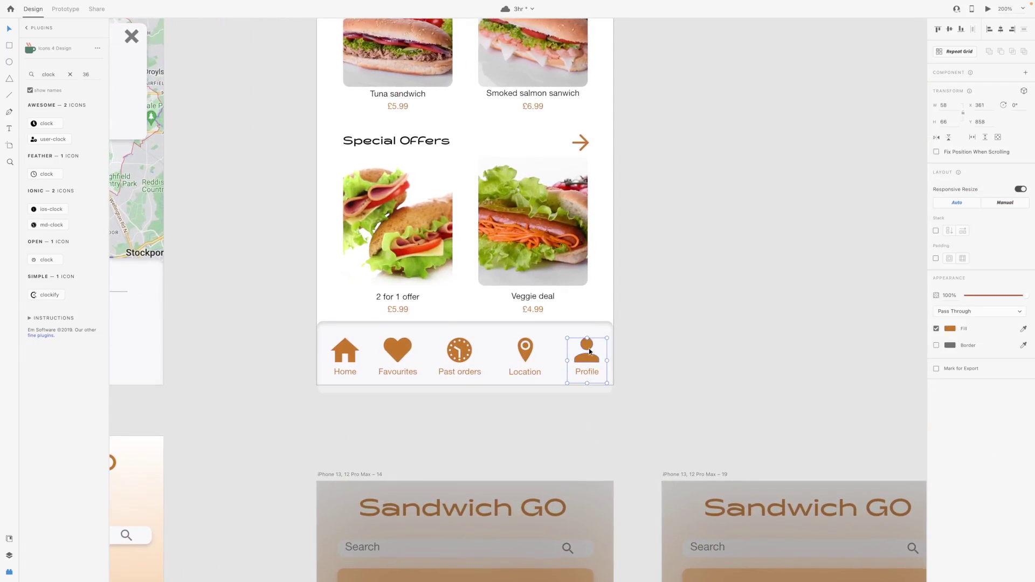
- Search 'settings' in the icon plugin and insert a gear icon beside Profile in the nav bar
{"action": "key", "text": "ctrl+plus"}
{"action": "double_click", "coordinate": [59, 73]}
{"action": "type", "text": "se"}
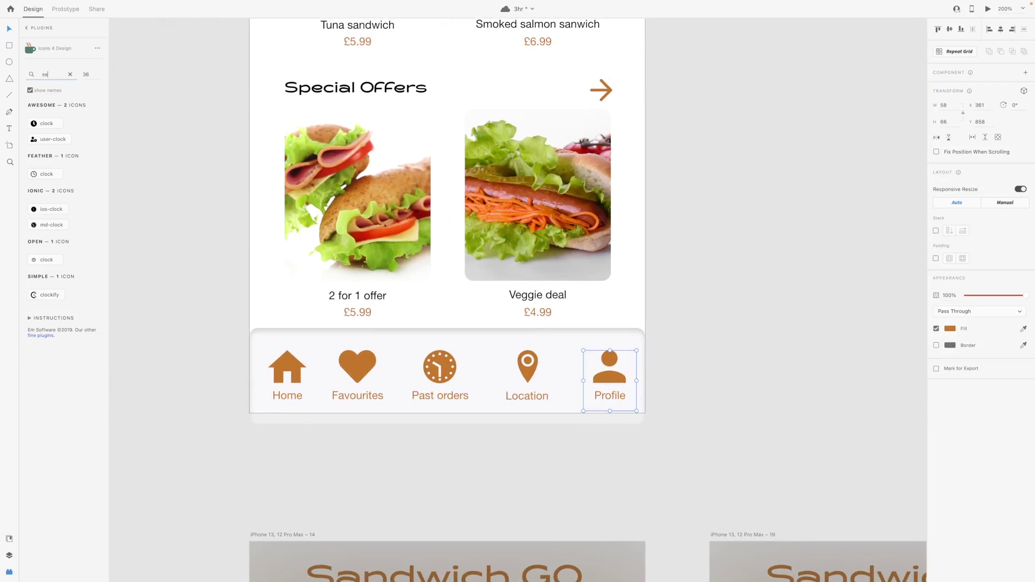
{"action": "type", "text": "ttings"}
{"action": "left_click", "coordinate": [54, 173]}
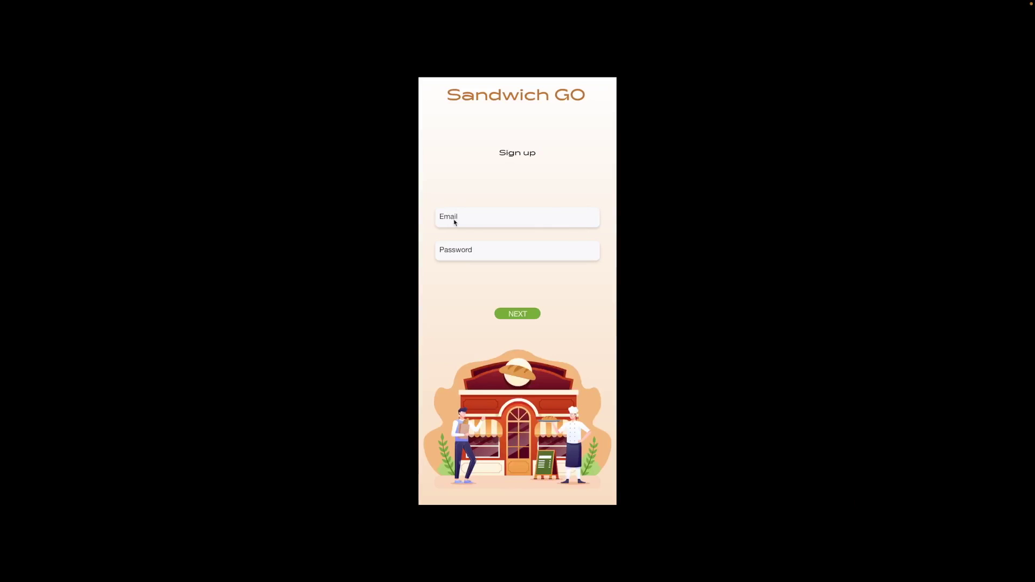
- Sign up with e-mail and password, allow location and choose Manchester Road
{"action": "left_click", "coordinate": [456, 220]}
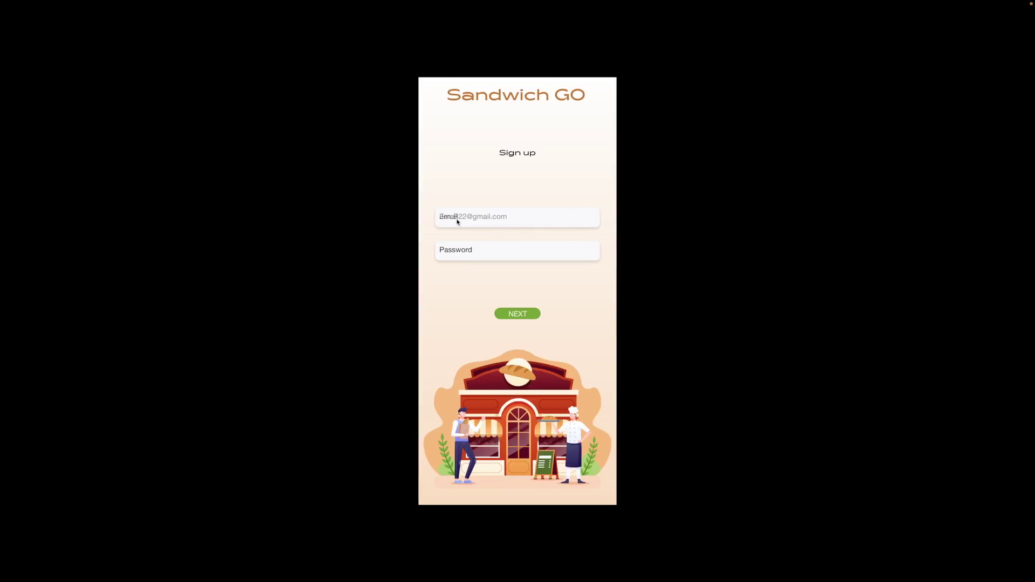
{"action": "left_click", "coordinate": [476, 249]}
{"action": "left_click", "coordinate": [528, 318]}
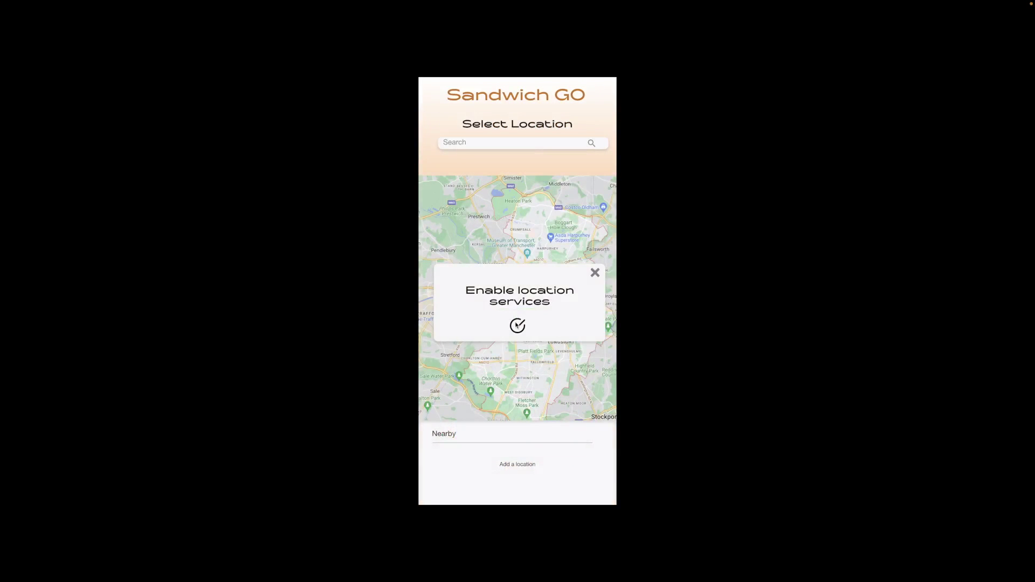
{"action": "left_click", "coordinate": [518, 325]}
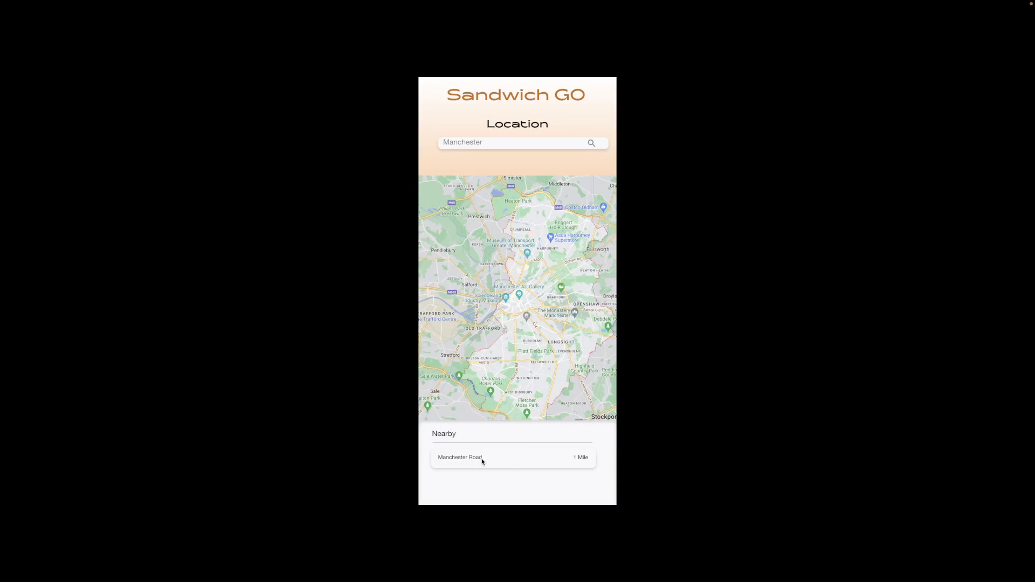
{"action": "left_click", "coordinate": [464, 459]}
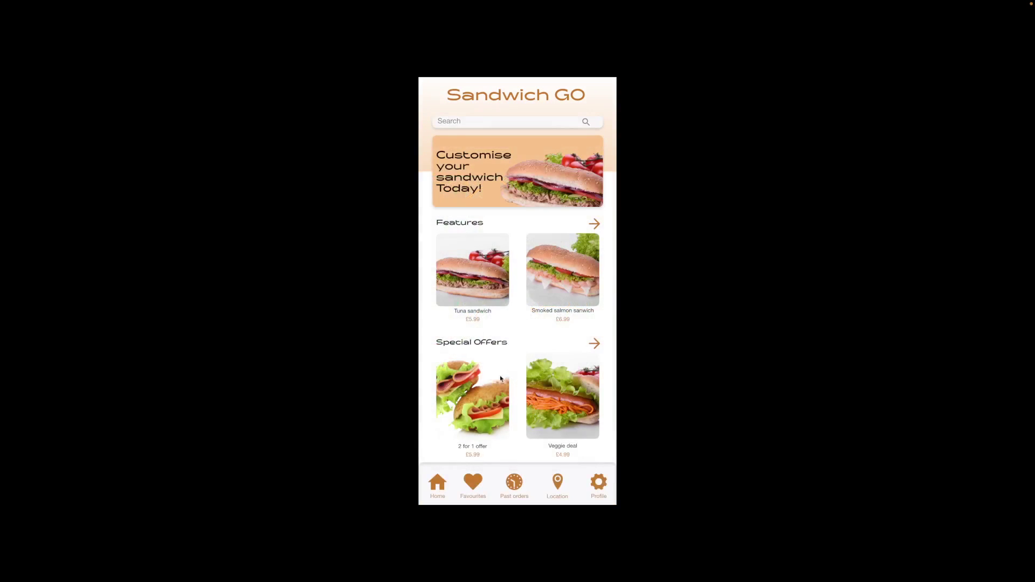
- Visit Favourites, Past Orders, Location and Settings, then start customising a sandwich from Home
{"action": "left_click", "coordinate": [473, 483]}
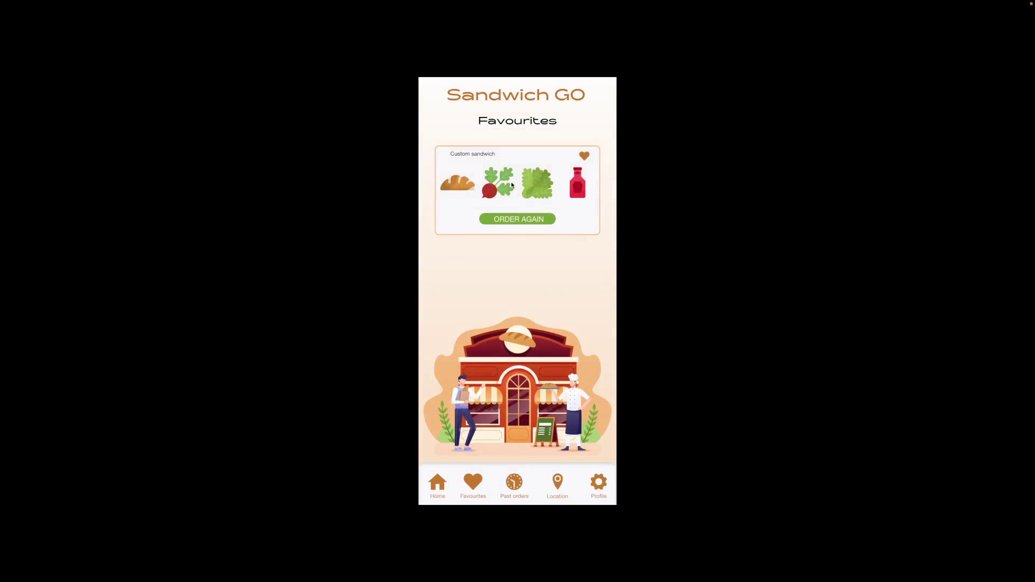
{"action": "left_click", "coordinate": [512, 485]}
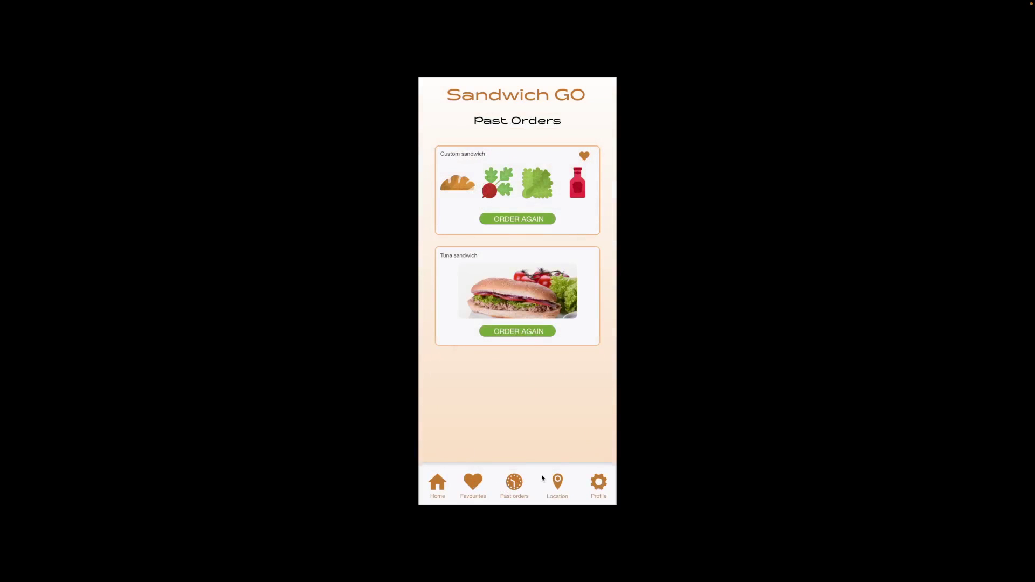
{"action": "left_click", "coordinate": [558, 484]}
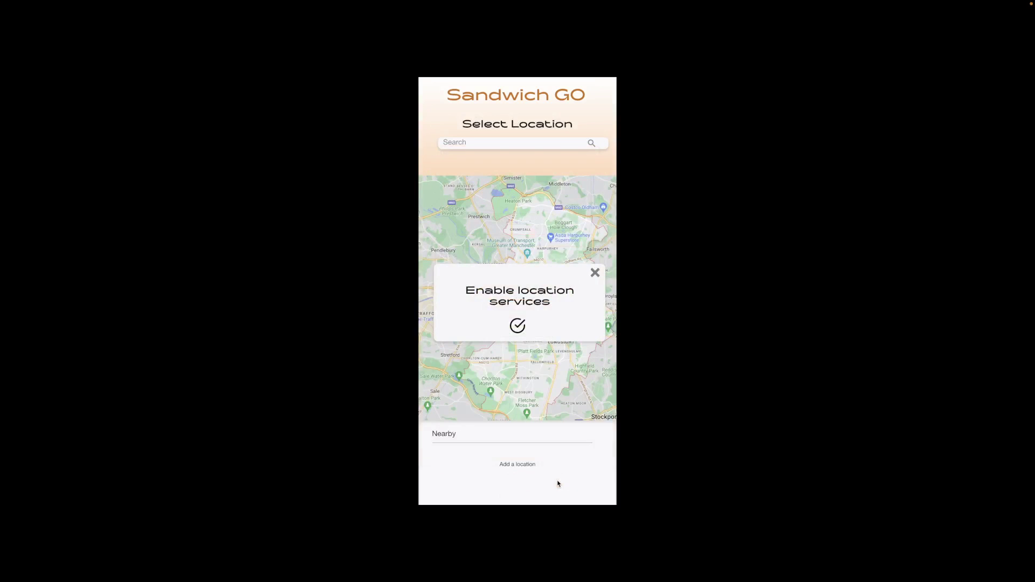
{"action": "left_click", "coordinate": [517, 327]}
{"action": "left_click", "coordinate": [530, 464]}
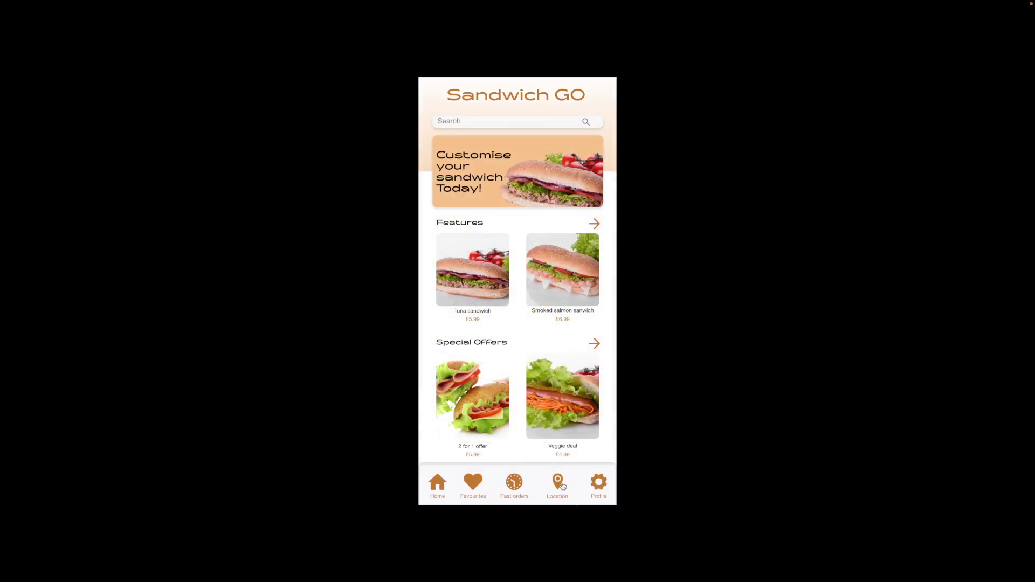
{"action": "left_click", "coordinate": [600, 485]}
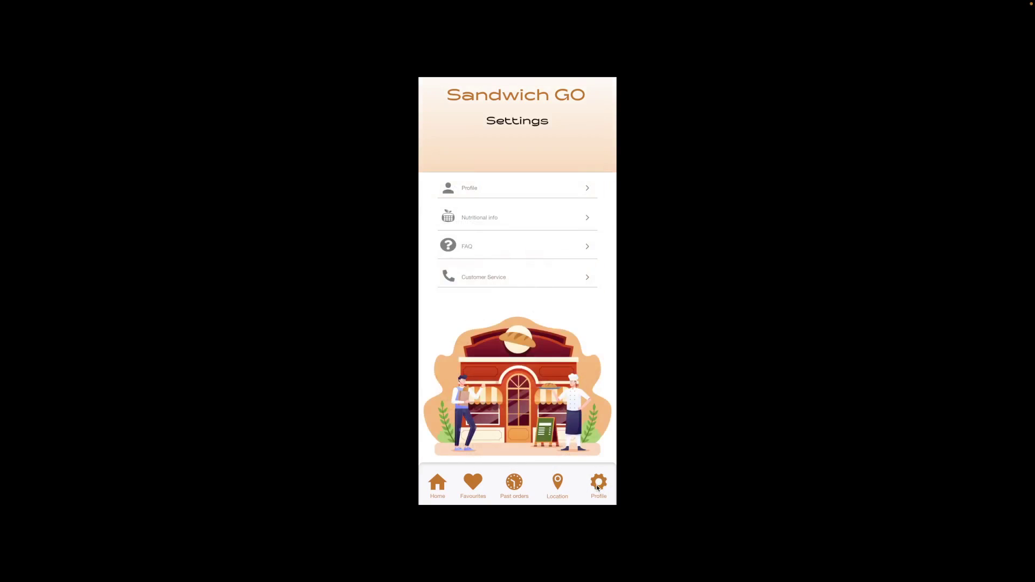
{"action": "left_click", "coordinate": [436, 485]}
{"action": "left_click", "coordinate": [517, 202]}
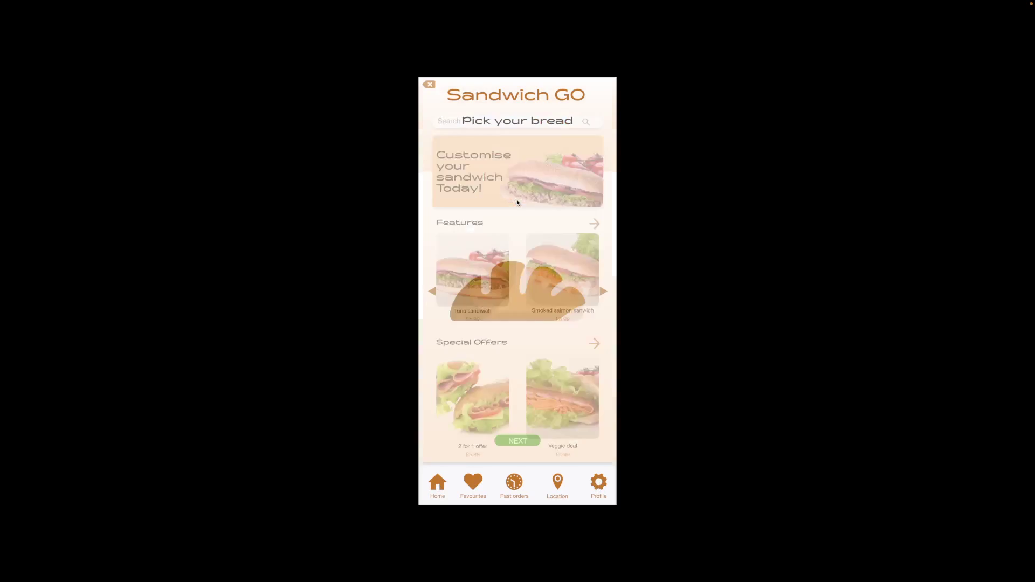
- Build the sandwich with loaf bread, lettuce topping and ketchup sauce
{"action": "left_click", "coordinate": [603, 291]}
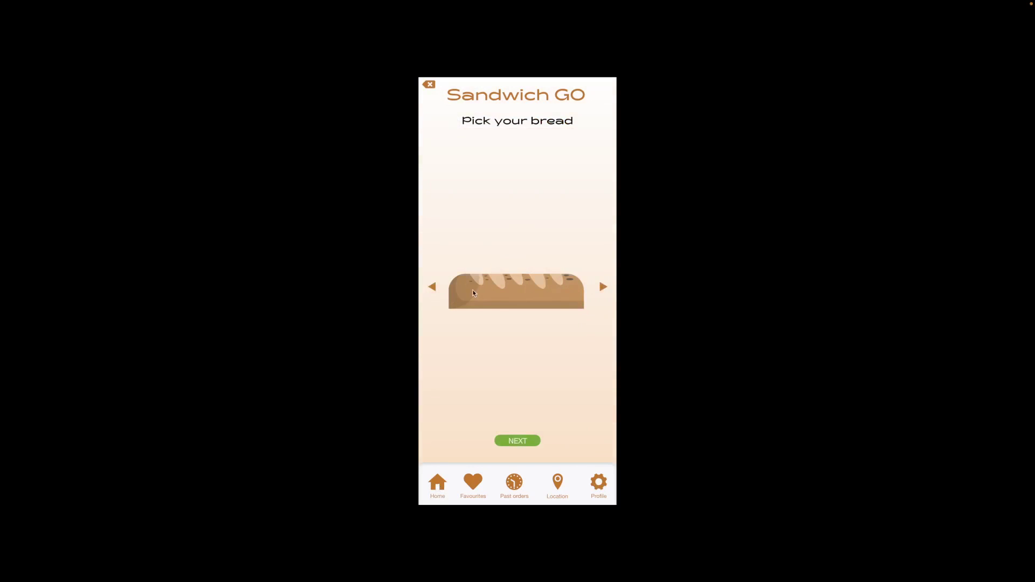
{"action": "left_click", "coordinate": [432, 291]}
{"action": "left_click", "coordinate": [518, 440]}
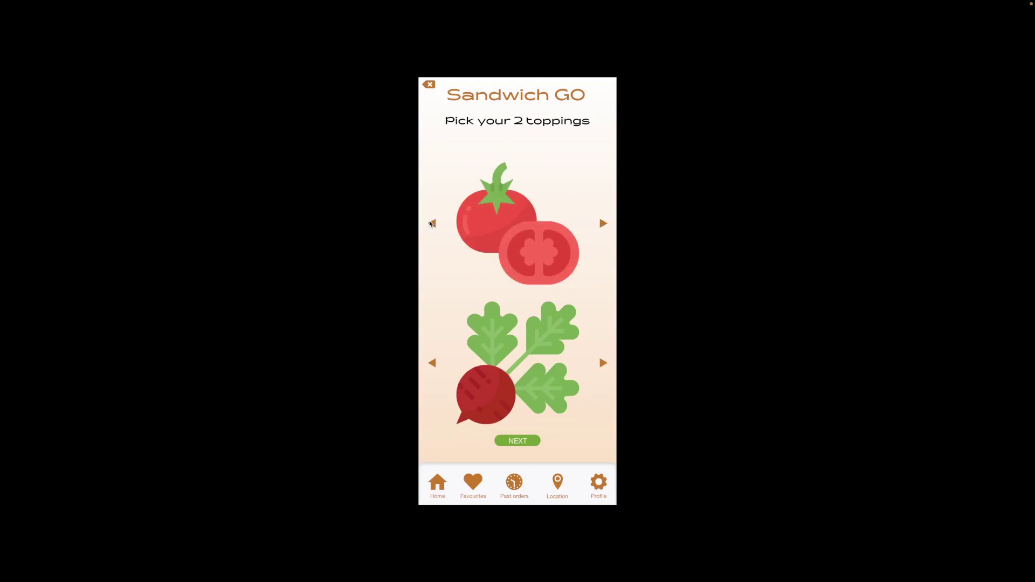
{"action": "left_click", "coordinate": [432, 223]}
{"action": "left_click", "coordinate": [526, 443]}
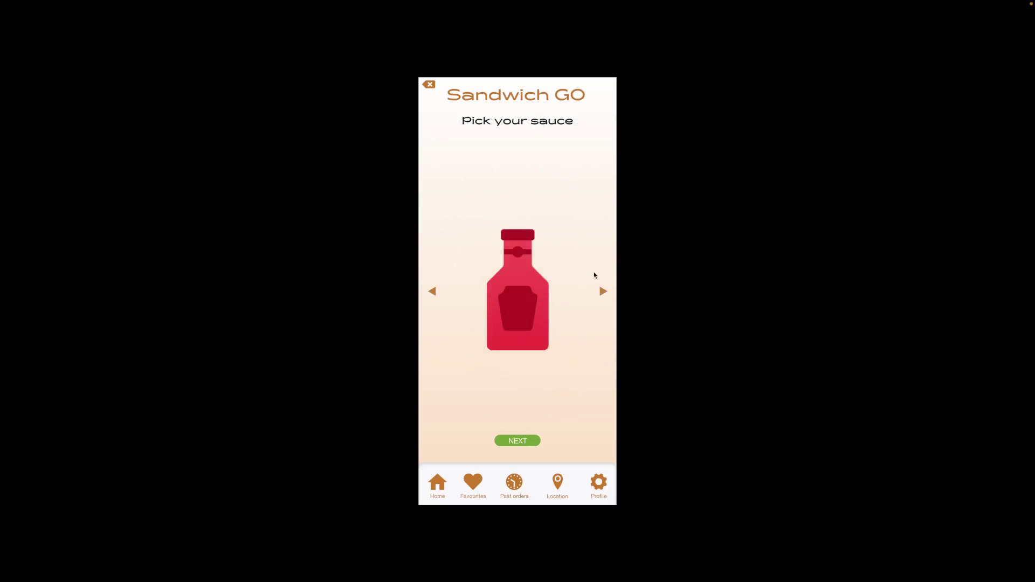
{"action": "left_click", "coordinate": [602, 292]}
{"action": "left_click", "coordinate": [433, 292]}
{"action": "left_click", "coordinate": [526, 442]}
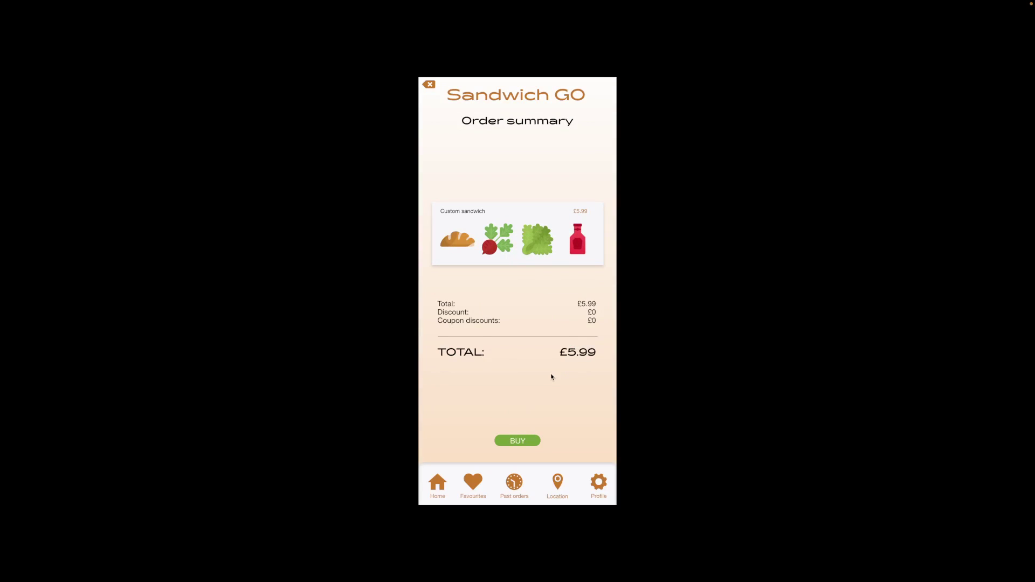
- Buy it by credit card, filling card number, expiry, security code and postal code, then track the food
{"action": "left_click", "coordinate": [527, 441]}
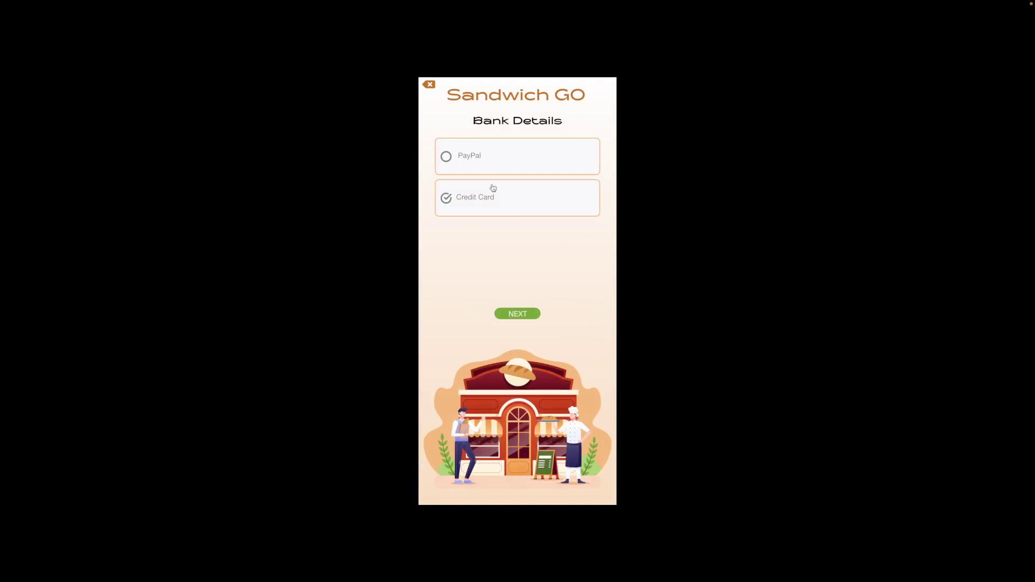
{"action": "left_click", "coordinate": [448, 198]}
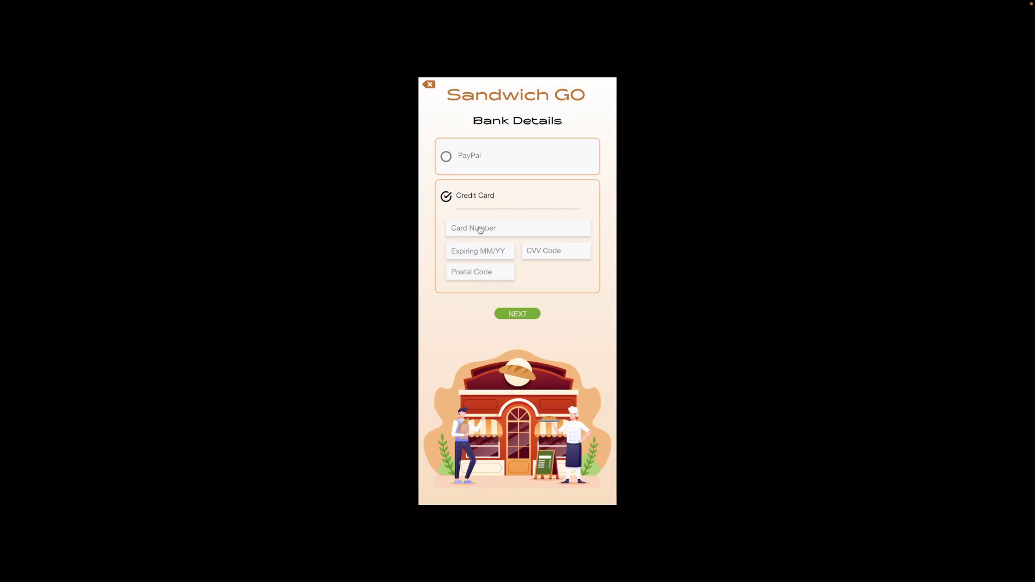
{"action": "left_click", "coordinate": [480, 229]}
{"action": "left_click", "coordinate": [474, 252]}
{"action": "left_click", "coordinate": [545, 252]}
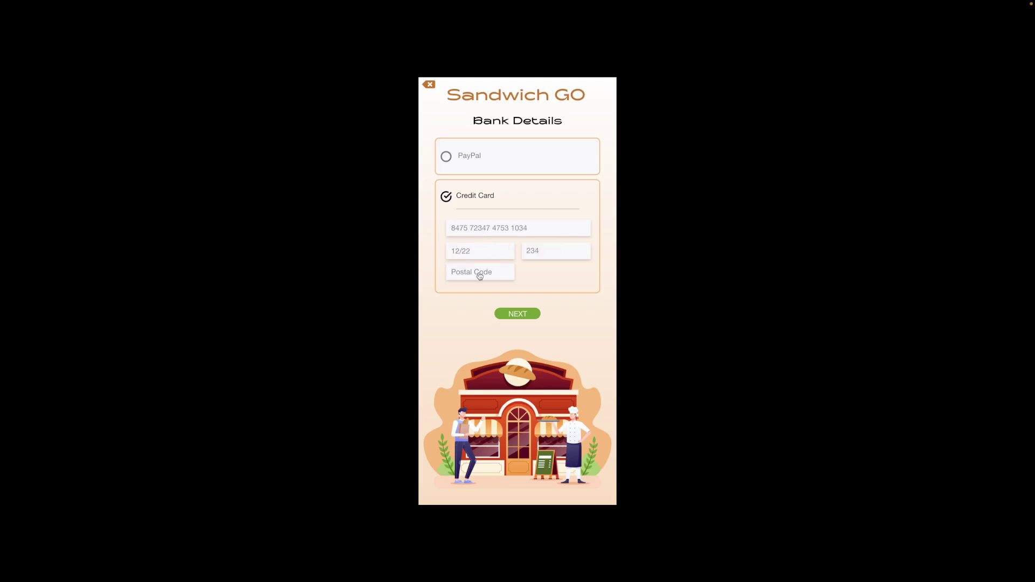
{"action": "left_click", "coordinate": [466, 274]}
{"action": "left_click", "coordinate": [522, 317]}
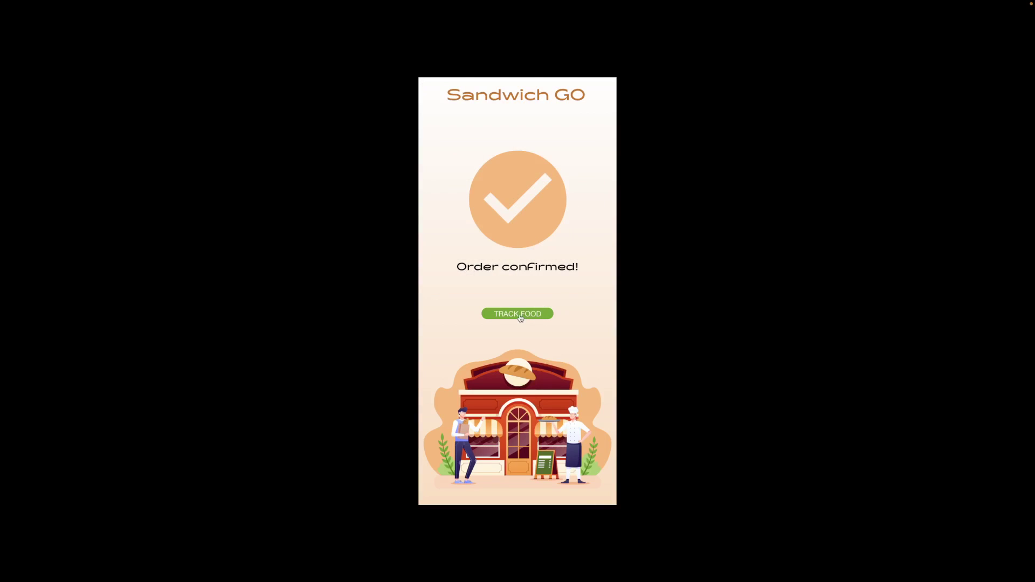
{"action": "left_click", "coordinate": [521, 317]}
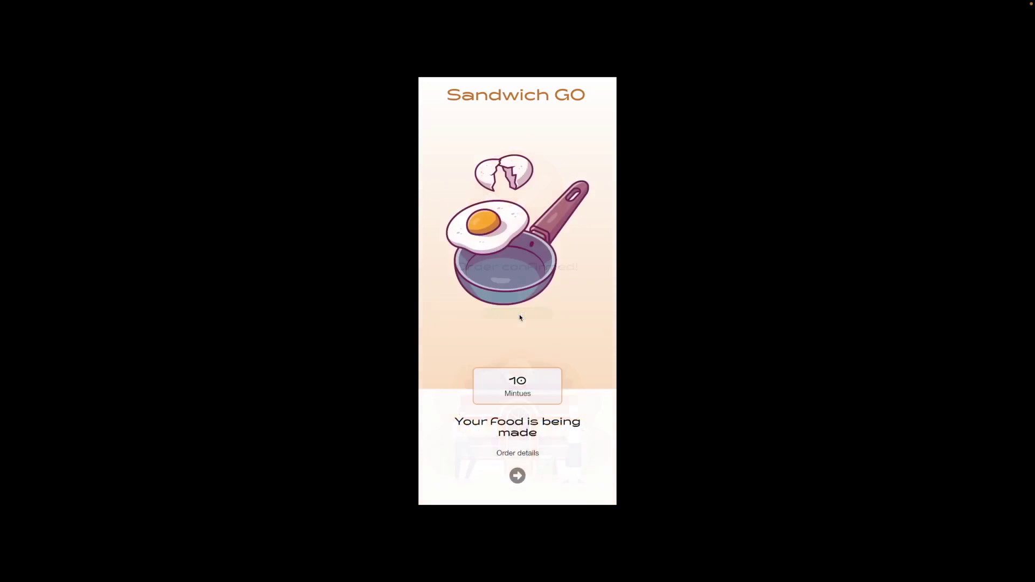
- View the order details, go back, and advance the order to ready for pickup
{"action": "left_click", "coordinate": [534, 454]}
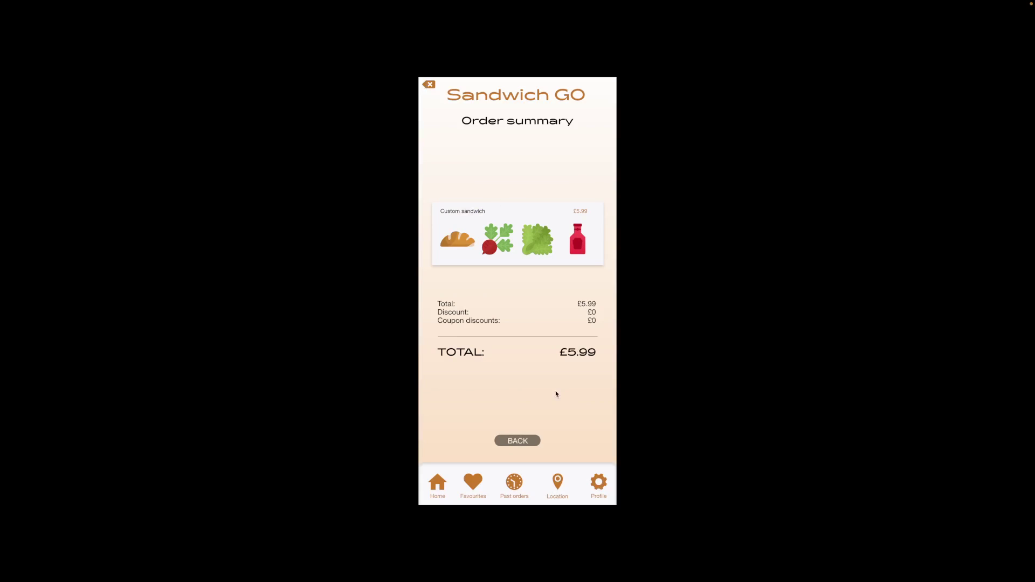
{"action": "left_click", "coordinate": [521, 441]}
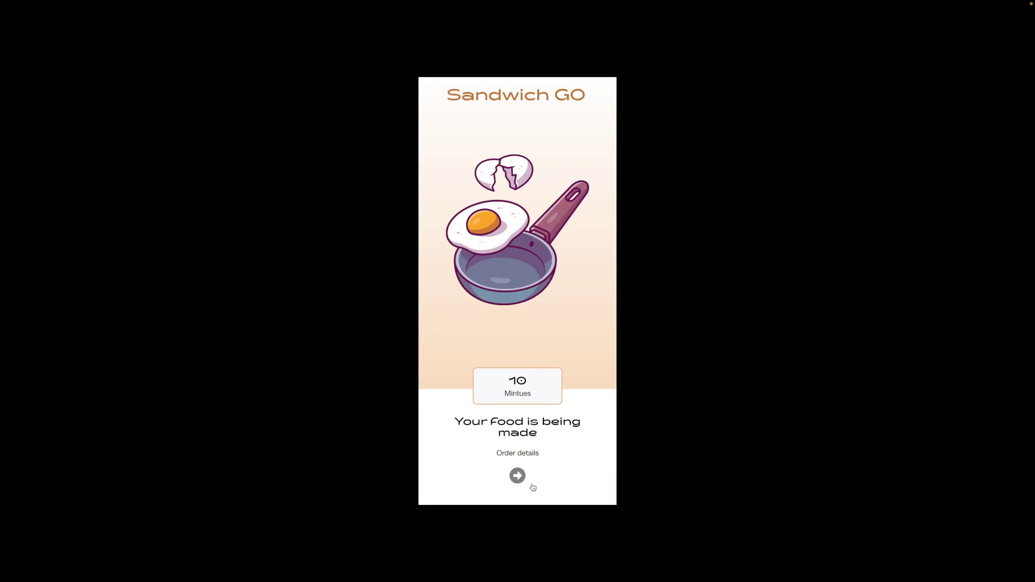
{"action": "left_click", "coordinate": [580, 499]}
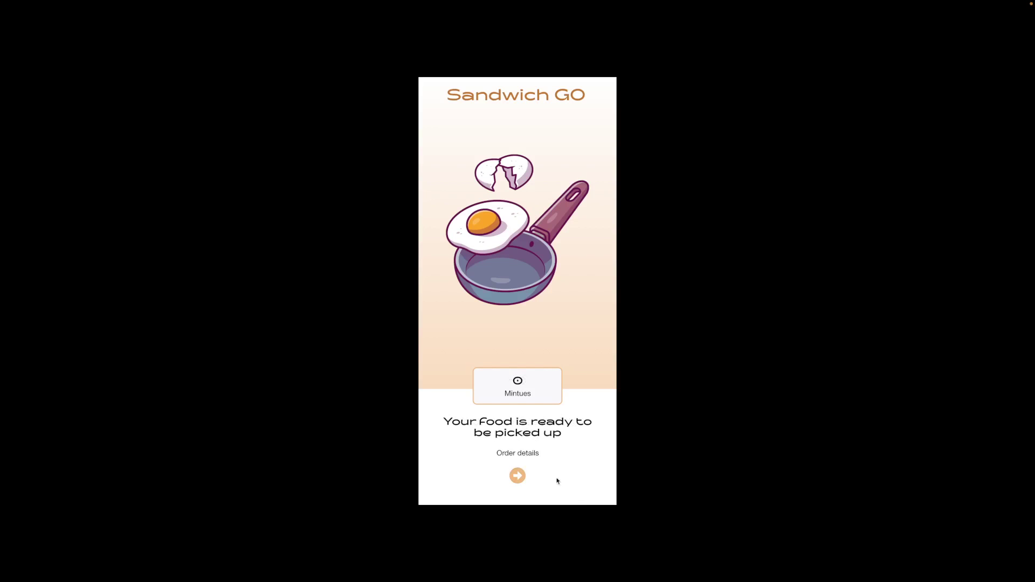
- Show the pickup QR code, complete the order, favourite the sandwich and return Home
{"action": "left_click", "coordinate": [519, 477]}
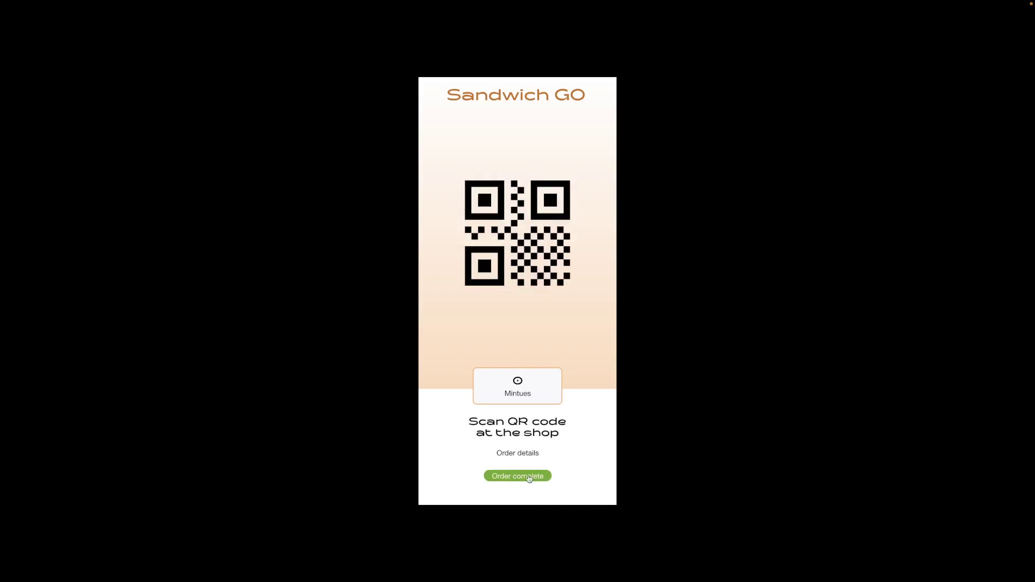
{"action": "left_click", "coordinate": [529, 478]}
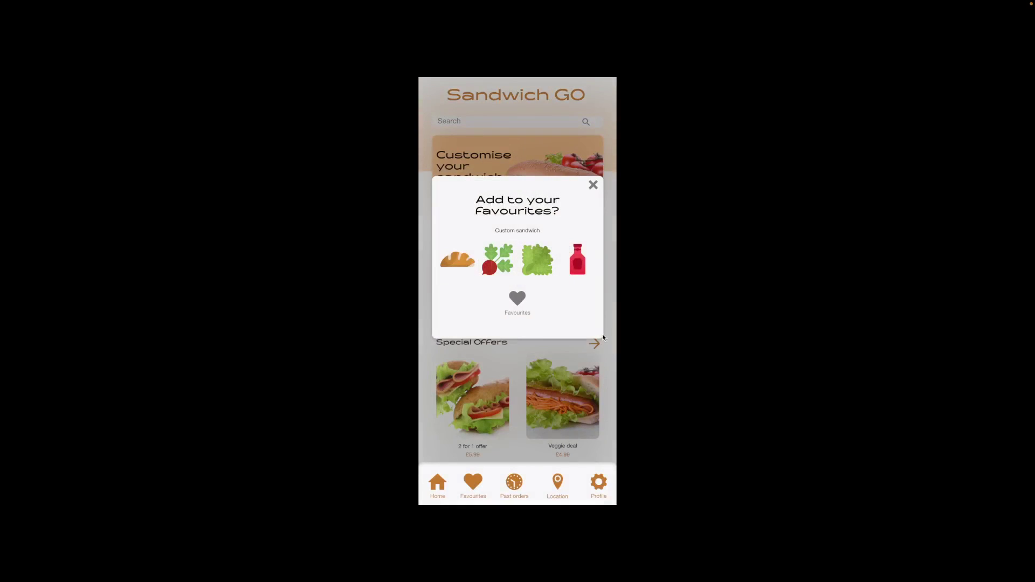
{"action": "left_click", "coordinate": [519, 299]}
{"action": "left_click", "coordinate": [593, 186]}
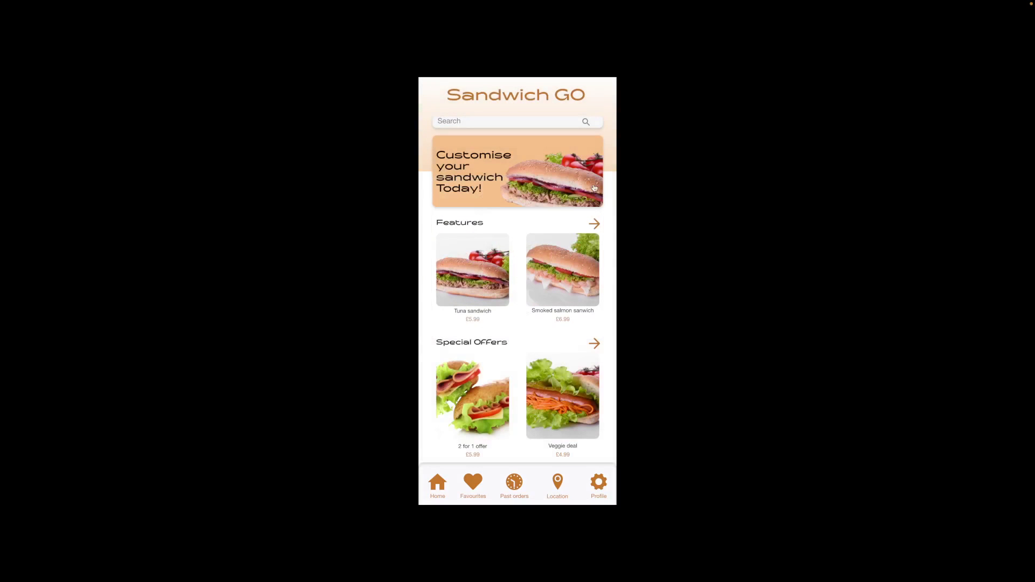